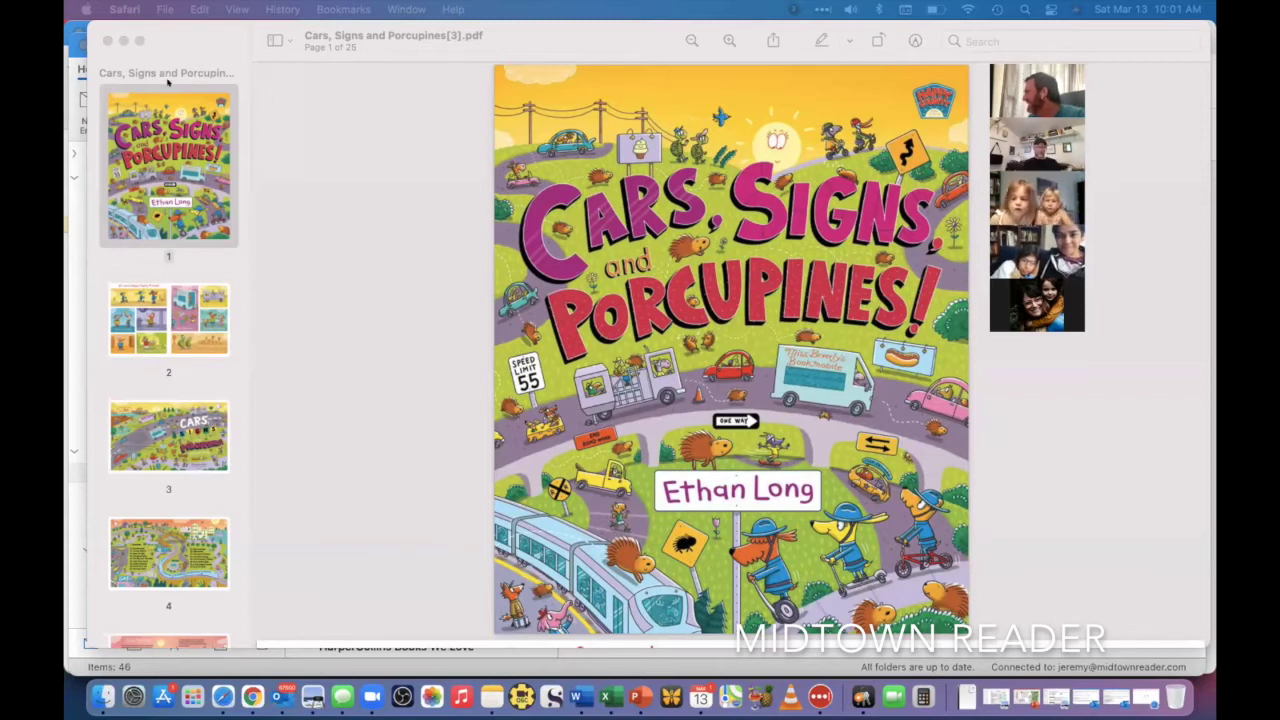
- Show the Happy County friends spread on page 2, revisiting the cover once before returning to it
{"action": "left_click", "coordinate": [183, 335]}
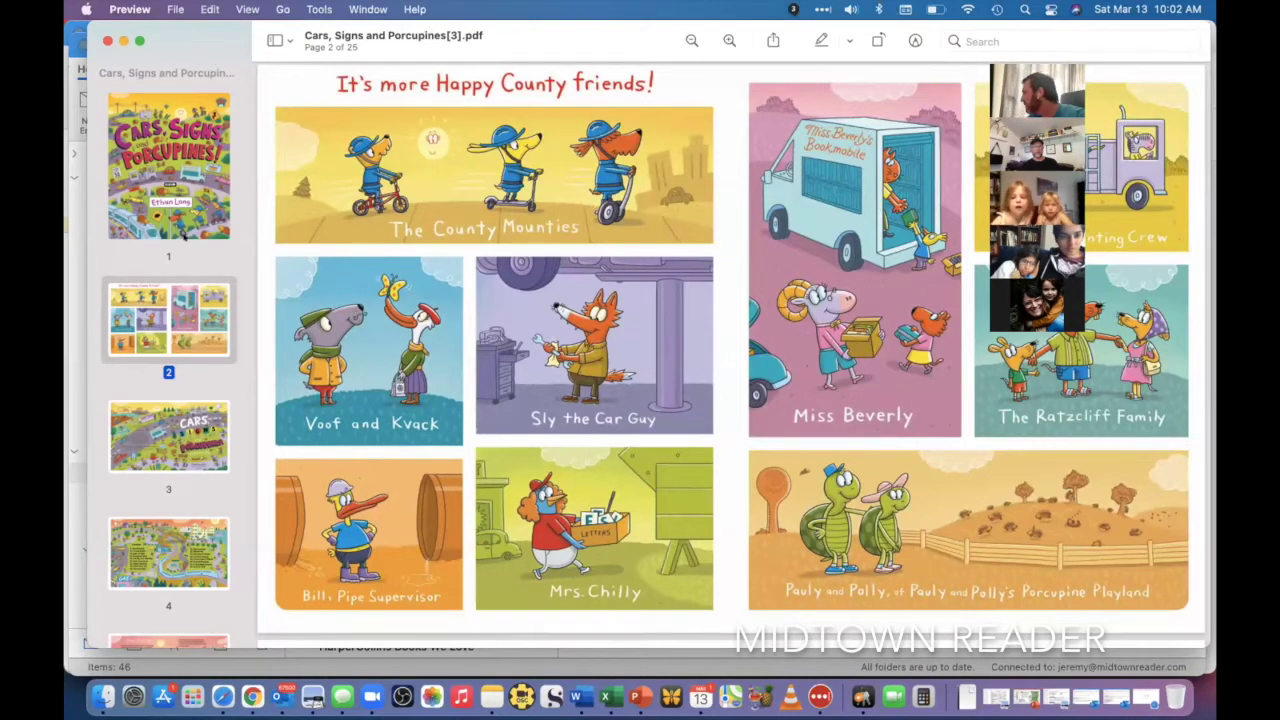
{"action": "left_click", "coordinate": [183, 232]}
{"action": "scroll", "coordinate": [172, 289], "scroll_direction": "down", "scroll_amount": 4}
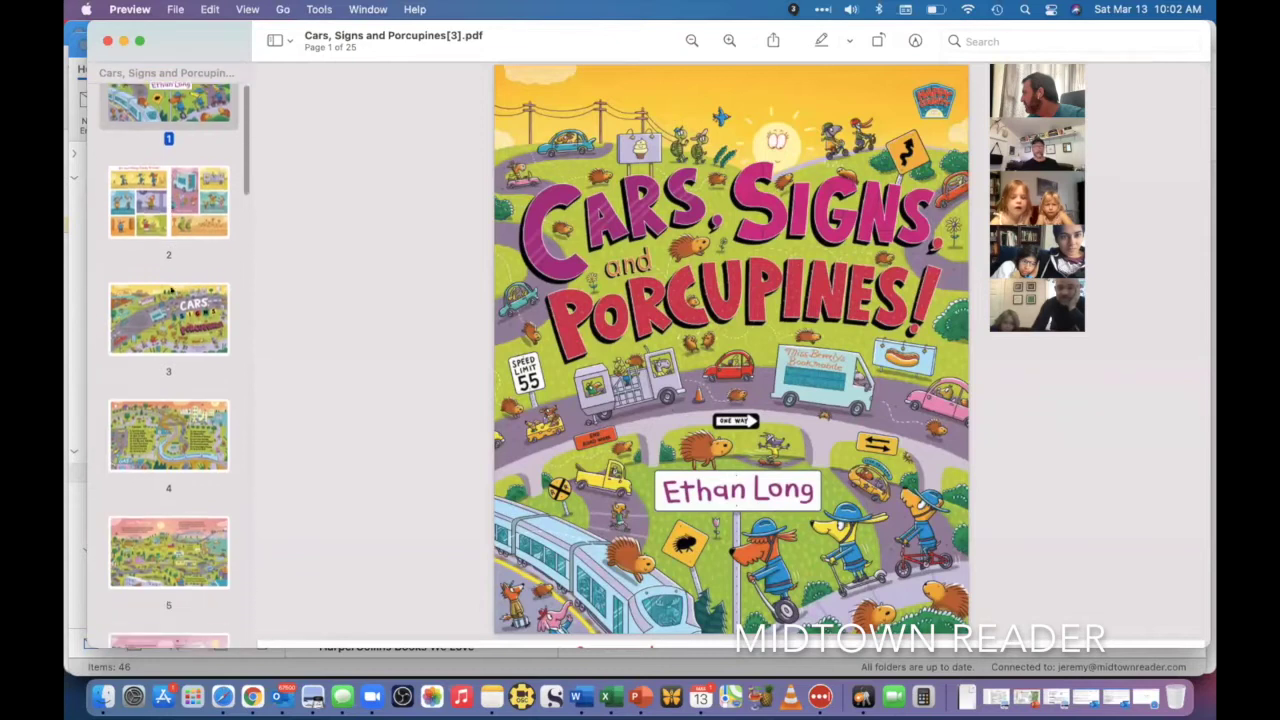
{"action": "scroll", "coordinate": [172, 289], "scroll_direction": "up", "scroll_amount": 3}
{"action": "left_click", "coordinate": [170, 325]}
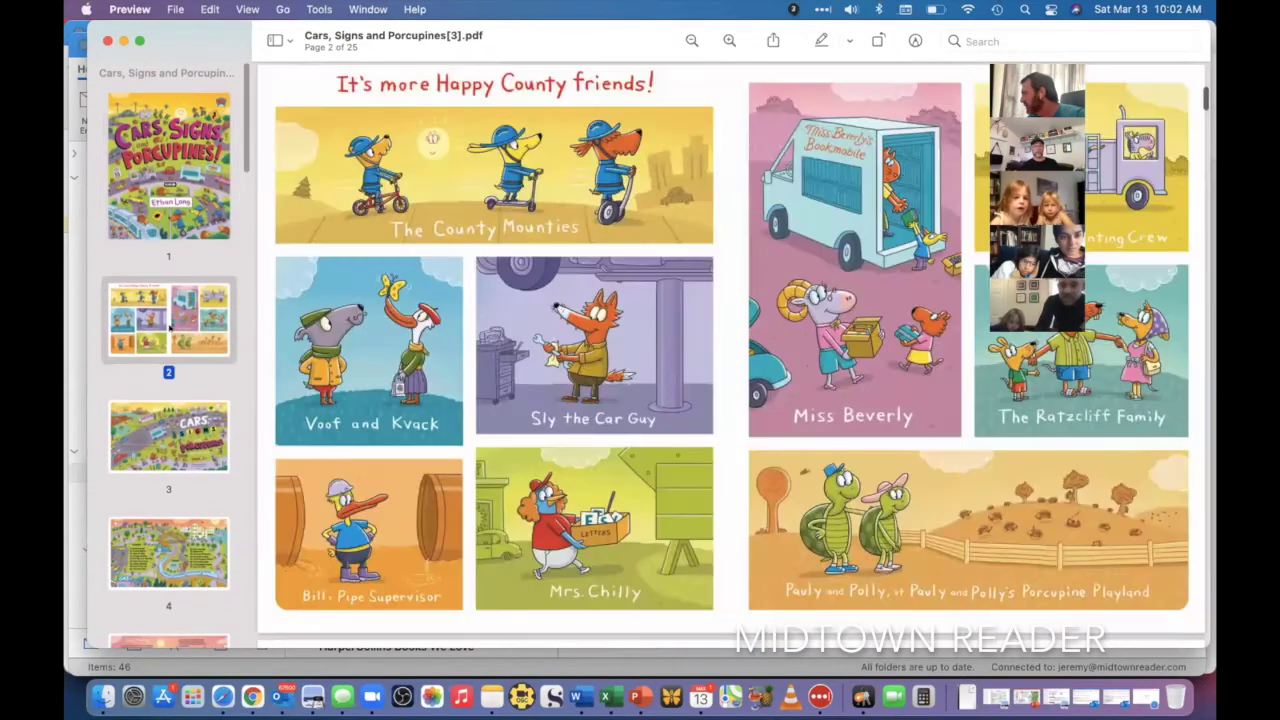
- Show the Contents spread on page 4, and continue to the Good Morning! spread on page 5 for reading
{"action": "scroll", "coordinate": [170, 330], "scroll_direction": "down", "scroll_amount": 5}
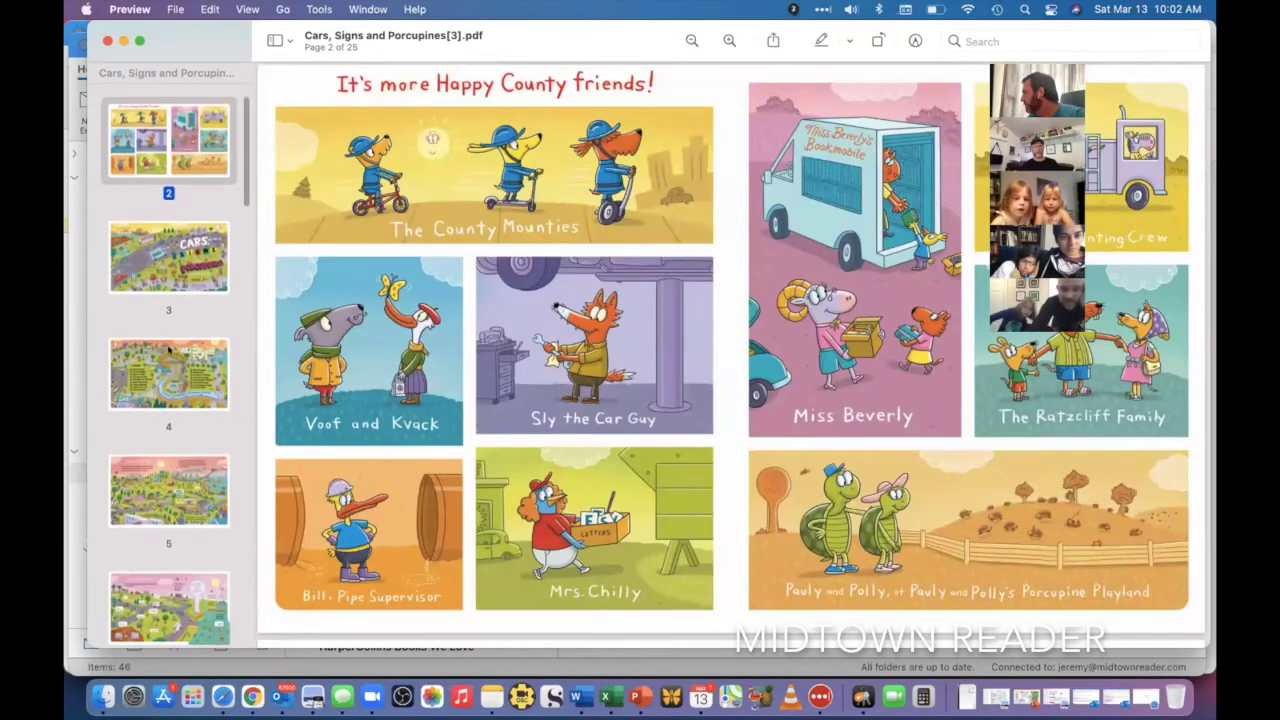
{"action": "left_click", "coordinate": [166, 362]}
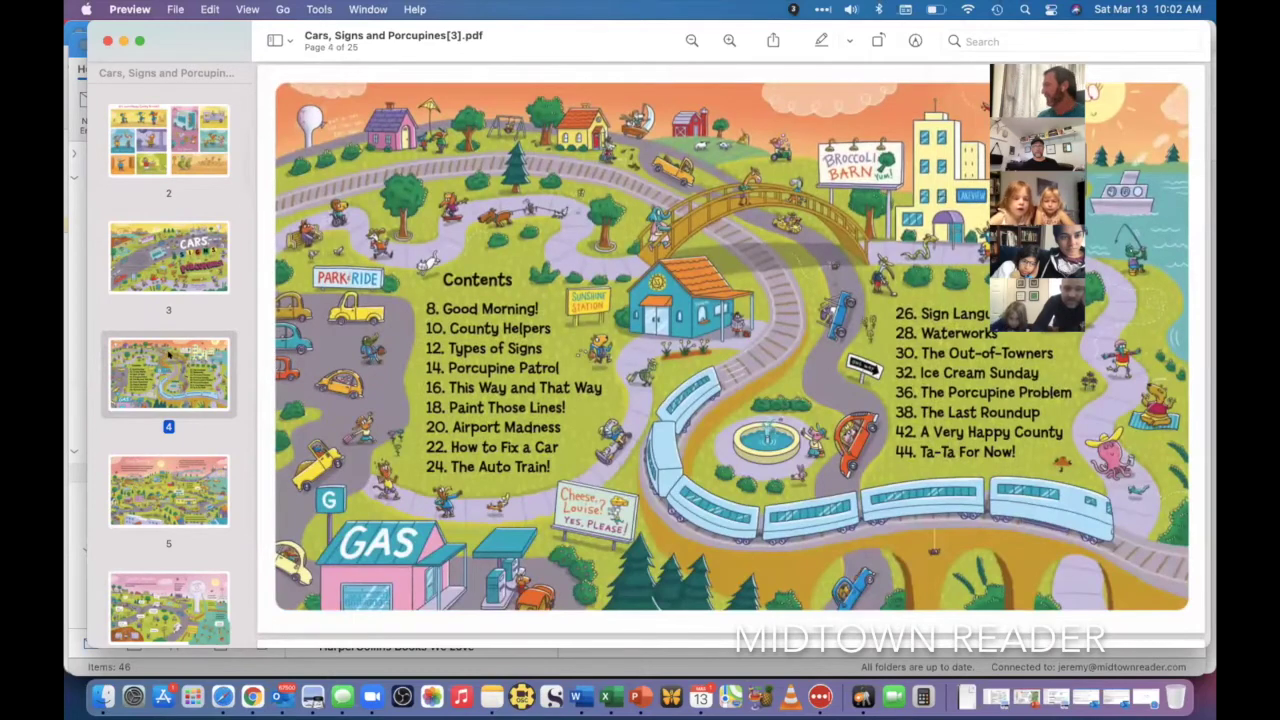
{"action": "left_click", "coordinate": [150, 468]}
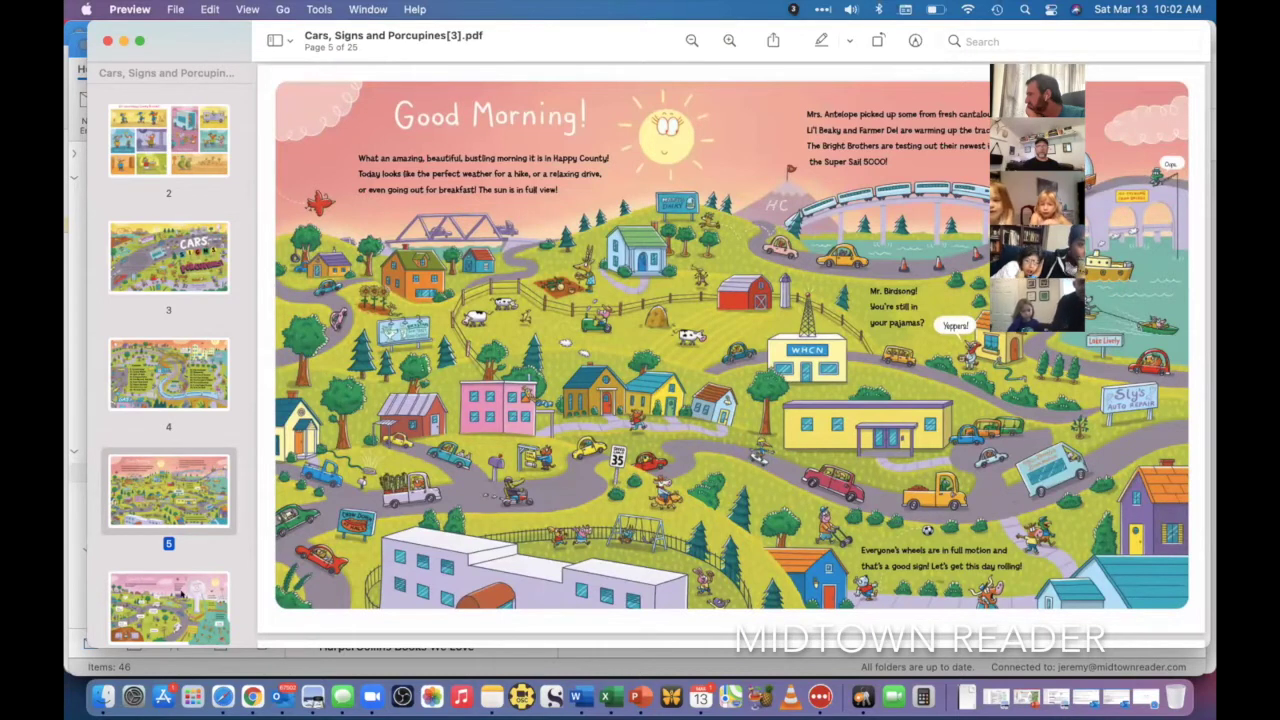
{"action": "left_click", "coordinate": [181, 594]}
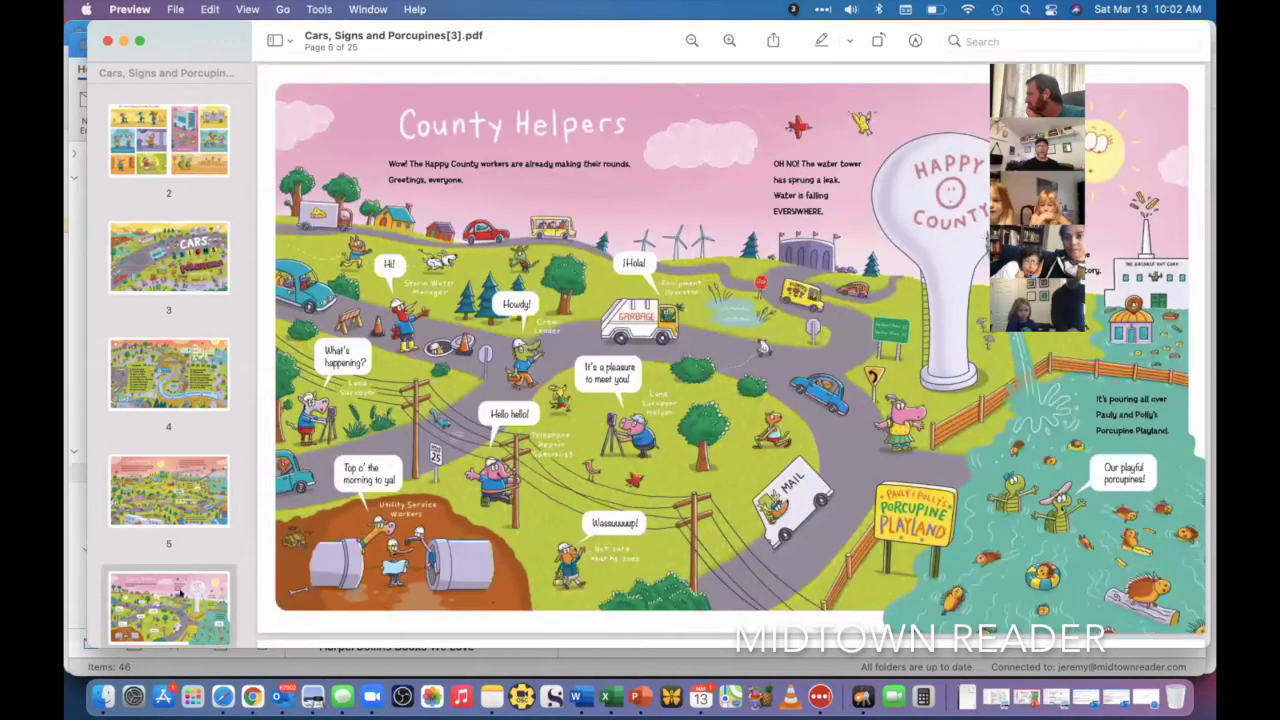
{"action": "left_click", "coordinate": [205, 460]}
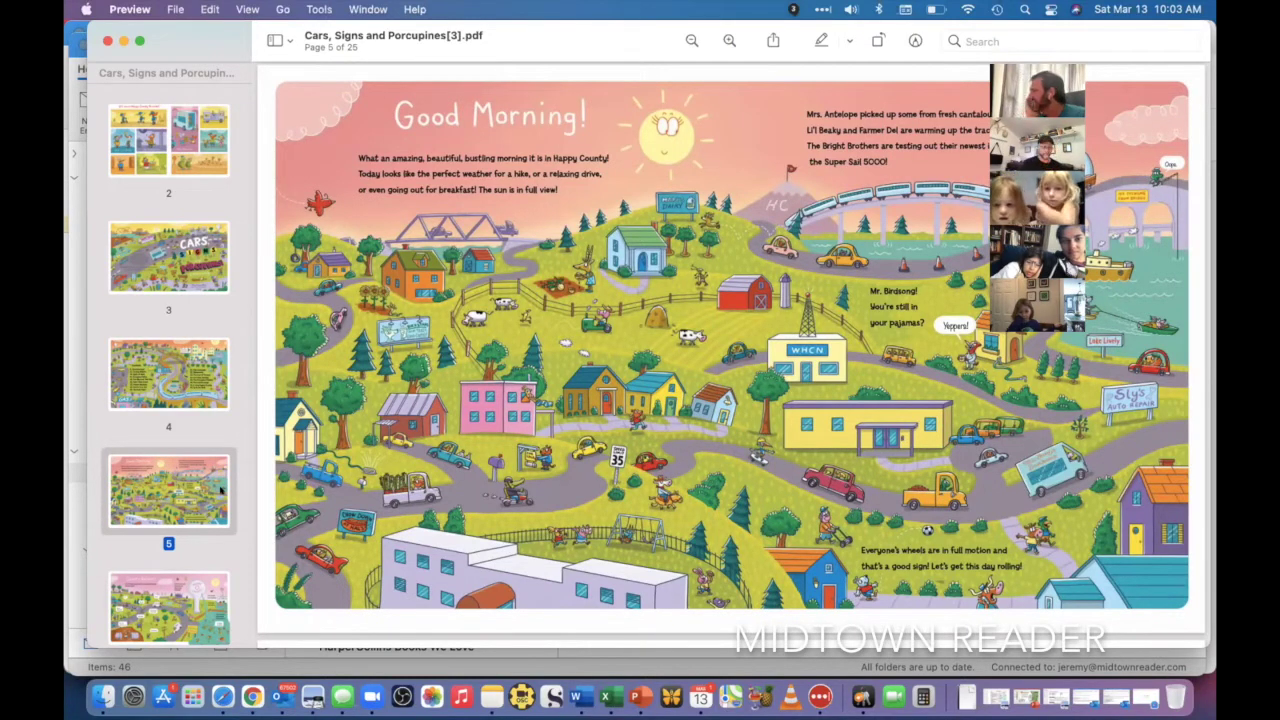
- Advance through the County Helpers spread on page 6 to the Types of Signs spread on page 7
{"action": "scroll", "coordinate": [221, 489], "scroll_direction": "down", "scroll_amount": 3}
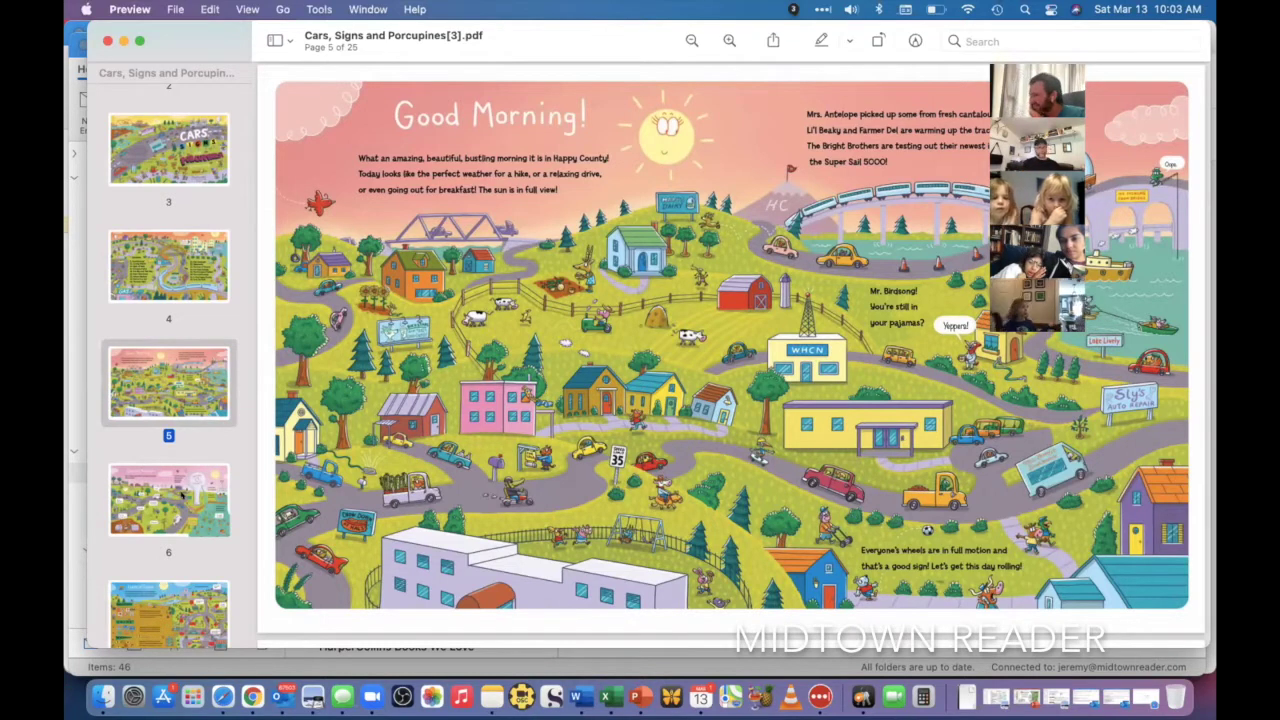
{"action": "left_click", "coordinate": [182, 495]}
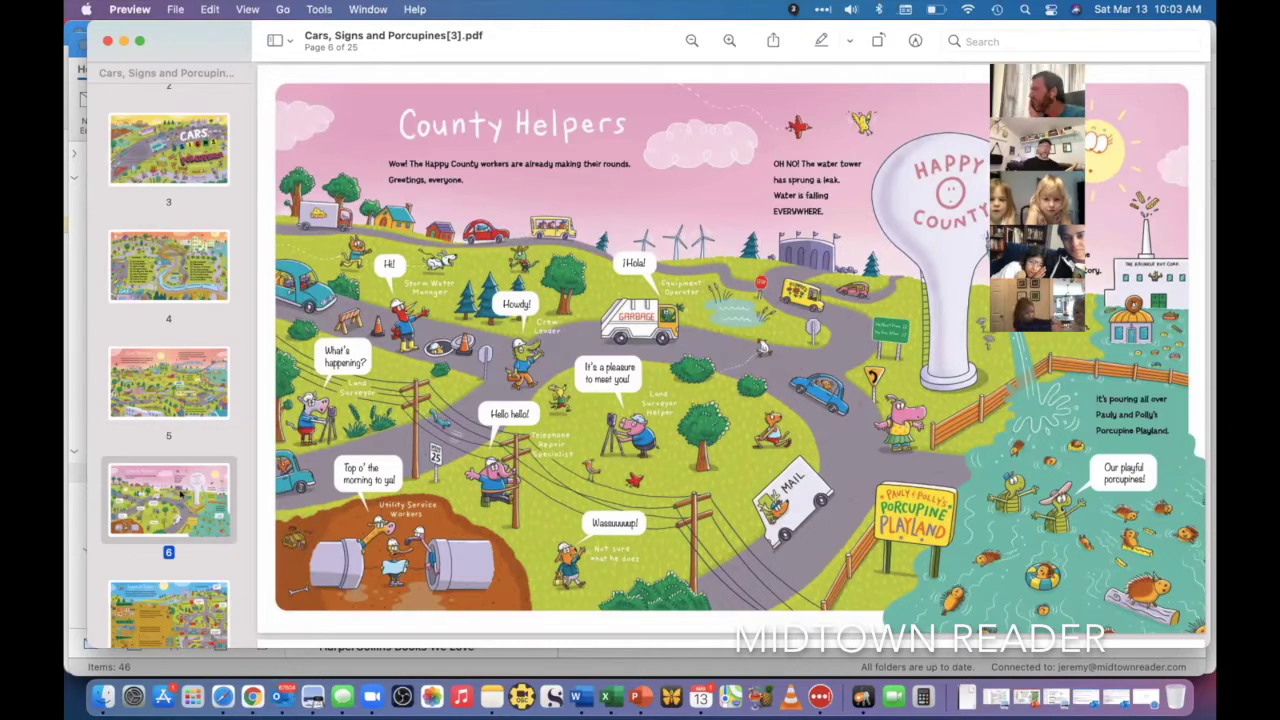
{"action": "scroll", "coordinate": [181, 493], "scroll_direction": "down", "scroll_amount": 3}
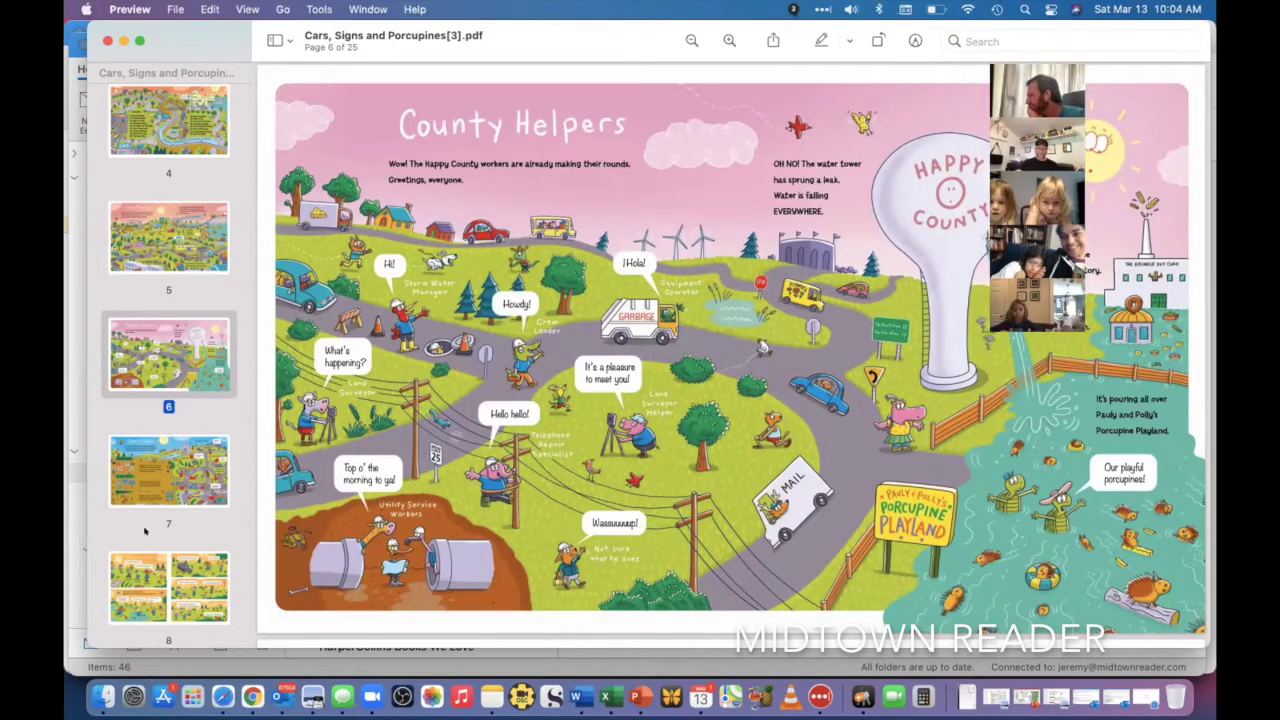
{"action": "left_click", "coordinate": [160, 492]}
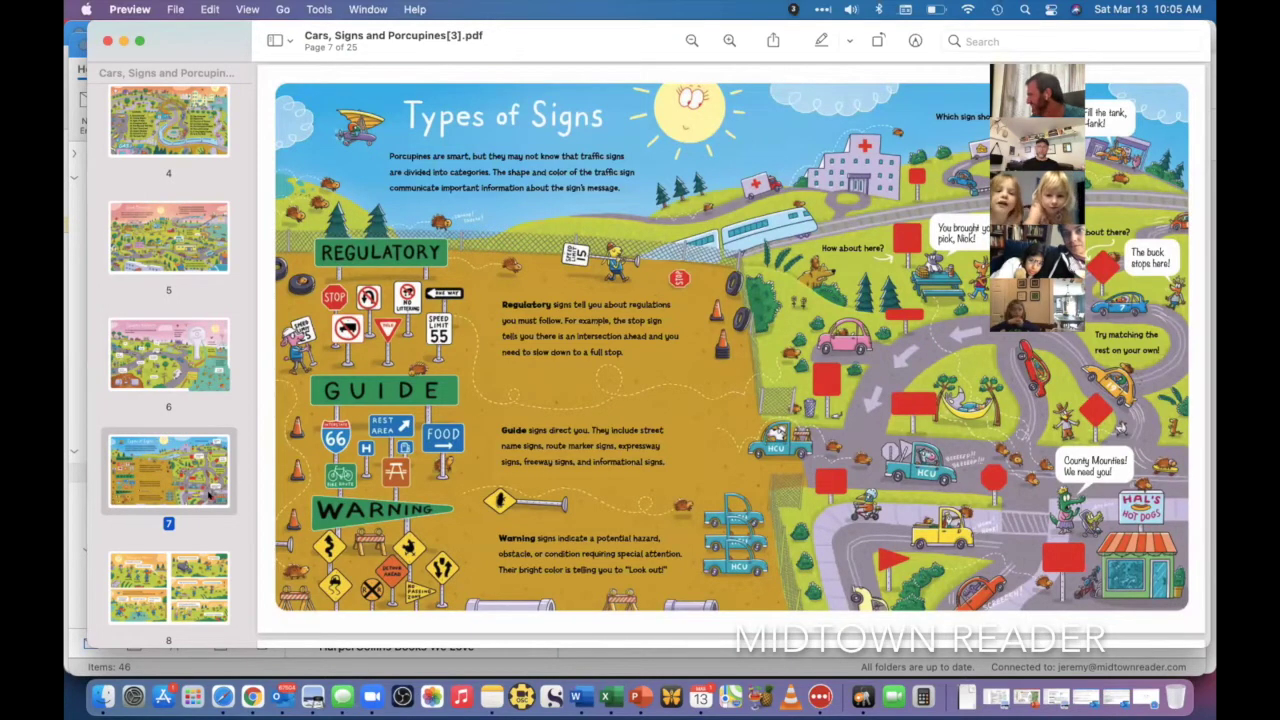
- Read on through Porcupine Patrol on page 8 to the This Way and That Way spread on page 9
{"action": "scroll", "coordinate": [208, 494], "scroll_direction": "down", "scroll_amount": 5}
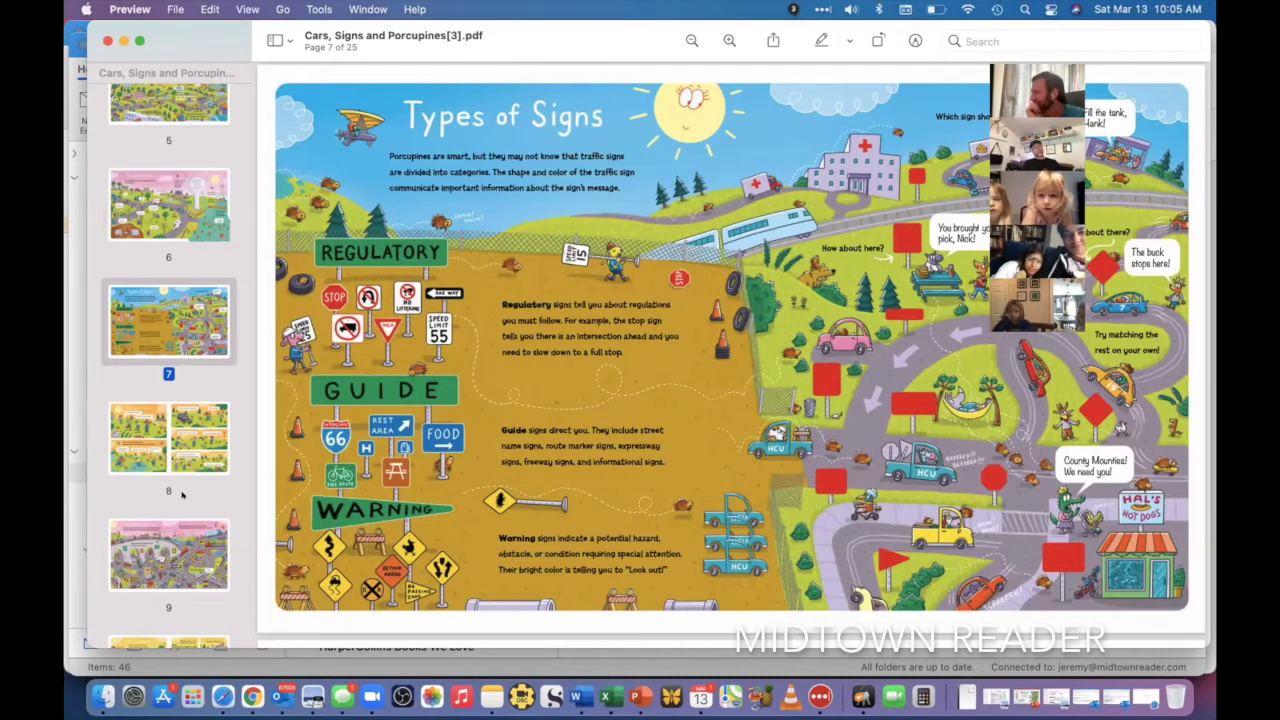
{"action": "left_click", "coordinate": [173, 449]}
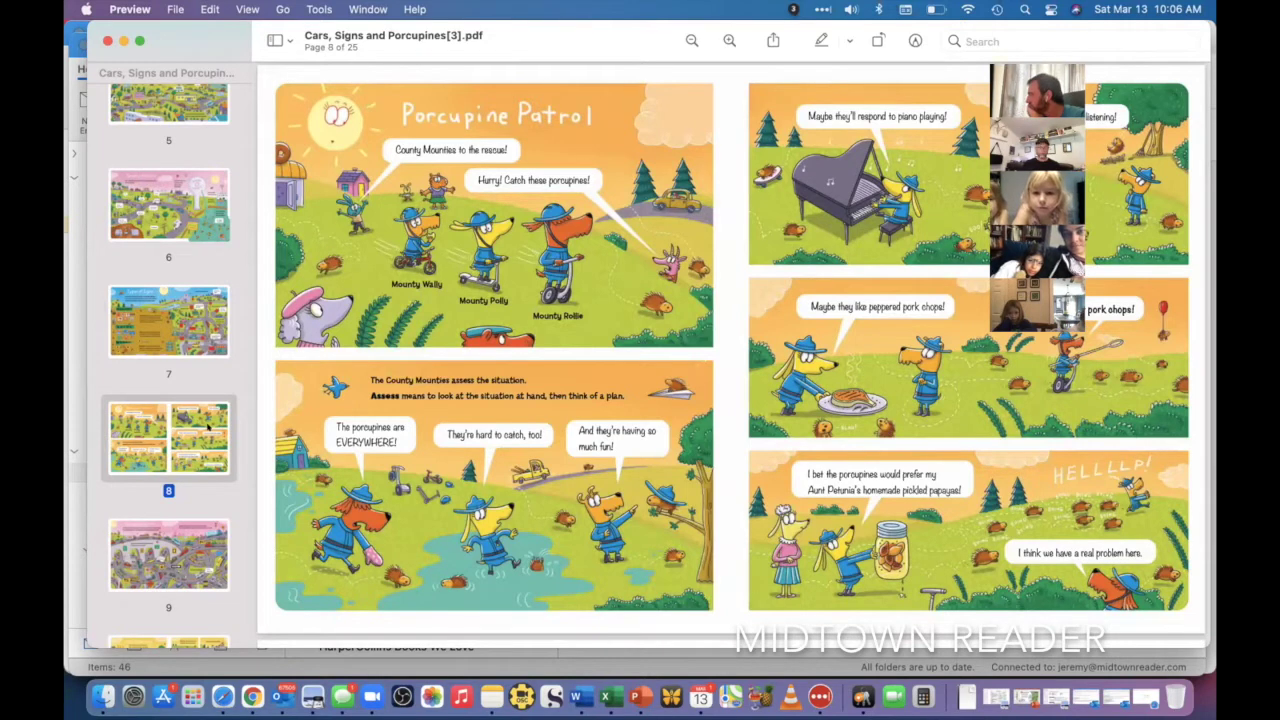
{"action": "scroll", "coordinate": [207, 427], "scroll_direction": "down", "scroll_amount": 3}
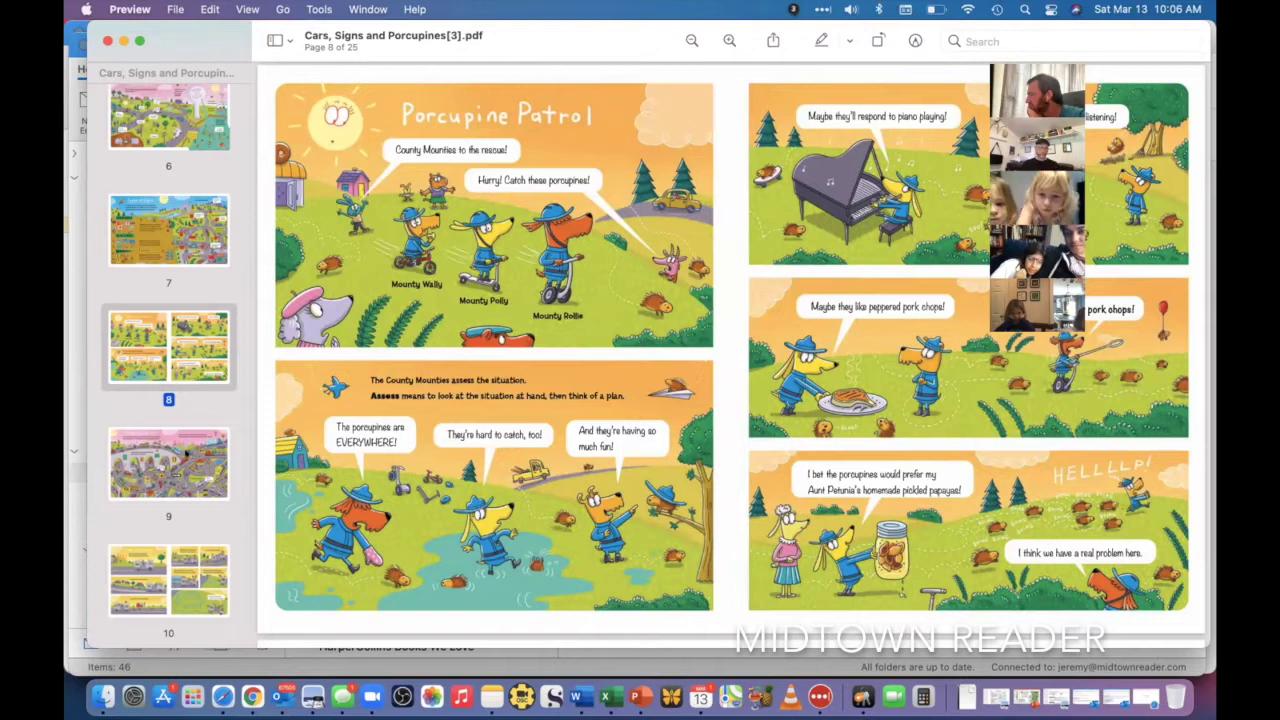
{"action": "left_click", "coordinate": [185, 453]}
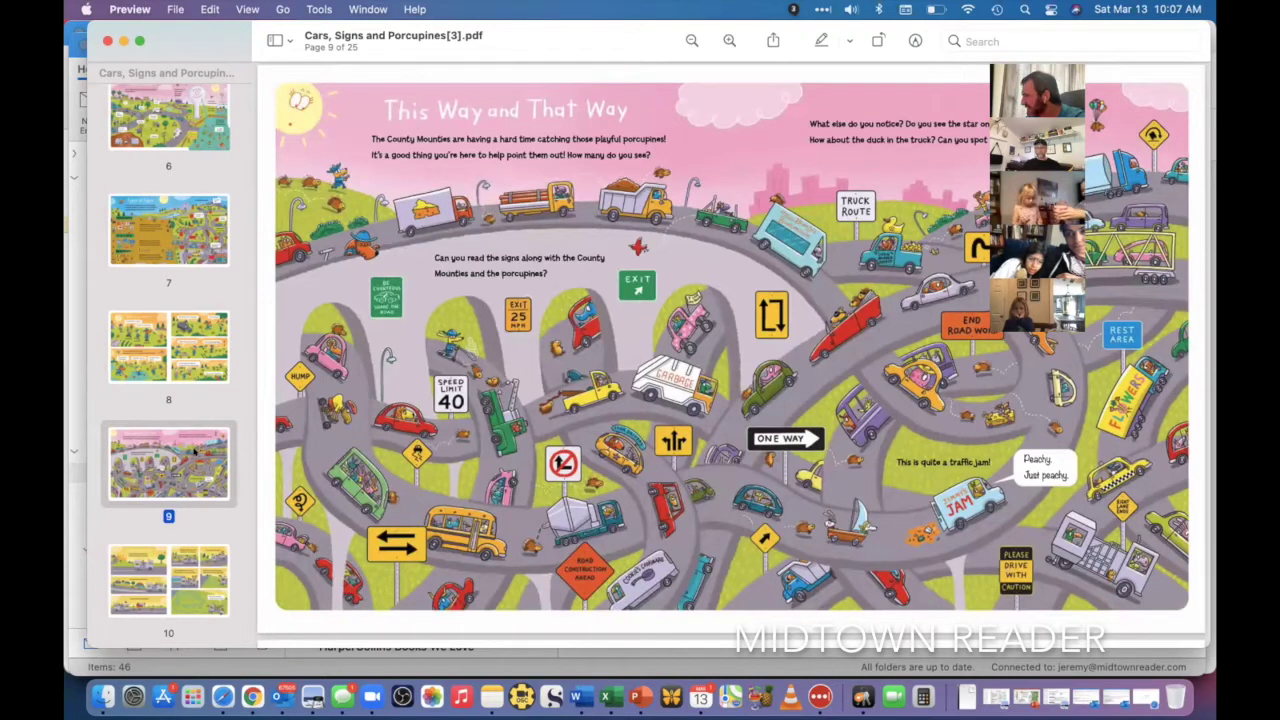
- Show the Paint Those Lines! spread on page 10 for reading
{"action": "scroll", "coordinate": [181, 510], "scroll_direction": "down", "scroll_amount": 3}
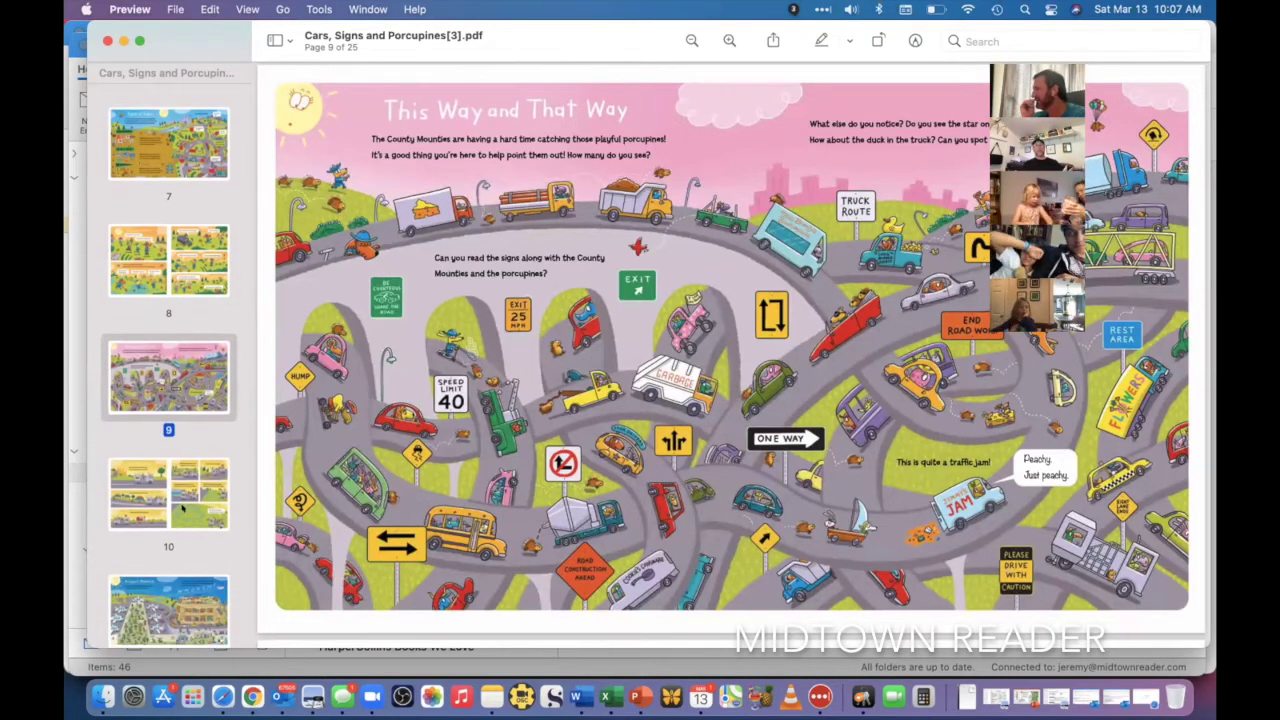
{"action": "left_click", "coordinate": [183, 507]}
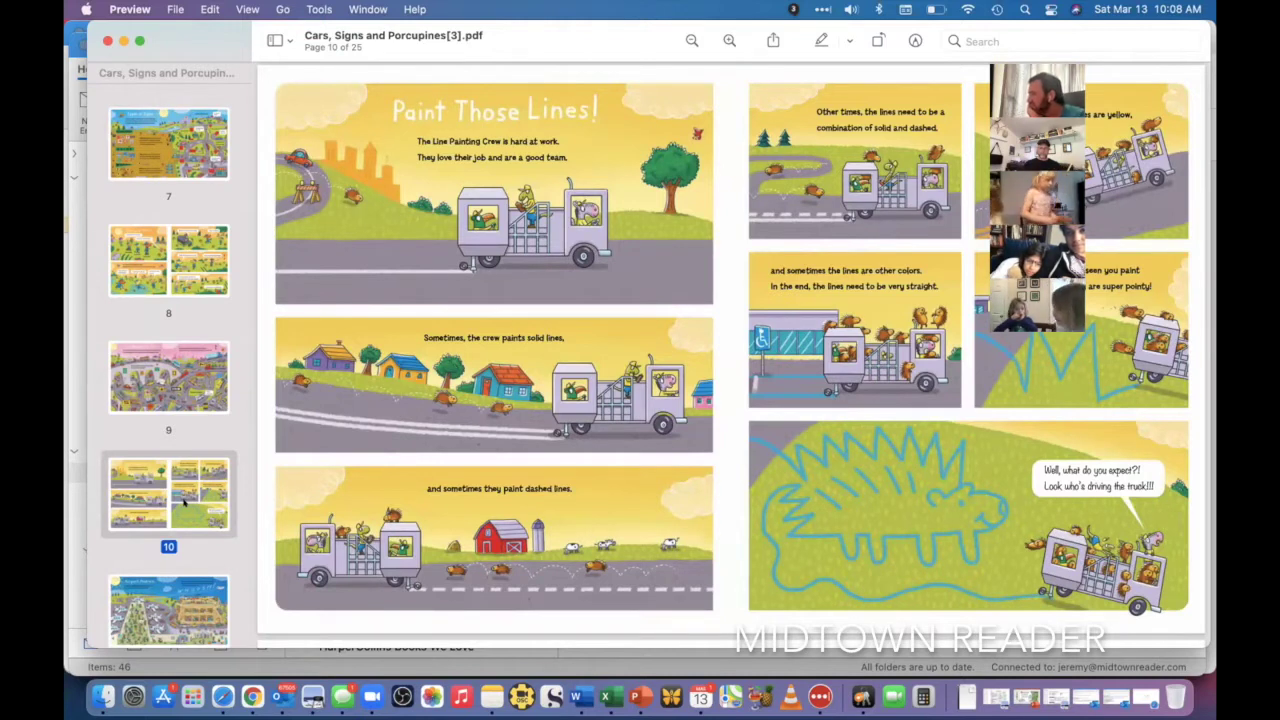
{"action": "scroll", "coordinate": [184, 503], "scroll_direction": "down", "scroll_amount": 3}
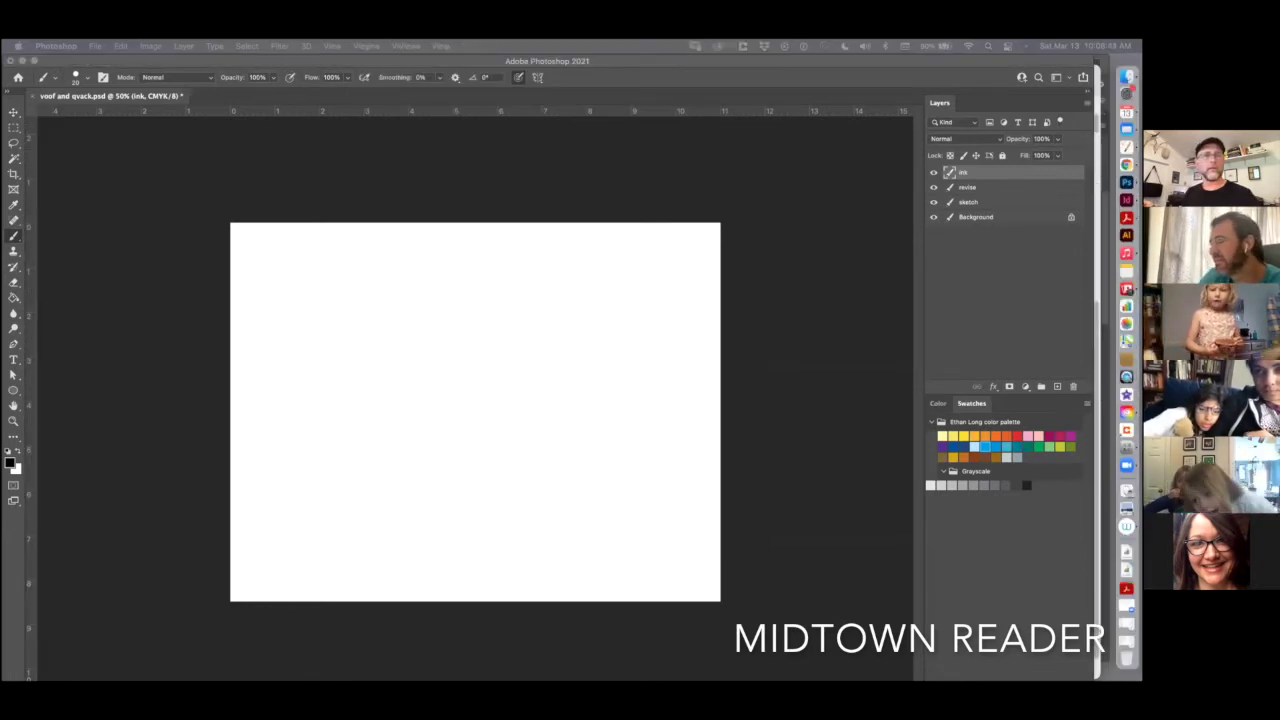
- Switch to Acrobat Pro DC and close the window holding the From Season to Season jacket PDF, including all its tabs
{"action": "key", "text": "super+Tab"}
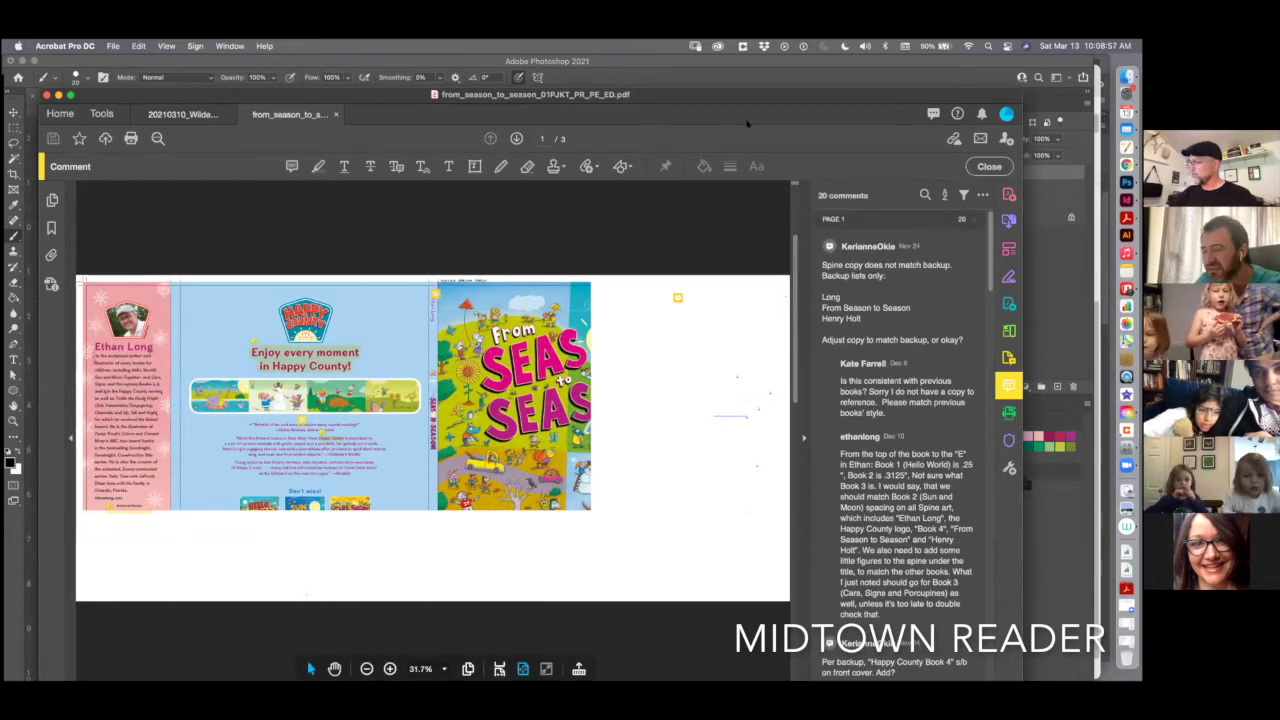
{"action": "left_click_drag", "start_coordinate": [746, 101], "coordinate": [740, 97]}
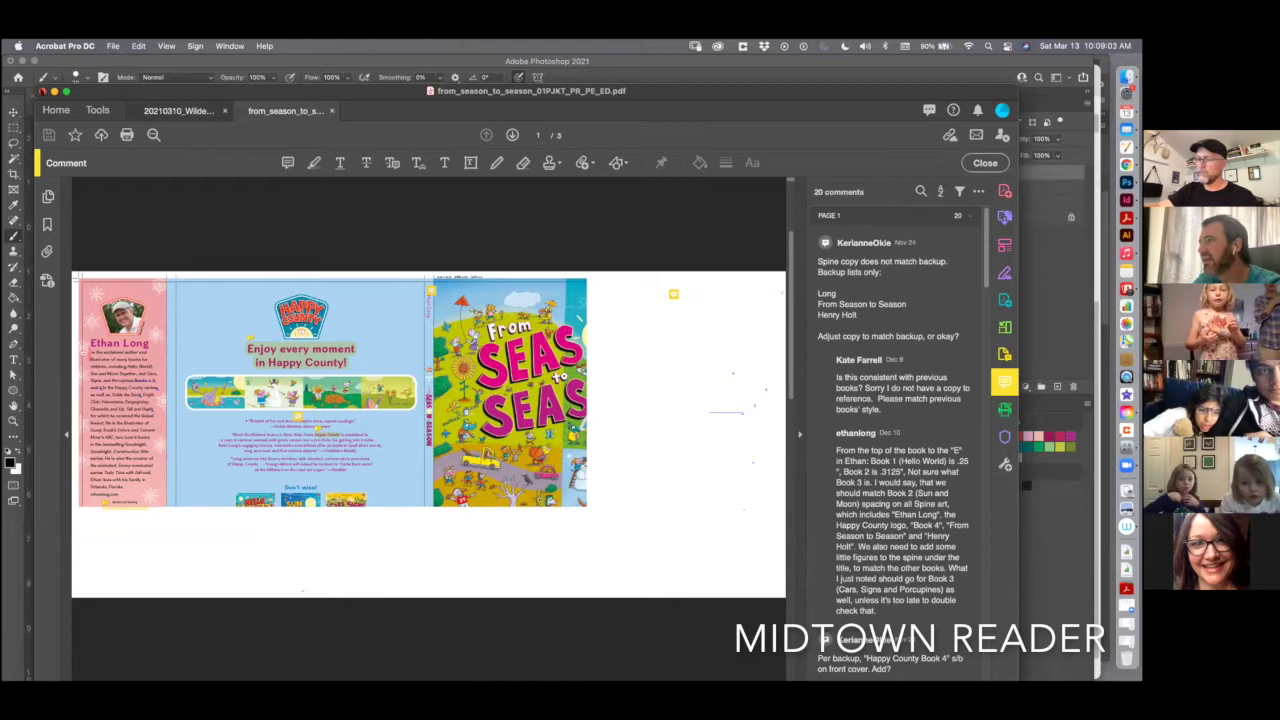
{"action": "left_click", "coordinate": [42, 91]}
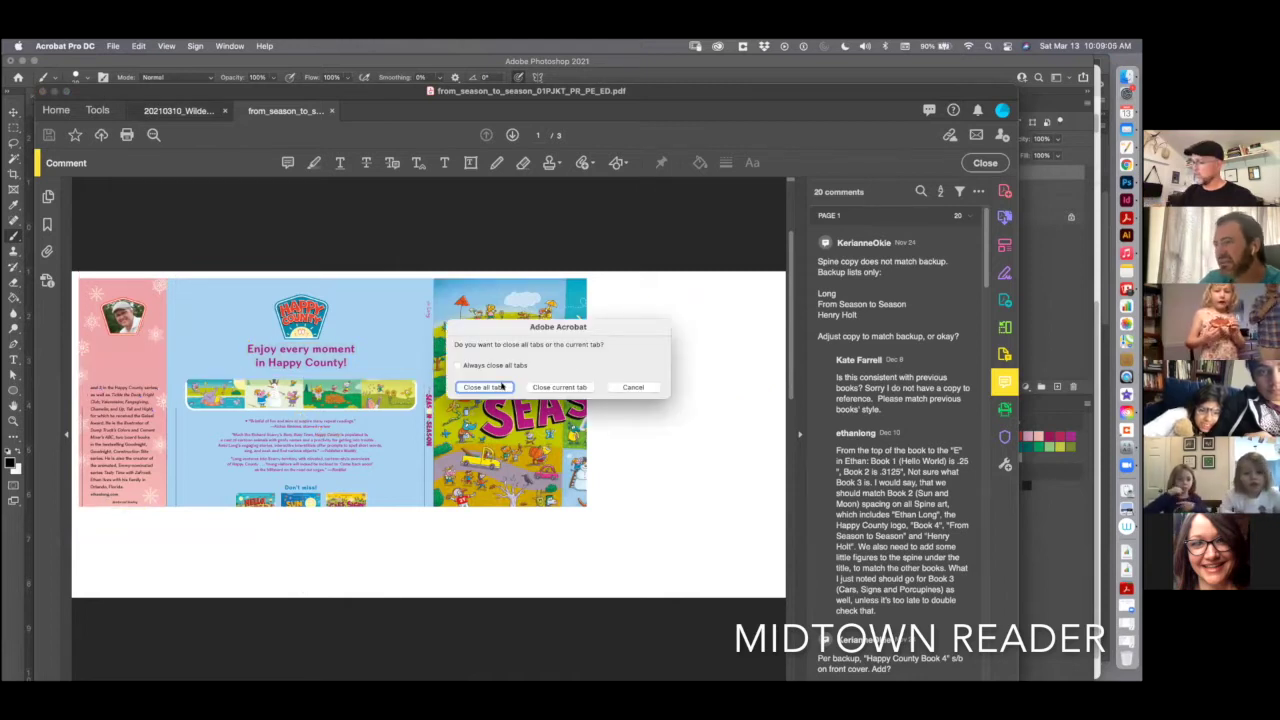
{"action": "left_click", "coordinate": [502, 386]}
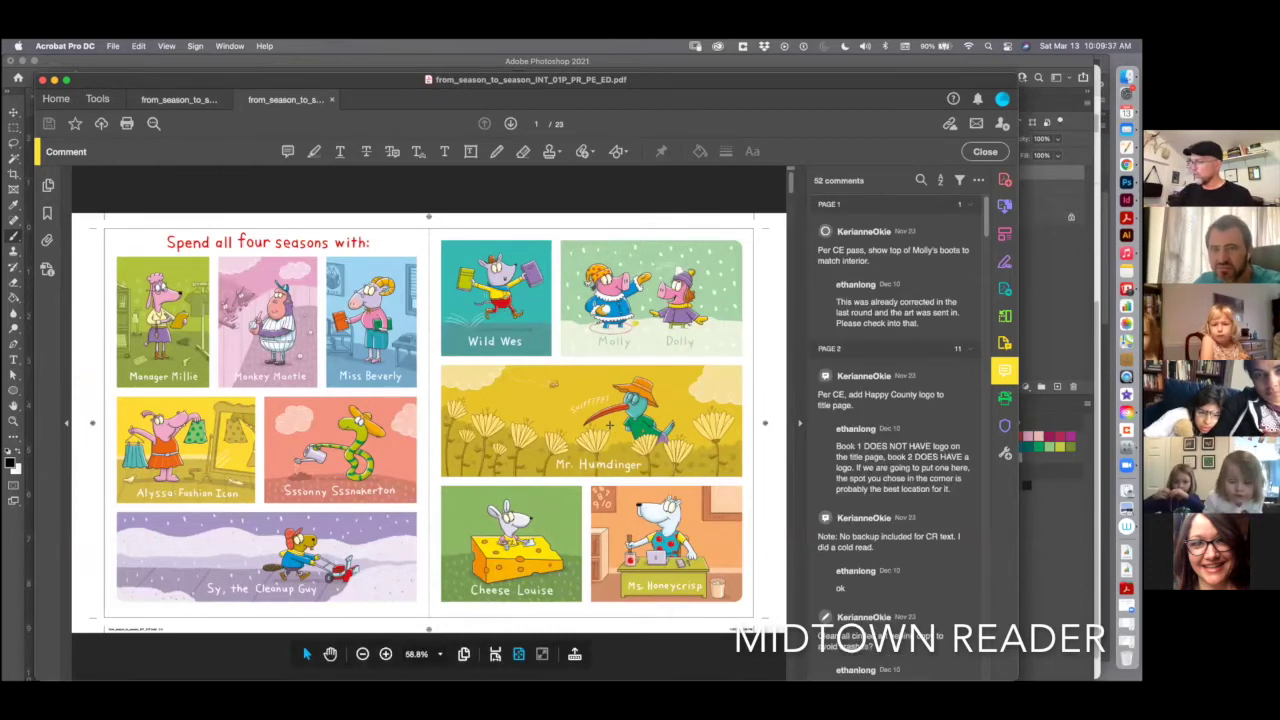
- Page forward through the From Season to Season interior proof from page 1 to the Deep Winter spread on page 16
{"action": "left_click", "coordinate": [510, 123]}
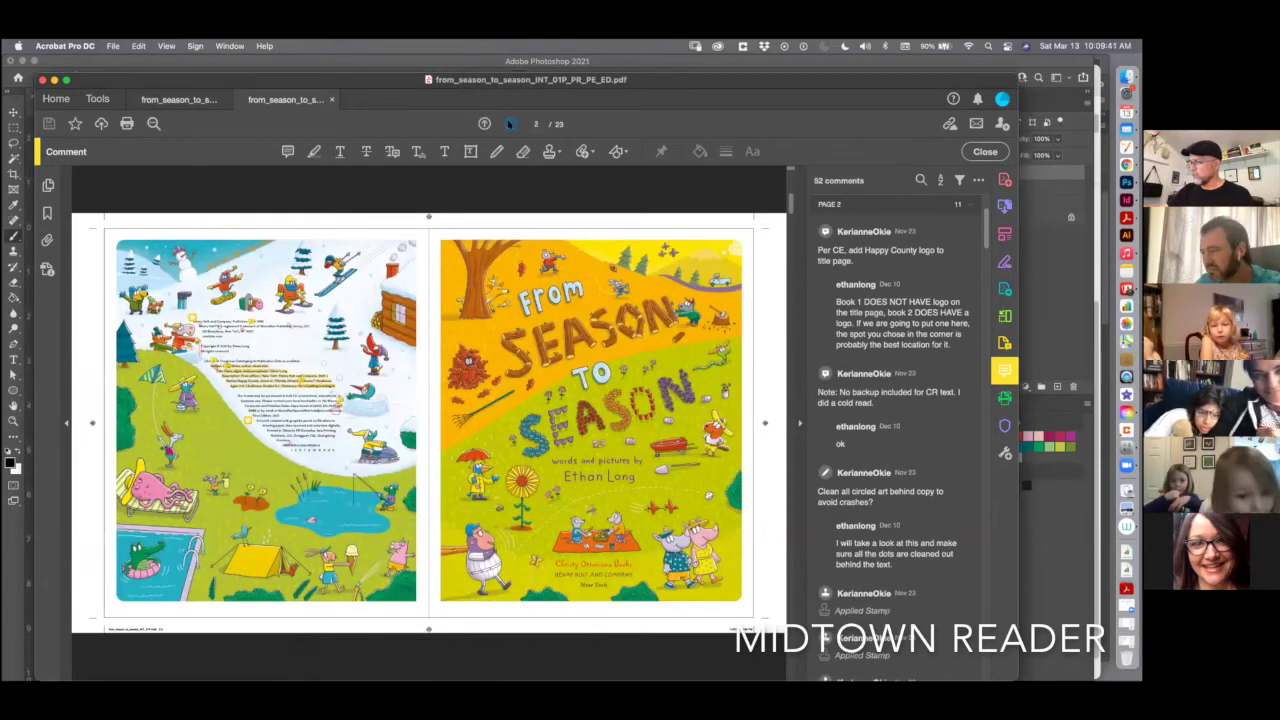
{"action": "left_click", "coordinate": [510, 123]}
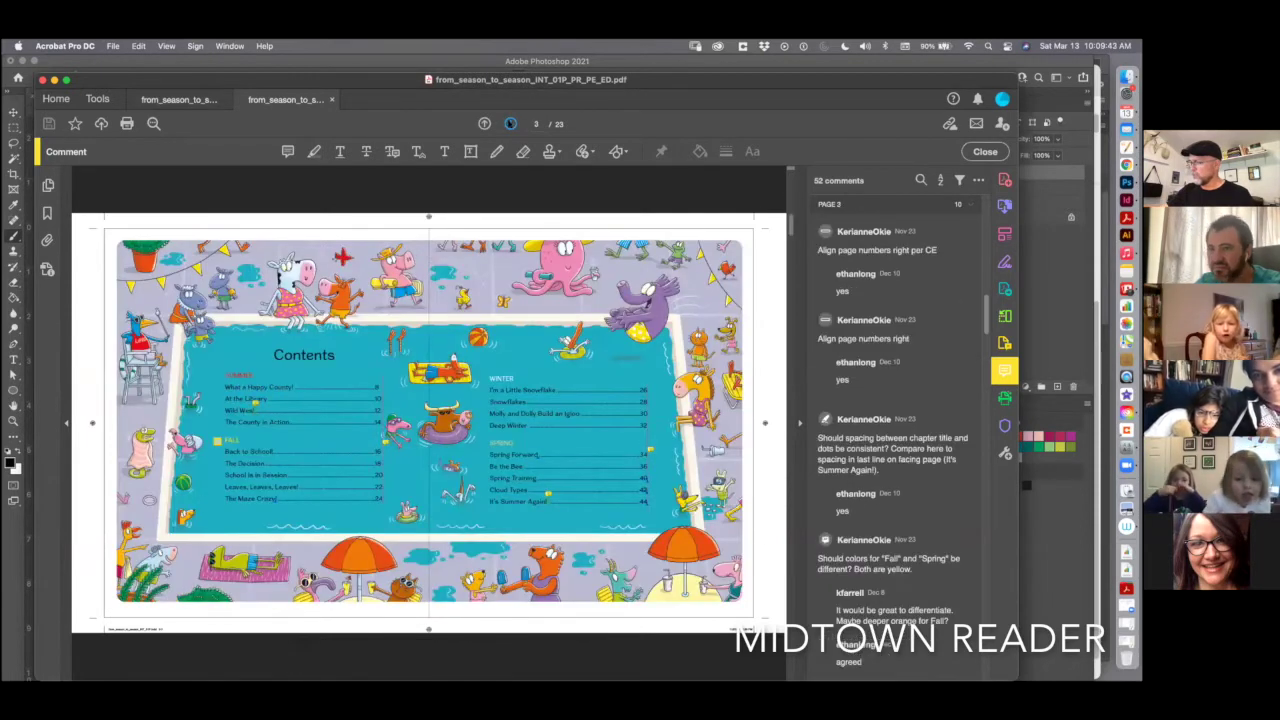
{"action": "left_click", "coordinate": [510, 123]}
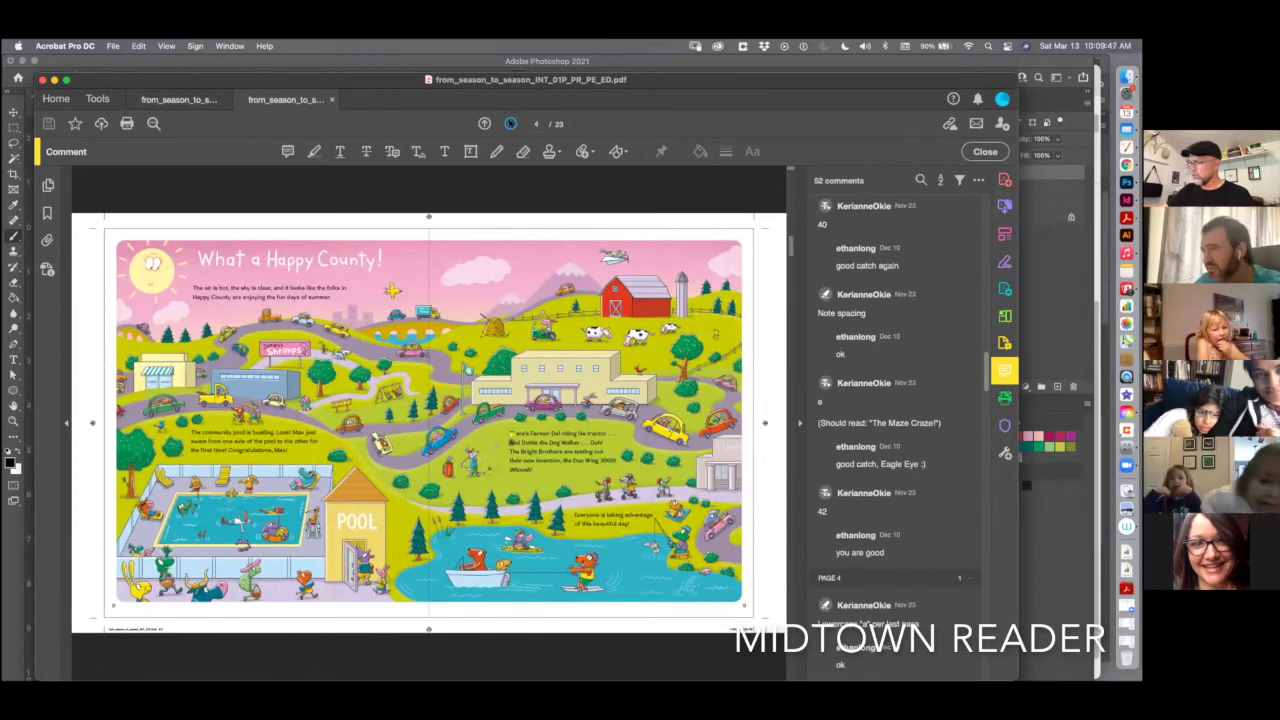
{"action": "left_click", "coordinate": [510, 123]}
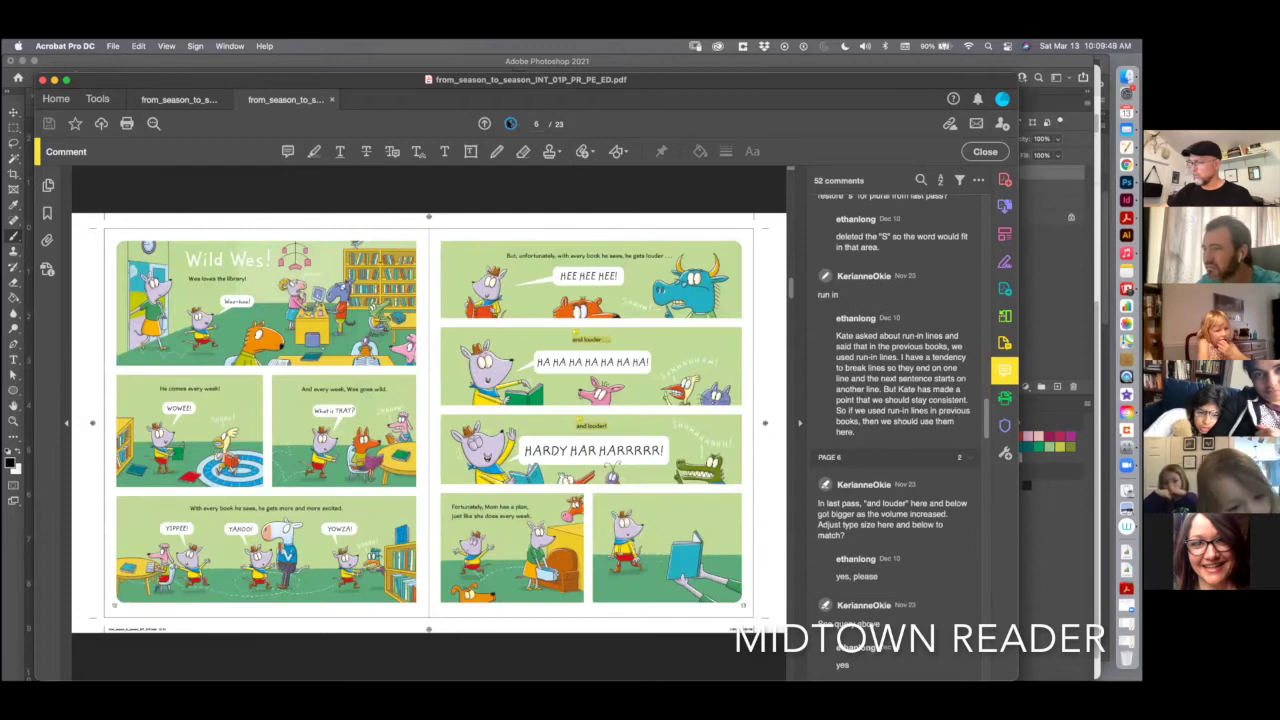
{"action": "left_click", "coordinate": [510, 123]}
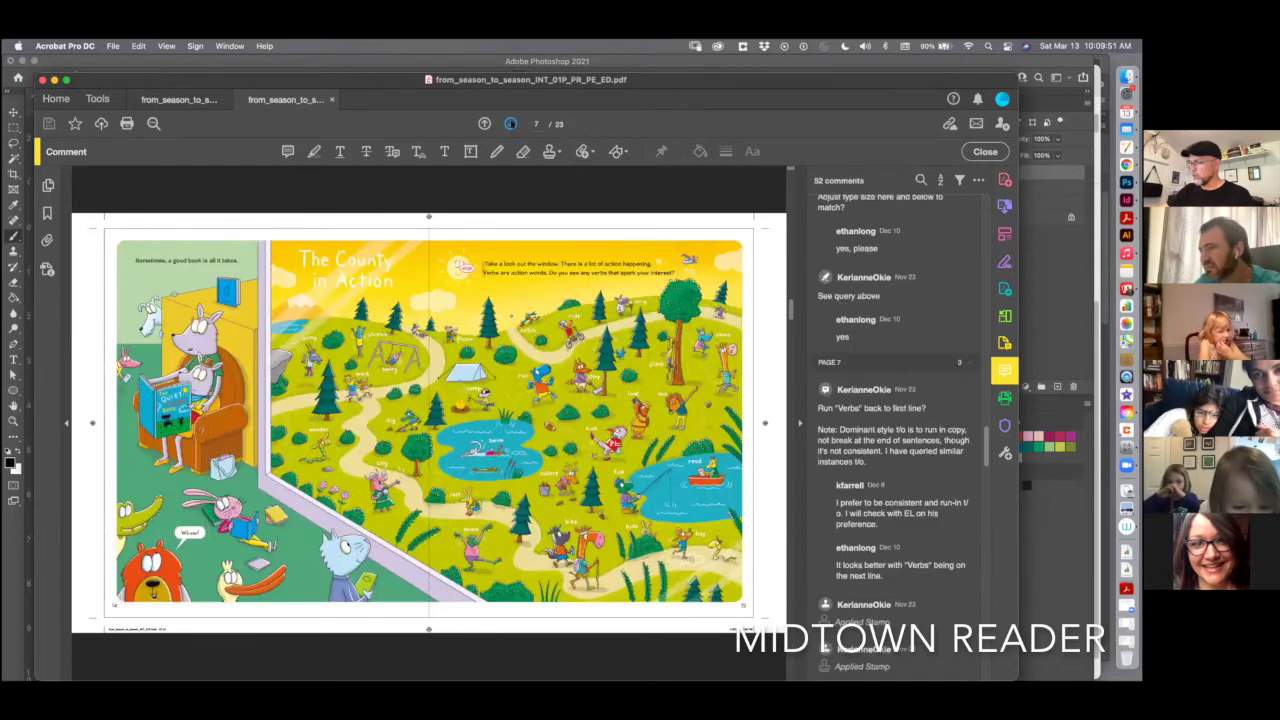
{"action": "left_click", "coordinate": [510, 123]}
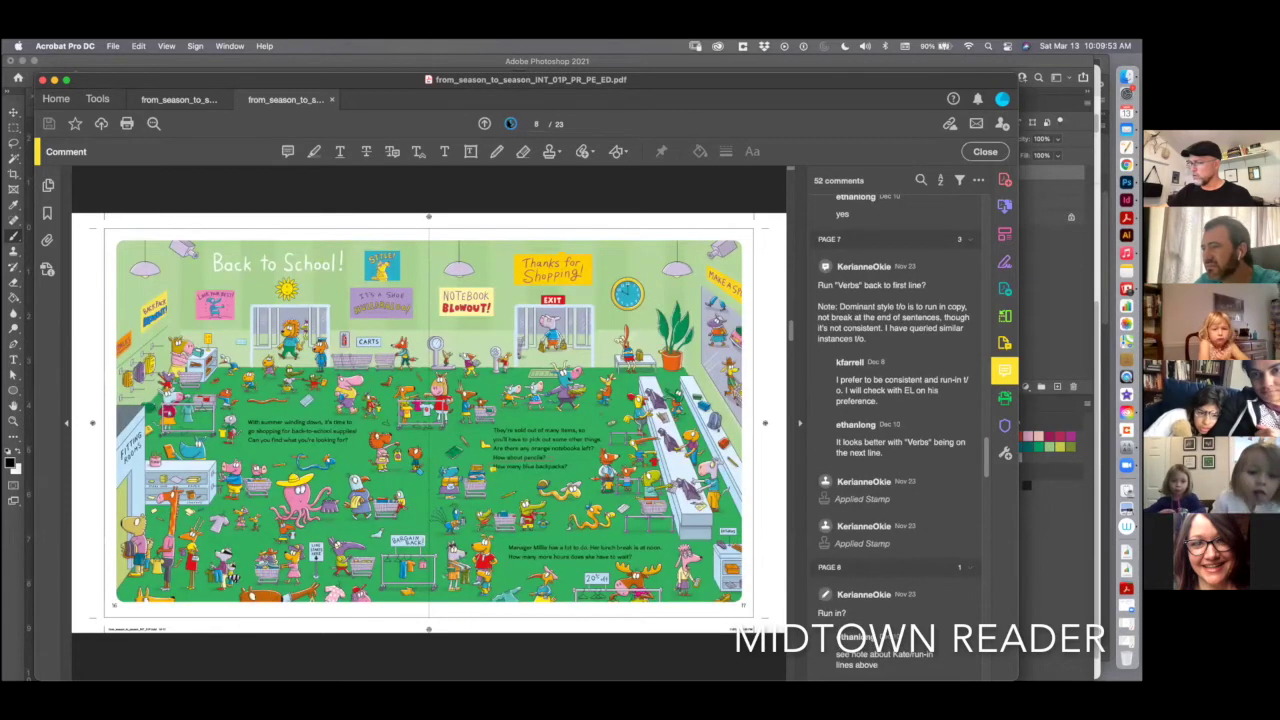
{"action": "left_click", "coordinate": [510, 123]}
{"action": "left_click", "coordinate": [510, 123]}
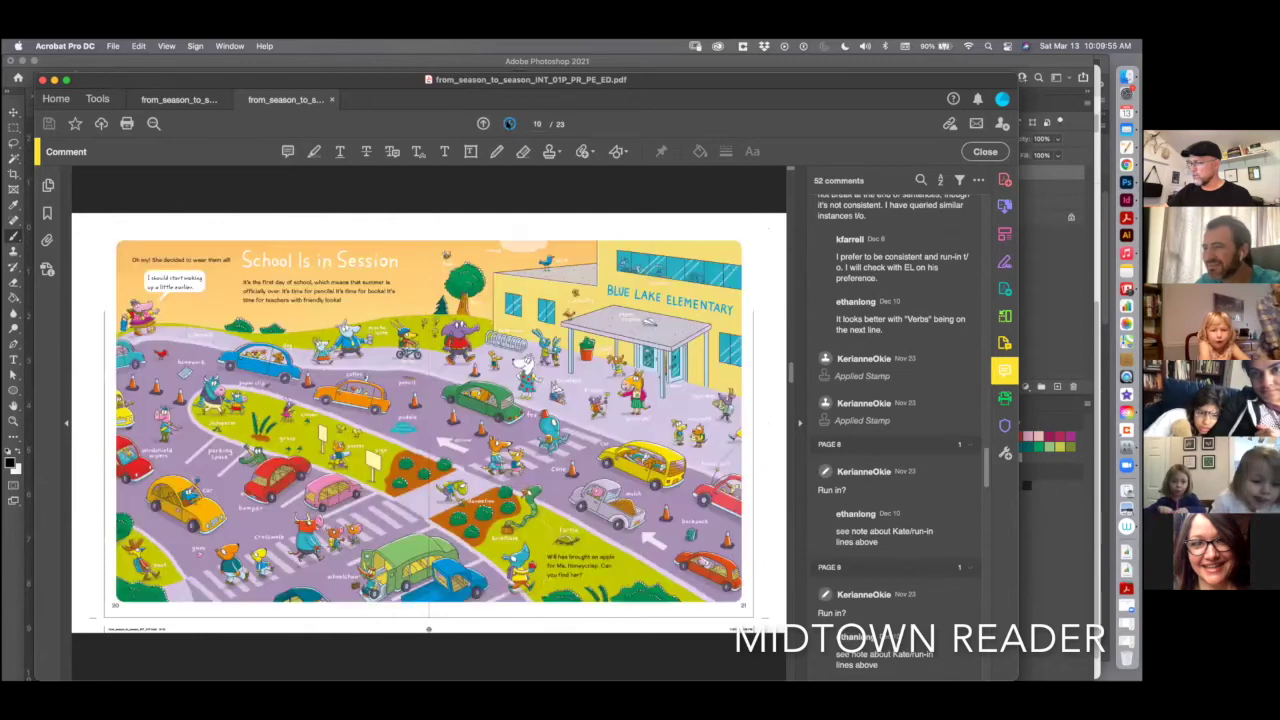
{"action": "left_click", "coordinate": [510, 123]}
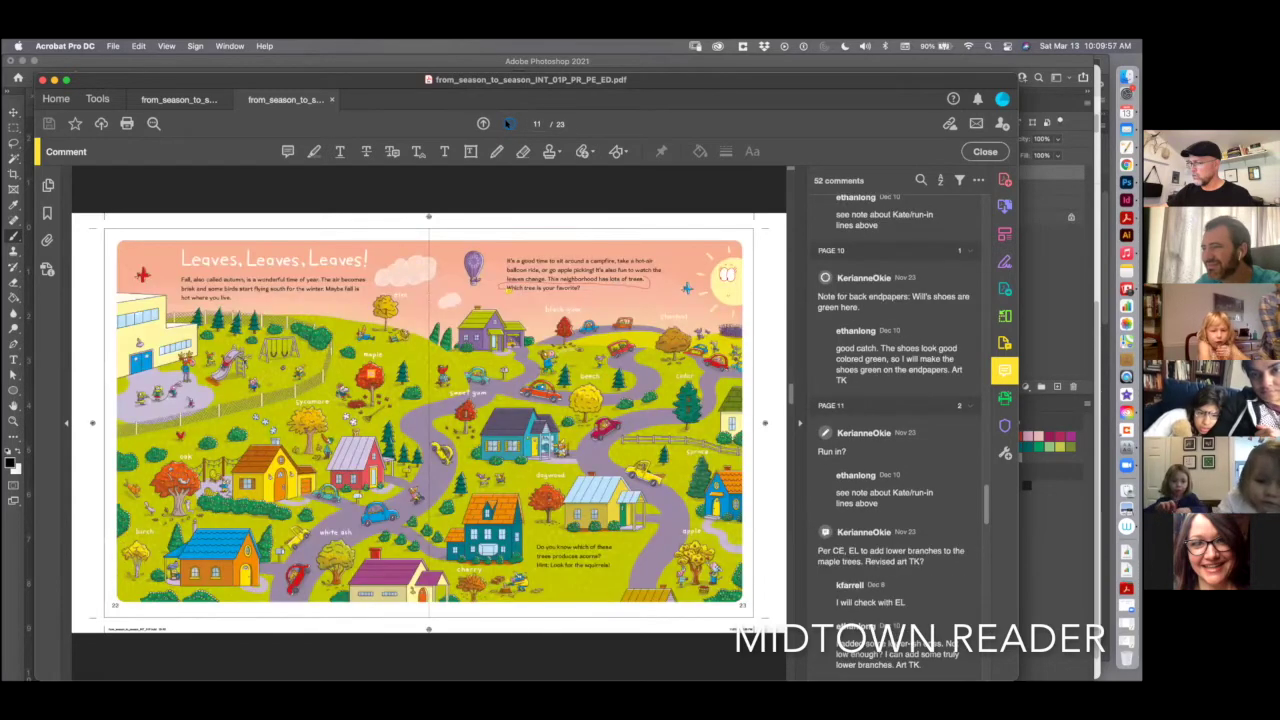
{"action": "left_click", "coordinate": [508, 123]}
{"action": "left_click", "coordinate": [510, 123]}
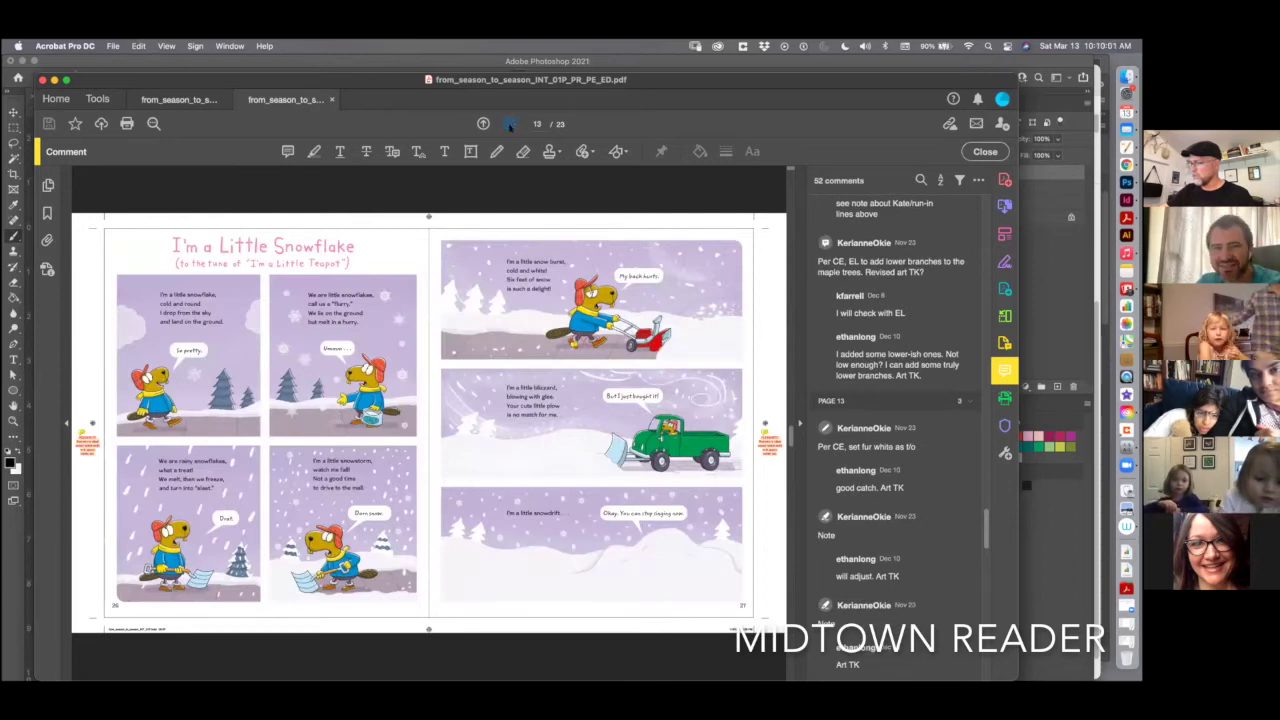
{"action": "left_click", "coordinate": [509, 123]}
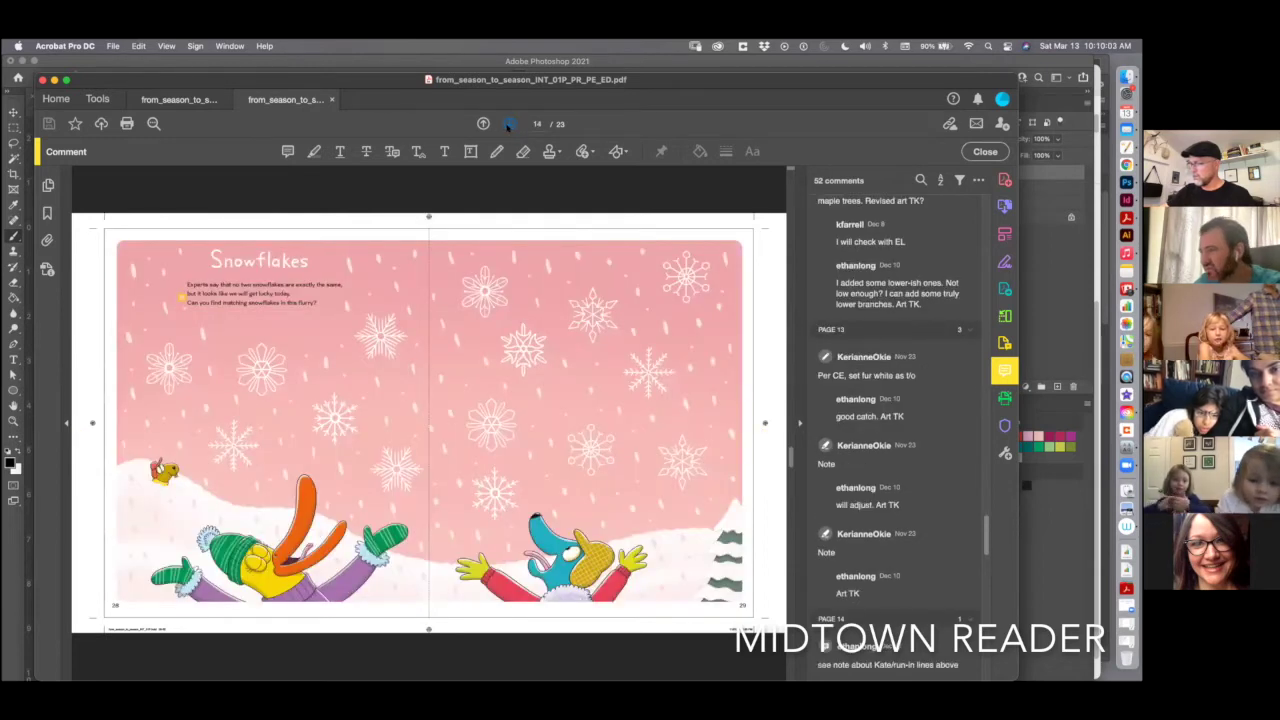
{"action": "left_click", "coordinate": [509, 123]}
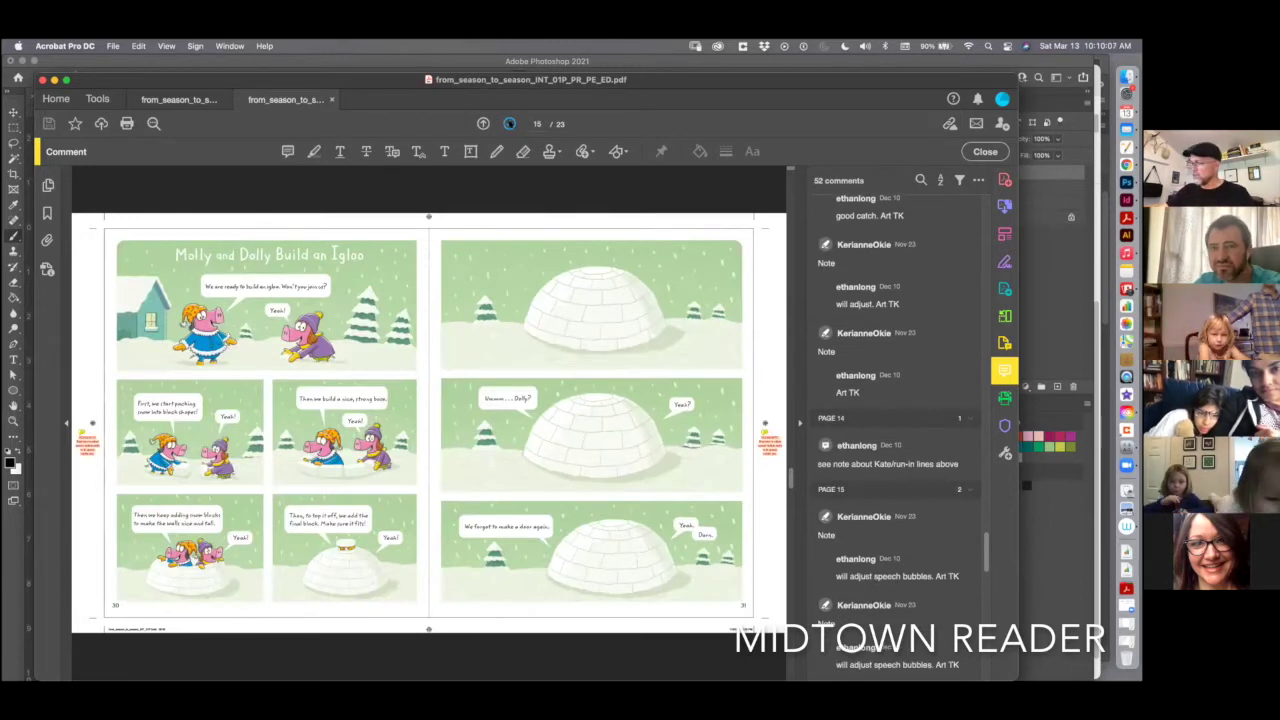
{"action": "left_click", "coordinate": [509, 123]}
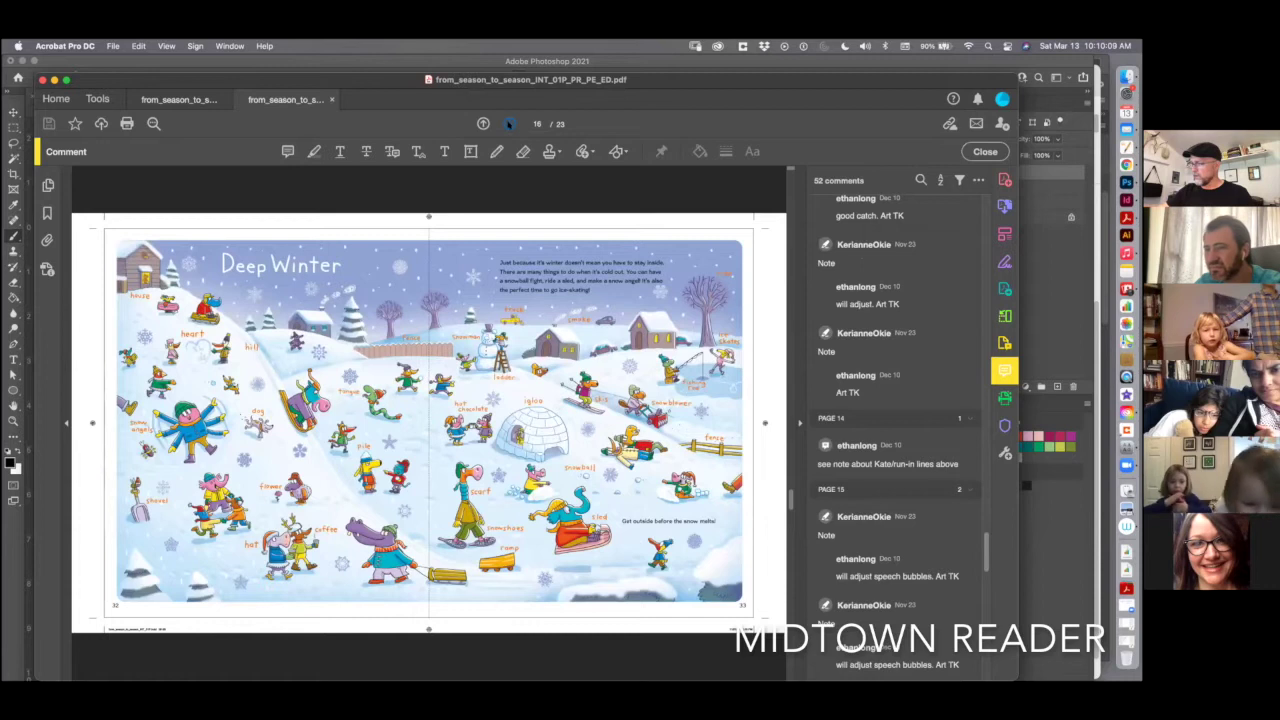
- Page on through the interior proof to the Be the Bee spread on page 18, and close all the PDF tabs
{"action": "left_click", "coordinate": [509, 123]}
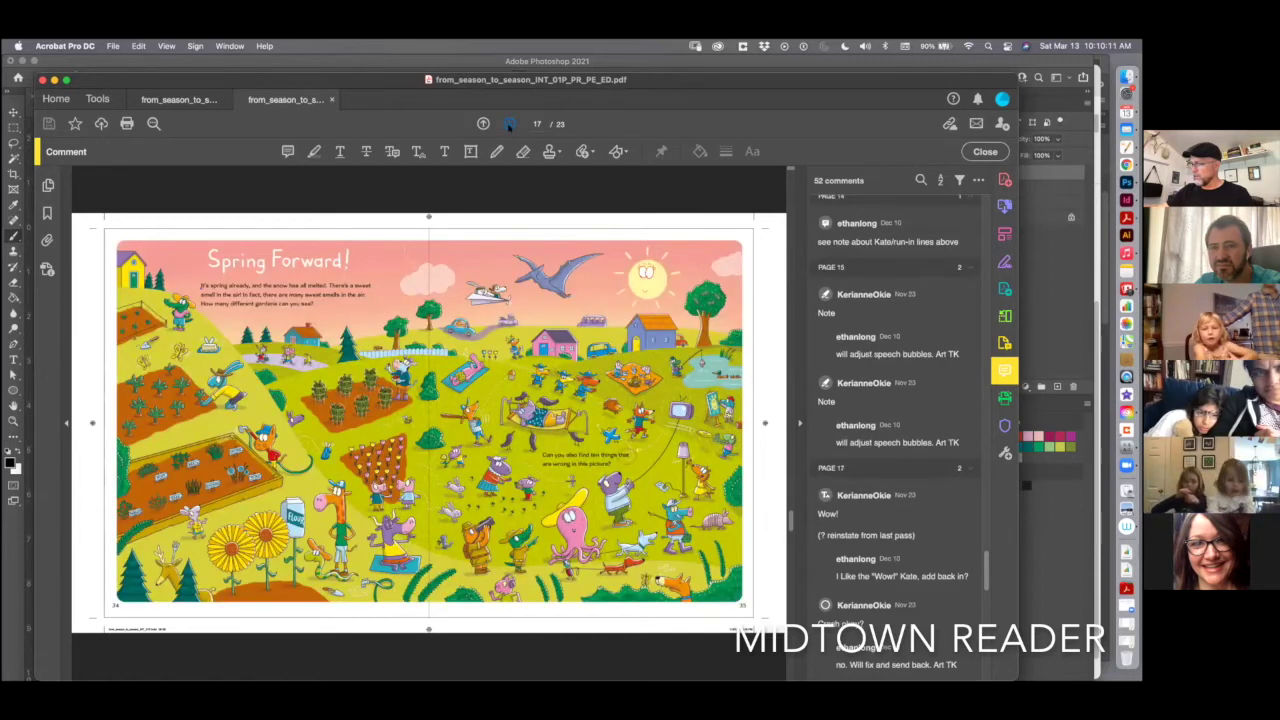
{"action": "left_click", "coordinate": [509, 123]}
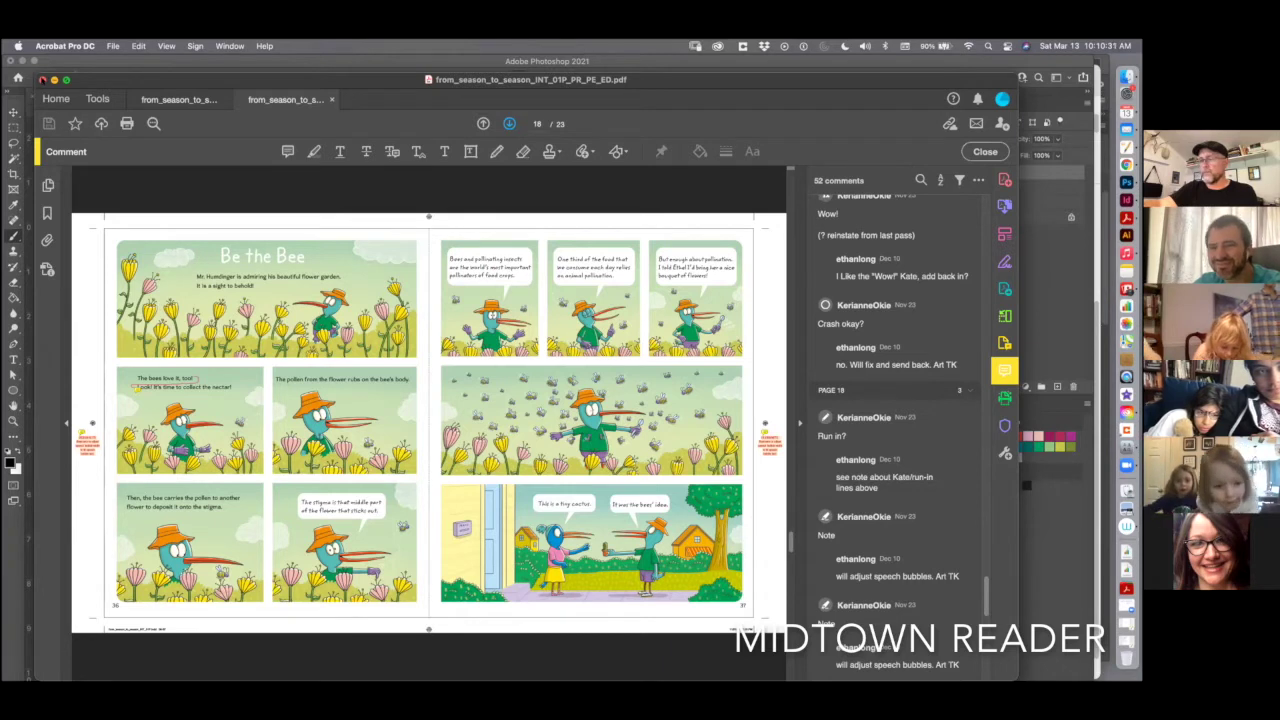
{"action": "key", "text": "super+w"}
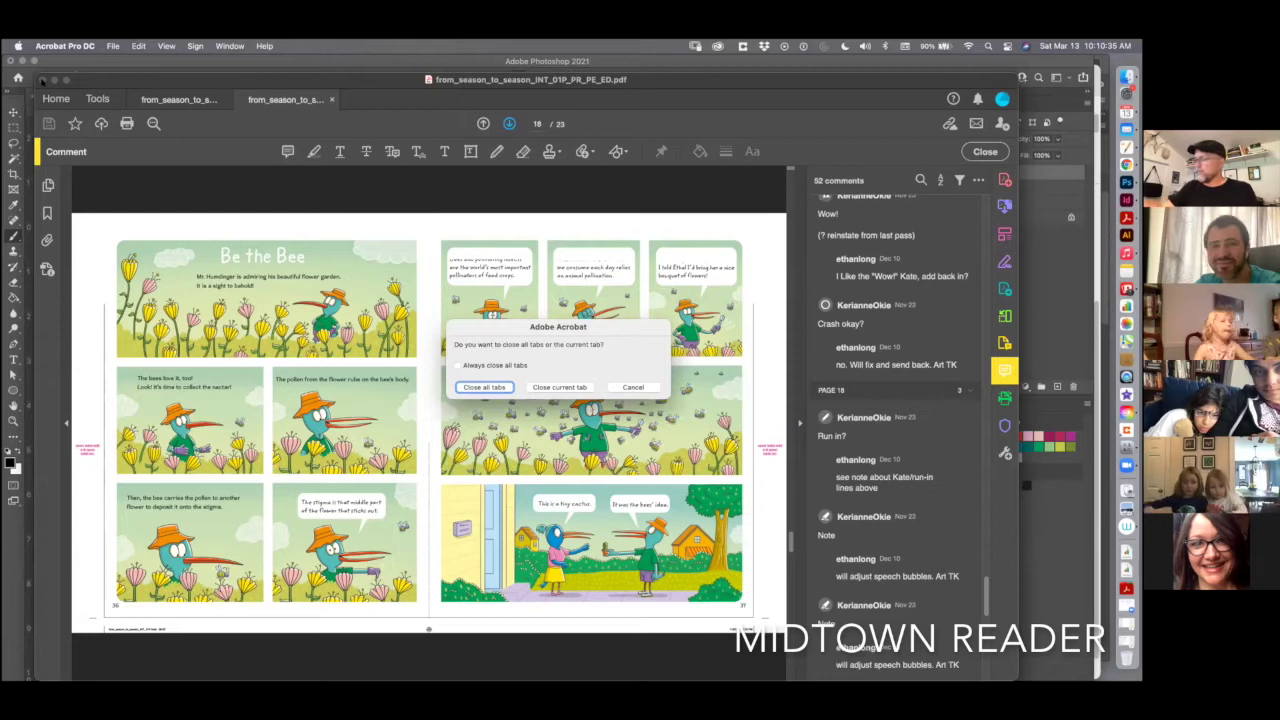
{"action": "left_click", "coordinate": [484, 387]}
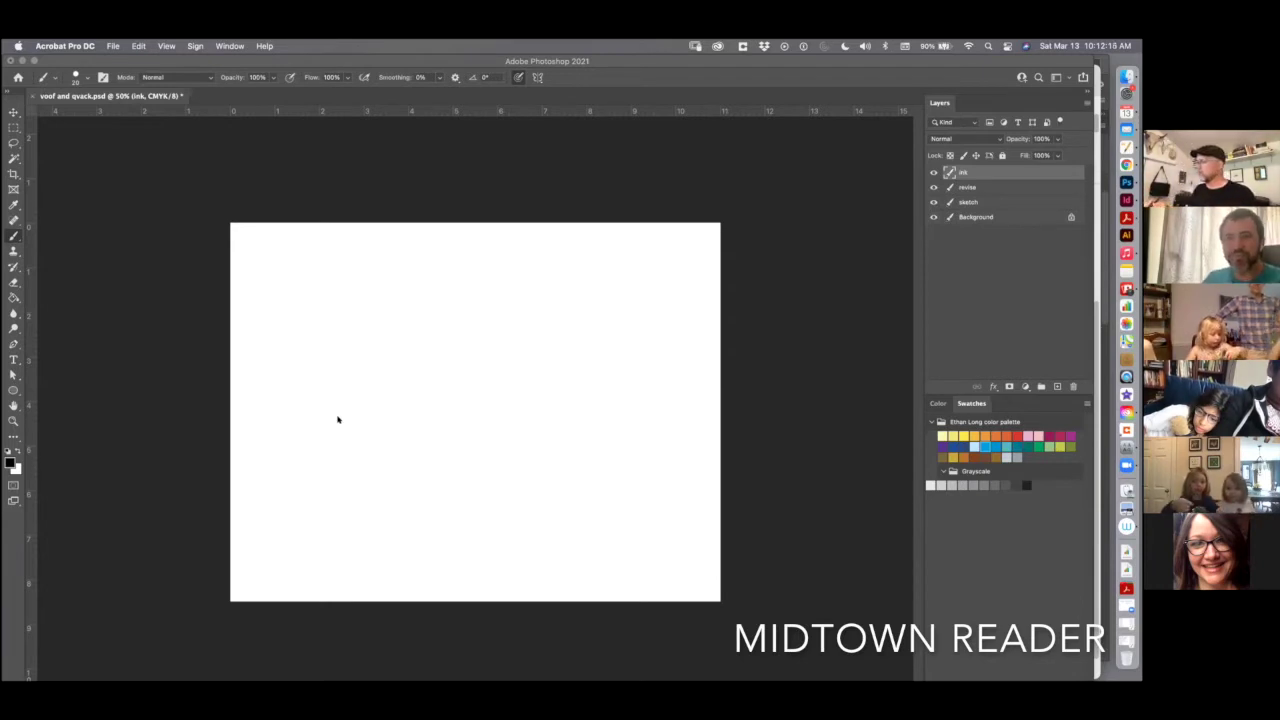
- Switch to Photoshop, choose the Ms. Spell thin drawing brush for the blank voof and qvack.psd canvas, and enlarge the brush tip
{"action": "left_click", "coordinate": [410, 362]}
{"action": "key", "text": "super+a"}
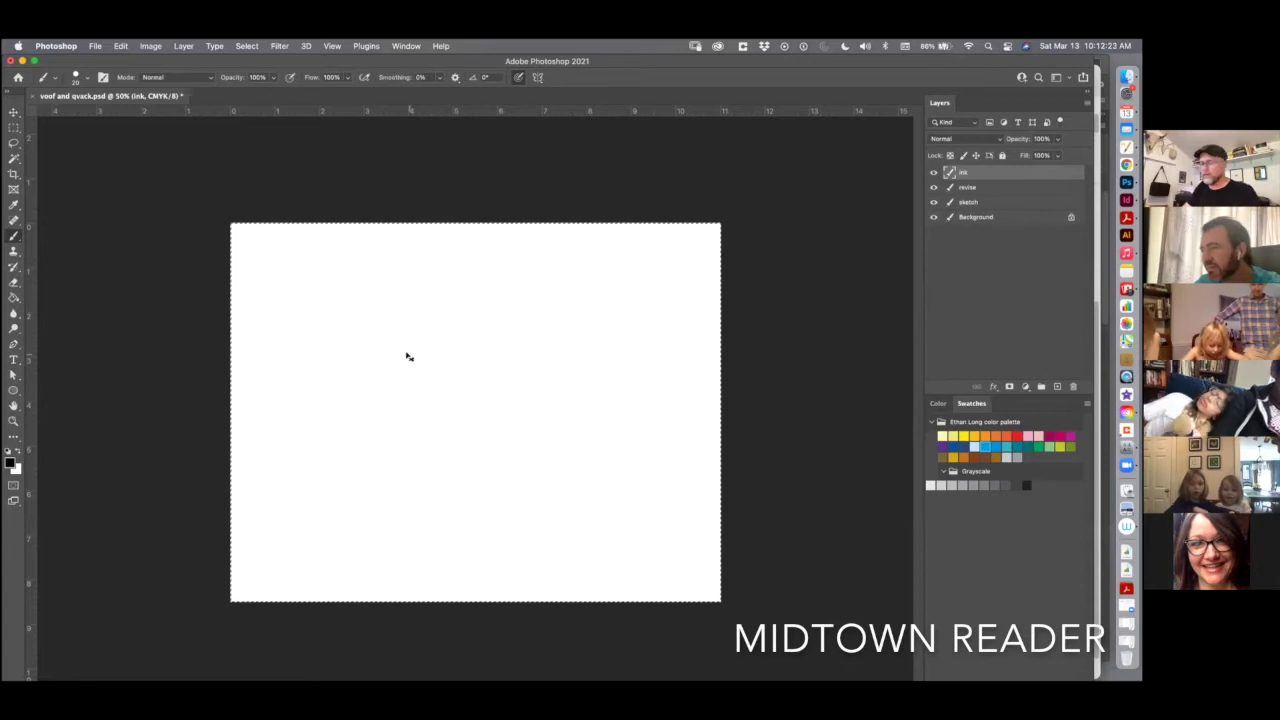
{"action": "key", "text": "super+equal"}
{"action": "right_click", "coordinate": [420, 388]}
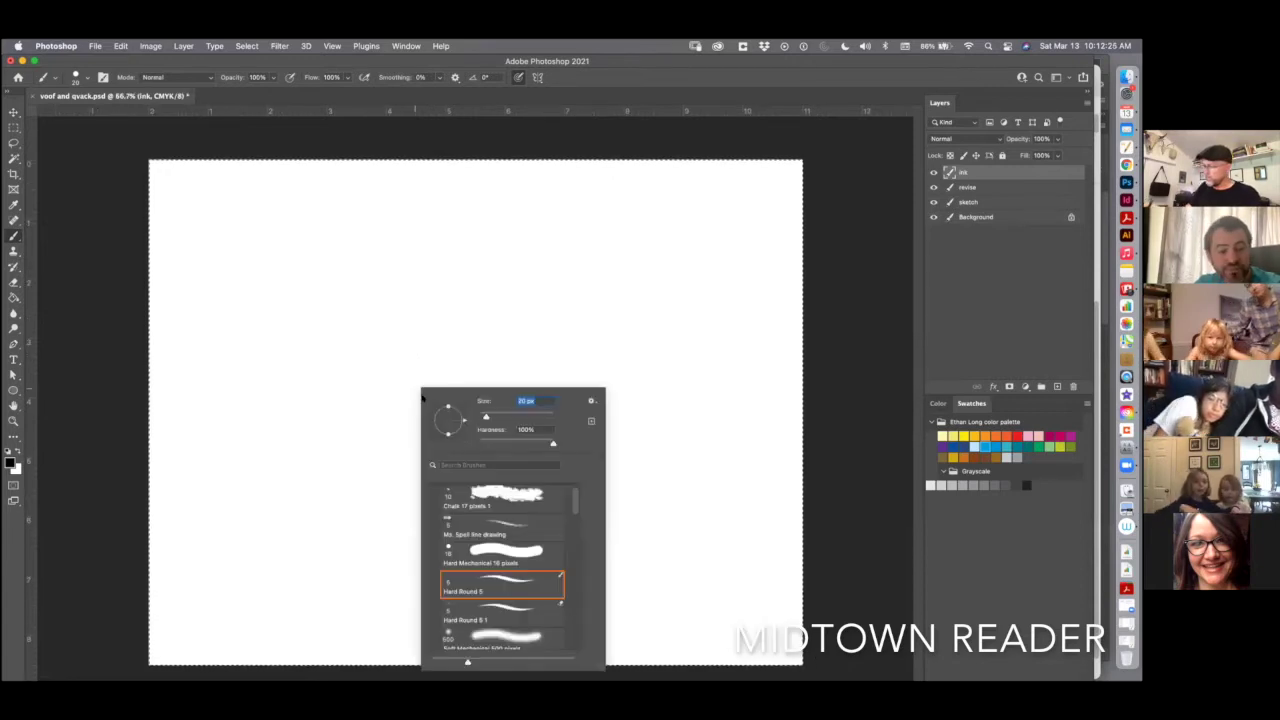
{"action": "left_click", "coordinate": [522, 521]}
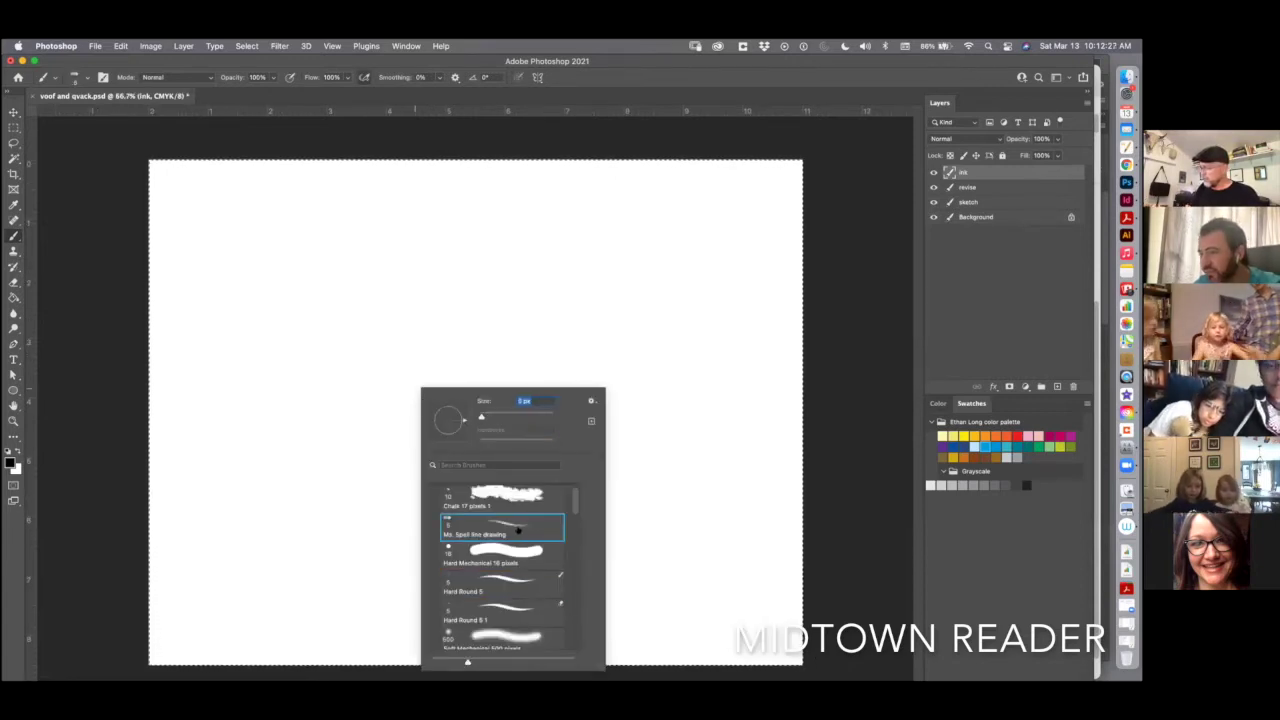
{"action": "left_click", "coordinate": [520, 528]}
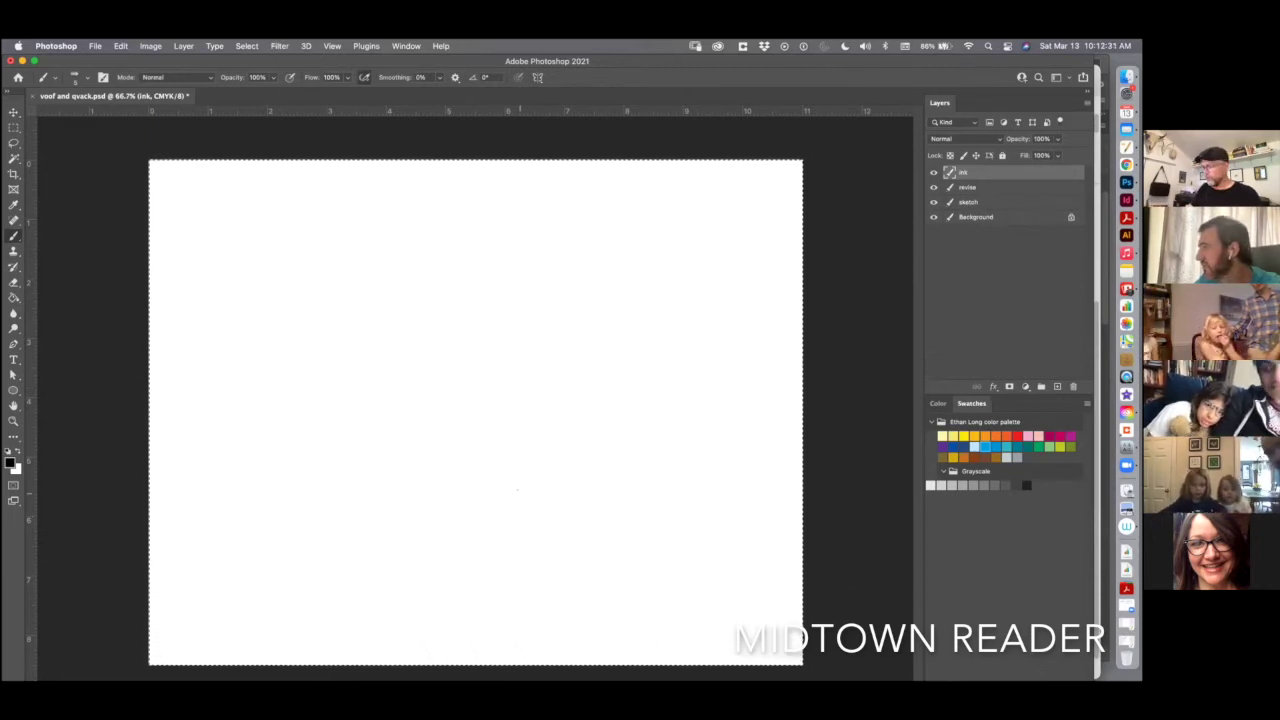
{"action": "key", "text": "bracketright"}
{"action": "key", "text": "bracketright"}
{"action": "key", "text": "bracketright"}
{"action": "key", "text": "bracketright"}
{"action": "key", "text": "bracketright"}
{"action": "key", "text": "bracketright"}
{"action": "key", "text": "bracketright"}
{"action": "key", "text": "bracketright"}
{"action": "key", "text": "bracketright"}
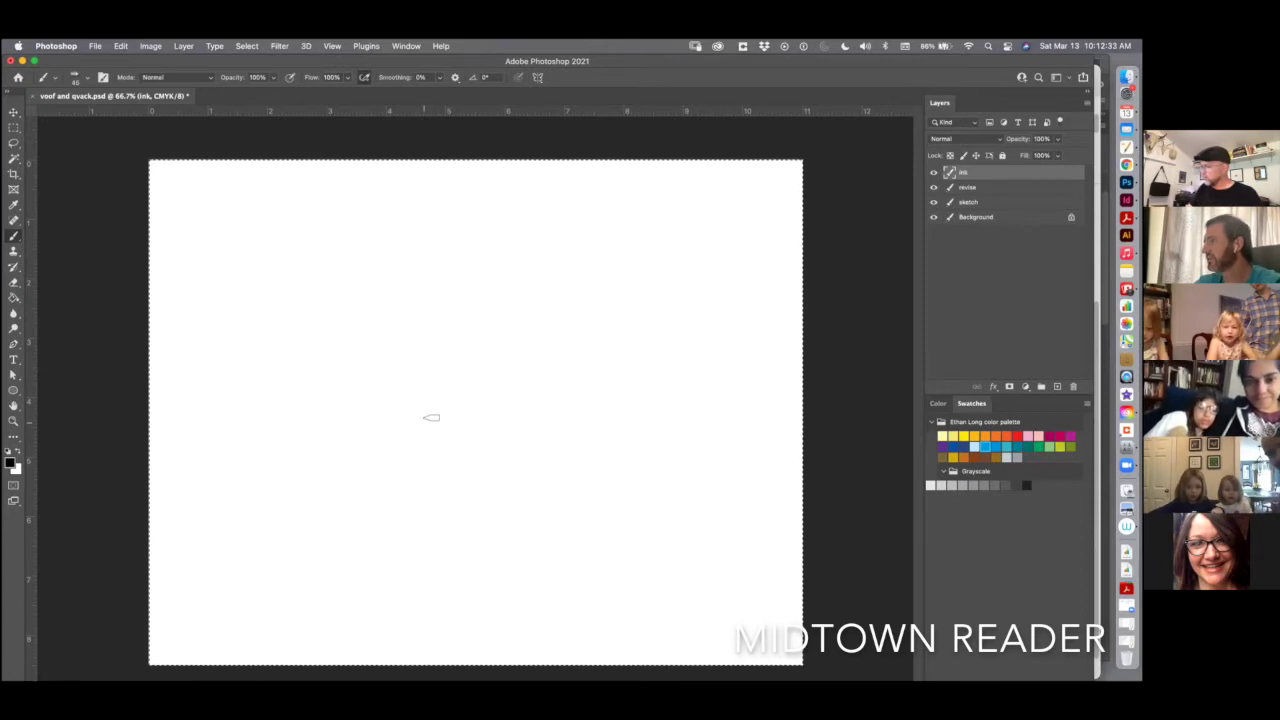
- On the sketch layer with nothing selected, rough out a dog's head with a hat, oval eyes, shaggy ear, long snout and collar
{"action": "left_click", "coordinate": [973, 202]}
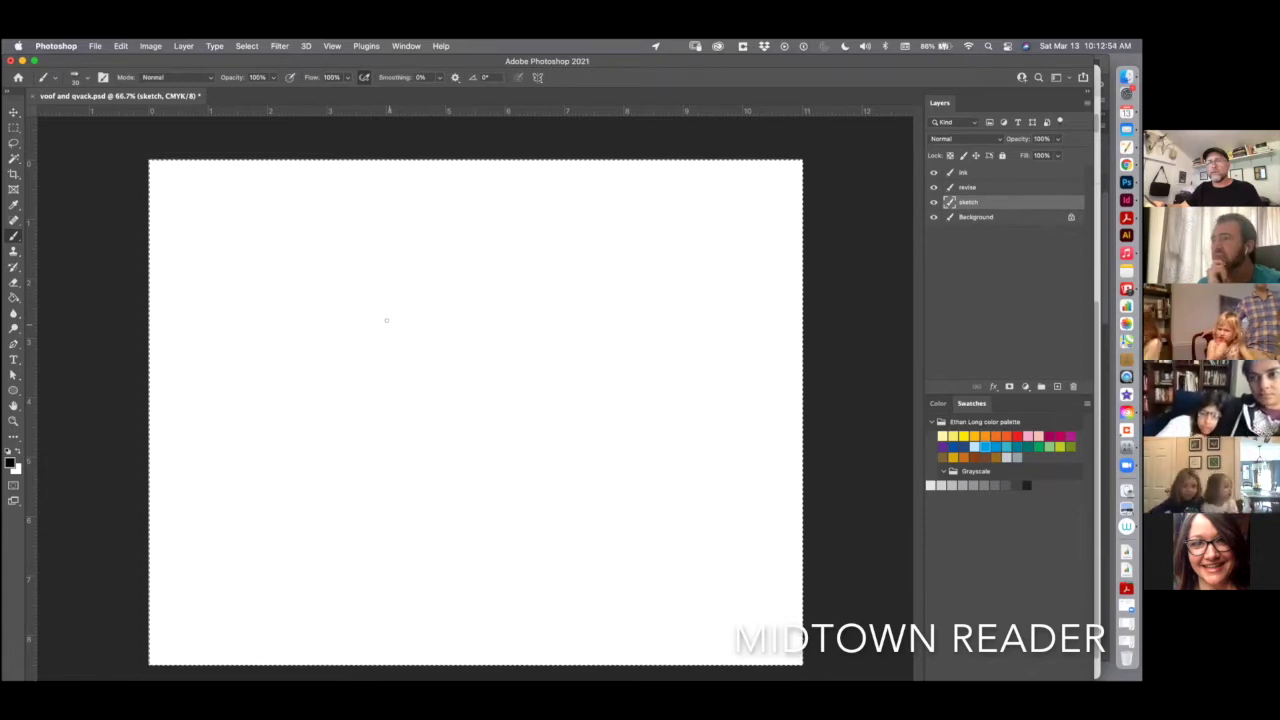
{"action": "key", "text": "super+d"}
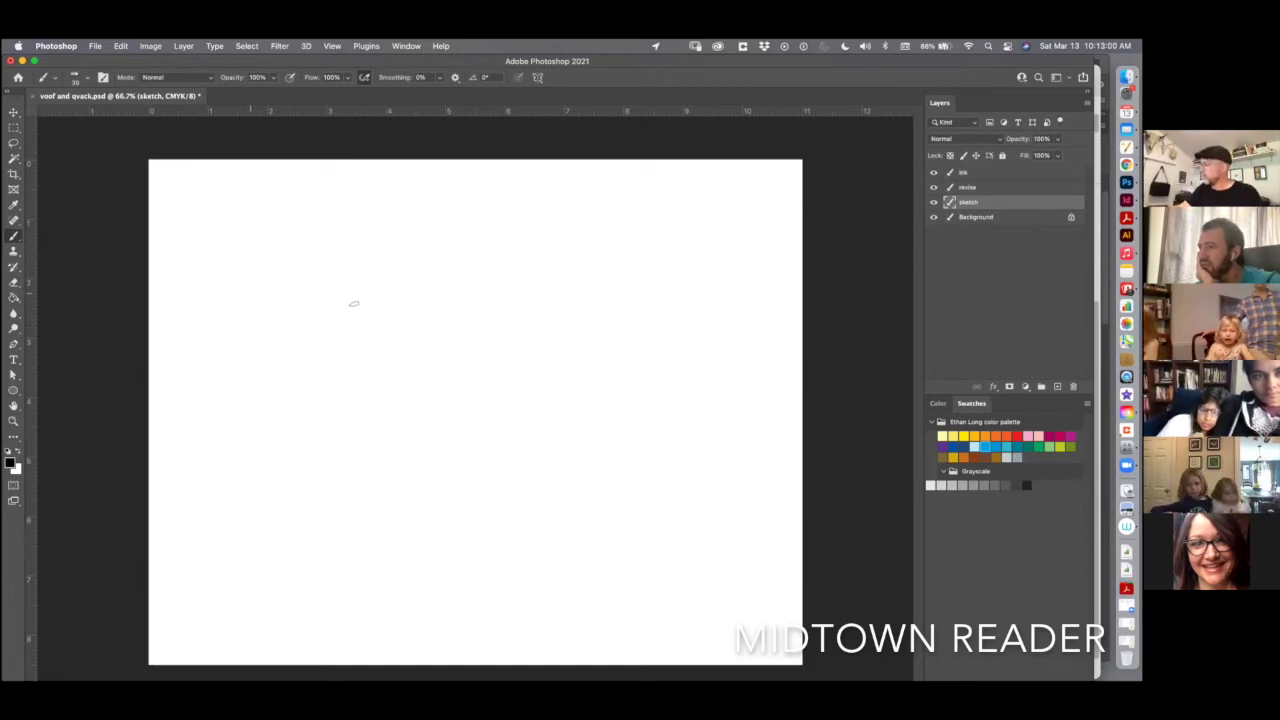
{"action": "mouse_move", "coordinate": [249, 318]}
{"action": "left_mouse_down"}
{"action": "mouse_move", "coordinate": [263, 366]}
{"action": "mouse_move", "coordinate": [262, 345]}
{"action": "left_mouse_up"}
{"action": "mouse_move", "coordinate": [355, 314]}
{"action": "left_mouse_down"}
{"action": "mouse_move", "coordinate": [244, 372]}
{"action": "mouse_move", "coordinate": [256, 410]}
{"action": "left_mouse_up"}
{"action": "left_click_drag", "start_coordinate": [296, 342], "coordinate": [294, 345]}
{"action": "left_click_drag", "start_coordinate": [307, 376], "coordinate": [308, 388]}
{"action": "mouse_move", "coordinate": [332, 336]}
{"action": "left_mouse_down"}
{"action": "mouse_move", "coordinate": [325, 374]}
{"action": "mouse_move", "coordinate": [446, 348]}
{"action": "left_mouse_up"}
{"action": "mouse_move", "coordinate": [384, 395]}
{"action": "left_mouse_down"}
{"action": "mouse_move", "coordinate": [436, 354]}
{"action": "mouse_move", "coordinate": [341, 466]}
{"action": "left_mouse_up"}
{"action": "mouse_move", "coordinate": [409, 372]}
{"action": "left_mouse_down"}
{"action": "mouse_move", "coordinate": [421, 365]}
{"action": "mouse_move", "coordinate": [412, 392]}
{"action": "left_mouse_up"}
{"action": "left_click_drag", "start_coordinate": [262, 395], "coordinate": [270, 462]}
{"action": "left_click_drag", "start_coordinate": [282, 440], "coordinate": [352, 446]}
{"action": "left_click_drag", "start_coordinate": [276, 466], "coordinate": [350, 460]}
- Sketch the dog's body below the head with a buttoned flared coat, bent arms, legs, feet and a tail
{"action": "mouse_move", "coordinate": [205, 466]}
{"action": "left_mouse_down"}
{"action": "mouse_move", "coordinate": [278, 456]}
{"action": "mouse_move", "coordinate": [236, 466]}
{"action": "mouse_move", "coordinate": [286, 470]}
{"action": "mouse_move", "coordinate": [246, 562]}
{"action": "left_mouse_up"}
{"action": "mouse_move", "coordinate": [272, 476]}
{"action": "left_mouse_down"}
{"action": "mouse_move", "coordinate": [238, 520]}
{"action": "mouse_move", "coordinate": [272, 496]}
{"action": "left_mouse_up"}
{"action": "mouse_move", "coordinate": [345, 476]}
{"action": "left_mouse_down"}
{"action": "mouse_move", "coordinate": [395, 505]}
{"action": "mouse_move", "coordinate": [360, 516]}
{"action": "mouse_move", "coordinate": [368, 560]}
{"action": "left_mouse_up"}
{"action": "left_click_drag", "start_coordinate": [242, 562], "coordinate": [365, 568]}
{"action": "left_click_drag", "start_coordinate": [356, 512], "coordinate": [351, 537]}
{"action": "left_click_drag", "start_coordinate": [300, 470], "coordinate": [290, 576]}
{"action": "mouse_move", "coordinate": [276, 580]}
{"action": "left_mouse_down"}
{"action": "mouse_move", "coordinate": [256, 620]}
{"action": "mouse_move", "coordinate": [270, 622]}
{"action": "left_mouse_up"}
{"action": "mouse_move", "coordinate": [300, 580]}
{"action": "left_mouse_down"}
{"action": "mouse_move", "coordinate": [286, 620]}
{"action": "mouse_move", "coordinate": [336, 624]}
{"action": "left_mouse_up"}
{"action": "left_click_drag", "start_coordinate": [348, 562], "coordinate": [334, 582]}
{"action": "left_click_drag", "start_coordinate": [262, 628], "coordinate": [306, 620]}
{"action": "left_click_drag", "start_coordinate": [318, 626], "coordinate": [362, 630]}
{"action": "left_click_drag", "start_coordinate": [264, 634], "coordinate": [298, 622]}
{"action": "mouse_move", "coordinate": [334, 628]}
{"action": "left_mouse_down"}
{"action": "mouse_move", "coordinate": [376, 632]}
{"action": "mouse_move", "coordinate": [354, 628]}
{"action": "left_mouse_up"}
{"action": "left_click_drag", "start_coordinate": [256, 566], "coordinate": [240, 582]}
{"action": "left_click_drag", "start_coordinate": [216, 580], "coordinate": [282, 566]}
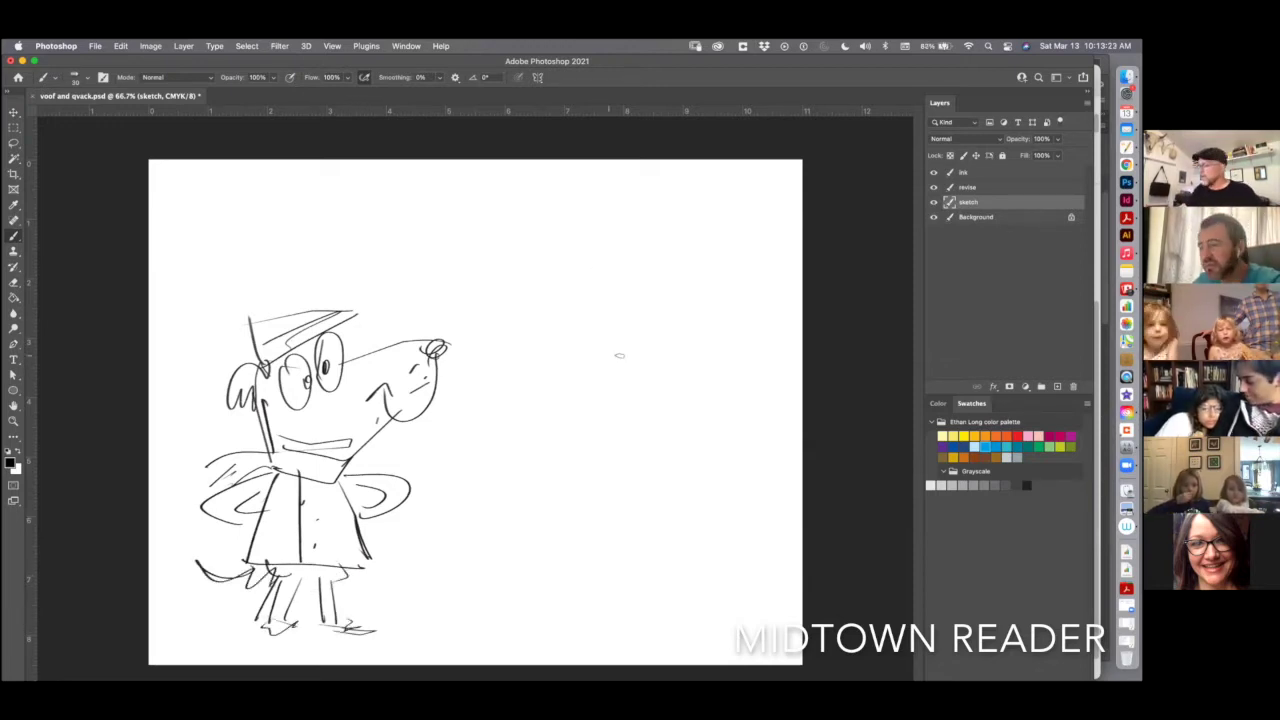
- Sketch a duck's head facing the dog with an open beak, eyes, beret and curls, and darken the dog's mouth corner
{"action": "left_click_drag", "start_coordinate": [635, 362], "coordinate": [517, 308]}
{"action": "mouse_move", "coordinate": [382, 394]}
{"action": "left_mouse_down"}
{"action": "mouse_move", "coordinate": [376, 424]}
{"action": "mouse_move", "coordinate": [390, 420]}
{"action": "left_mouse_up"}
{"action": "left_click_drag", "start_coordinate": [548, 338], "coordinate": [676, 372]}
{"action": "mouse_move", "coordinate": [519, 308]}
{"action": "left_mouse_down"}
{"action": "mouse_move", "coordinate": [540, 378]}
{"action": "mouse_move", "coordinate": [677, 376]}
{"action": "mouse_move", "coordinate": [595, 428]}
{"action": "left_mouse_up"}
{"action": "mouse_move", "coordinate": [672, 390]}
{"action": "left_mouse_down"}
{"action": "mouse_move", "coordinate": [650, 412]}
{"action": "mouse_move", "coordinate": [672, 404]}
{"action": "left_mouse_up"}
{"action": "mouse_move", "coordinate": [672, 318]}
{"action": "left_mouse_down"}
{"action": "mouse_move", "coordinate": [660, 362]}
{"action": "mouse_move", "coordinate": [677, 332]}
{"action": "mouse_move", "coordinate": [684, 356]}
{"action": "left_mouse_up"}
{"action": "left_click_drag", "start_coordinate": [684, 296], "coordinate": [646, 306]}
{"action": "mouse_move", "coordinate": [690, 318]}
{"action": "left_mouse_down"}
{"action": "mouse_move", "coordinate": [720, 346]}
{"action": "mouse_move", "coordinate": [736, 300]}
{"action": "left_mouse_up"}
{"action": "mouse_move", "coordinate": [698, 298]}
{"action": "left_mouse_down"}
{"action": "mouse_move", "coordinate": [718, 282]}
{"action": "mouse_move", "coordinate": [704, 304]}
{"action": "left_mouse_up"}
{"action": "mouse_move", "coordinate": [666, 306]}
{"action": "left_mouse_down"}
{"action": "mouse_move", "coordinate": [646, 326]}
{"action": "mouse_move", "coordinate": [714, 346]}
{"action": "mouse_move", "coordinate": [722, 362]}
{"action": "left_mouse_up"}
{"action": "left_click_drag", "start_coordinate": [722, 370], "coordinate": [690, 396]}
- Sketch the duck's neck, torso, outstretched arms with hands, pleated skirt, legs and feet
{"action": "mouse_move", "coordinate": [692, 396]}
{"action": "left_mouse_down"}
{"action": "mouse_move", "coordinate": [668, 446]}
{"action": "mouse_move", "coordinate": [616, 460]}
{"action": "mouse_move", "coordinate": [738, 466]}
{"action": "mouse_move", "coordinate": [712, 480]}
{"action": "left_mouse_up"}
{"action": "left_click_drag", "start_coordinate": [624, 440], "coordinate": [592, 518]}
{"action": "left_click_drag", "start_coordinate": [660, 484], "coordinate": [660, 516]}
{"action": "mouse_move", "coordinate": [586, 444]}
{"action": "left_mouse_down"}
{"action": "mouse_move", "coordinate": [498, 402]}
{"action": "mouse_move", "coordinate": [622, 466]}
{"action": "left_mouse_up"}
{"action": "mouse_move", "coordinate": [506, 416]}
{"action": "left_mouse_down"}
{"action": "mouse_move", "coordinate": [490, 370]}
{"action": "mouse_move", "coordinate": [468, 426]}
{"action": "mouse_move", "coordinate": [520, 432]}
{"action": "left_mouse_up"}
{"action": "mouse_move", "coordinate": [662, 464]}
{"action": "left_mouse_down"}
{"action": "mouse_move", "coordinate": [757, 497]}
{"action": "mouse_move", "coordinate": [772, 478]}
{"action": "left_mouse_up"}
{"action": "mouse_move", "coordinate": [770, 494]}
{"action": "left_mouse_down"}
{"action": "mouse_move", "coordinate": [744, 524]}
{"action": "mouse_move", "coordinate": [722, 512]}
{"action": "left_mouse_up"}
{"action": "mouse_move", "coordinate": [736, 500]}
{"action": "left_mouse_down"}
{"action": "mouse_move", "coordinate": [658, 474]}
{"action": "mouse_move", "coordinate": [650, 520]}
{"action": "mouse_move", "coordinate": [582, 510]}
{"action": "left_mouse_up"}
{"action": "mouse_move", "coordinate": [664, 522]}
{"action": "left_mouse_down"}
{"action": "mouse_move", "coordinate": [590, 524]}
{"action": "mouse_move", "coordinate": [550, 604]}
{"action": "mouse_move", "coordinate": [678, 604]}
{"action": "left_mouse_up"}
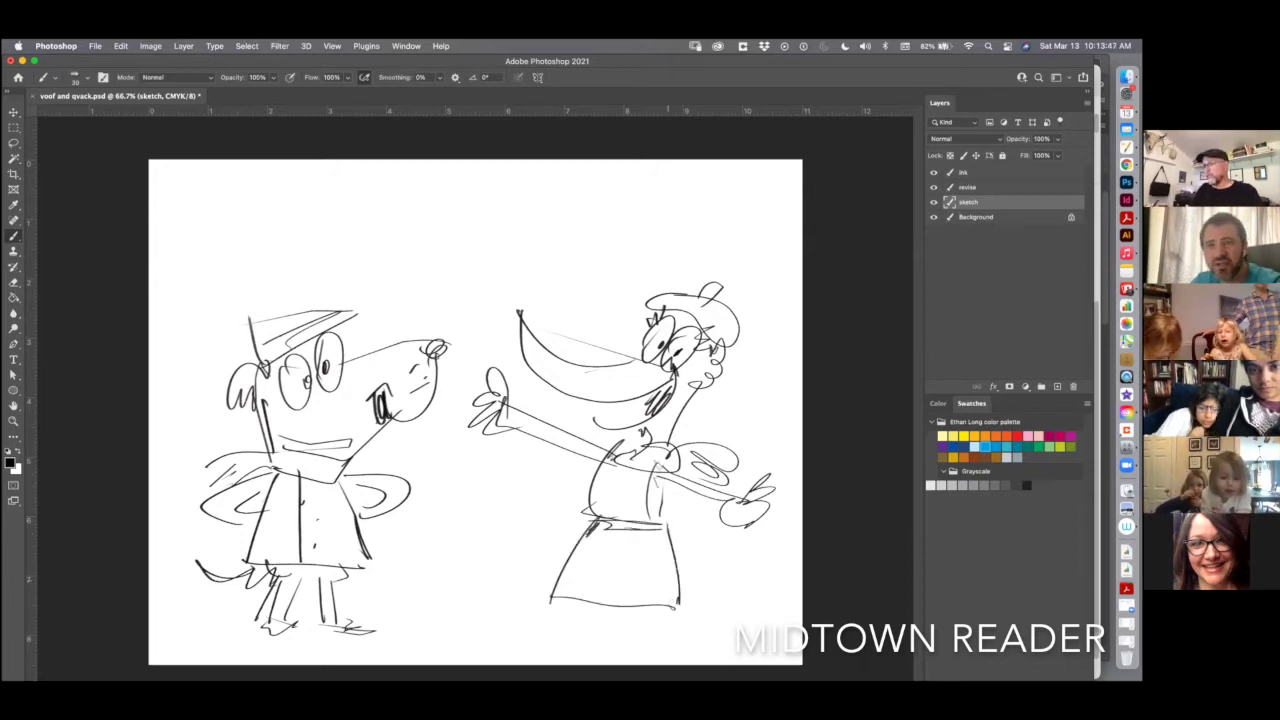
{"action": "mouse_move", "coordinate": [600, 540]}
{"action": "left_mouse_down"}
{"action": "mouse_move", "coordinate": [598, 594]}
{"action": "mouse_move", "coordinate": [626, 602]}
{"action": "left_mouse_up"}
{"action": "mouse_move", "coordinate": [648, 566]}
{"action": "left_mouse_down"}
{"action": "mouse_move", "coordinate": [648, 598]}
{"action": "mouse_move", "coordinate": [596, 636]}
{"action": "left_mouse_up"}
{"action": "left_click_drag", "start_coordinate": [634, 608], "coordinate": [640, 634]}
{"action": "left_click_drag", "start_coordinate": [614, 636], "coordinate": [648, 646]}
{"action": "left_click_drag", "start_coordinate": [662, 604], "coordinate": [652, 622]}
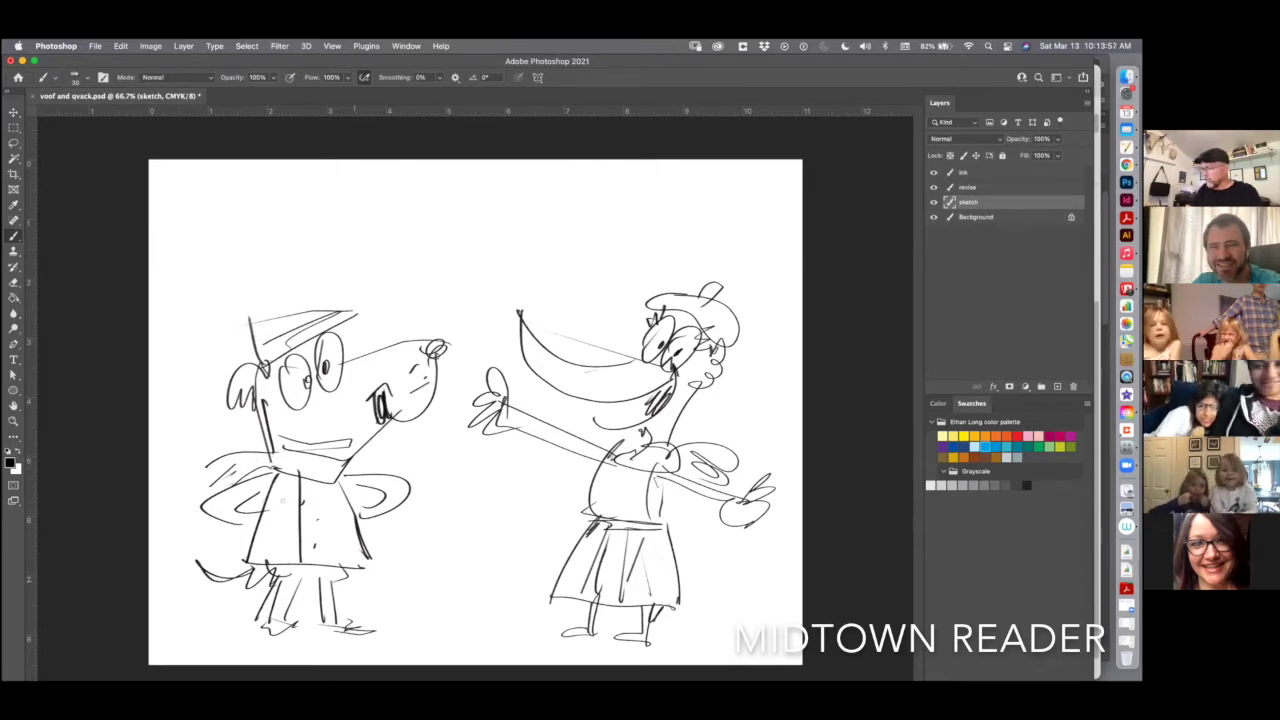
- Add a boot to the dog's leg, and draw small shoe studies beside its head before erasing them with a lasso selection
{"action": "mouse_move", "coordinate": [260, 608]}
{"action": "left_mouse_down"}
{"action": "mouse_move", "coordinate": [262, 630]}
{"action": "mouse_move", "coordinate": [292, 630]}
{"action": "mouse_move", "coordinate": [284, 618]}
{"action": "left_mouse_up"}
{"action": "mouse_move", "coordinate": [178, 330]}
{"action": "left_mouse_down"}
{"action": "mouse_move", "coordinate": [169, 392]}
{"action": "mouse_move", "coordinate": [184, 398]}
{"action": "mouse_move", "coordinate": [204, 349]}
{"action": "left_mouse_up"}
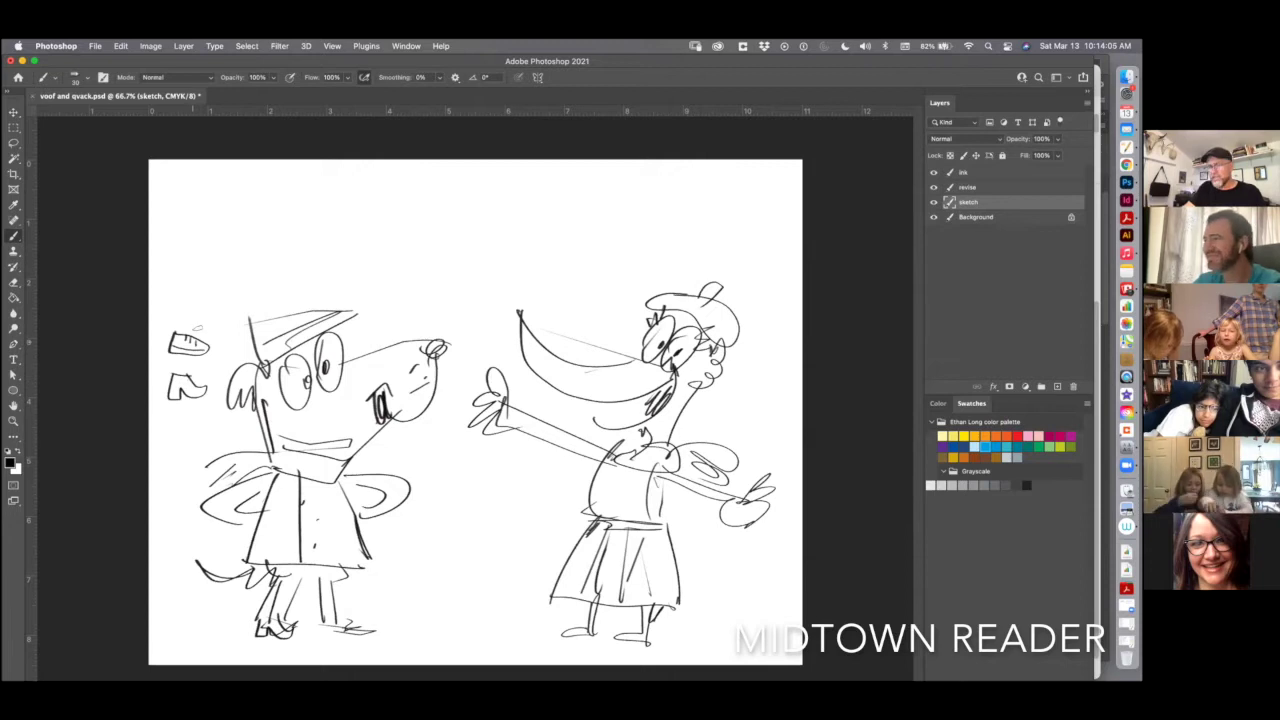
{"action": "key", "text": "l"}
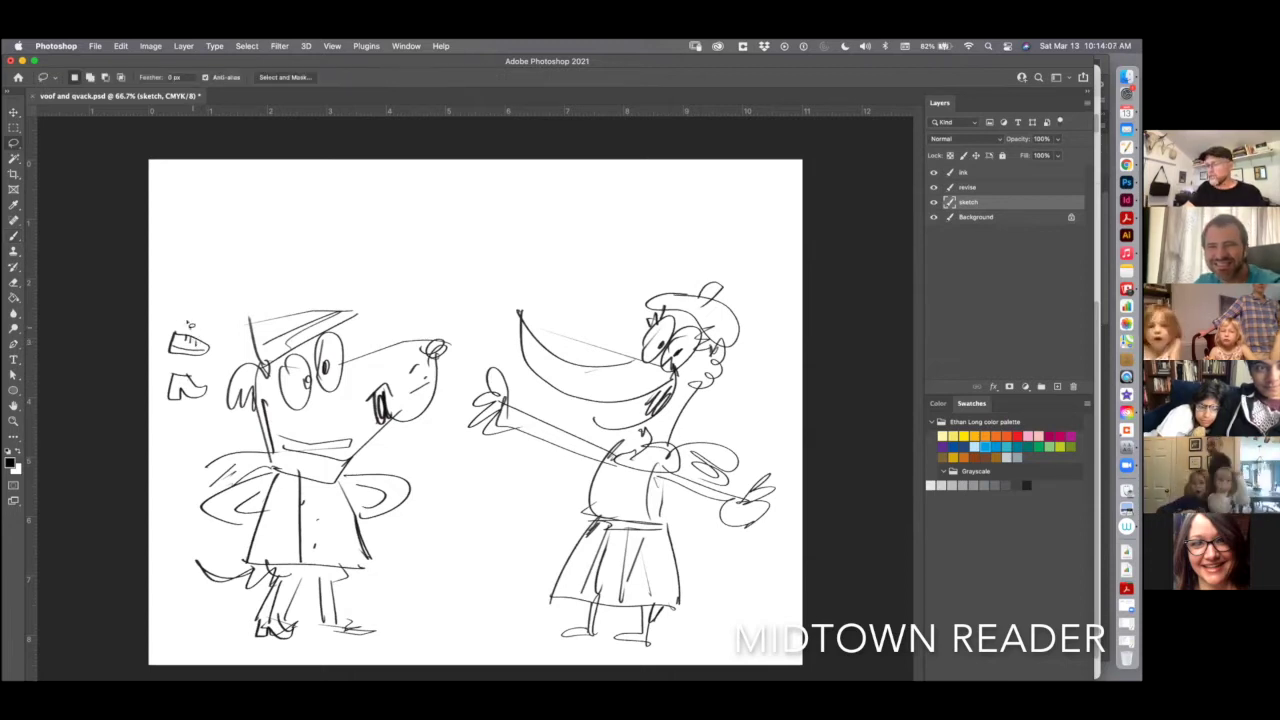
{"action": "left_click_drag", "start_coordinate": [205, 318], "coordinate": [206, 322]}
{"action": "key", "text": "BackSpace"}
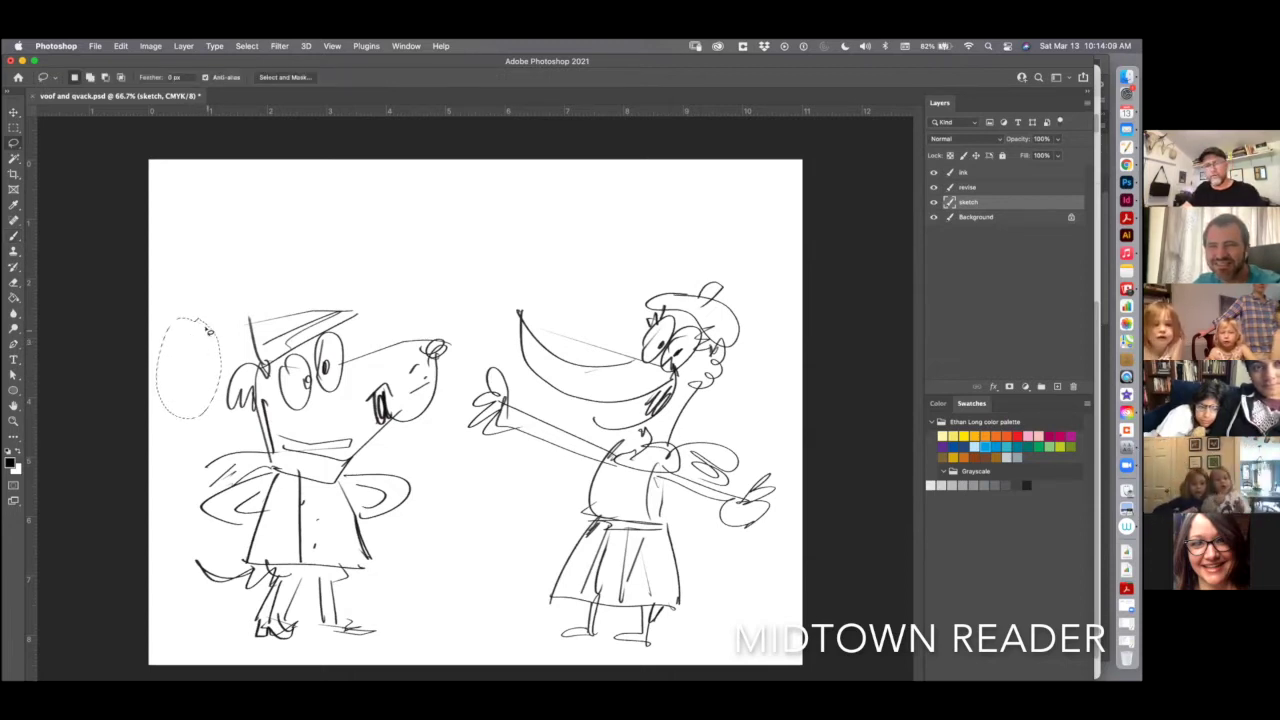
{"action": "key", "text": "super+d"}
- Draw a speech bubble with a pointed tail above the dog and another above the duck
{"action": "key", "text": "b"}
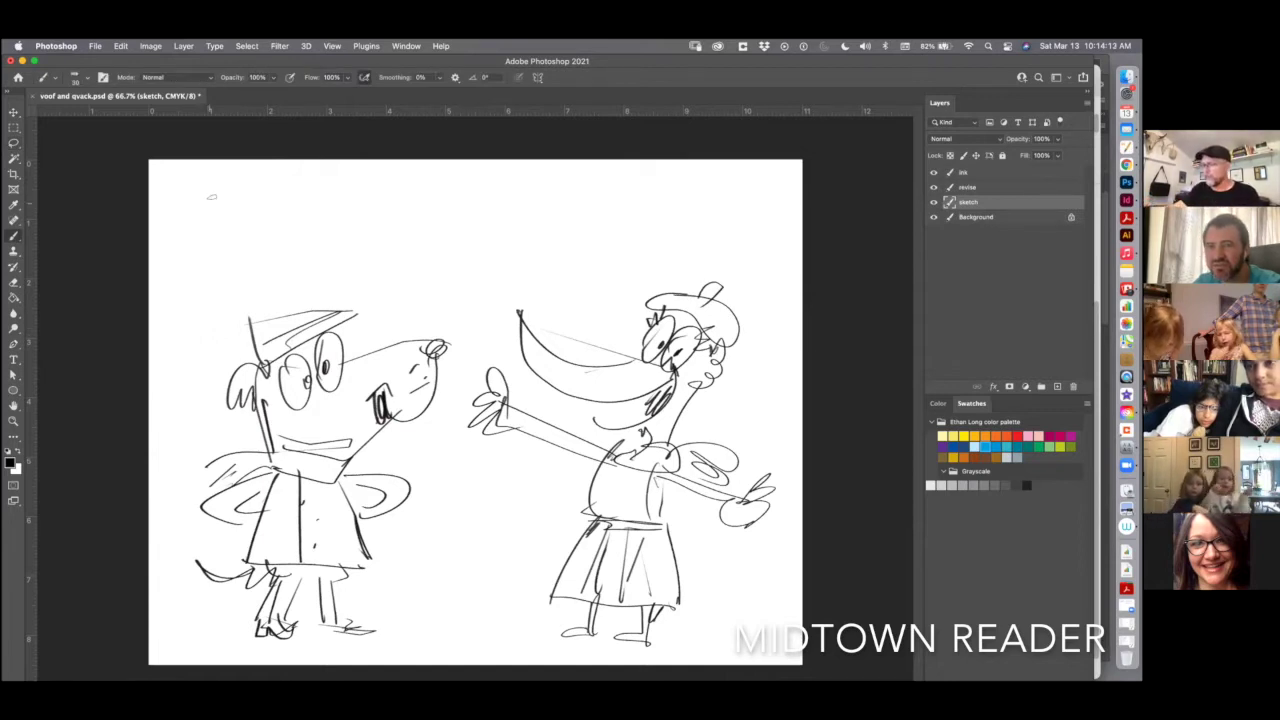
{"action": "mouse_move", "coordinate": [211, 197]}
{"action": "left_mouse_down"}
{"action": "mouse_move", "coordinate": [363, 265]}
{"action": "mouse_move", "coordinate": [397, 266]}
{"action": "left_mouse_up"}
{"action": "left_click_drag", "start_coordinate": [445, 204], "coordinate": [208, 200]}
{"action": "mouse_move", "coordinate": [498, 202]}
{"action": "left_mouse_down"}
{"action": "mouse_move", "coordinate": [597, 326]}
{"action": "mouse_move", "coordinate": [718, 242]}
{"action": "left_mouse_up"}
{"action": "left_click_drag", "start_coordinate": [610, 193], "coordinate": [496, 199]}
- Letter "VOOF!" inside the dog's speech bubble and "QVACK!" inside the duck's
{"action": "mouse_move", "coordinate": [241, 215]}
{"action": "left_mouse_down"}
{"action": "mouse_move", "coordinate": [345, 223]}
{"action": "mouse_move", "coordinate": [310, 220]}
{"action": "left_mouse_up"}
{"action": "mouse_move", "coordinate": [394, 222]}
{"action": "left_mouse_down"}
{"action": "mouse_move", "coordinate": [380, 254]}
{"action": "mouse_move", "coordinate": [404, 230]}
{"action": "left_mouse_up"}
{"action": "left_click_drag", "start_coordinate": [420, 206], "coordinate": [414, 234]}
{"action": "left_click", "coordinate": [409, 243]}
{"action": "mouse_move", "coordinate": [544, 214]}
{"action": "left_mouse_down"}
{"action": "mouse_move", "coordinate": [556, 256]}
{"action": "mouse_move", "coordinate": [584, 222]}
{"action": "mouse_move", "coordinate": [615, 248]}
{"action": "mouse_move", "coordinate": [614, 237]}
{"action": "left_mouse_up"}
{"action": "mouse_move", "coordinate": [643, 231]}
{"action": "left_mouse_down"}
{"action": "mouse_move", "coordinate": [632, 250]}
{"action": "mouse_move", "coordinate": [650, 256]}
{"action": "left_mouse_up"}
{"action": "mouse_move", "coordinate": [668, 226]}
{"action": "left_mouse_down"}
{"action": "mouse_move", "coordinate": [672, 250]}
{"action": "mouse_move", "coordinate": [688, 240]}
{"action": "left_mouse_up"}
{"action": "left_click", "coordinate": [689, 252]}
{"action": "left_click", "coordinate": [689, 250]}
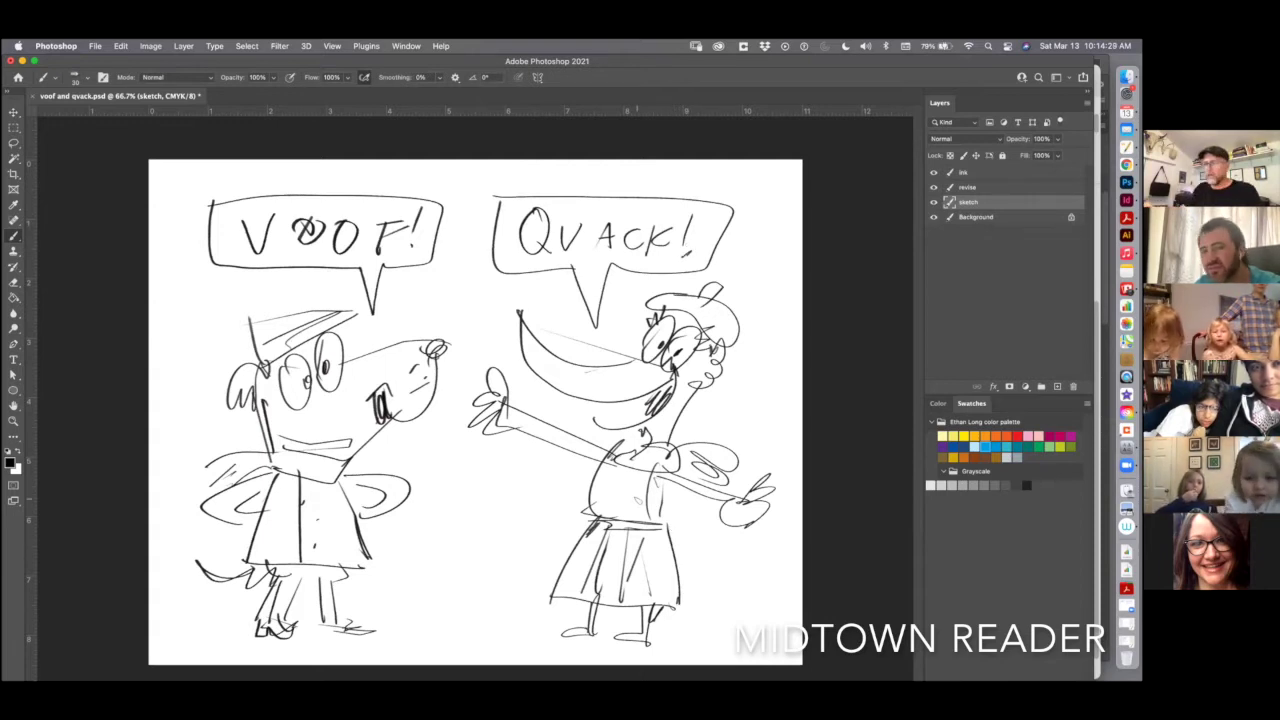
- Scale the whole sketch down and reposition it so it sits centred on the canvas with wider margins
{"action": "key", "text": "super+a"}
{"action": "left_click", "coordinate": [120, 46]}
{"action": "mouse_move", "coordinate": [270, 308]}
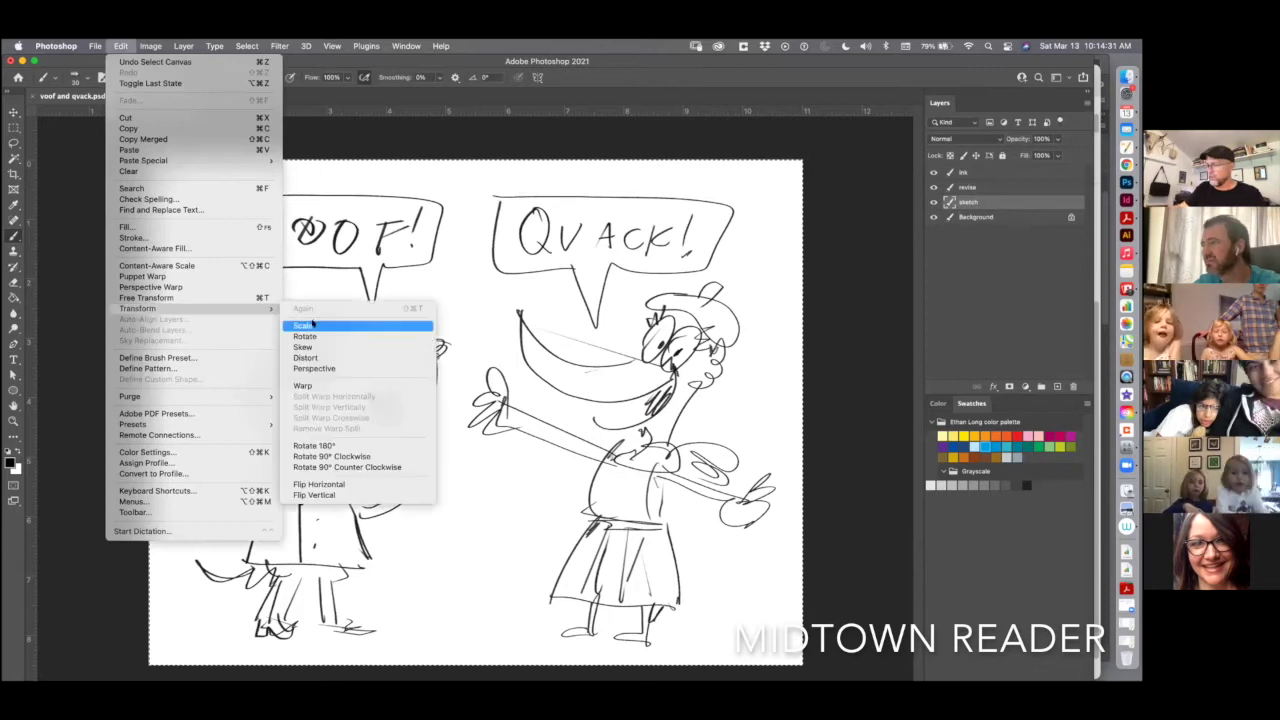
{"action": "left_click", "coordinate": [313, 324]}
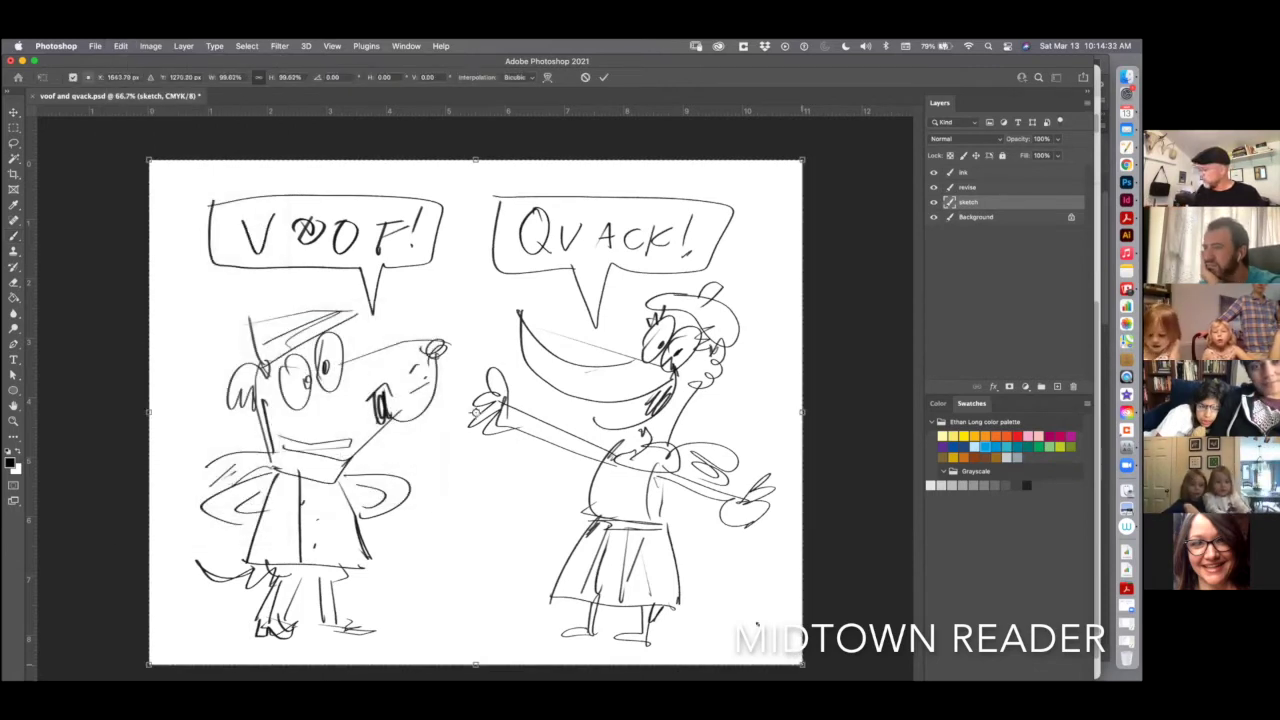
{"action": "mouse_move", "coordinate": [790, 635]}
{"action": "left_mouse_down"}
{"action": "mouse_move", "coordinate": [693, 570]}
{"action": "mouse_move", "coordinate": [697, 548]}
{"action": "mouse_move", "coordinate": [667, 550]}
{"action": "left_mouse_up"}
{"action": "mouse_move", "coordinate": [660, 445]}
{"action": "left_mouse_down"}
{"action": "mouse_move", "coordinate": [707, 480]}
{"action": "mouse_move", "coordinate": [672, 450]}
{"action": "left_mouse_up"}
{"action": "key", "text": "Return"}
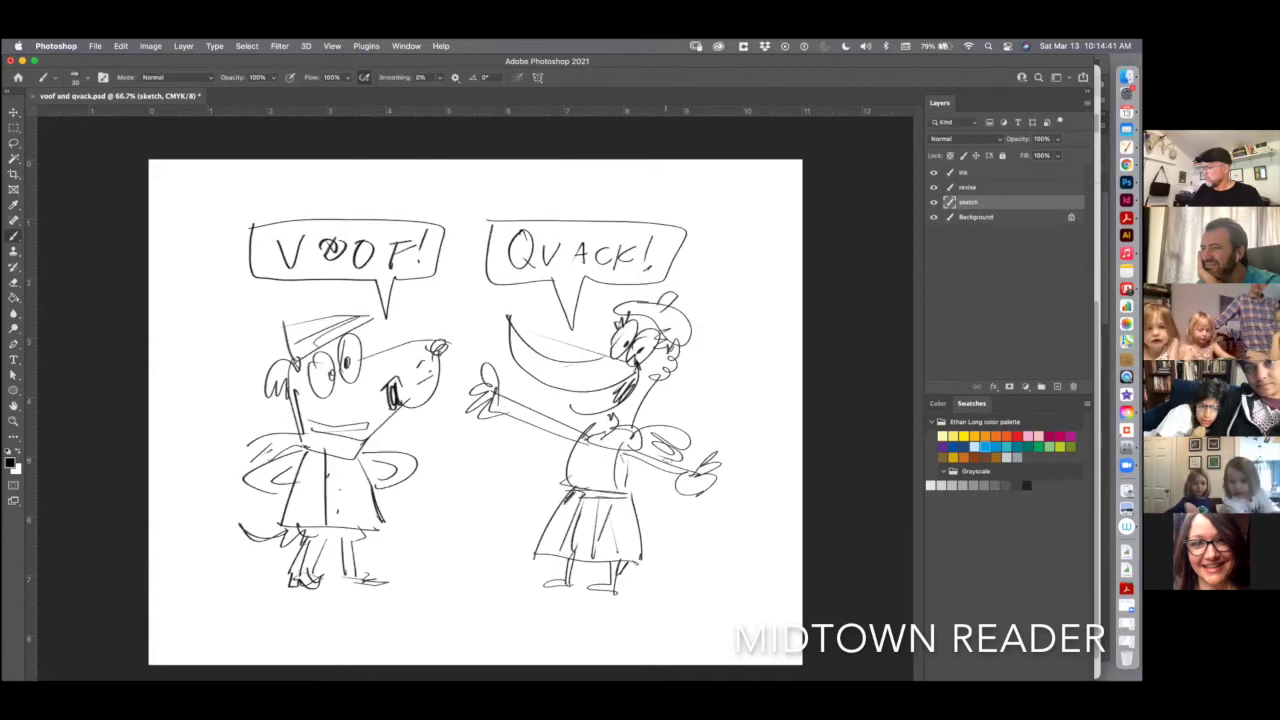
- Make the ink layer active and save the document
{"action": "key", "text": "b"}
{"action": "left_click", "coordinate": [965, 173]}
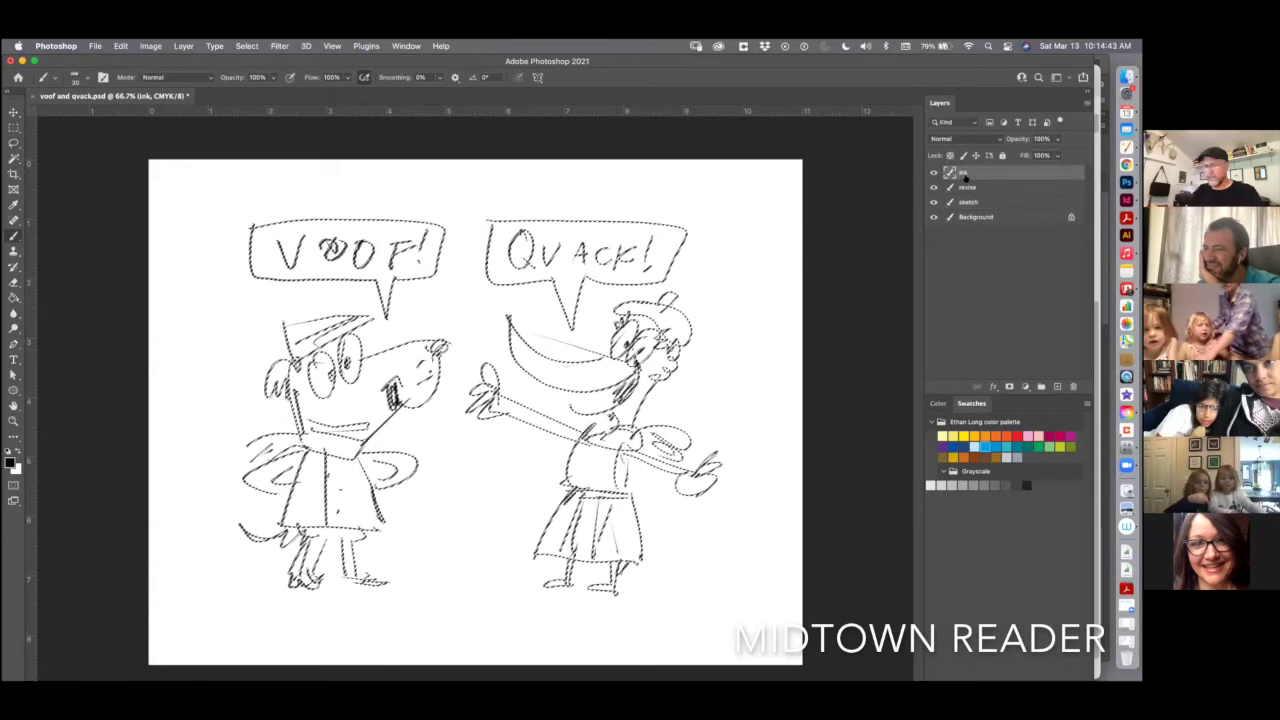
{"action": "key", "text": "super+s"}
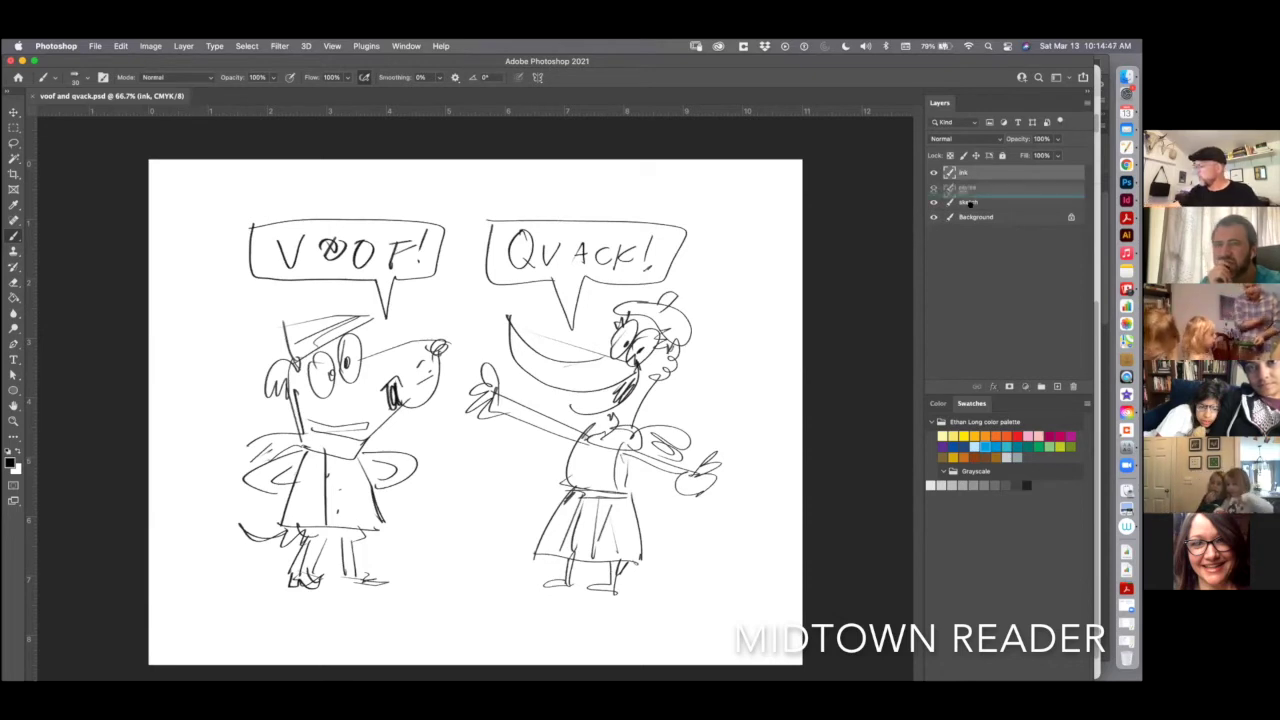
- Move the ink layer below the sketch layer and rename it sketch
{"action": "left_click_drag", "start_coordinate": [968, 203], "coordinate": [965, 204]}
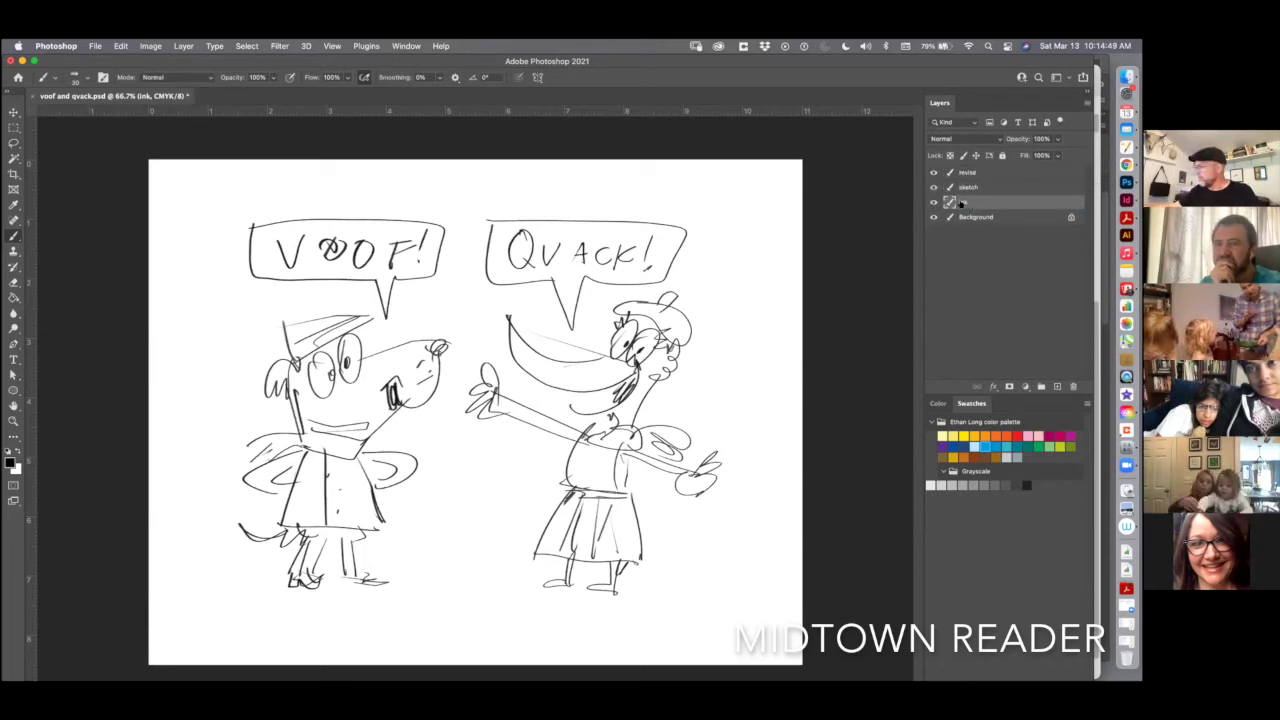
{"action": "type", "text": "sketch"}
{"action": "key", "text": "Return"}
- Set the renamed blank layer's opacity to 5% and toggle its visibility to check what it holds
{"action": "left_click", "coordinate": [1031, 139]}
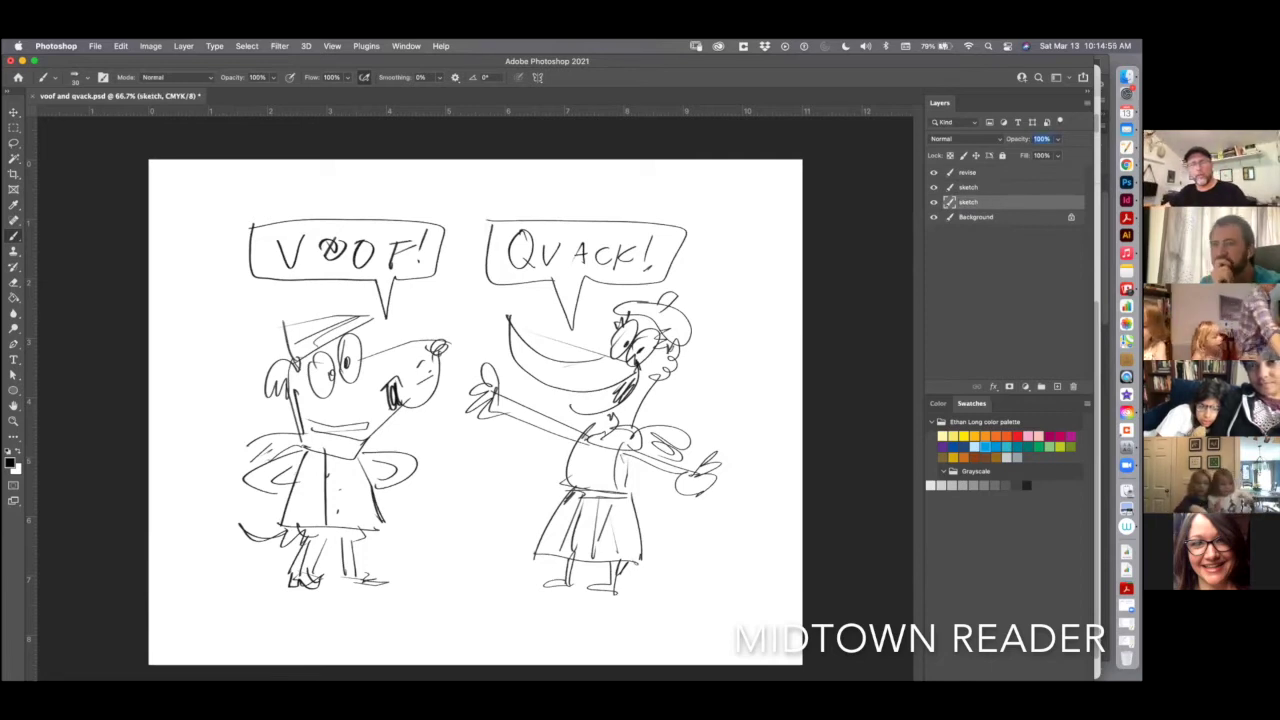
{"action": "type", "text": "1"}
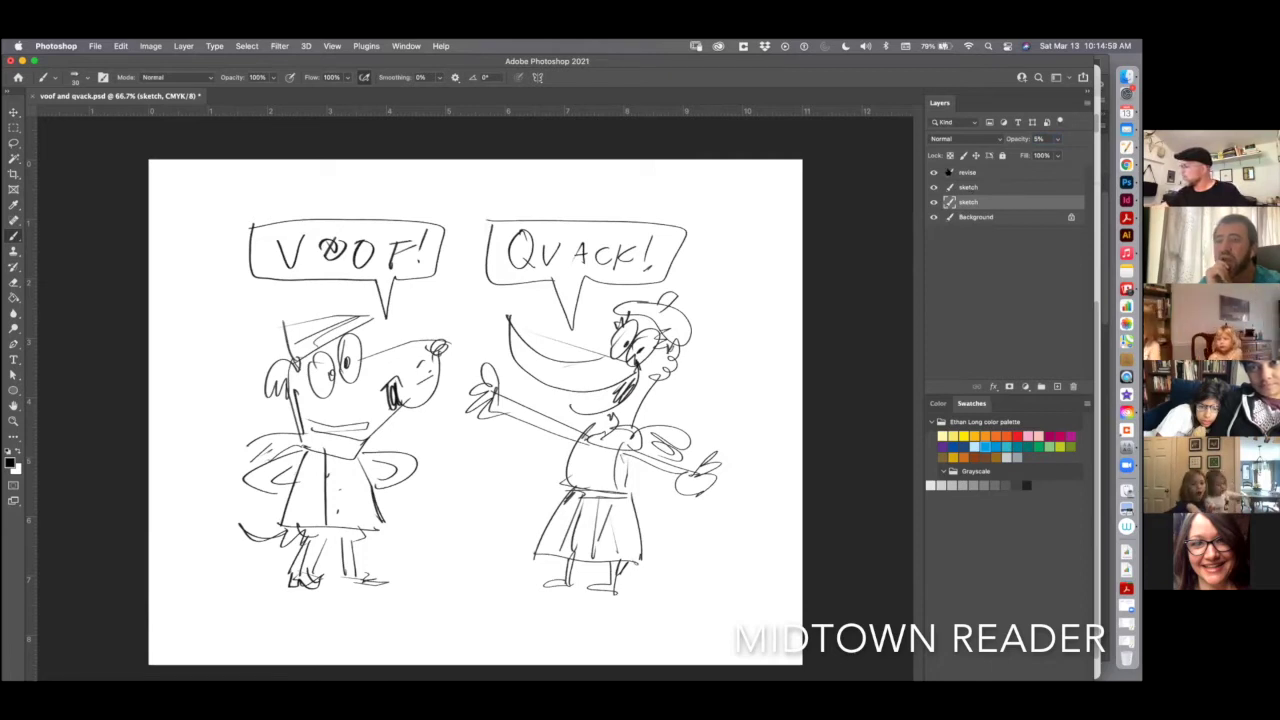
{"action": "left_click", "coordinate": [933, 202]}
{"action": "left_click", "coordinate": [933, 201]}
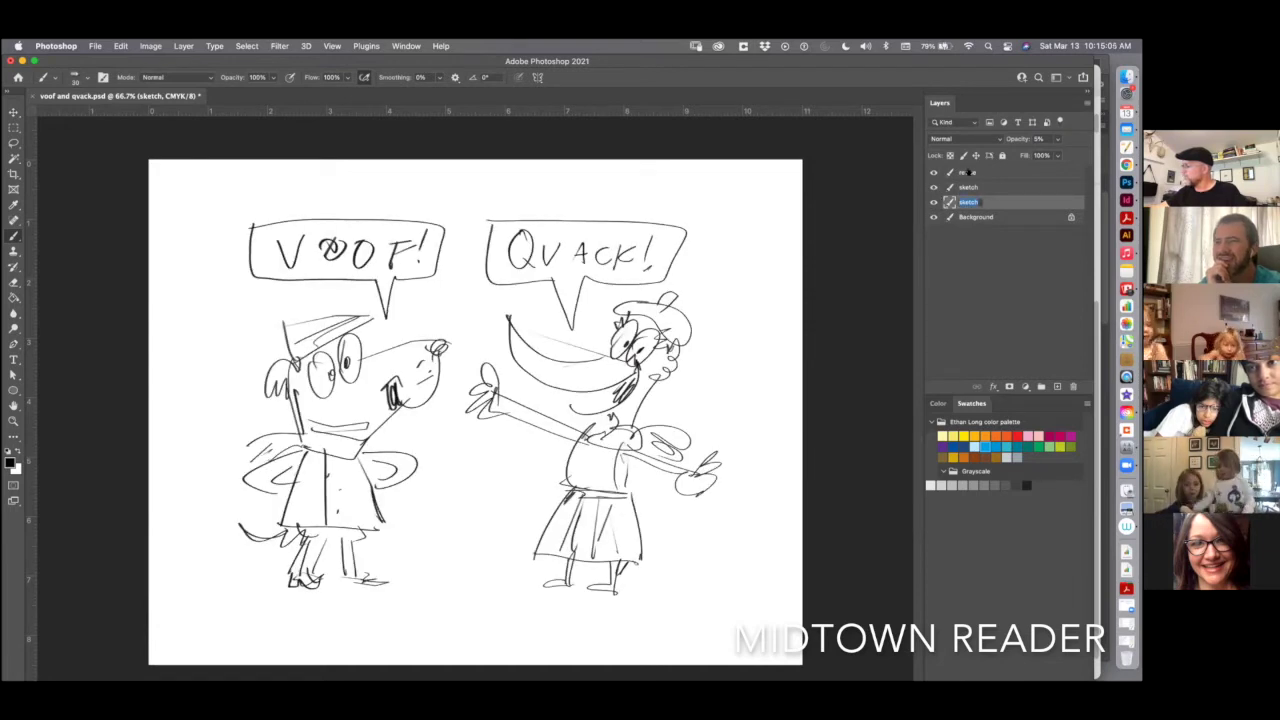
- Move the blank layer above the revise layer and set the opacity of the layer holding the drawing to 5%
{"action": "left_click_drag", "start_coordinate": [976, 187], "coordinate": [976, 168]}
{"action": "double_click", "coordinate": [970, 202]}
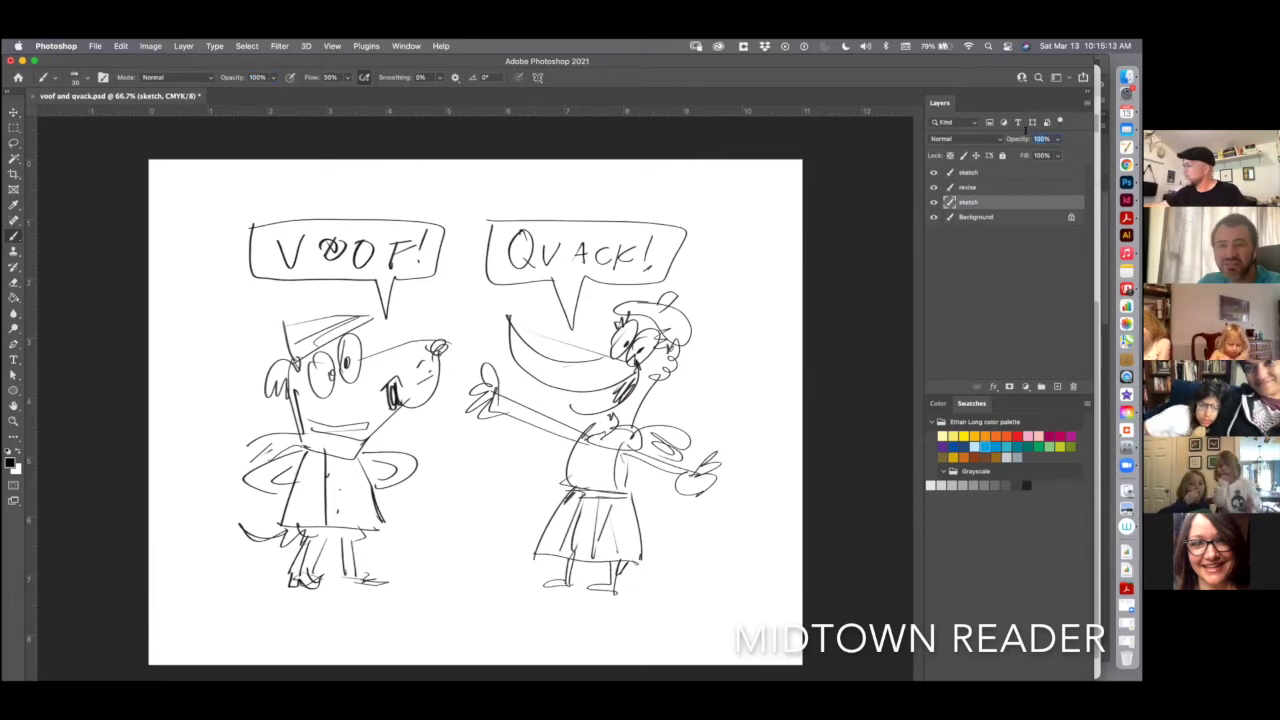
{"action": "key", "text": "Return"}
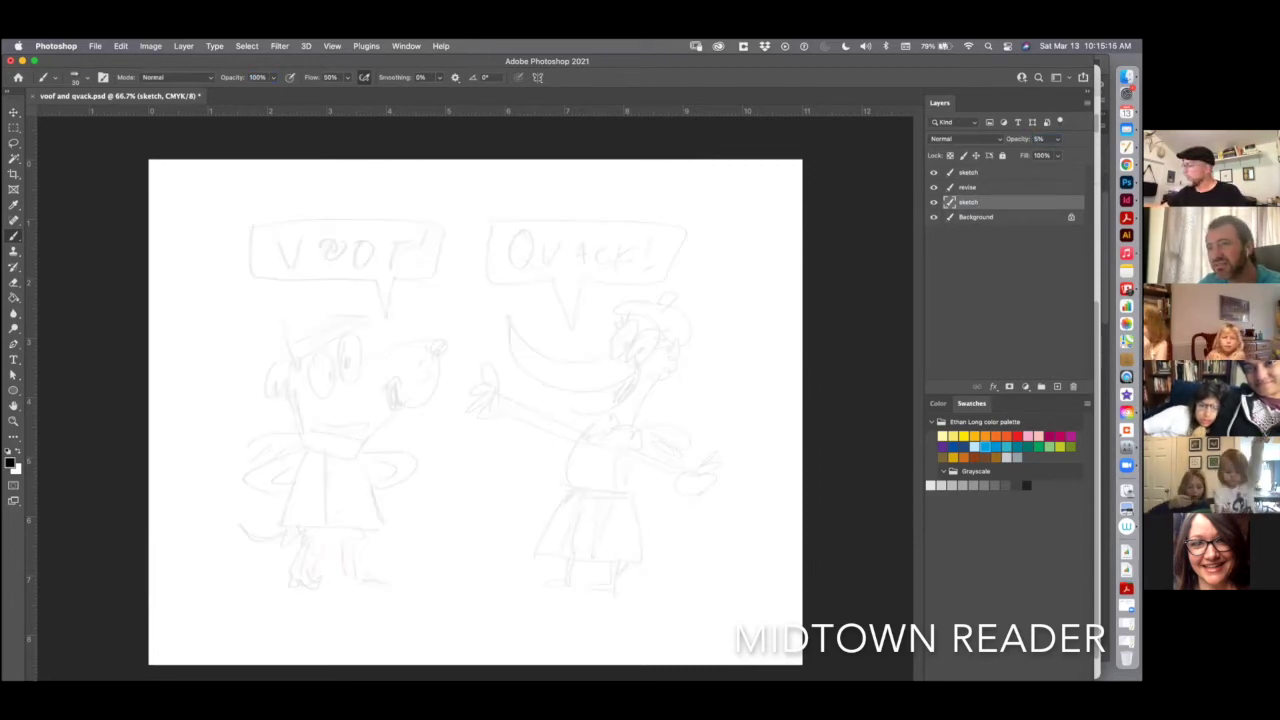
- On the revise layer, redraw the dog's shaggy ear in red over the faded sketch
{"action": "left_click", "coordinate": [967, 188]}
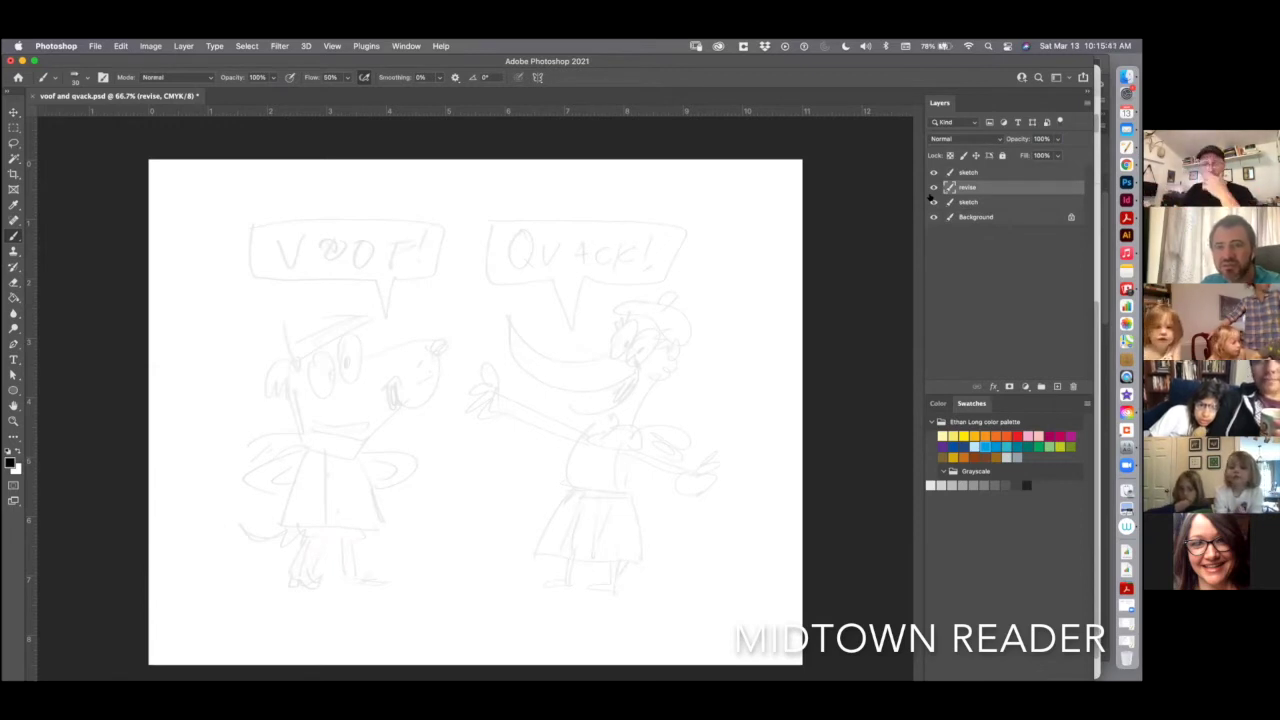
{"action": "key", "text": "super+equal"}
{"action": "key", "text": "super+equal"}
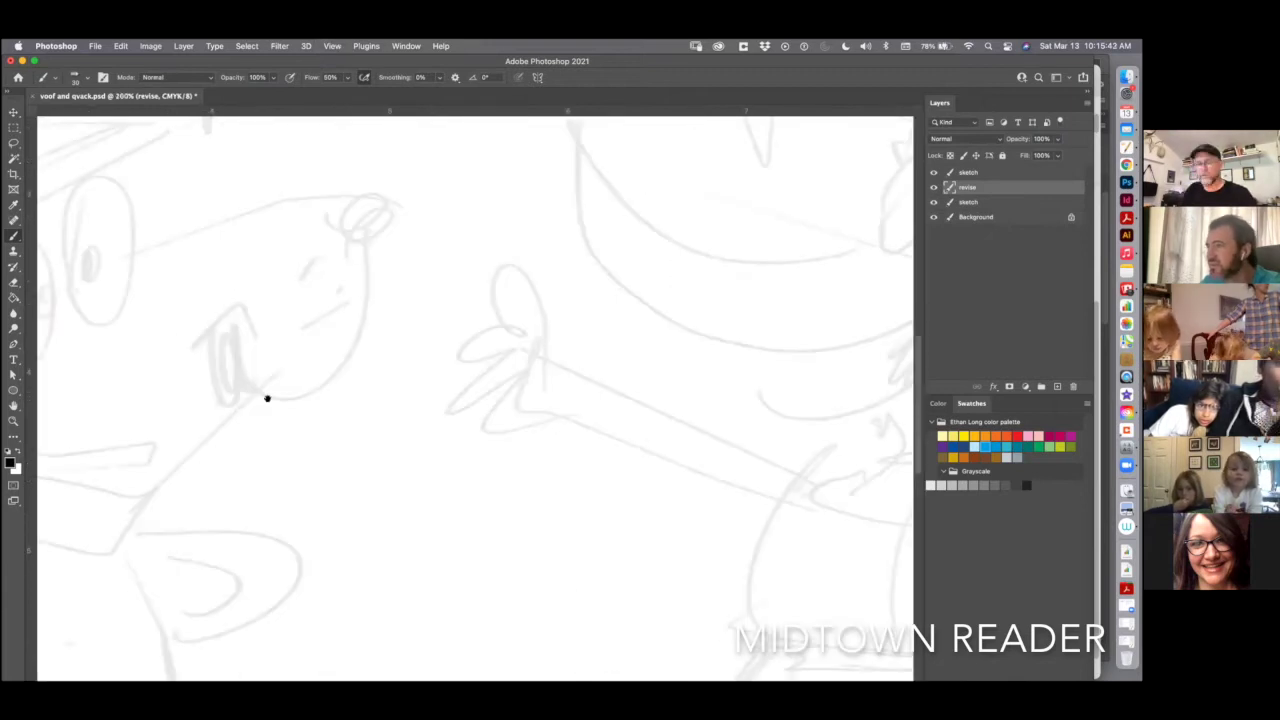
{"action": "scroll", "coordinate": [476, 490], "scroll_direction": "left", "scroll_amount": 8}
{"action": "scroll", "coordinate": [540, 505], "scroll_direction": "up", "scroll_amount": 3}
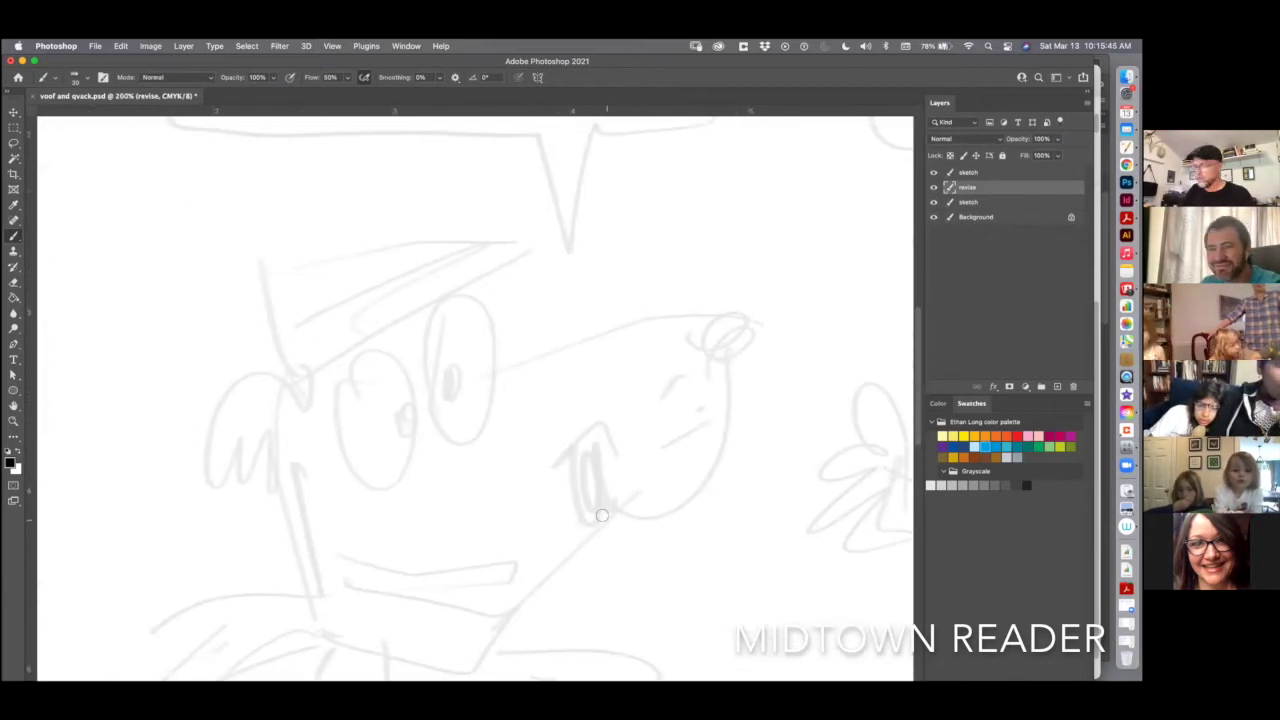
{"action": "left_click", "coordinate": [1017, 436]}
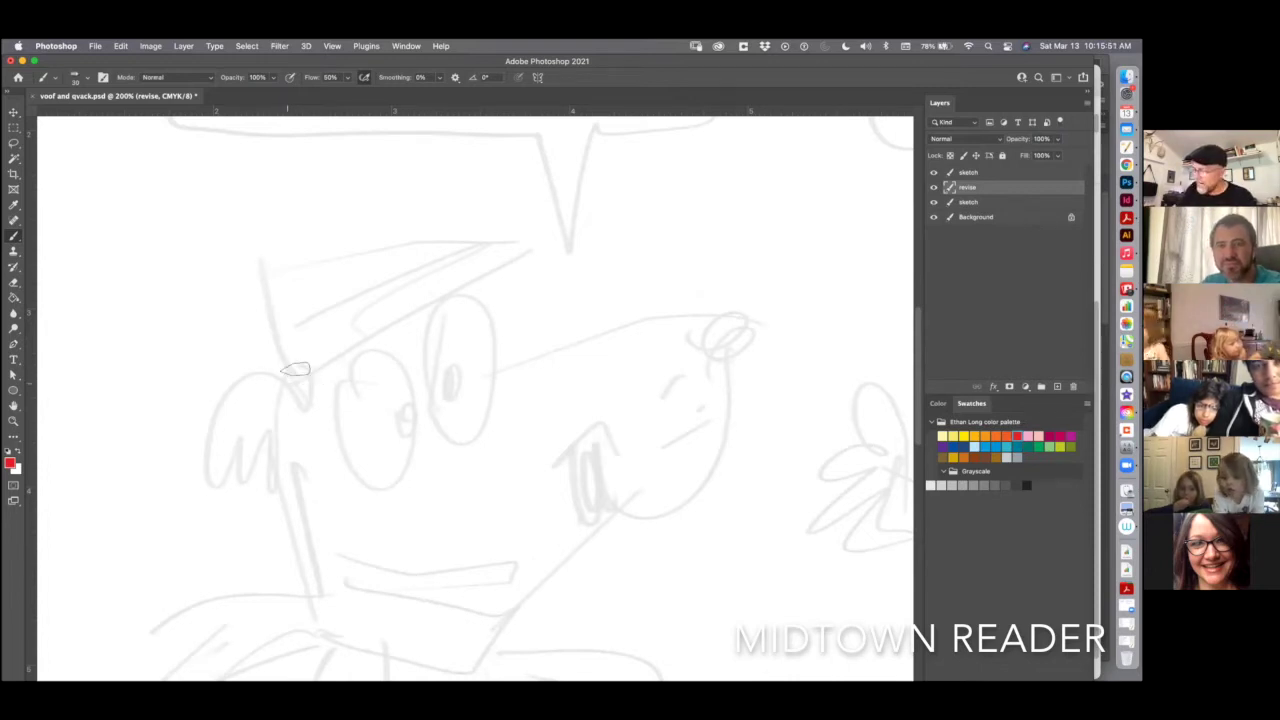
{"action": "mouse_move", "coordinate": [292, 378]}
{"action": "left_mouse_down"}
{"action": "mouse_move", "coordinate": [248, 366]}
{"action": "mouse_move", "coordinate": [196, 408]}
{"action": "left_mouse_up"}
{"action": "mouse_move", "coordinate": [188, 484]}
{"action": "left_mouse_down"}
{"action": "mouse_move", "coordinate": [192, 472]}
{"action": "mouse_move", "coordinate": [236, 486]}
{"action": "mouse_move", "coordinate": [256, 468]}
{"action": "mouse_move", "coordinate": [270, 482]}
{"action": "mouse_move", "coordinate": [285, 396]}
{"action": "mouse_move", "coordinate": [232, 436]}
{"action": "mouse_move", "coordinate": [309, 425]}
{"action": "left_mouse_up"}
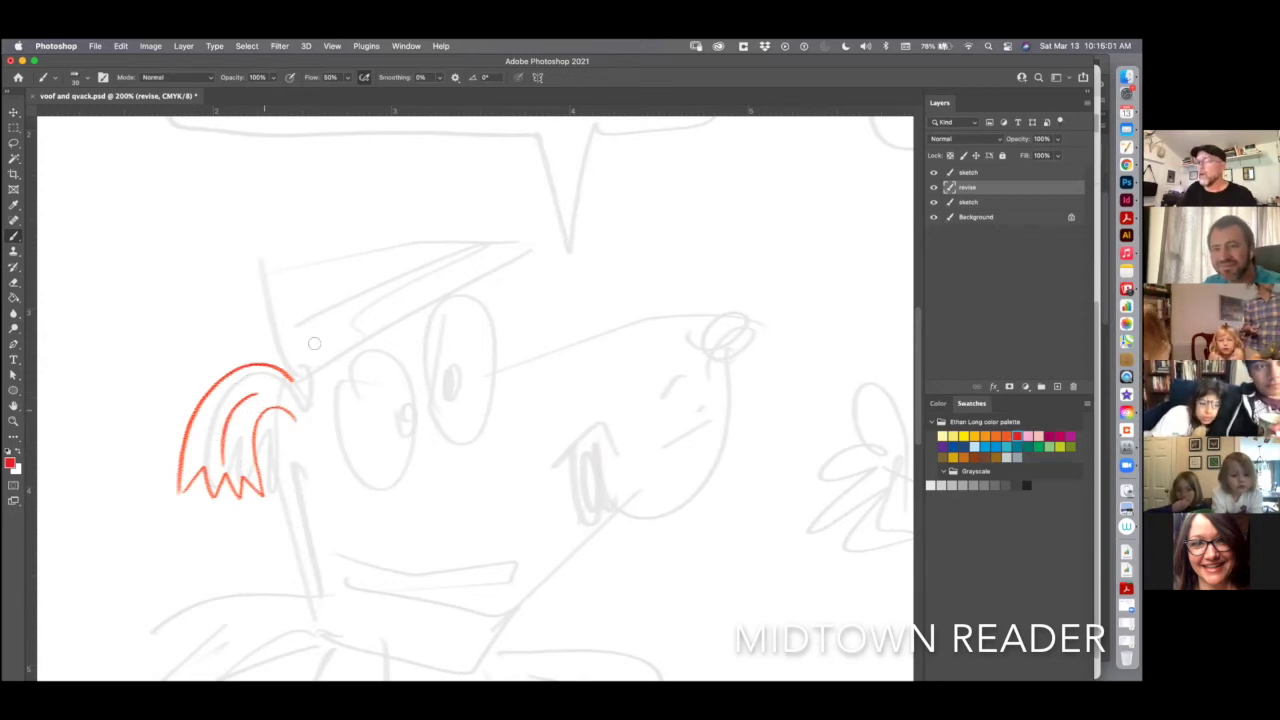
- Draw the dog's flat cap, round eyes, long snout with shaded nose, and open mouth with chin in red on the revise layer
{"action": "mouse_move", "coordinate": [293, 377]}
{"action": "left_mouse_down"}
{"action": "mouse_move", "coordinate": [266, 279]}
{"action": "mouse_move", "coordinate": [530, 250]}
{"action": "mouse_move", "coordinate": [527, 272]}
{"action": "mouse_move", "coordinate": [428, 322]}
{"action": "mouse_move", "coordinate": [530, 268]}
{"action": "mouse_move", "coordinate": [335, 336]}
{"action": "mouse_move", "coordinate": [272, 374]}
{"action": "left_mouse_up"}
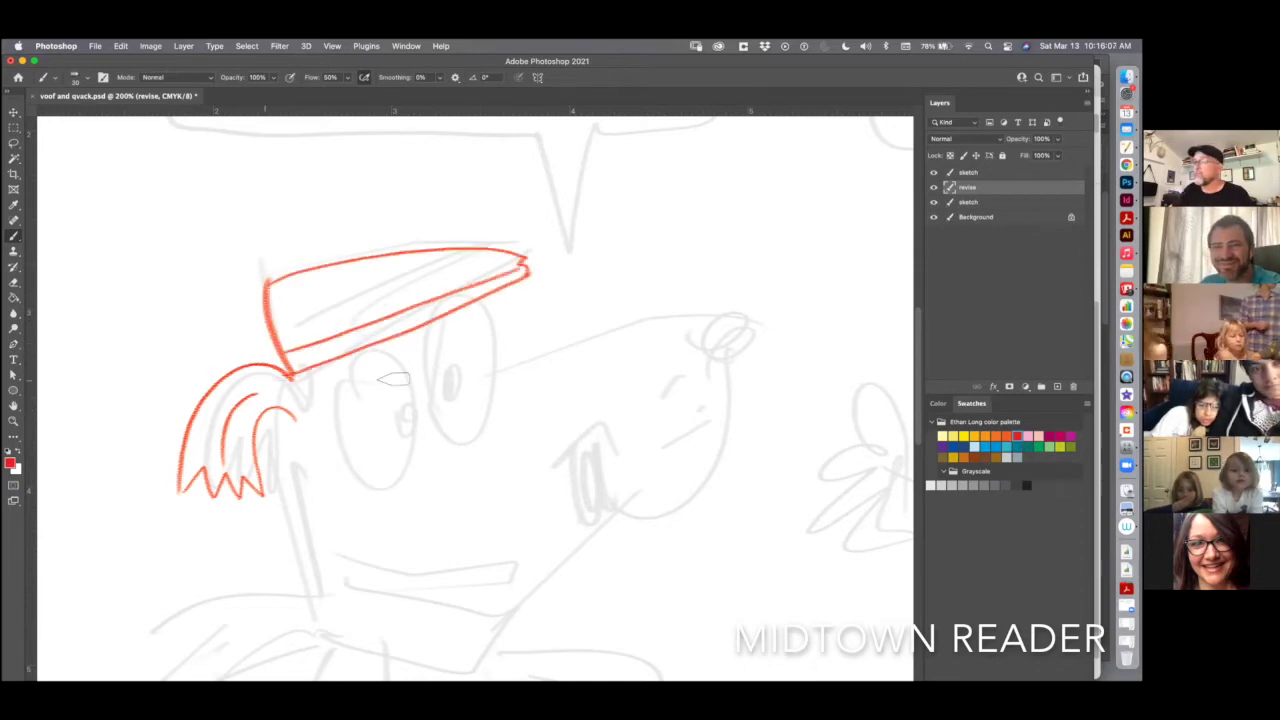
{"action": "mouse_move", "coordinate": [375, 353]}
{"action": "left_mouse_down"}
{"action": "mouse_move", "coordinate": [425, 457]}
{"action": "mouse_move", "coordinate": [378, 352]}
{"action": "left_mouse_up"}
{"action": "mouse_move", "coordinate": [396, 398]}
{"action": "left_mouse_down"}
{"action": "mouse_move", "coordinate": [384, 412]}
{"action": "mouse_move", "coordinate": [410, 393]}
{"action": "mouse_move", "coordinate": [398, 412]}
{"action": "left_mouse_up"}
{"action": "mouse_move", "coordinate": [420, 370]}
{"action": "left_mouse_down"}
{"action": "mouse_move", "coordinate": [485, 322]}
{"action": "mouse_move", "coordinate": [500, 346]}
{"action": "left_mouse_up"}
{"action": "mouse_move", "coordinate": [430, 405]}
{"action": "left_mouse_down"}
{"action": "mouse_move", "coordinate": [705, 345]}
{"action": "mouse_move", "coordinate": [680, 385]}
{"action": "mouse_move", "coordinate": [700, 362]}
{"action": "mouse_move", "coordinate": [690, 372]}
{"action": "mouse_move", "coordinate": [714, 445]}
{"action": "mouse_move", "coordinate": [590, 498]}
{"action": "mouse_move", "coordinate": [545, 455]}
{"action": "mouse_move", "coordinate": [560, 532]}
{"action": "mouse_move", "coordinate": [597, 540]}
{"action": "left_mouse_up"}
{"action": "left_click_drag", "start_coordinate": [533, 590], "coordinate": [472, 622]}
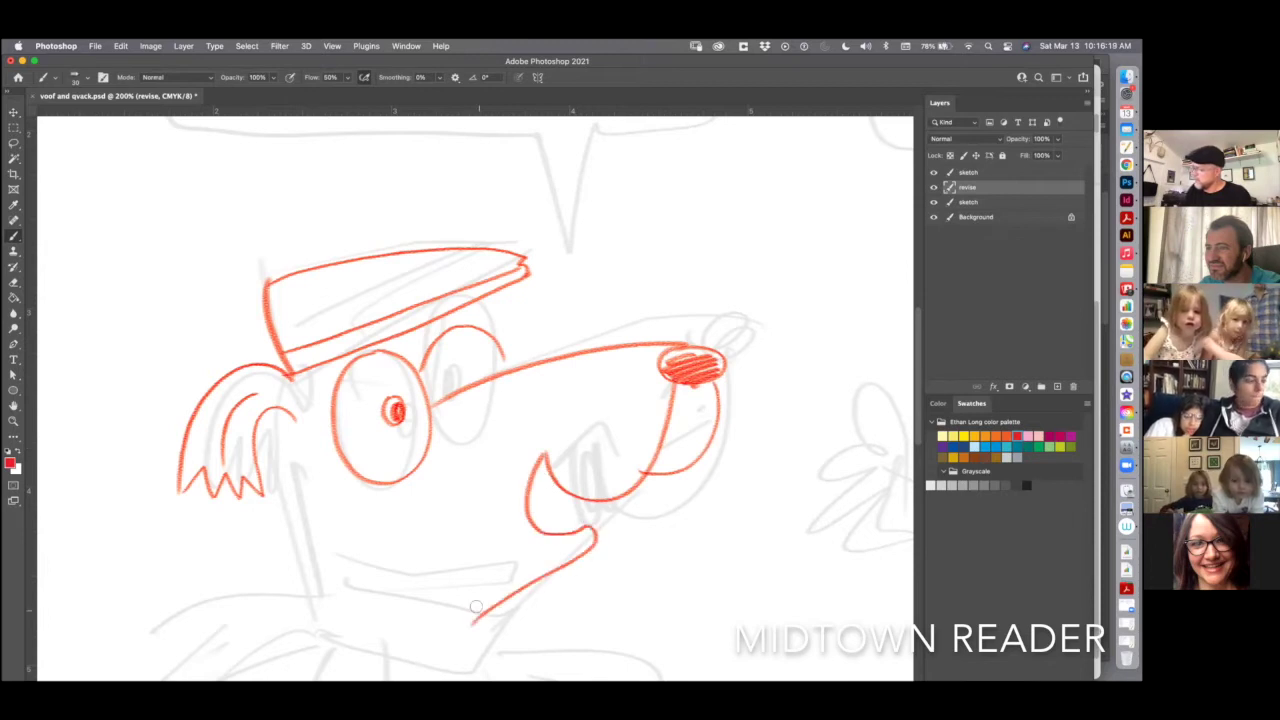
- Add whisker dots on the dog's snout, shade the open mouth and far pupil, and draw small bumps along the cap's lower edge
{"action": "left_click", "coordinate": [605, 408]}
{"action": "left_click", "coordinate": [631, 398]}
{"action": "mouse_move", "coordinate": [552, 515]}
{"action": "left_mouse_down"}
{"action": "mouse_move", "coordinate": [545, 485]}
{"action": "mouse_move", "coordinate": [535, 490]}
{"action": "mouse_move", "coordinate": [545, 470]}
{"action": "mouse_move", "coordinate": [555, 520]}
{"action": "left_mouse_up"}
{"action": "mouse_move", "coordinate": [455, 378]}
{"action": "left_mouse_down"}
{"action": "mouse_move", "coordinate": [445, 392]}
{"action": "mouse_move", "coordinate": [430, 333]}
{"action": "mouse_move", "coordinate": [392, 332]}
{"action": "left_mouse_up"}
{"action": "left_click_drag", "start_coordinate": [428, 322], "coordinate": [436, 314]}
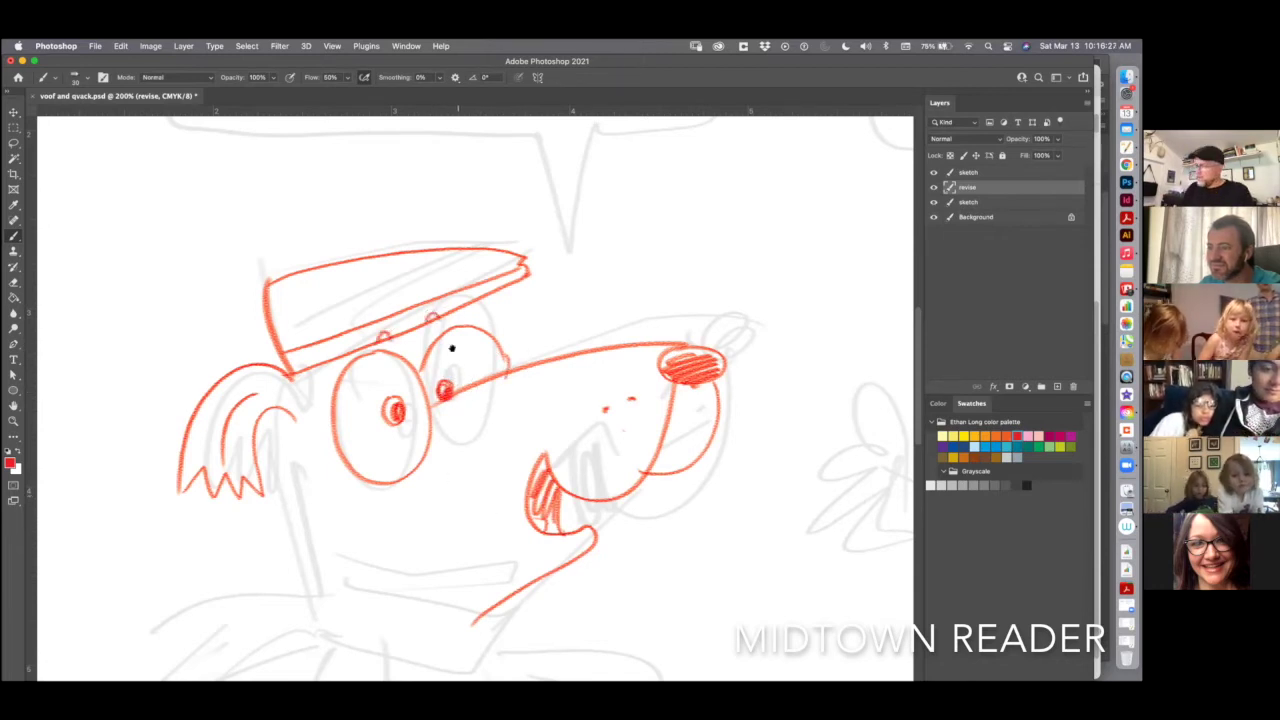
- Draw the jagged fur down the back of the dog's neck and the wrapped scarf with its tails blowing behind
{"action": "scroll", "coordinate": [455, 315], "scroll_direction": "down", "scroll_amount": 5}
{"action": "mouse_move", "coordinate": [268, 262]}
{"action": "left_mouse_down"}
{"action": "mouse_move", "coordinate": [298, 268]}
{"action": "mouse_move", "coordinate": [300, 370]}
{"action": "mouse_move", "coordinate": [495, 392]}
{"action": "mouse_move", "coordinate": [470, 458]}
{"action": "left_mouse_up"}
{"action": "mouse_move", "coordinate": [305, 362]}
{"action": "left_mouse_down"}
{"action": "mouse_move", "coordinate": [290, 405]}
{"action": "mouse_move", "coordinate": [380, 418]}
{"action": "left_mouse_up"}
{"action": "mouse_move", "coordinate": [290, 414]}
{"action": "left_mouse_down"}
{"action": "mouse_move", "coordinate": [350, 448]}
{"action": "mouse_move", "coordinate": [482, 459]}
{"action": "left_mouse_up"}
{"action": "mouse_move", "coordinate": [292, 375]}
{"action": "left_mouse_down"}
{"action": "mouse_move", "coordinate": [140, 392]}
{"action": "mouse_move", "coordinate": [118, 410]}
{"action": "mouse_move", "coordinate": [160, 430]}
{"action": "mouse_move", "coordinate": [290, 410]}
{"action": "left_mouse_up"}
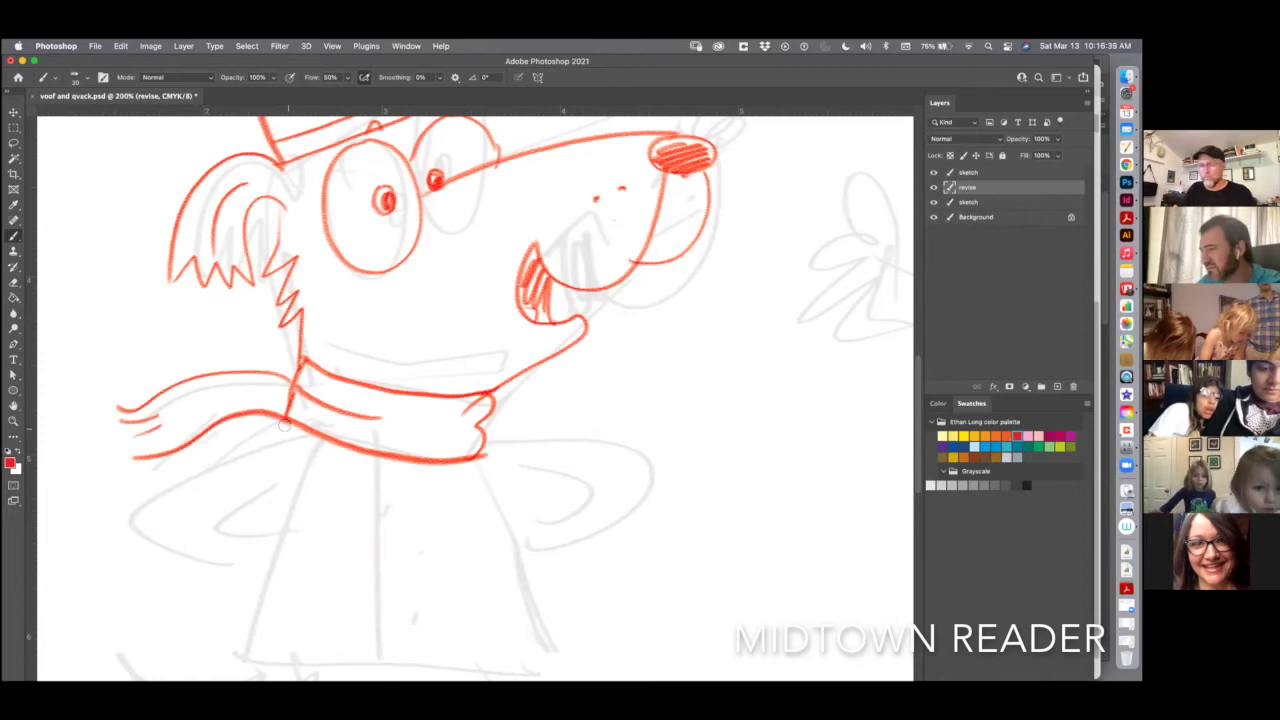
- Draw the dog's rear arm bent with the hand on the hip, and the front edge of the flared coat
{"action": "scroll", "coordinate": [452, 486], "scroll_direction": "down", "scroll_amount": 4}
{"action": "mouse_move", "coordinate": [305, 322]}
{"action": "left_mouse_down"}
{"action": "mouse_move", "coordinate": [168, 410]}
{"action": "mouse_move", "coordinate": [288, 475]}
{"action": "left_mouse_up"}
{"action": "mouse_move", "coordinate": [318, 355]}
{"action": "left_mouse_down"}
{"action": "mouse_move", "coordinate": [296, 486]}
{"action": "mouse_move", "coordinate": [335, 468]}
{"action": "mouse_move", "coordinate": [316, 415]}
{"action": "mouse_move", "coordinate": [286, 420]}
{"action": "mouse_move", "coordinate": [285, 370]}
{"action": "left_mouse_up"}
{"action": "left_click_drag", "start_coordinate": [502, 356], "coordinate": [566, 574]}
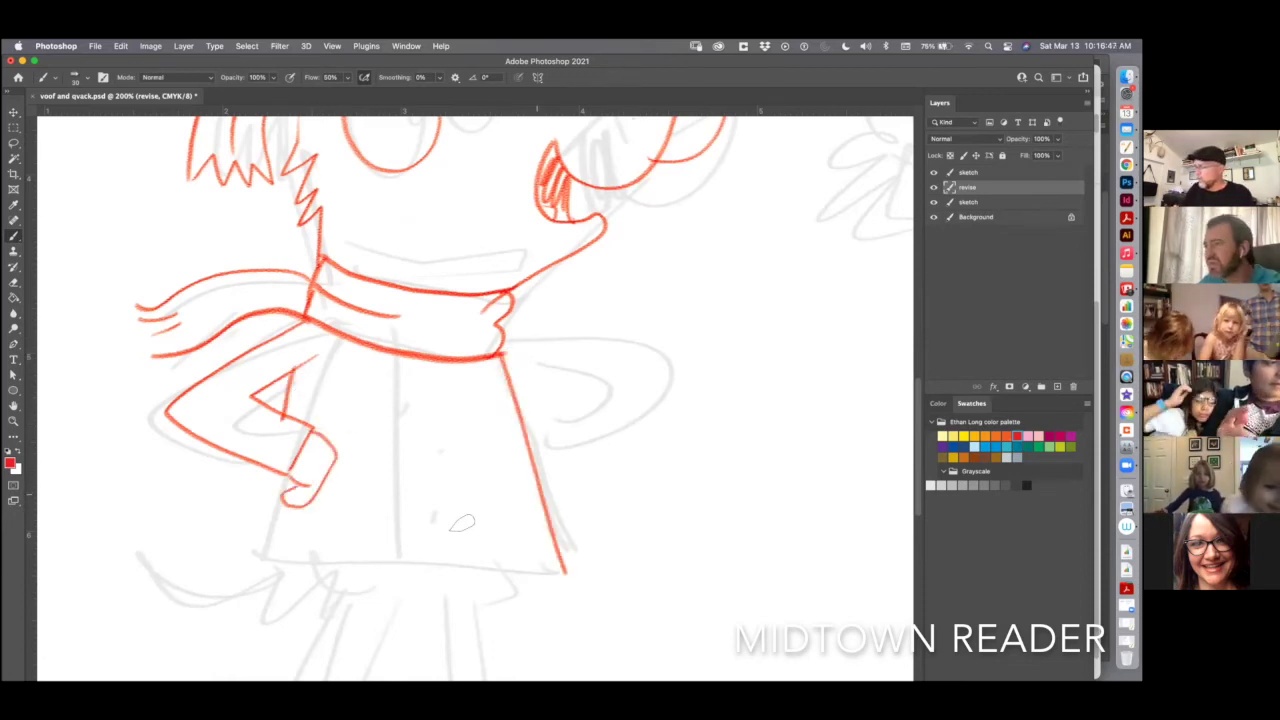
- Complete the dog's coat with the rear edge, hem, front opening, three buttons and two pockets
{"action": "mouse_move", "coordinate": [282, 495]}
{"action": "left_mouse_down"}
{"action": "mouse_move", "coordinate": [262, 550]}
{"action": "mouse_move", "coordinate": [415, 578]}
{"action": "left_mouse_up"}
{"action": "mouse_move", "coordinate": [444, 372]}
{"action": "left_mouse_down"}
{"action": "mouse_move", "coordinate": [422, 575]}
{"action": "mouse_move", "coordinate": [562, 576]}
{"action": "left_mouse_up"}
{"action": "left_click", "coordinate": [455, 403]}
{"action": "left_click", "coordinate": [457, 455]}
{"action": "mouse_move", "coordinate": [333, 530]}
{"action": "left_mouse_down"}
{"action": "mouse_move", "coordinate": [345, 545]}
{"action": "mouse_move", "coordinate": [332, 530]}
{"action": "left_mouse_up"}
{"action": "left_click", "coordinate": [451, 523]}
{"action": "mouse_move", "coordinate": [530, 536]}
{"action": "left_mouse_down"}
{"action": "mouse_move", "coordinate": [500, 547]}
{"action": "mouse_move", "coordinate": [478, 536]}
{"action": "left_mouse_up"}
- Draw the dog's front arm bent with fingers on the hip, and the shaggy tail behind the coat hem
{"action": "mouse_move", "coordinate": [505, 328]}
{"action": "left_mouse_down"}
{"action": "mouse_move", "coordinate": [600, 360]}
{"action": "mouse_move", "coordinate": [652, 400]}
{"action": "mouse_move", "coordinate": [572, 448]}
{"action": "left_mouse_up"}
{"action": "left_click_drag", "start_coordinate": [575, 393], "coordinate": [530, 428]}
{"action": "left_click_drag", "start_coordinate": [512, 365], "coordinate": [575, 395]}
{"action": "mouse_move", "coordinate": [572, 448]}
{"action": "left_mouse_down"}
{"action": "mouse_move", "coordinate": [545, 436]}
{"action": "mouse_move", "coordinate": [550, 482]}
{"action": "mouse_move", "coordinate": [573, 480]}
{"action": "left_mouse_up"}
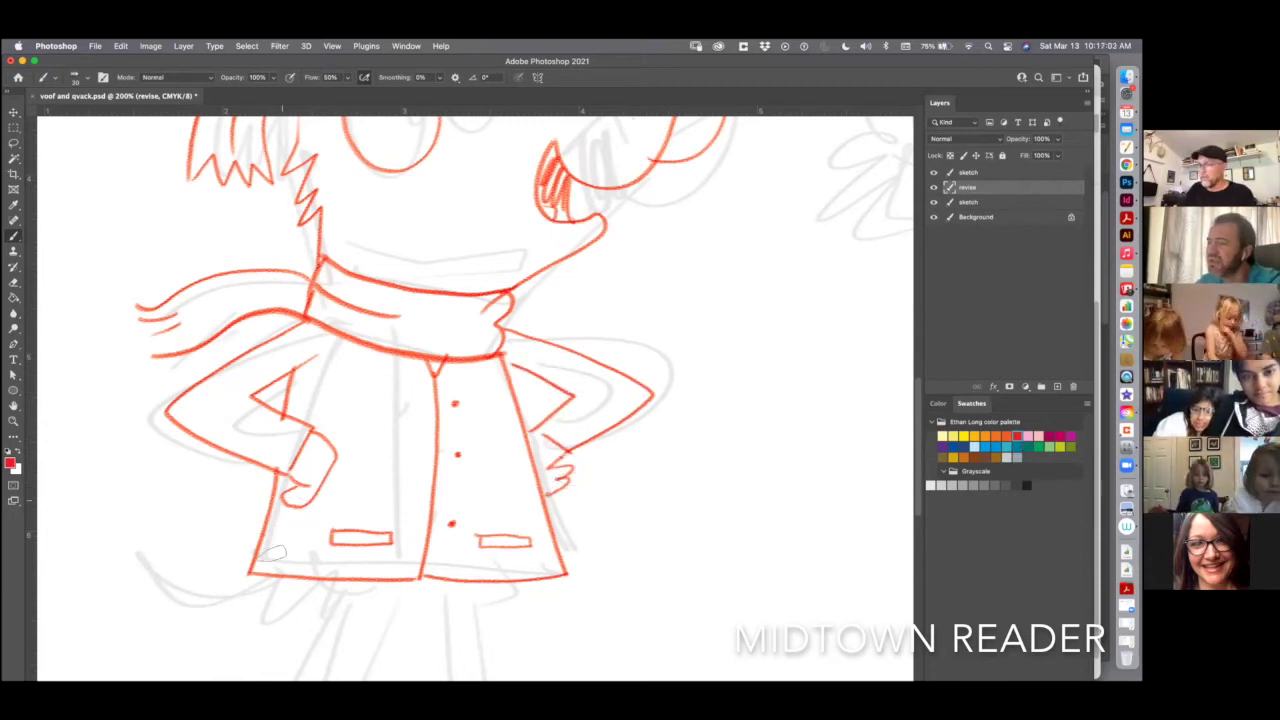
{"action": "mouse_move", "coordinate": [250, 571]}
{"action": "left_mouse_down"}
{"action": "mouse_move", "coordinate": [172, 588]}
{"action": "mouse_move", "coordinate": [285, 584]}
{"action": "left_mouse_up"}
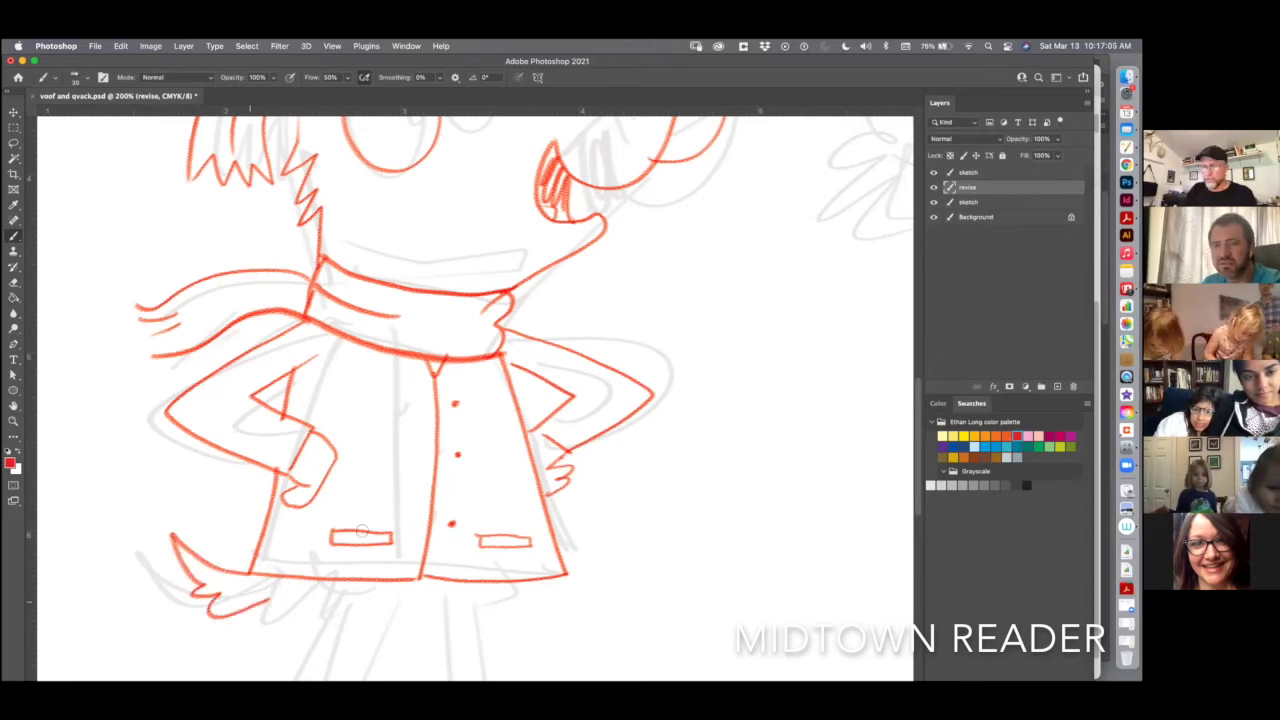
- Draw the dog's trousered legs and heeled boots below the coat, undoing the stroke that goes wrong
{"action": "scroll", "coordinate": [363, 475], "scroll_direction": "up", "scroll_amount": 5}
{"action": "scroll", "coordinate": [363, 475], "scroll_direction": "up", "scroll_amount": 1}
{"action": "scroll", "coordinate": [363, 354], "scroll_direction": "down", "scroll_amount": 6}
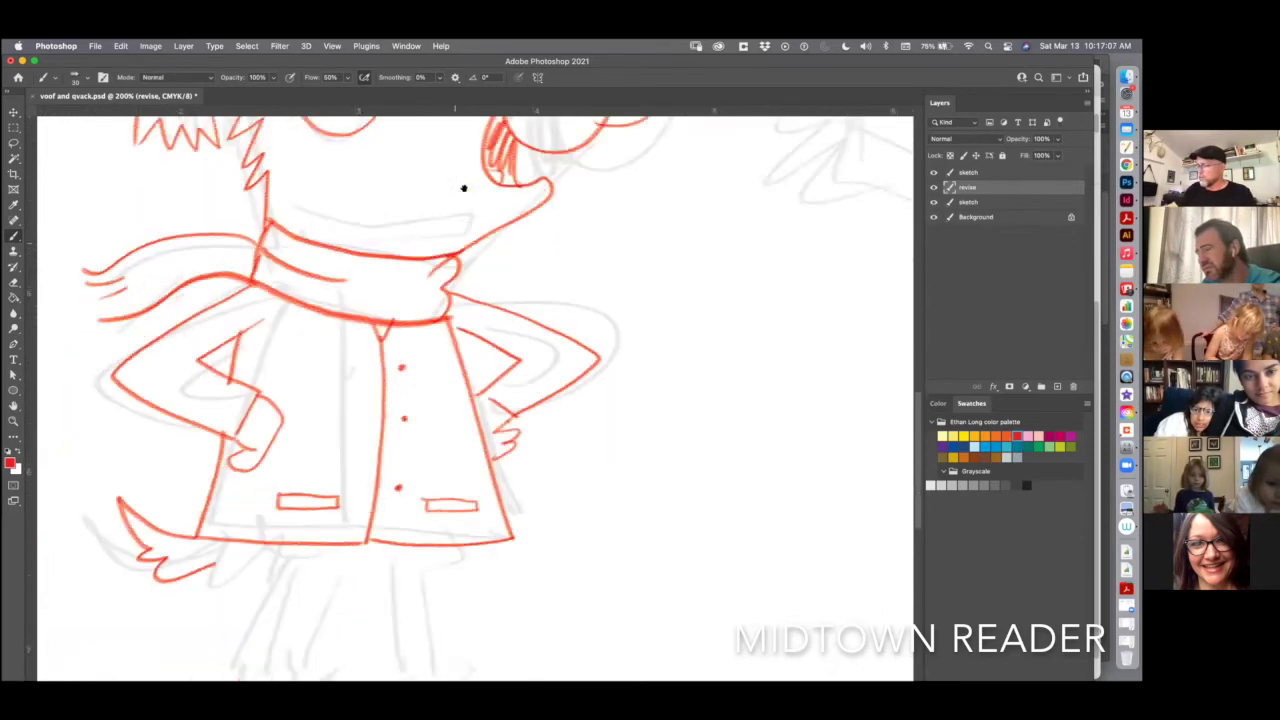
{"action": "mouse_move", "coordinate": [240, 455]}
{"action": "left_mouse_down"}
{"action": "mouse_move", "coordinate": [310, 487]}
{"action": "mouse_move", "coordinate": [300, 560]}
{"action": "mouse_move", "coordinate": [355, 562]}
{"action": "left_mouse_up"}
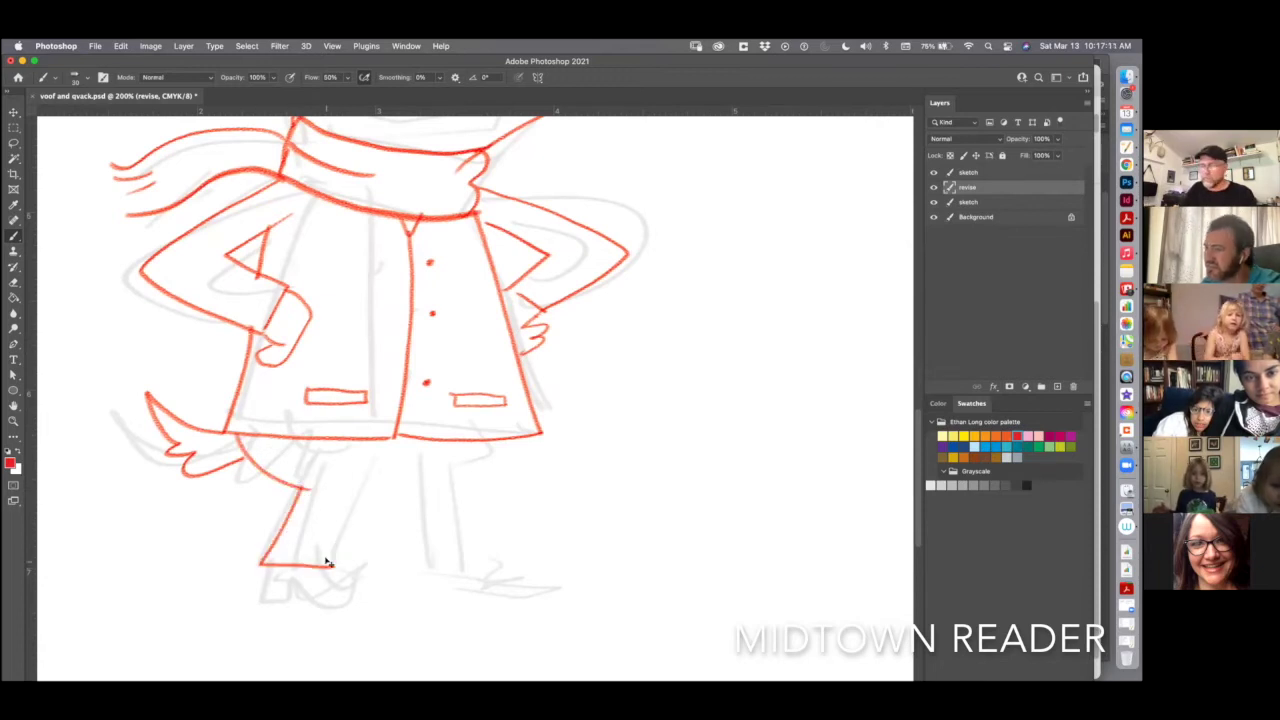
{"action": "key", "text": "ctrl+z"}
{"action": "mouse_move", "coordinate": [308, 488]}
{"action": "left_mouse_down"}
{"action": "mouse_move", "coordinate": [290, 528]}
{"action": "mouse_move", "coordinate": [362, 480]}
{"action": "mouse_move", "coordinate": [400, 486]}
{"action": "mouse_move", "coordinate": [400, 553]}
{"action": "mouse_move", "coordinate": [484, 436]}
{"action": "left_mouse_up"}
{"action": "mouse_move", "coordinate": [295, 562]}
{"action": "left_mouse_down"}
{"action": "mouse_move", "coordinate": [278, 602]}
{"action": "mouse_move", "coordinate": [368, 592]}
{"action": "mouse_move", "coordinate": [340, 596]}
{"action": "left_mouse_up"}
{"action": "mouse_move", "coordinate": [388, 554]}
{"action": "left_mouse_down"}
{"action": "mouse_move", "coordinate": [384, 604]}
{"action": "mouse_move", "coordinate": [462, 590]}
{"action": "left_mouse_up"}
{"action": "left_click_drag", "start_coordinate": [462, 590], "coordinate": [418, 554]}
- Add a tuft of hair sticking out from under the front of the dog's cap, above the far eye
{"action": "key", "text": "super+minus"}
{"action": "key", "text": "super+minus"}
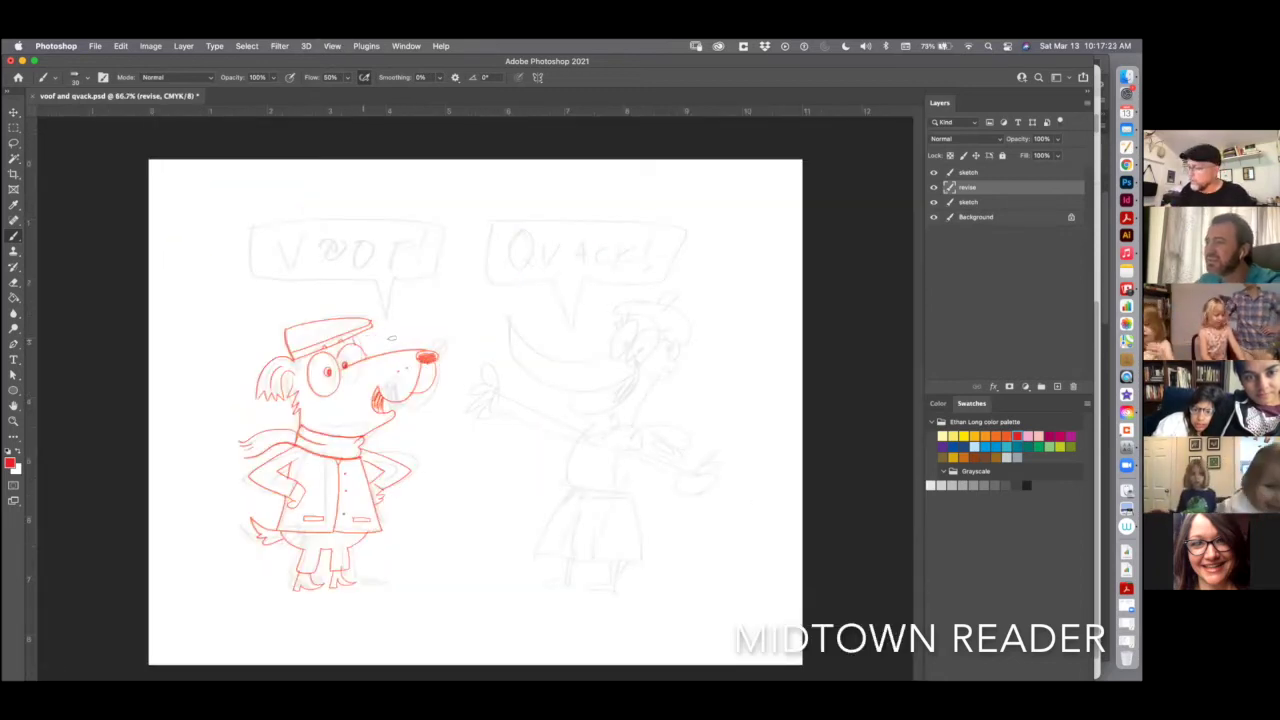
{"action": "left_click_drag", "start_coordinate": [391, 338], "coordinate": [368, 352]}
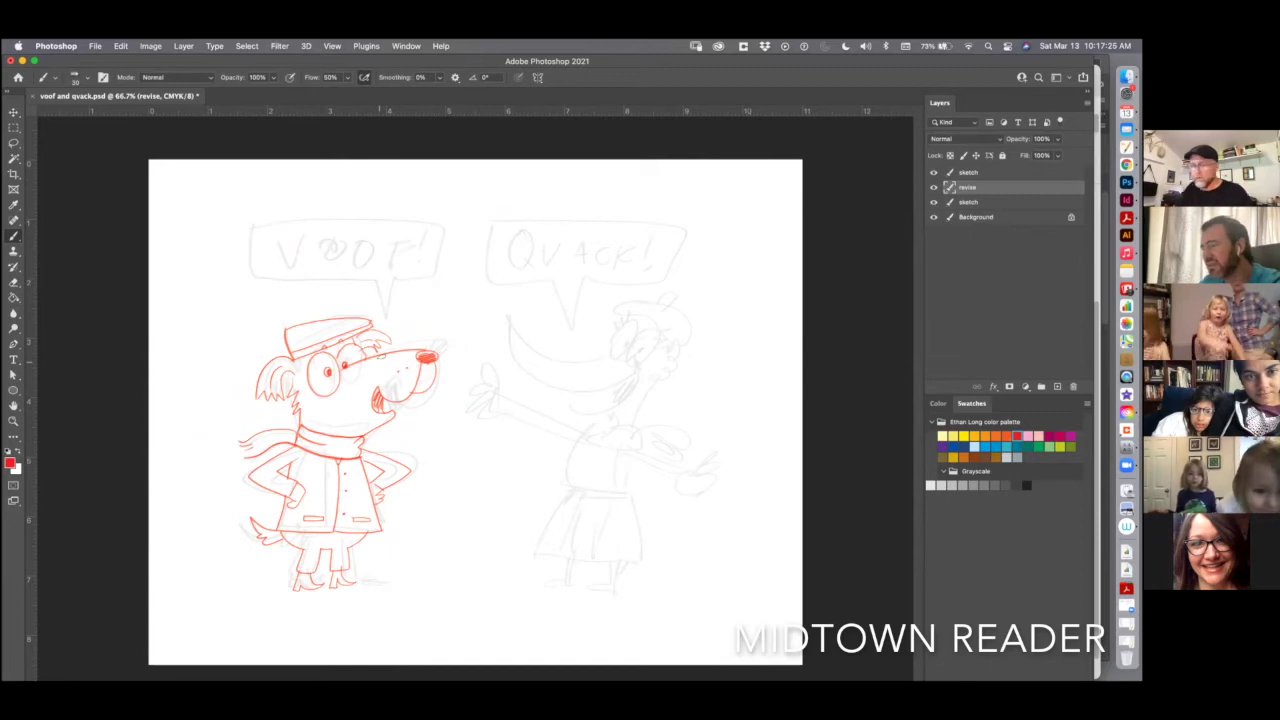
- Draw the duck's beret with its stem and the outline of the near eye over the faded sketch
{"action": "key", "text": "super+plus"}
{"action": "scroll", "coordinate": [529, 409], "scroll_direction": "right", "scroll_amount": 3}
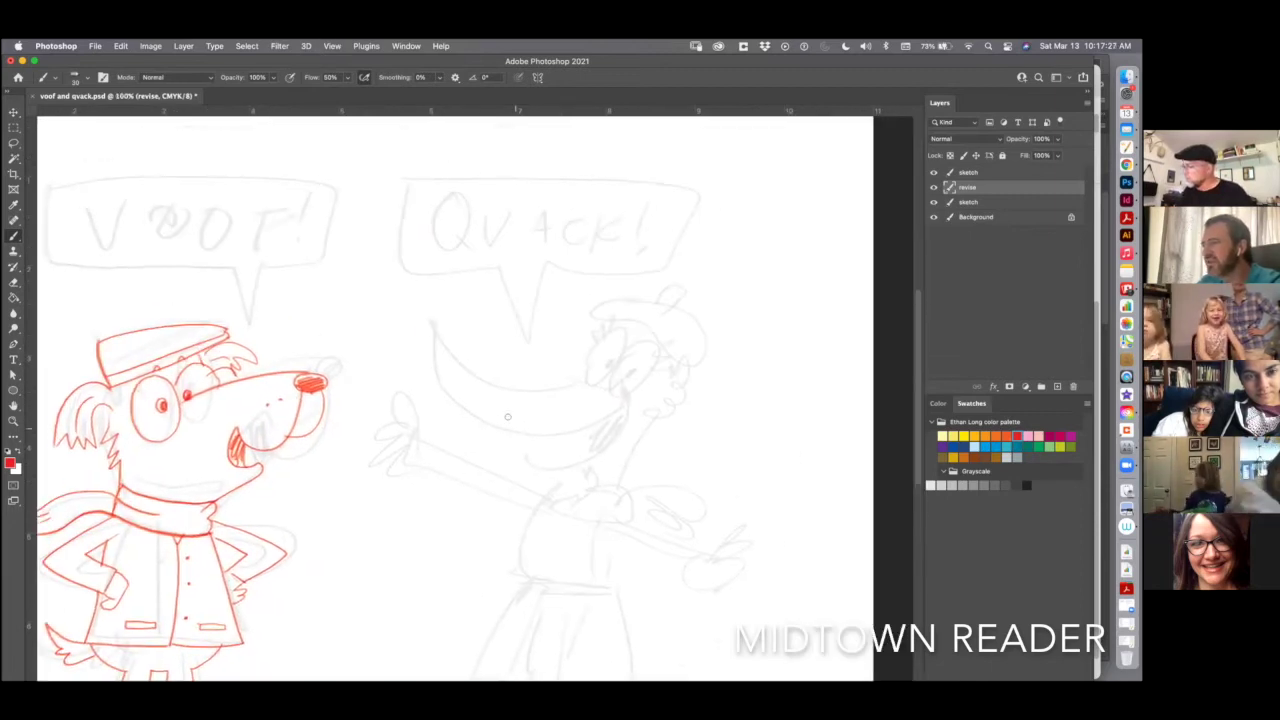
{"action": "mouse_move", "coordinate": [604, 318]}
{"action": "left_mouse_down"}
{"action": "mouse_move", "coordinate": [694, 366]}
{"action": "mouse_move", "coordinate": [658, 300]}
{"action": "mouse_move", "coordinate": [679, 302]}
{"action": "left_mouse_up"}
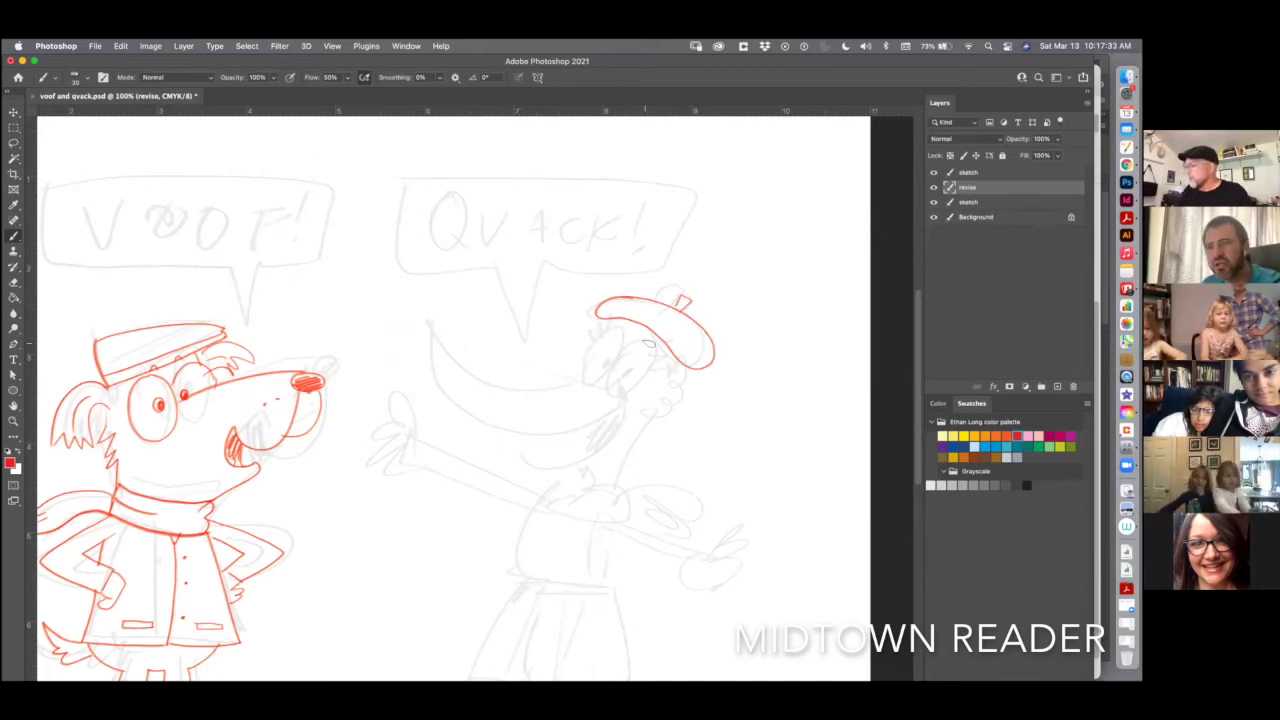
{"action": "mouse_move", "coordinate": [648, 343]}
{"action": "left_mouse_down"}
{"action": "mouse_move", "coordinate": [614, 386]}
{"action": "mouse_move", "coordinate": [630, 370]}
{"action": "left_mouse_up"}
- Try the RSCO Yellow 2 halftone dot brush over the duck's beret and undo the strokes
{"action": "right_click", "coordinate": [474, 417]}
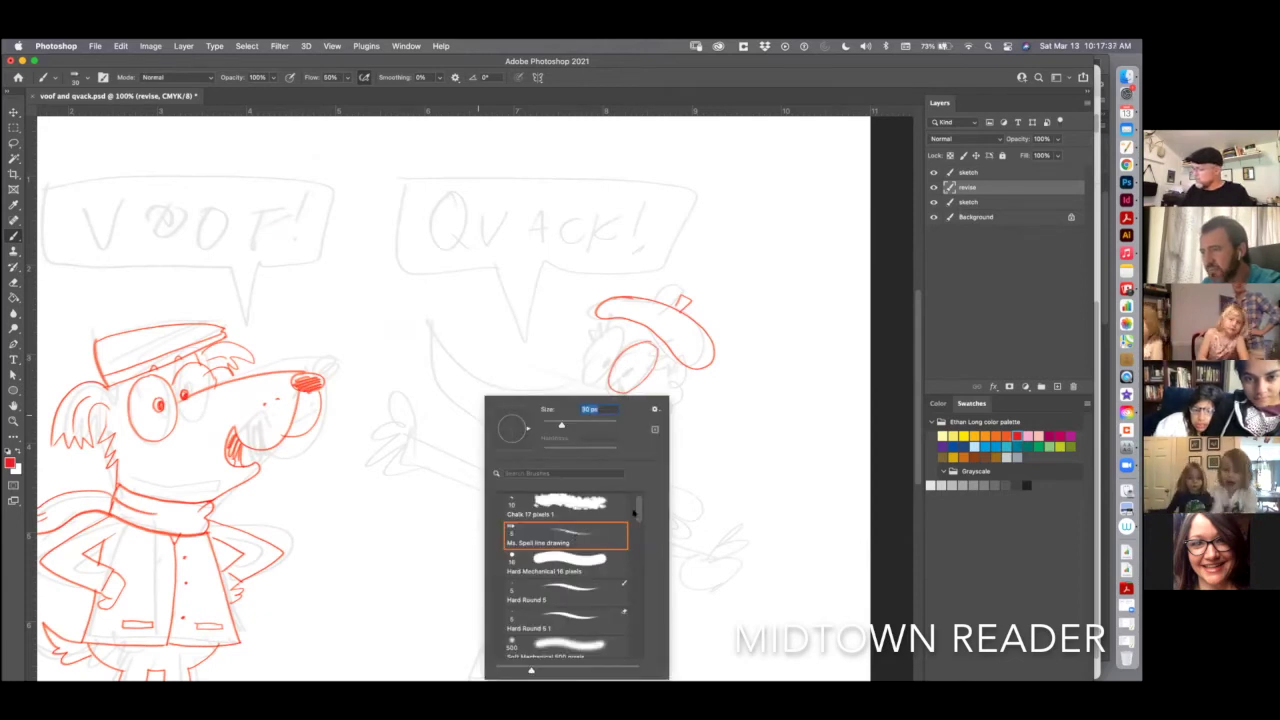
{"action": "scroll", "coordinate": [635, 515], "scroll_direction": "down", "scroll_amount": 3}
{"action": "scroll", "coordinate": [634, 513], "scroll_direction": "up", "scroll_amount": 4}
{"action": "scroll", "coordinate": [634, 515], "scroll_direction": "down", "scroll_amount": 3}
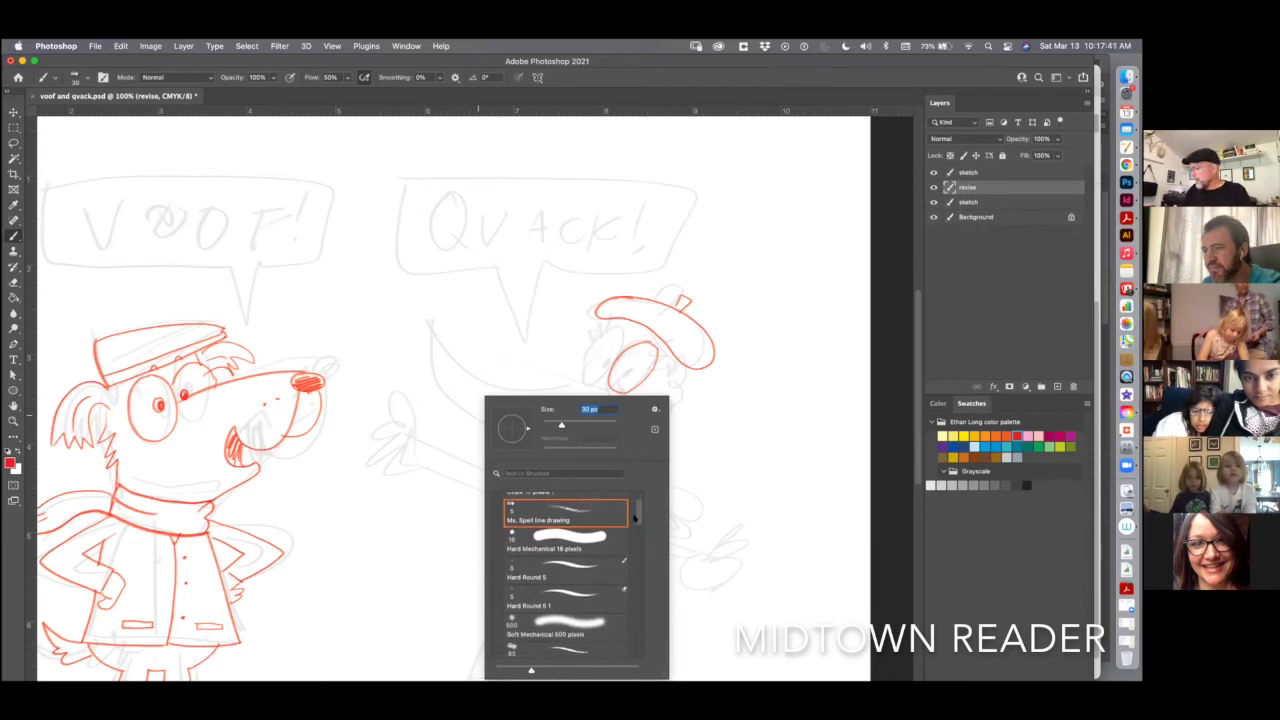
{"action": "scroll", "coordinate": [634, 518], "scroll_direction": "up", "scroll_amount": 2}
{"action": "scroll", "coordinate": [635, 528], "scroll_direction": "down", "scroll_amount": 5}
{"action": "scroll", "coordinate": [635, 538], "scroll_direction": "down", "scroll_amount": 3}
{"action": "left_click", "coordinate": [589, 528]}
{"action": "left_click", "coordinate": [690, 338]}
{"action": "mouse_move", "coordinate": [685, 345]}
{"action": "left_mouse_down"}
{"action": "mouse_move", "coordinate": [718, 318]}
{"action": "mouse_move", "coordinate": [705, 291]}
{"action": "left_mouse_up"}
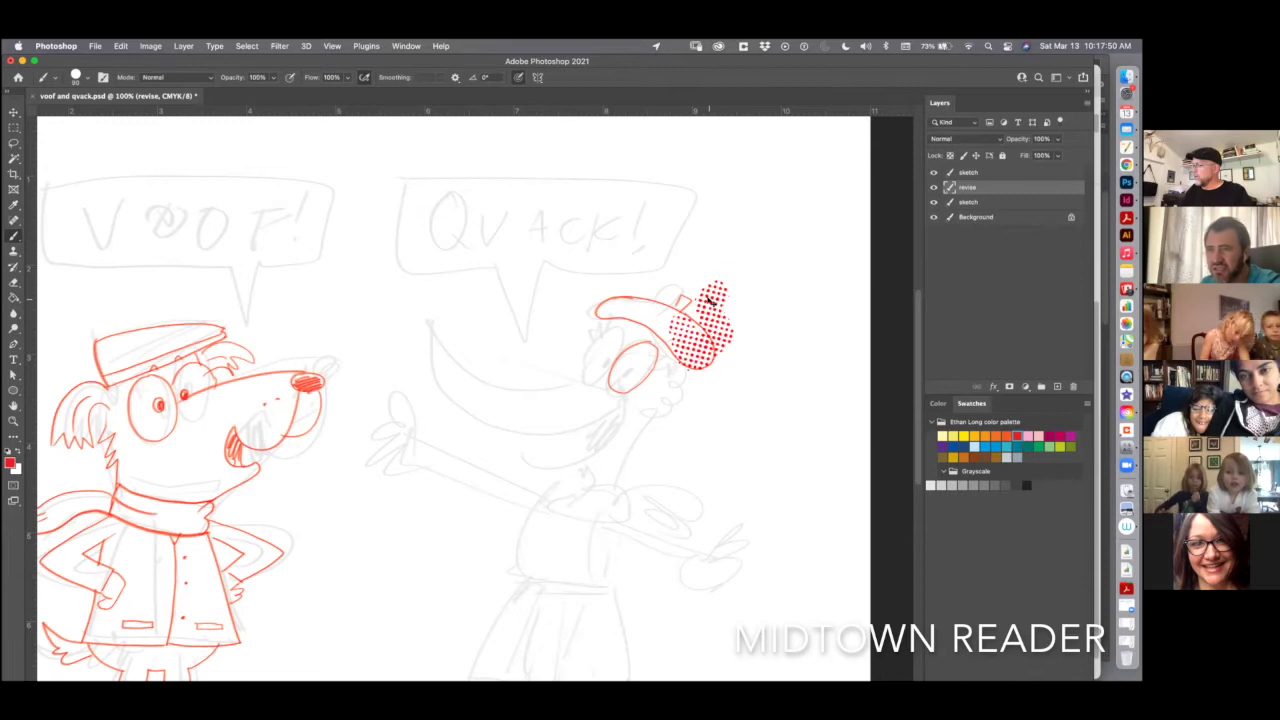
{"action": "key", "text": "super+z"}
- Switch back to a thin line brush and draw the duck's pupils, far eye and long open bill
{"action": "right_click", "coordinate": [630, 356]}
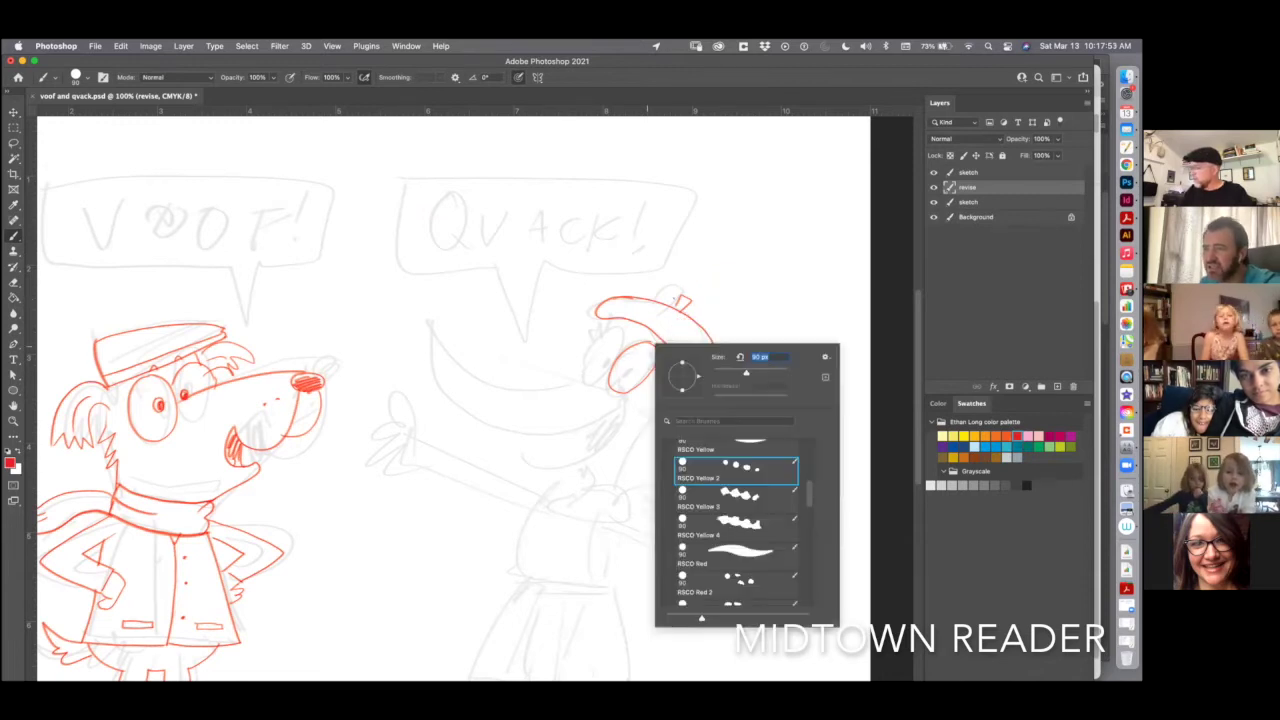
{"action": "scroll", "coordinate": [745, 490], "scroll_direction": "down", "scroll_amount": 3}
{"action": "key", "text": "Return"}
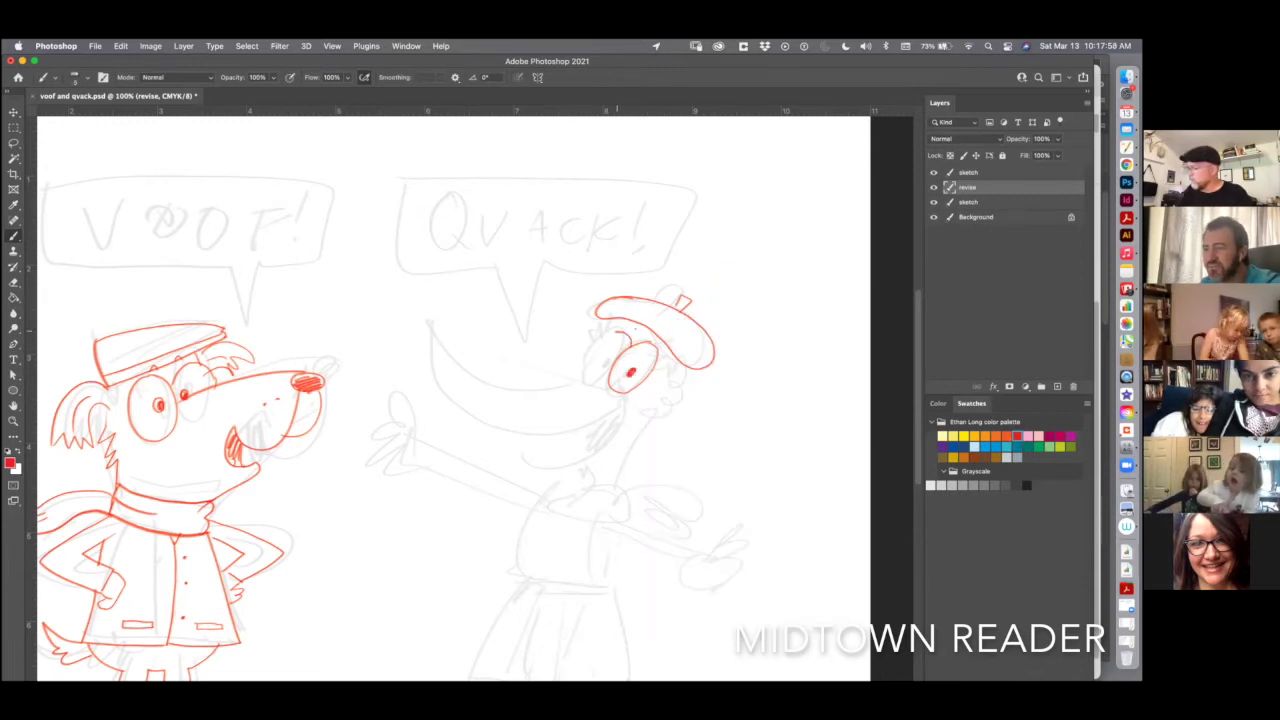
{"action": "left_click", "coordinate": [608, 366]}
{"action": "mouse_move", "coordinate": [606, 336]}
{"action": "left_mouse_down"}
{"action": "mouse_move", "coordinate": [442, 310]}
{"action": "mouse_move", "coordinate": [486, 388]}
{"action": "mouse_move", "coordinate": [620, 408]}
{"action": "mouse_move", "coordinate": [540, 465]}
{"action": "mouse_move", "coordinate": [630, 398]}
{"action": "left_mouse_up"}
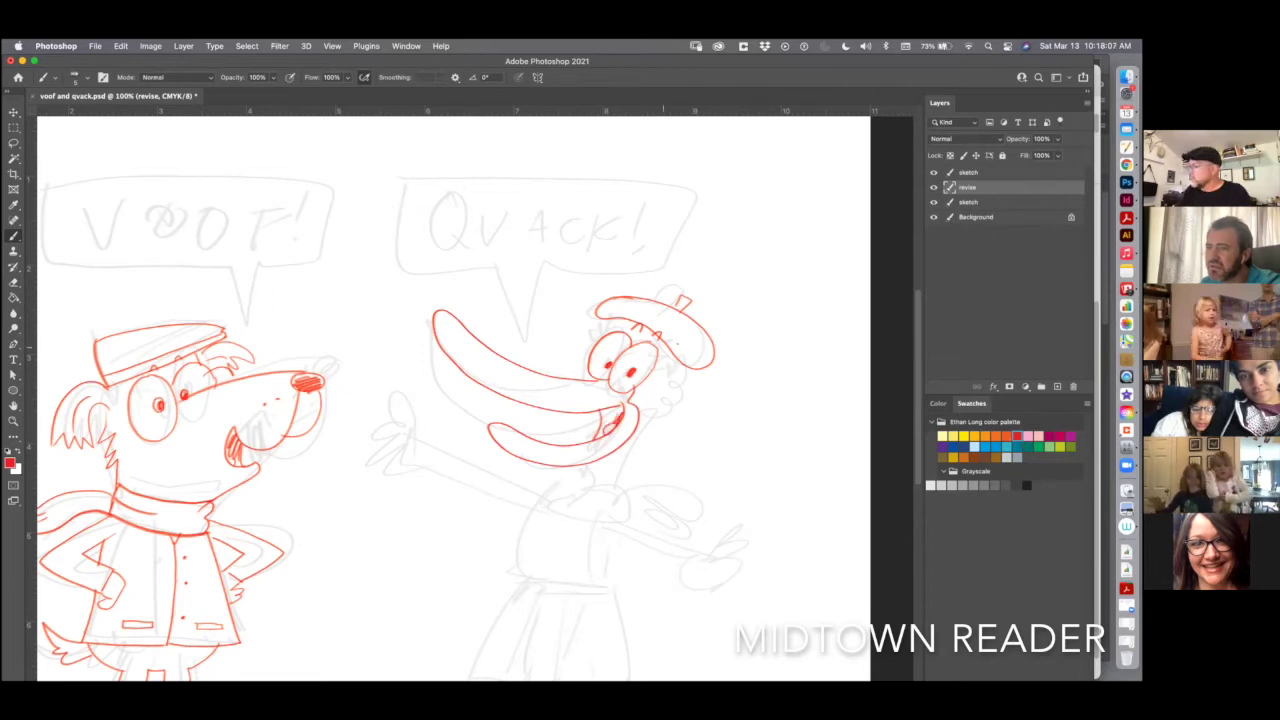
- Add the duck's eyelashes, the curly feathers behind the head and the back line of the neck
{"action": "left_click_drag", "start_coordinate": [672, 364], "coordinate": [655, 370]}
{"action": "left_click_drag", "start_coordinate": [618, 315], "coordinate": [614, 335]}
{"action": "left_click_drag", "start_coordinate": [611, 320], "coordinate": [606, 332]}
{"action": "left_click_drag", "start_coordinate": [690, 366], "coordinate": [664, 405]}
{"action": "mouse_move", "coordinate": [662, 404]}
{"action": "left_mouse_down"}
{"action": "mouse_move", "coordinate": [636, 468]}
{"action": "mouse_move", "coordinate": [587, 478]}
{"action": "mouse_move", "coordinate": [630, 482]}
{"action": "left_mouse_up"}
- Draw the scarf knotted around the duck's neck with a fringed tail blowing behind
{"action": "mouse_move", "coordinate": [592, 474]}
{"action": "left_mouse_down"}
{"action": "mouse_move", "coordinate": [575, 476]}
{"action": "mouse_move", "coordinate": [570, 506]}
{"action": "mouse_move", "coordinate": [614, 508]}
{"action": "left_mouse_up"}
{"action": "left_click_drag", "start_coordinate": [614, 506], "coordinate": [676, 466]}
{"action": "mouse_move", "coordinate": [676, 466]}
{"action": "left_mouse_down"}
{"action": "mouse_move", "coordinate": [694, 490]}
{"action": "mouse_move", "coordinate": [660, 478]}
{"action": "left_mouse_up"}
{"action": "mouse_move", "coordinate": [660, 478]}
{"action": "left_mouse_down"}
{"action": "mouse_move", "coordinate": [688, 490]}
{"action": "mouse_move", "coordinate": [689, 506]}
{"action": "left_mouse_up"}
{"action": "left_click_drag", "start_coordinate": [690, 488], "coordinate": [697, 504]}
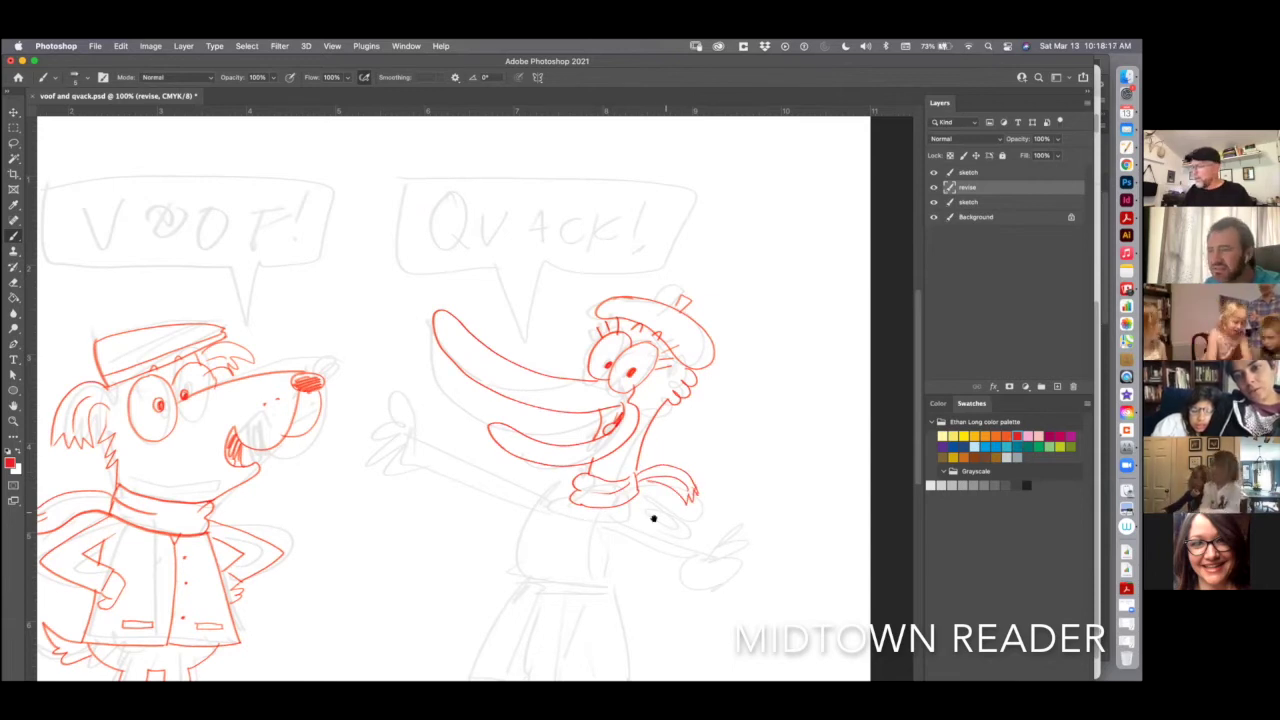
- Draw the duck's rounded chest and both outstretched arms with spread feather fingers
{"action": "scroll", "coordinate": [650, 432], "scroll_direction": "down", "scroll_amount": 3}
{"action": "scroll", "coordinate": [460, 394], "scroll_direction": "right", "scroll_amount": 2}
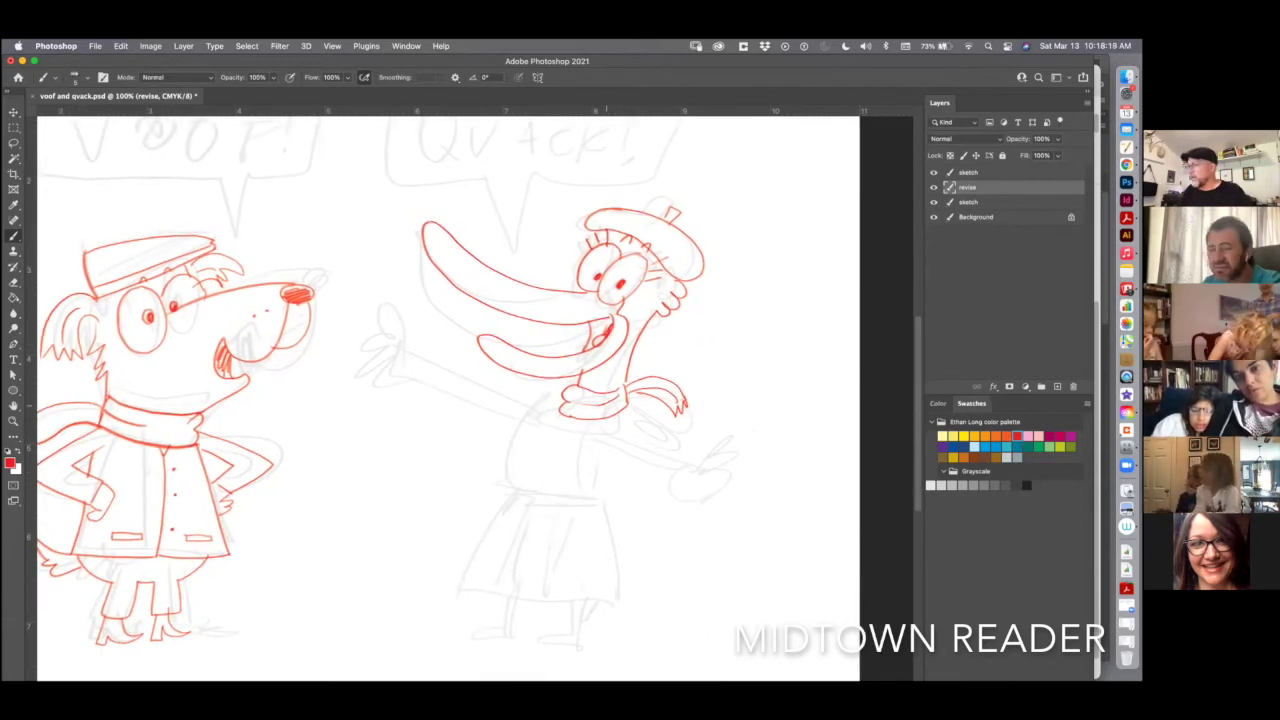
{"action": "left_click_drag", "start_coordinate": [558, 410], "coordinate": [528, 490]}
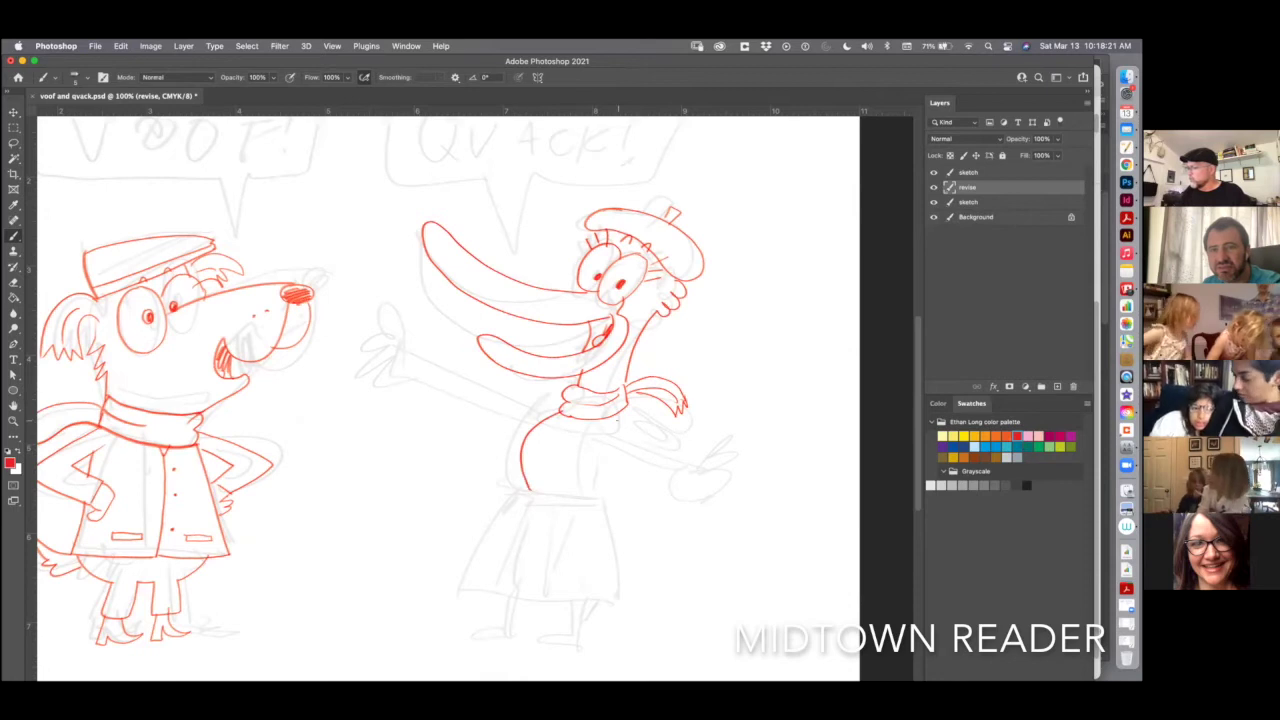
{"action": "mouse_move", "coordinate": [620, 418]}
{"action": "left_mouse_down"}
{"action": "mouse_move", "coordinate": [750, 468]}
{"action": "mouse_move", "coordinate": [746, 490]}
{"action": "mouse_move", "coordinate": [760, 460]}
{"action": "mouse_move", "coordinate": [784, 478]}
{"action": "mouse_move", "coordinate": [760, 498]}
{"action": "mouse_move", "coordinate": [744, 492]}
{"action": "left_mouse_up"}
{"action": "mouse_move", "coordinate": [564, 402]}
{"action": "left_mouse_down"}
{"action": "mouse_move", "coordinate": [434, 372]}
{"action": "mouse_move", "coordinate": [558, 416]}
{"action": "left_mouse_up"}
{"action": "mouse_move", "coordinate": [434, 372]}
{"action": "left_mouse_down"}
{"action": "mouse_move", "coordinate": [436, 344]}
{"action": "mouse_move", "coordinate": [406, 378]}
{"action": "mouse_move", "coordinate": [432, 394]}
{"action": "left_mouse_up"}
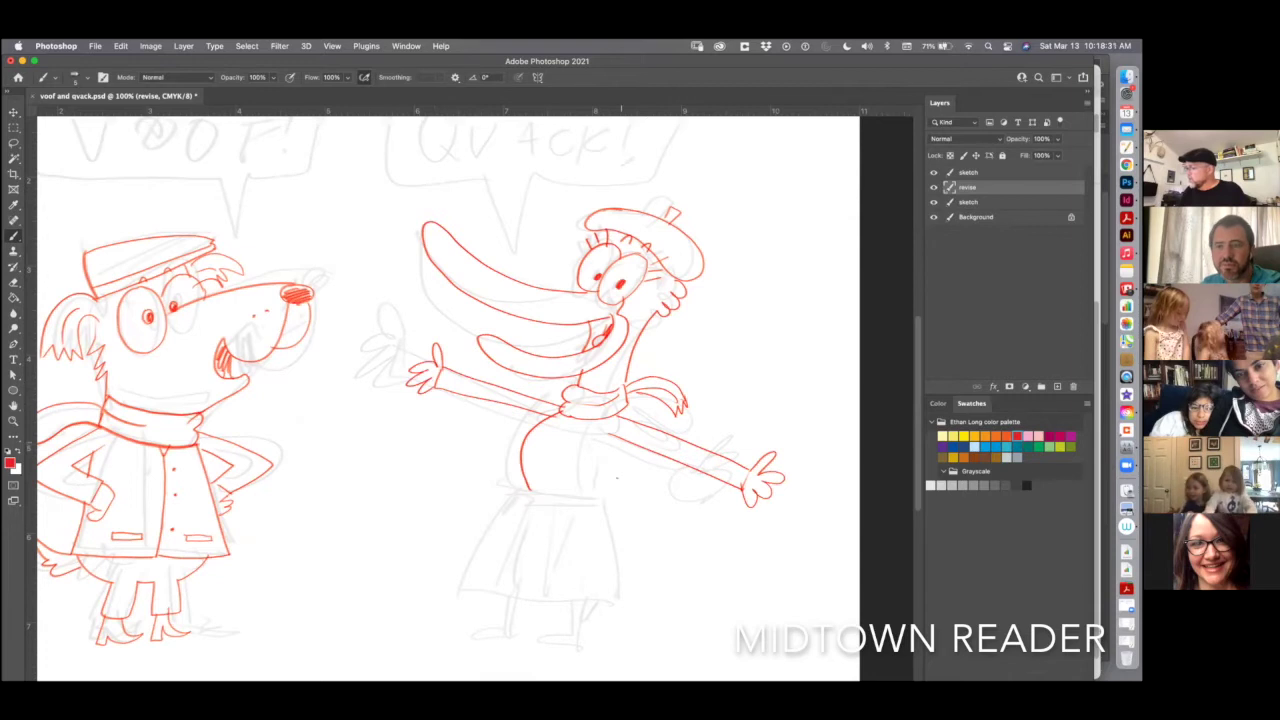
- Close the duck's torso with the back line and waistband, and draw the pleated skirt and legs in laced boots
{"action": "left_click_drag", "start_coordinate": [626, 440], "coordinate": [614, 500]}
{"action": "left_click_drag", "start_coordinate": [627, 403], "coordinate": [625, 422]}
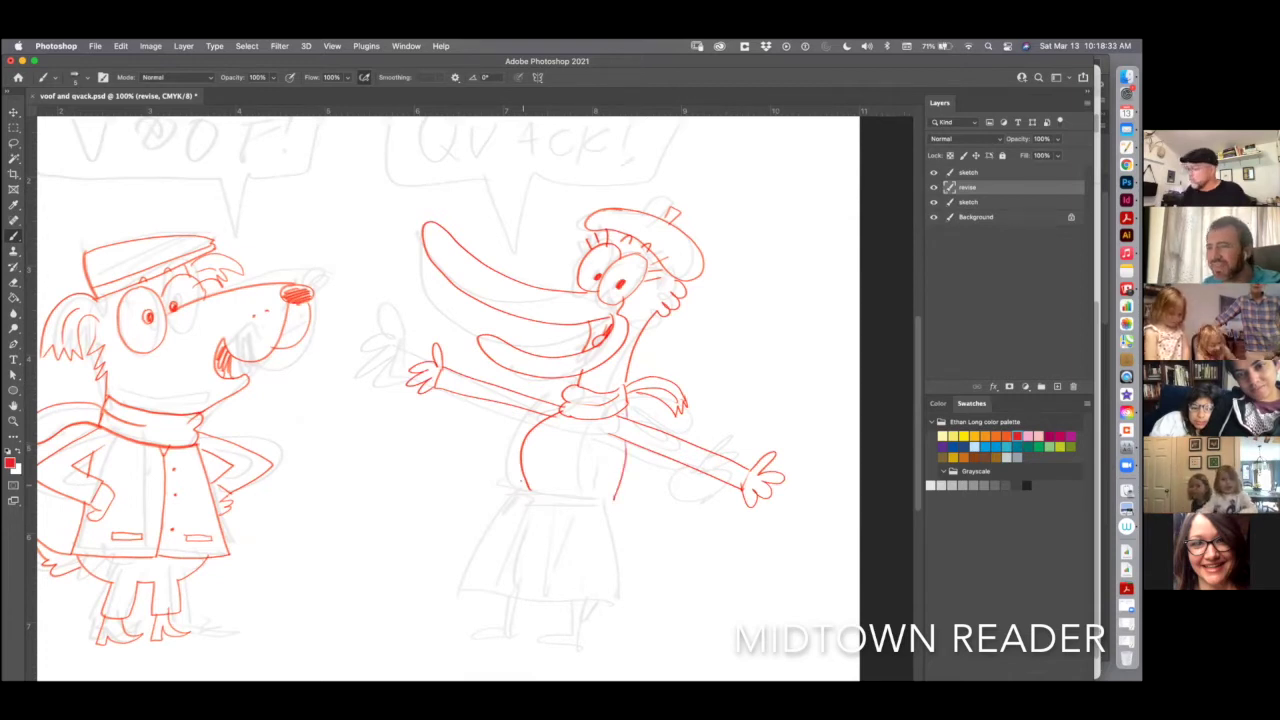
{"action": "mouse_move", "coordinate": [620, 486]}
{"action": "left_mouse_down"}
{"action": "mouse_move", "coordinate": [522, 498]}
{"action": "mouse_move", "coordinate": [622, 502]}
{"action": "left_mouse_up"}
{"action": "mouse_move", "coordinate": [525, 499]}
{"action": "left_mouse_down"}
{"action": "mouse_move", "coordinate": [468, 586]}
{"action": "mouse_move", "coordinate": [514, 598]}
{"action": "mouse_move", "coordinate": [624, 518]}
{"action": "mouse_move", "coordinate": [618, 497]}
{"action": "left_mouse_up"}
{"action": "left_click_drag", "start_coordinate": [543, 507], "coordinate": [512, 596]}
{"action": "left_click_drag", "start_coordinate": [563, 507], "coordinate": [543, 600]}
{"action": "mouse_move", "coordinate": [587, 512]}
{"action": "left_mouse_down"}
{"action": "mouse_move", "coordinate": [578, 602]}
{"action": "mouse_move", "coordinate": [602, 600]}
{"action": "mouse_move", "coordinate": [552, 644]}
{"action": "mouse_move", "coordinate": [520, 650]}
{"action": "mouse_move", "coordinate": [582, 656]}
{"action": "mouse_move", "coordinate": [590, 602]}
{"action": "left_mouse_up"}
{"action": "mouse_move", "coordinate": [512, 598]}
{"action": "left_mouse_down"}
{"action": "mouse_move", "coordinate": [508, 616]}
{"action": "mouse_move", "coordinate": [474, 634]}
{"action": "mouse_move", "coordinate": [530, 638]}
{"action": "left_mouse_up"}
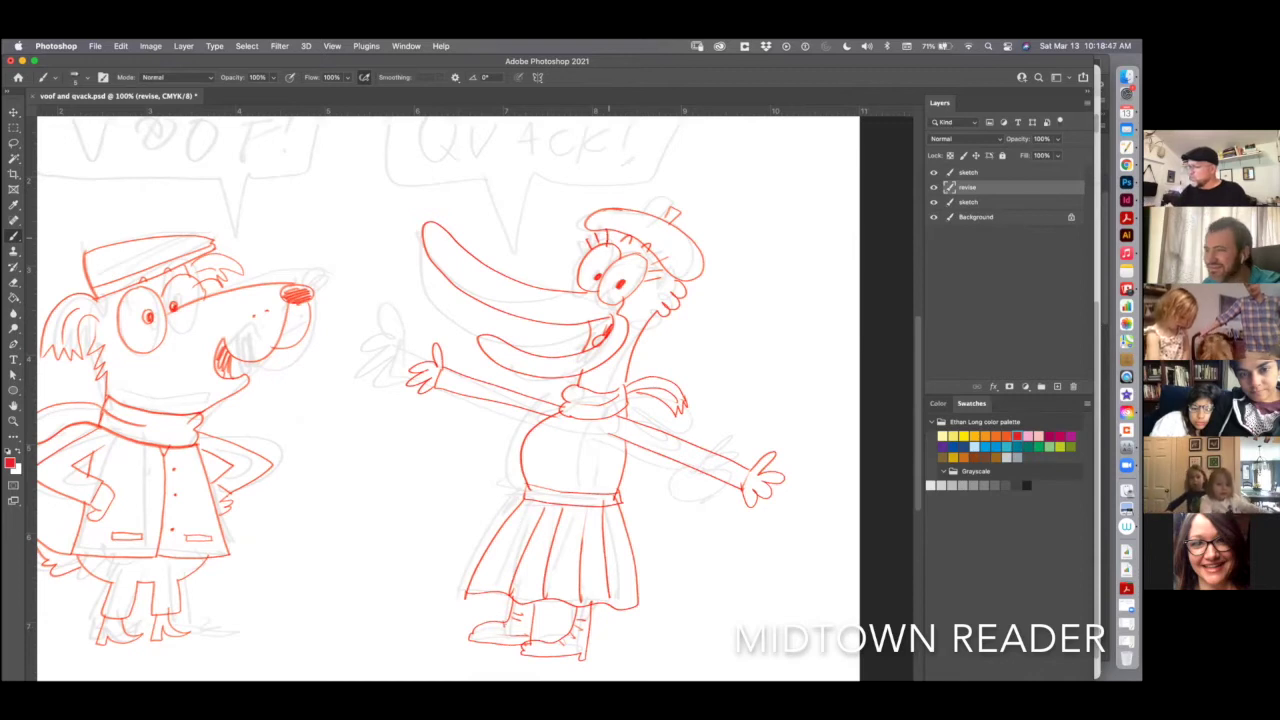
- Redraw the dog's speech bubble with its pointer and letter VOOF! inside it
{"action": "key", "text": "h"}
{"action": "left_click_drag", "start_coordinate": [618, 510], "coordinate": [242, 293]}
{"action": "mouse_move", "coordinate": [234, 224]}
{"action": "left_mouse_down"}
{"action": "mouse_move", "coordinate": [235, 260]}
{"action": "mouse_move", "coordinate": [358, 298]}
{"action": "mouse_move", "coordinate": [436, 360]}
{"action": "mouse_move", "coordinate": [526, 256]}
{"action": "mouse_move", "coordinate": [456, 210]}
{"action": "mouse_move", "coordinate": [270, 207]}
{"action": "mouse_move", "coordinate": [234, 228]}
{"action": "mouse_move", "coordinate": [410, 258]}
{"action": "mouse_move", "coordinate": [396, 245]}
{"action": "mouse_move", "coordinate": [448, 282]}
{"action": "left_mouse_up"}
{"action": "mouse_move", "coordinate": [447, 245]}
{"action": "left_mouse_down"}
{"action": "mouse_move", "coordinate": [468, 242]}
{"action": "mouse_move", "coordinate": [465, 256]}
{"action": "left_mouse_up"}
{"action": "left_click_drag", "start_coordinate": [494, 230], "coordinate": [490, 268]}
{"action": "left_click", "coordinate": [488, 277]}
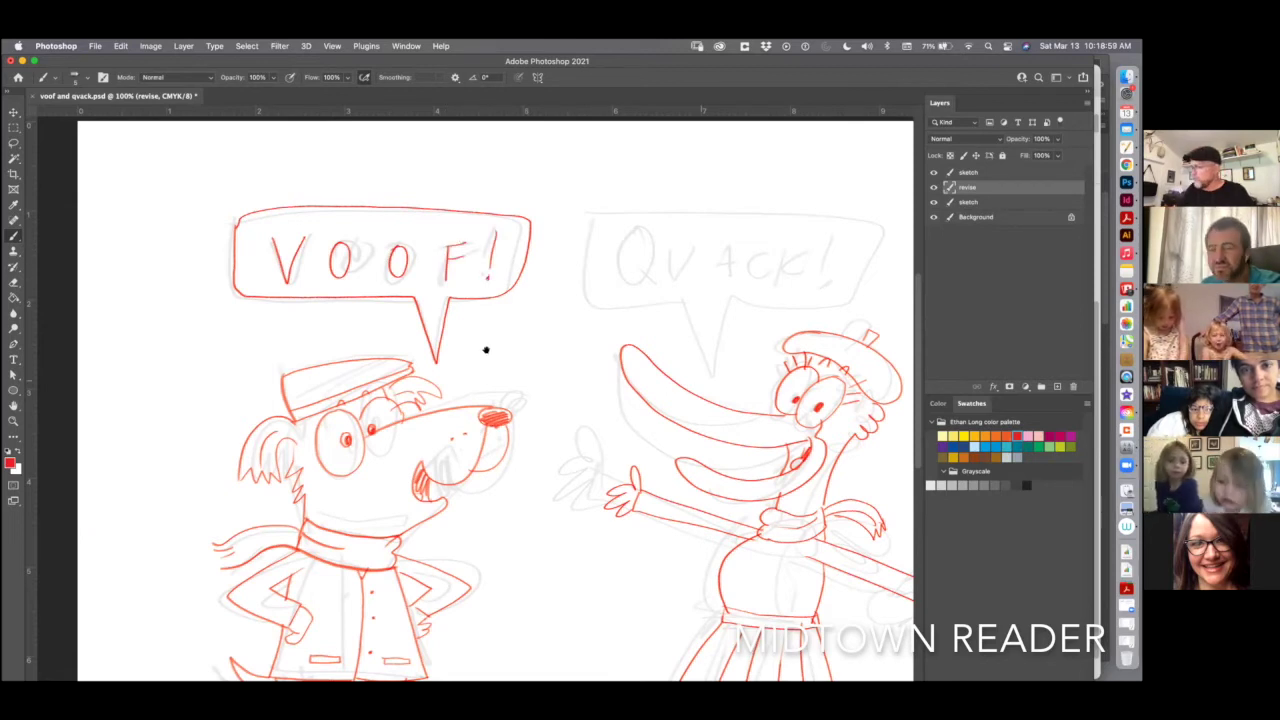
- Redraw the duck's speech bubble with its pointer and letter QVACK! inside it
{"action": "scroll", "coordinate": [480, 349], "scroll_direction": "right", "scroll_amount": 5}
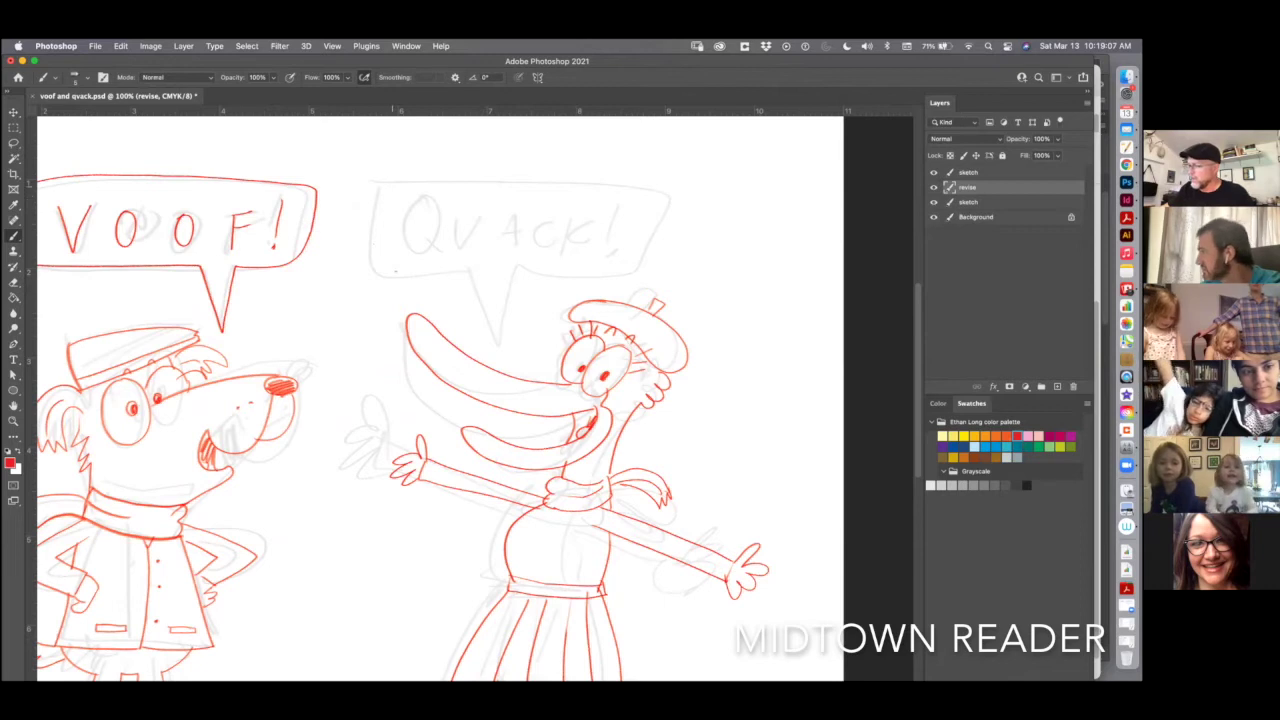
{"action": "mouse_move", "coordinate": [384, 182]}
{"action": "left_mouse_down"}
{"action": "mouse_move", "coordinate": [496, 306]}
{"action": "mouse_move", "coordinate": [521, 308]}
{"action": "mouse_move", "coordinate": [610, 278]}
{"action": "mouse_move", "coordinate": [677, 199]}
{"action": "mouse_move", "coordinate": [382, 182]}
{"action": "left_mouse_up"}
{"action": "mouse_move", "coordinate": [444, 208]}
{"action": "left_mouse_down"}
{"action": "mouse_move", "coordinate": [412, 234]}
{"action": "mouse_move", "coordinate": [446, 210]}
{"action": "mouse_move", "coordinate": [452, 258]}
{"action": "mouse_move", "coordinate": [480, 254]}
{"action": "mouse_move", "coordinate": [502, 212]}
{"action": "mouse_move", "coordinate": [542, 252]}
{"action": "mouse_move", "coordinate": [566, 236]}
{"action": "mouse_move", "coordinate": [586, 252]}
{"action": "left_mouse_up"}
{"action": "mouse_move", "coordinate": [598, 220]}
{"action": "left_mouse_down"}
{"action": "mouse_move", "coordinate": [600, 258]}
{"action": "mouse_move", "coordinate": [624, 256]}
{"action": "left_mouse_up"}
{"action": "left_click_drag", "start_coordinate": [652, 210], "coordinate": [644, 248]}
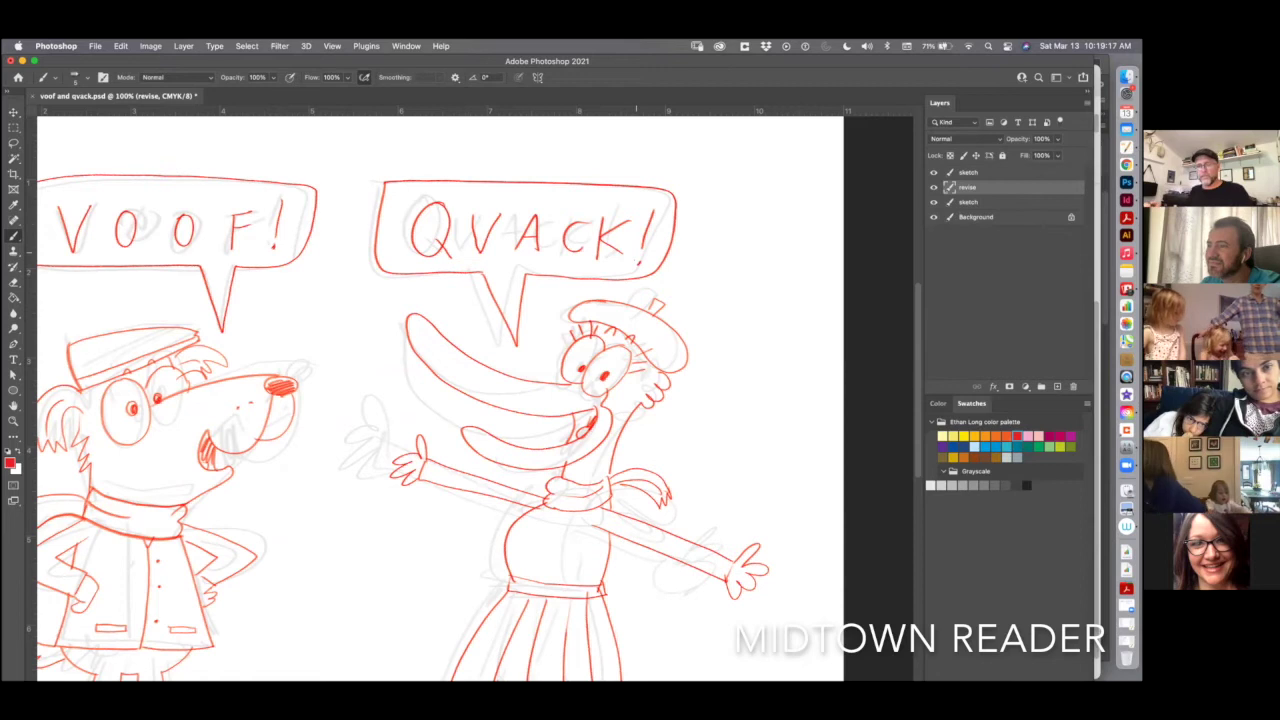
- Lasso the duck with its speech bubble, scale the selection down slightly and reposition it beside the dog
{"action": "scroll", "coordinate": [636, 255], "scroll_direction": "up", "scroll_amount": 3}
{"action": "scroll", "coordinate": [636, 255], "scroll_direction": "down", "scroll_amount": 6}
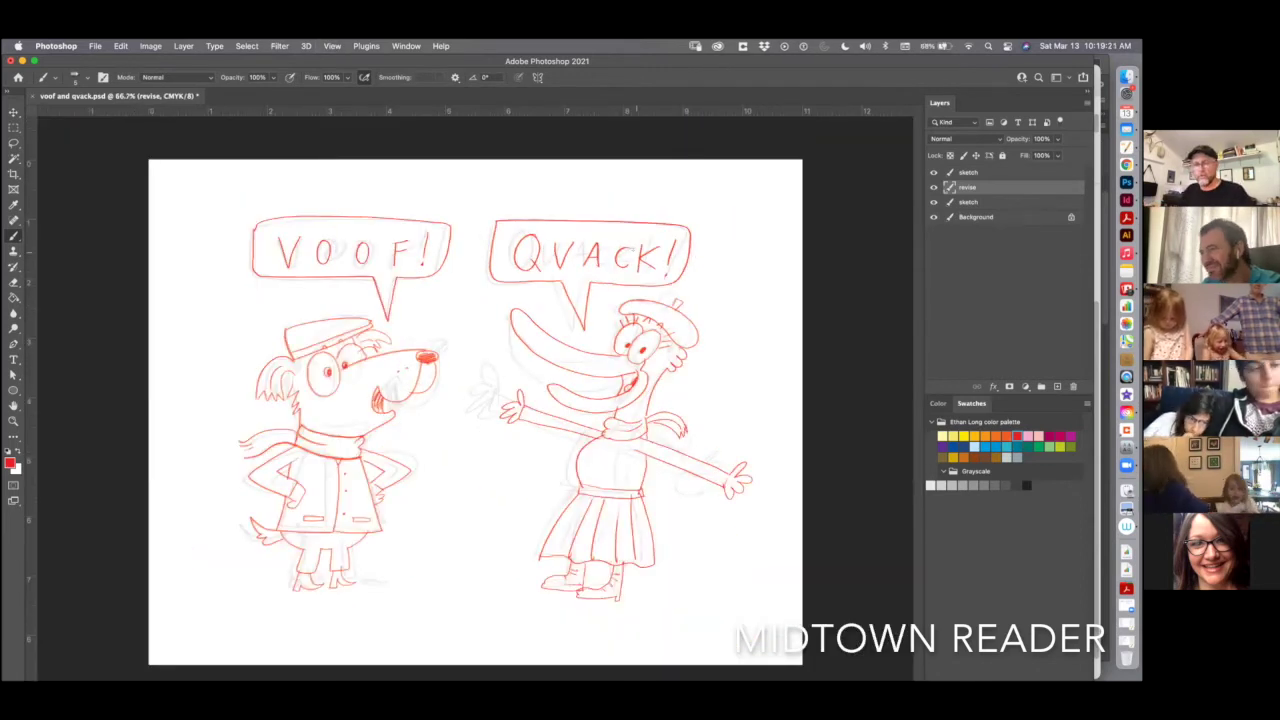
{"action": "key", "text": "l"}
{"action": "mouse_move", "coordinate": [482, 312]}
{"action": "left_mouse_down"}
{"action": "mouse_move", "coordinate": [523, 620]}
{"action": "mouse_move", "coordinate": [730, 244]}
{"action": "mouse_move", "coordinate": [534, 171]}
{"action": "mouse_move", "coordinate": [457, 234]}
{"action": "left_mouse_up"}
{"action": "left_click", "coordinate": [120, 46]}
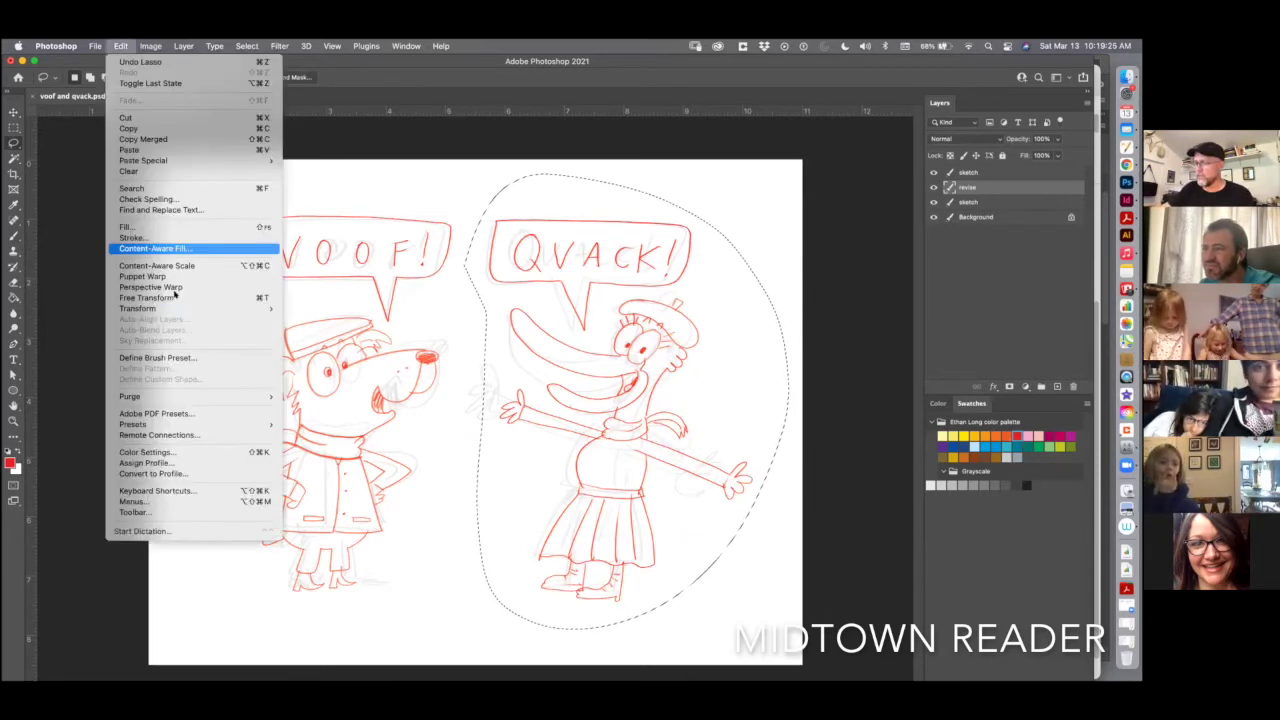
{"action": "mouse_move", "coordinate": [190, 309]}
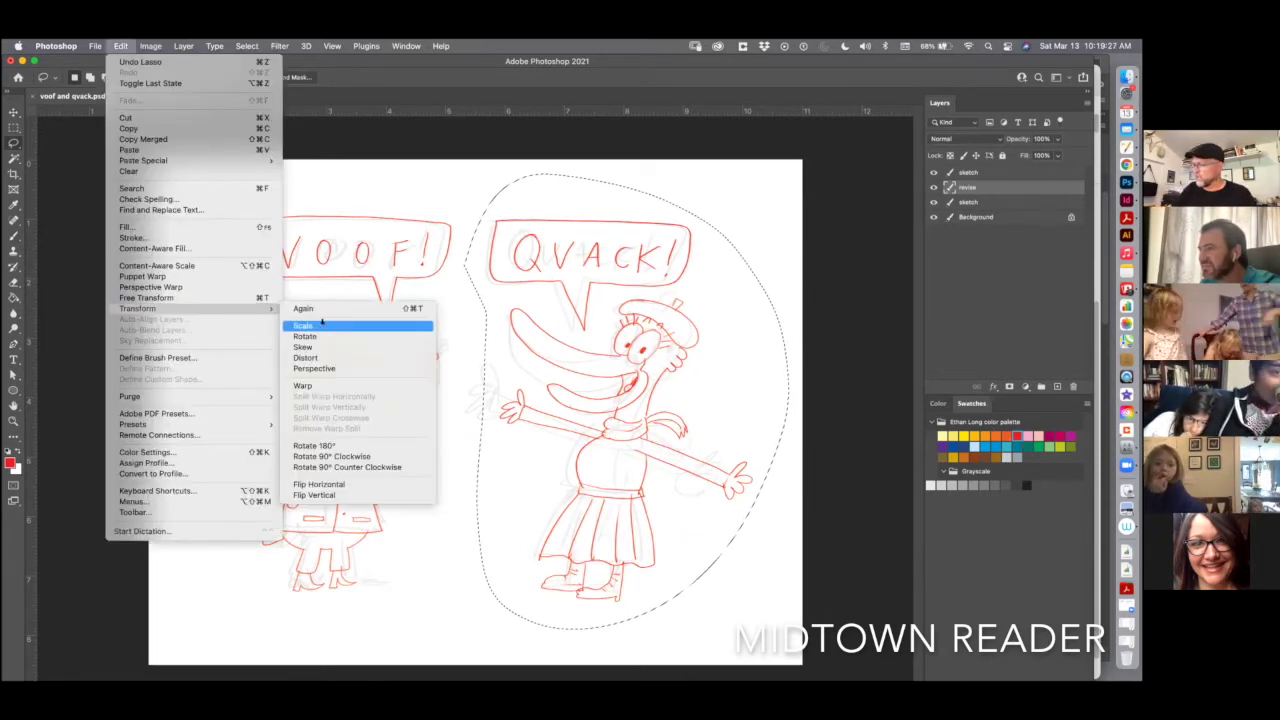
{"action": "left_click", "coordinate": [321, 325]}
{"action": "left_click_drag", "start_coordinate": [786, 177], "coordinate": [764, 208]}
{"action": "mouse_move", "coordinate": [655, 350]}
{"action": "left_mouse_down"}
{"action": "mouse_move", "coordinate": [660, 334]}
{"action": "mouse_move", "coordinate": [658, 357]}
{"action": "left_mouse_up"}
{"action": "key", "text": "Return"}
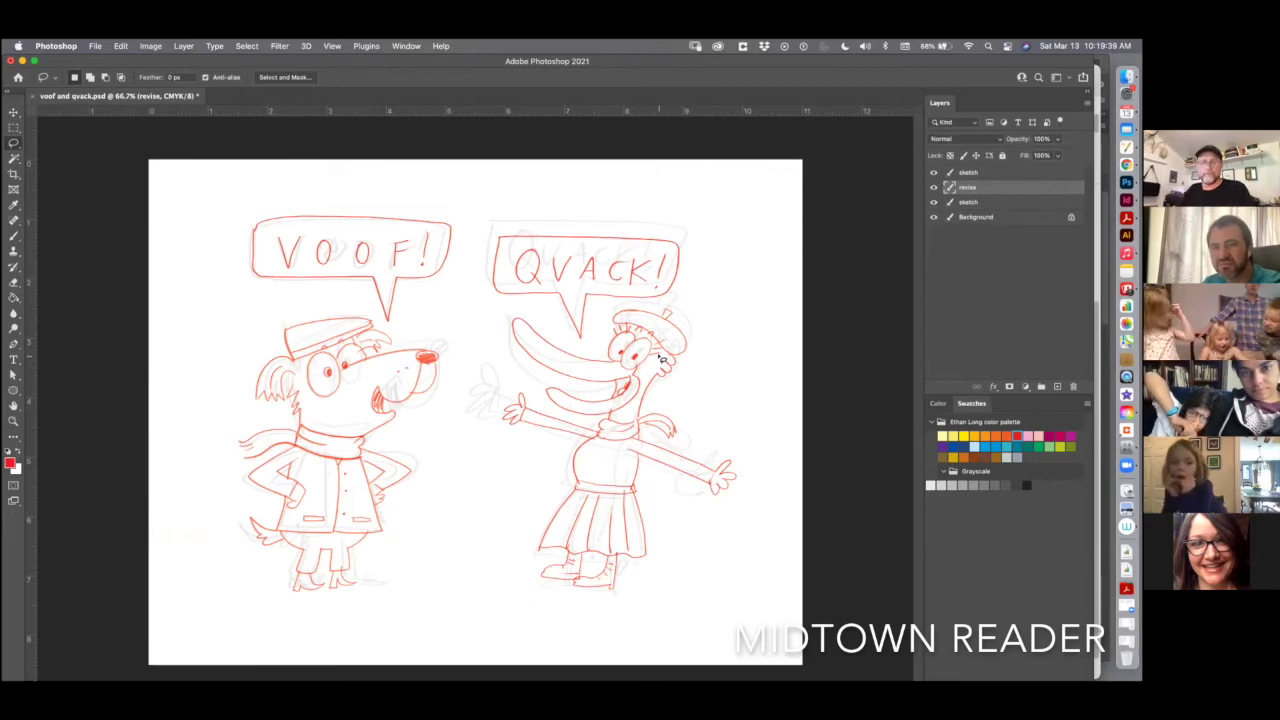
- Return to the Brush tool, compare the revise layer with the rough by toggling it, and hide the lower sketch layer
{"action": "key", "text": "b"}
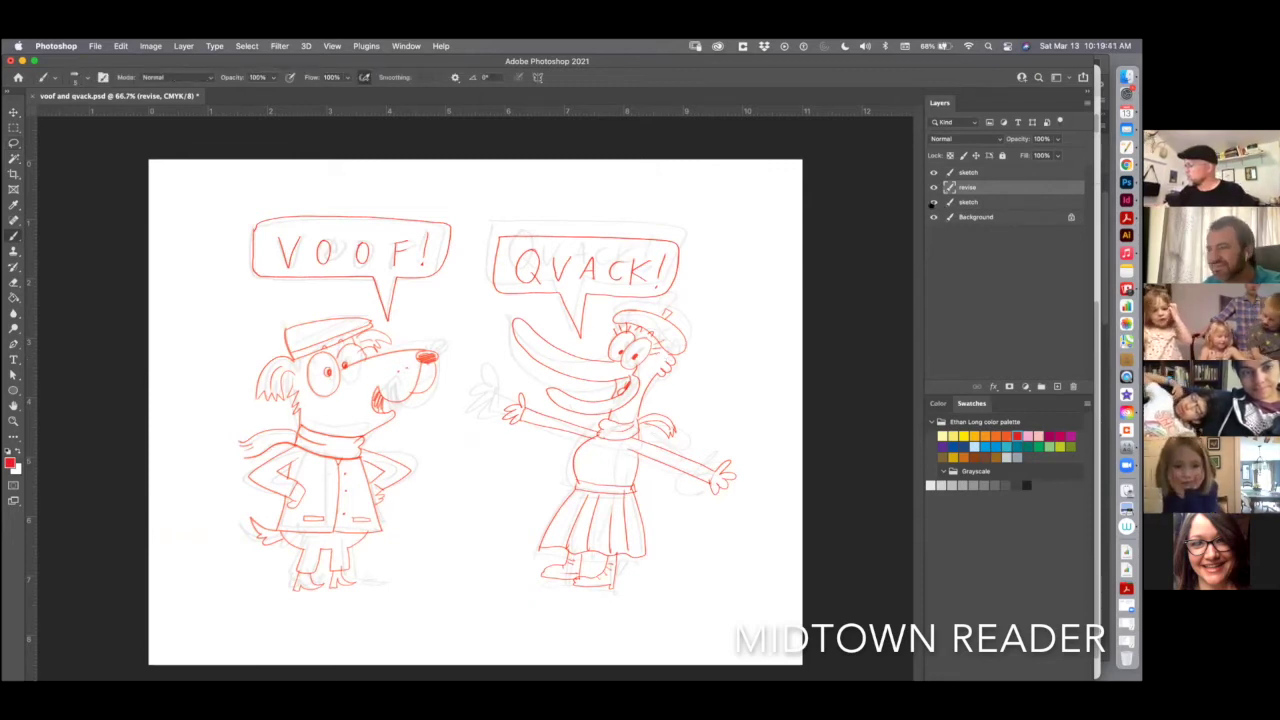
{"action": "left_click", "coordinate": [933, 187]}
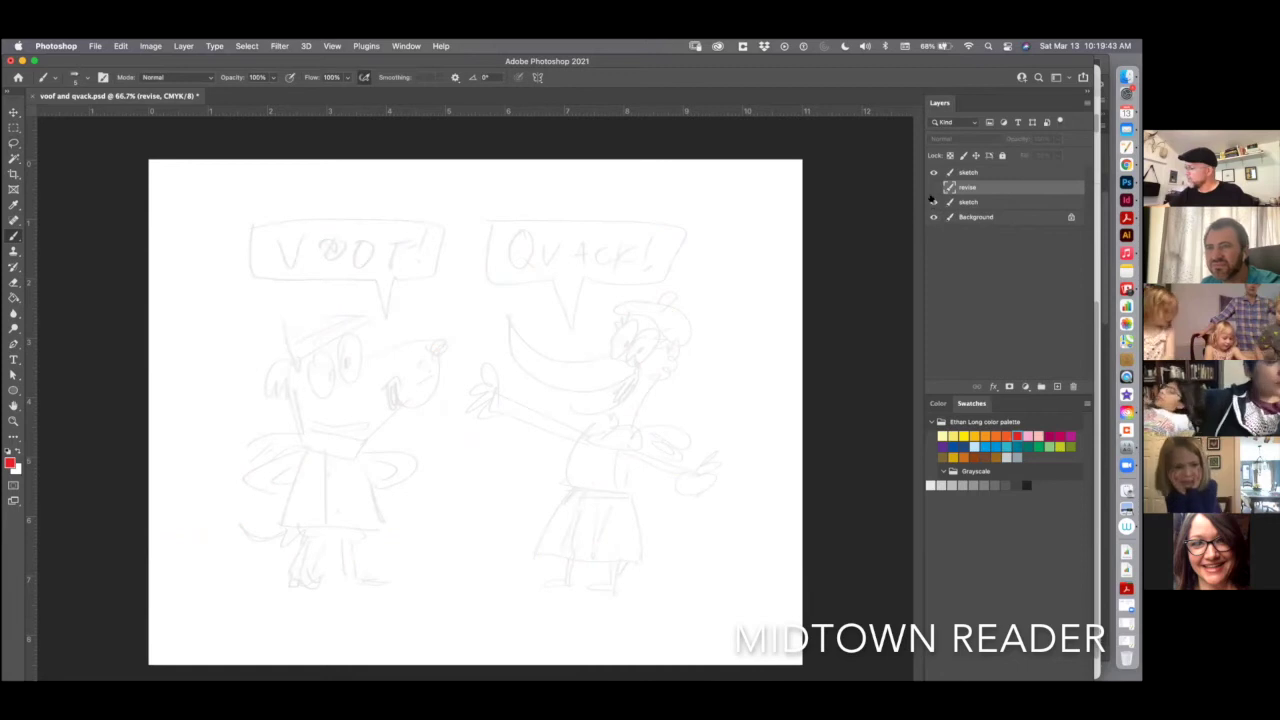
{"action": "left_click", "coordinate": [933, 203]}
{"action": "left_click", "coordinate": [933, 187]}
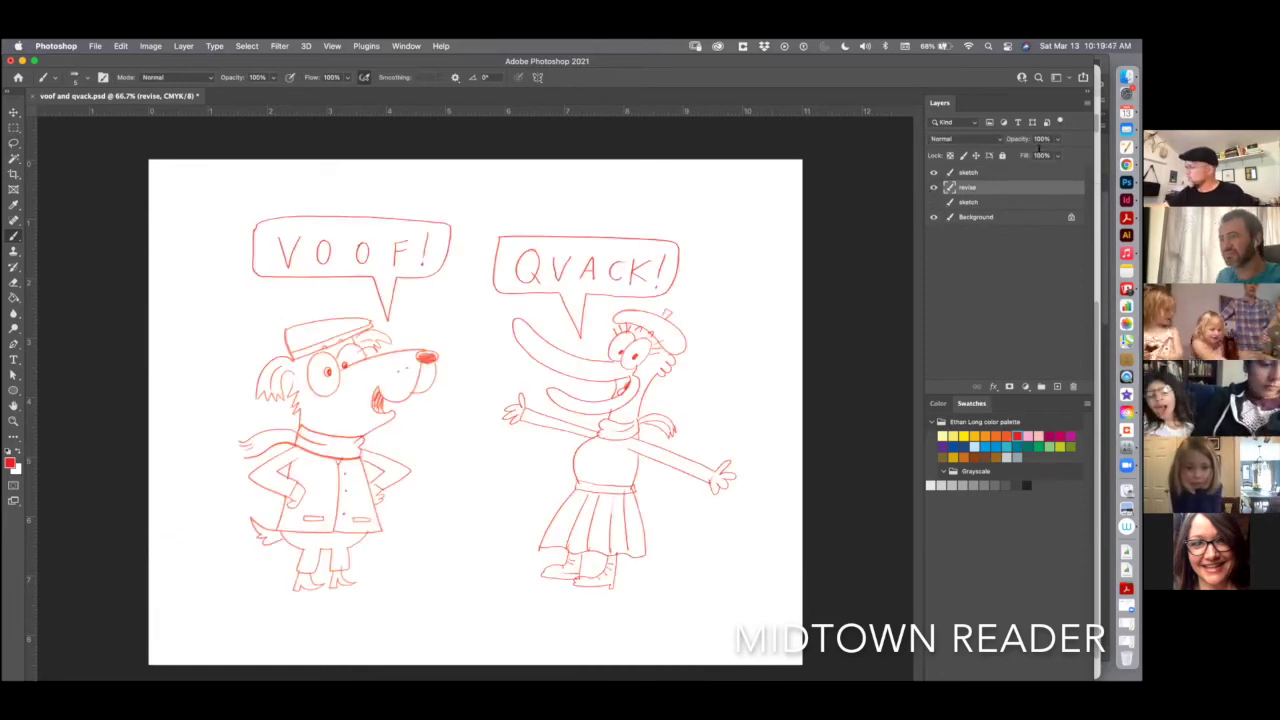
- Lower the revise layer's opacity to 5%
{"action": "left_click", "coordinate": [1025, 141]}
{"action": "type", "text": "5"}
{"action": "key", "text": "Return"}
- Choose the Hard Round 5 brush for working on the dog's head
{"action": "key", "text": "super+equal"}
{"action": "key", "text": "super+equal"}
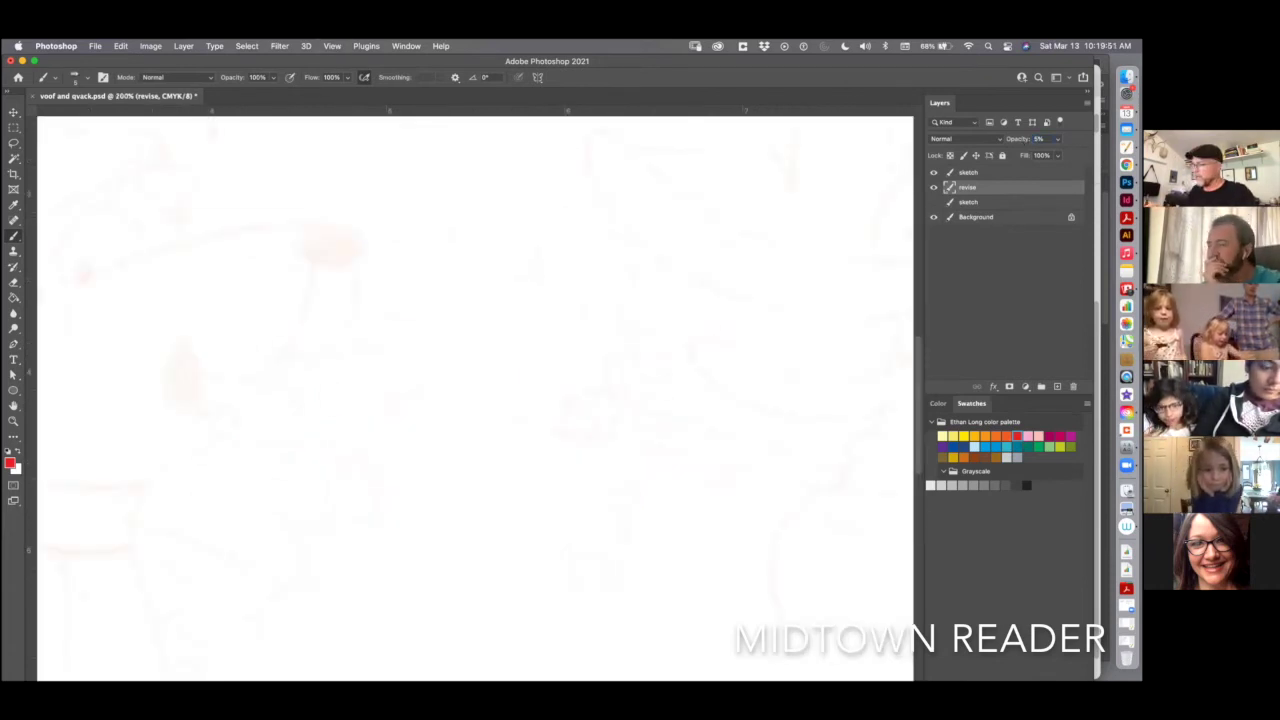
{"action": "scroll", "coordinate": [607, 597], "scroll_direction": "left", "scroll_amount": 5}
{"action": "scroll", "coordinate": [600, 557], "scroll_direction": "up", "scroll_amount": 2}
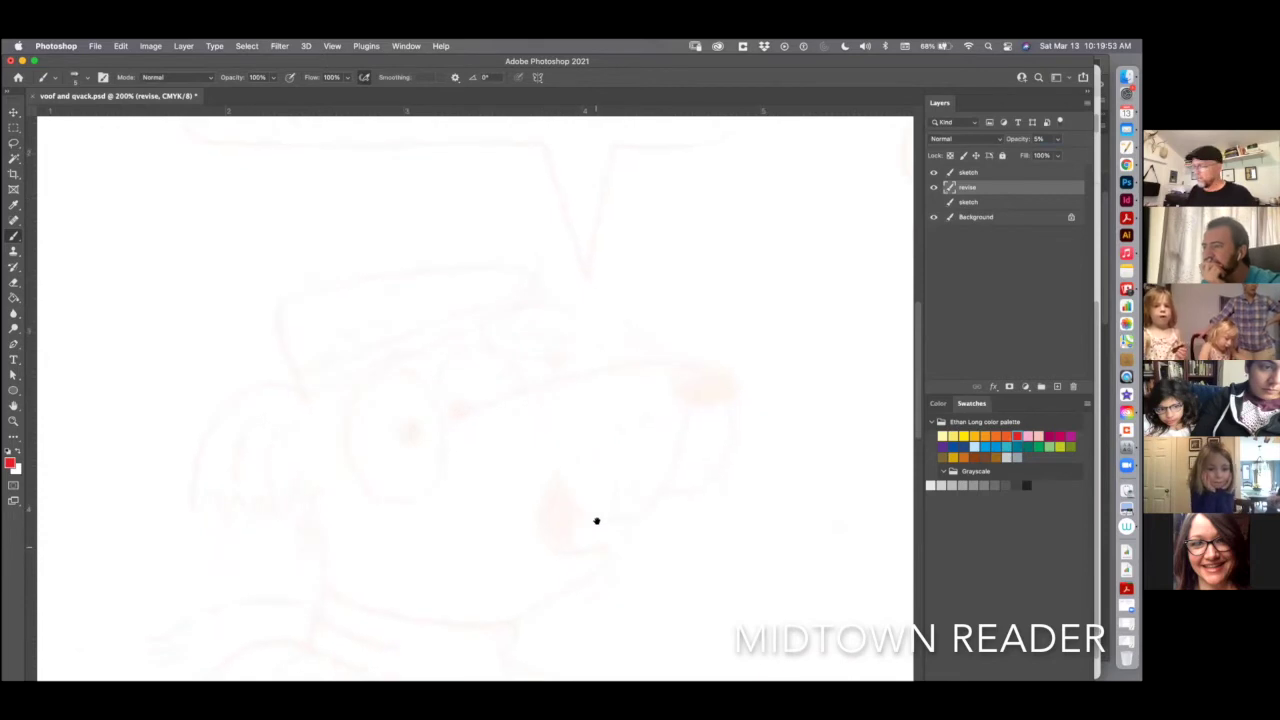
{"action": "right_click", "coordinate": [630, 440]}
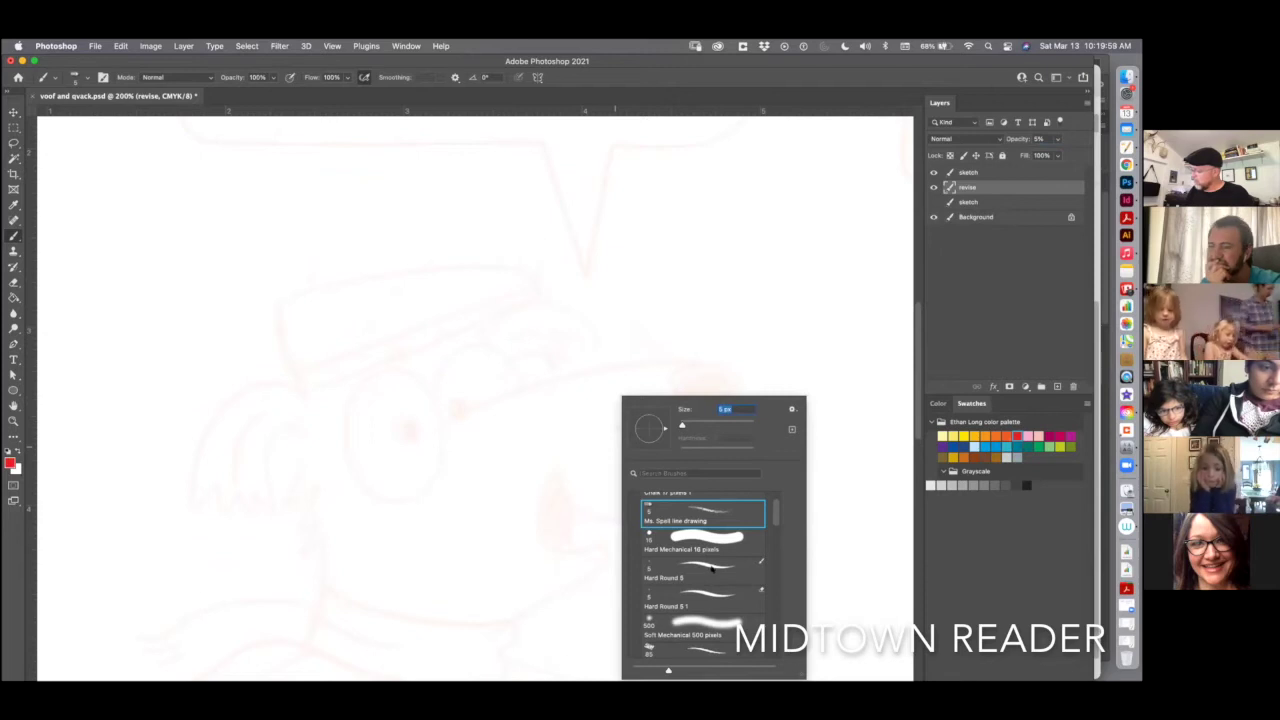
{"action": "double_click", "coordinate": [712, 568]}
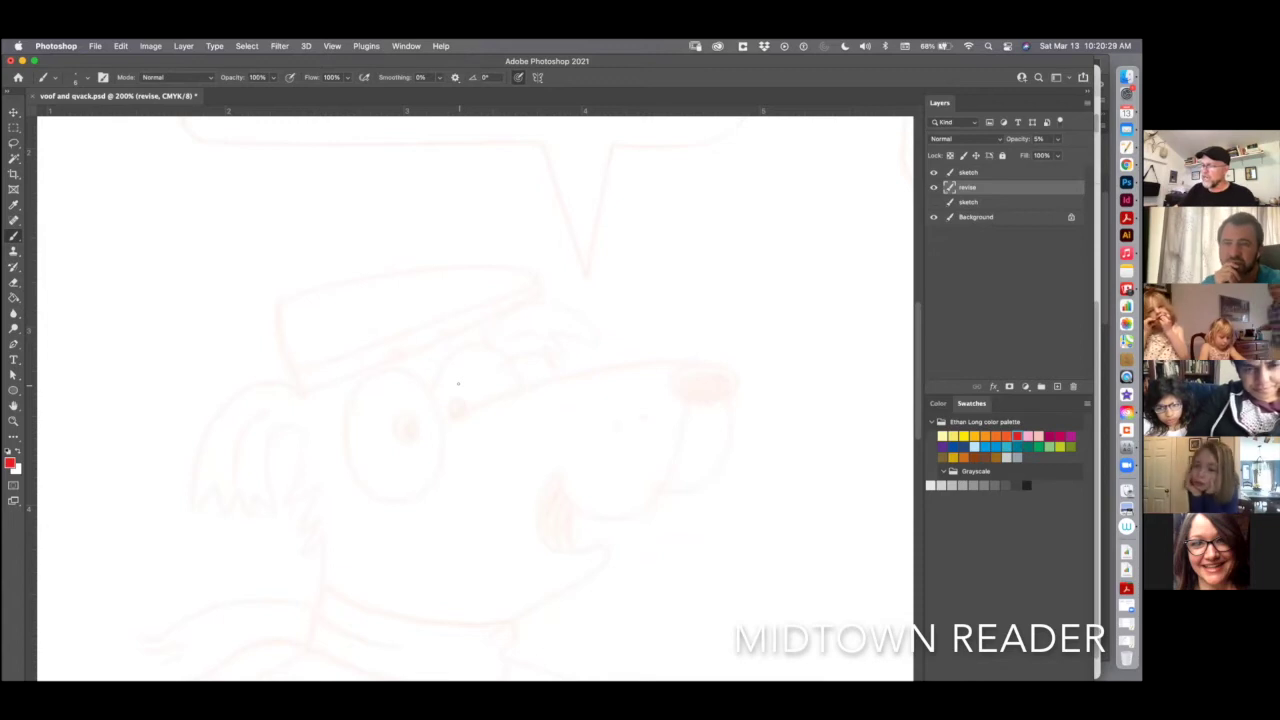
- Try out larger and smaller brush sizes, test a stroke near the dog's eyes on the revise layer, and undo it
{"action": "key", "text": "bracketright"}
{"action": "key", "text": "bracketright"}
{"action": "key", "text": "bracketright"}
{"action": "key", "text": "bracketright"}
{"action": "key", "text": "bracketright"}
{"action": "key", "text": "bracketright"}
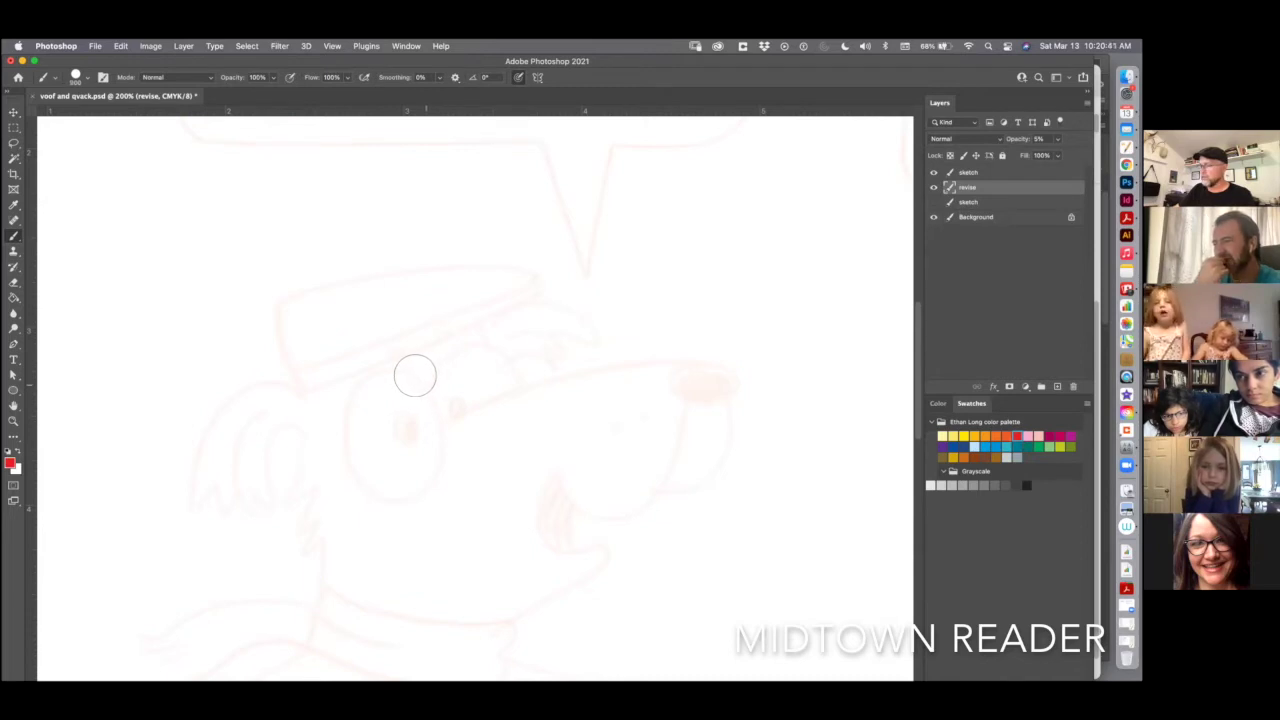
{"action": "key", "text": "["}
{"action": "key", "text": "["}
{"action": "key", "text": "["}
{"action": "key", "text": "["}
{"action": "key", "text": "["}
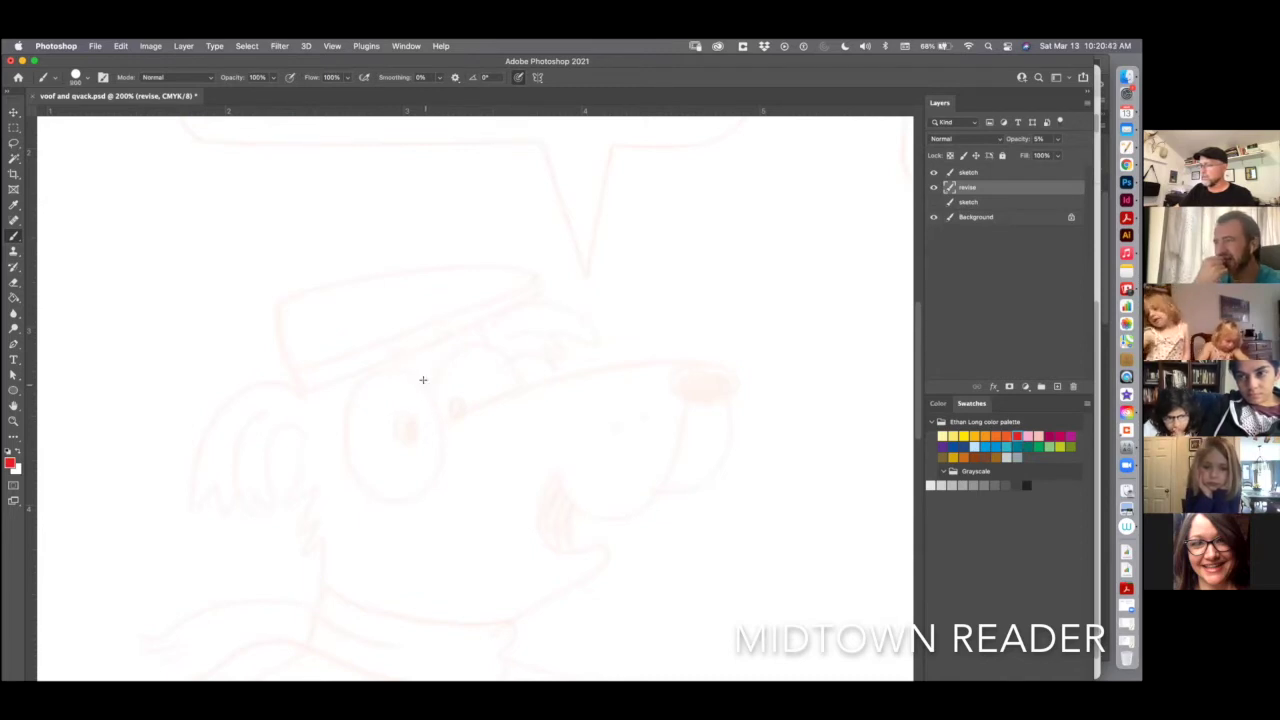
{"action": "key", "text": "bracketright"}
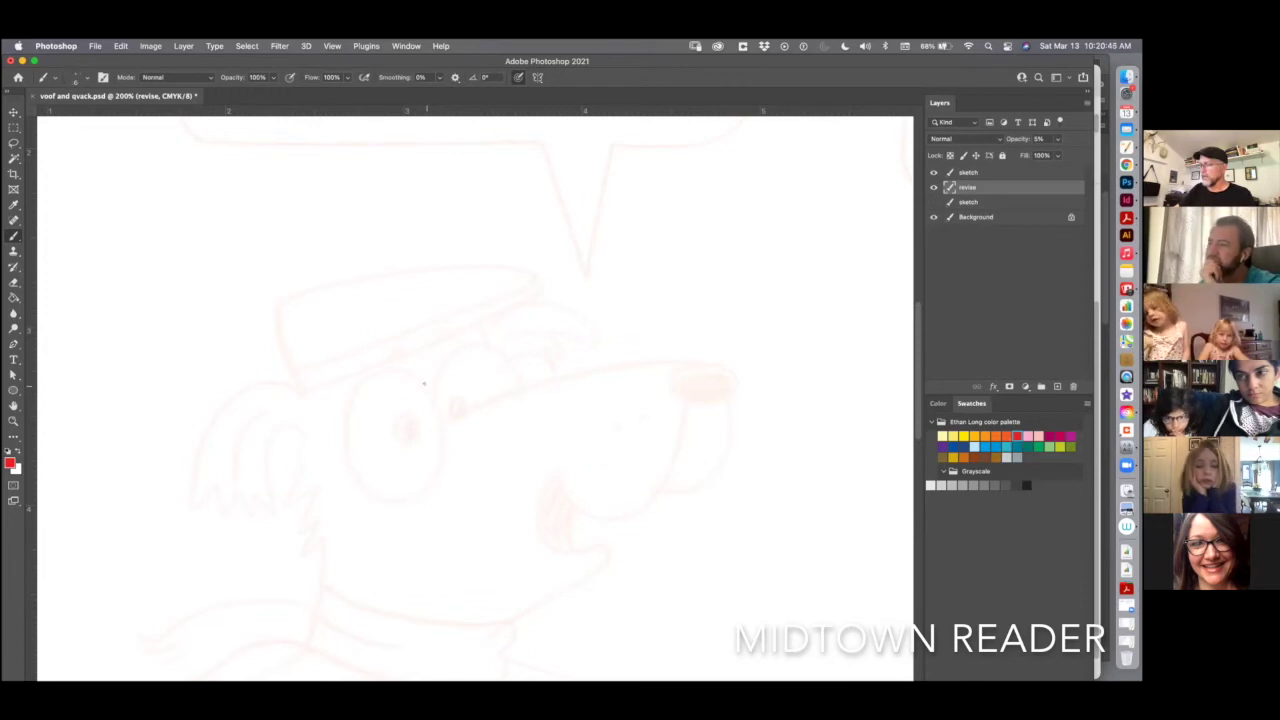
{"action": "key", "text": "bracketright"}
{"action": "key", "text": "bracketright"}
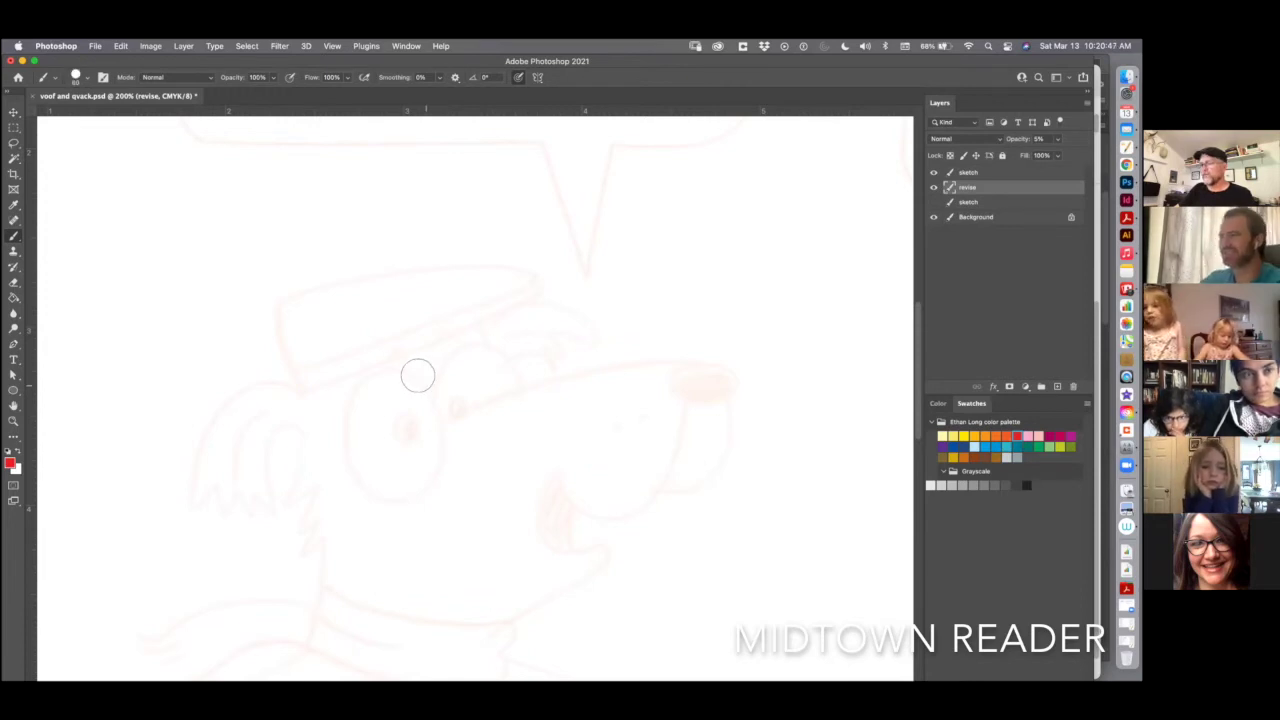
{"action": "left_click_drag", "start_coordinate": [411, 374], "coordinate": [476, 362]}
{"action": "key", "text": "super+z"}
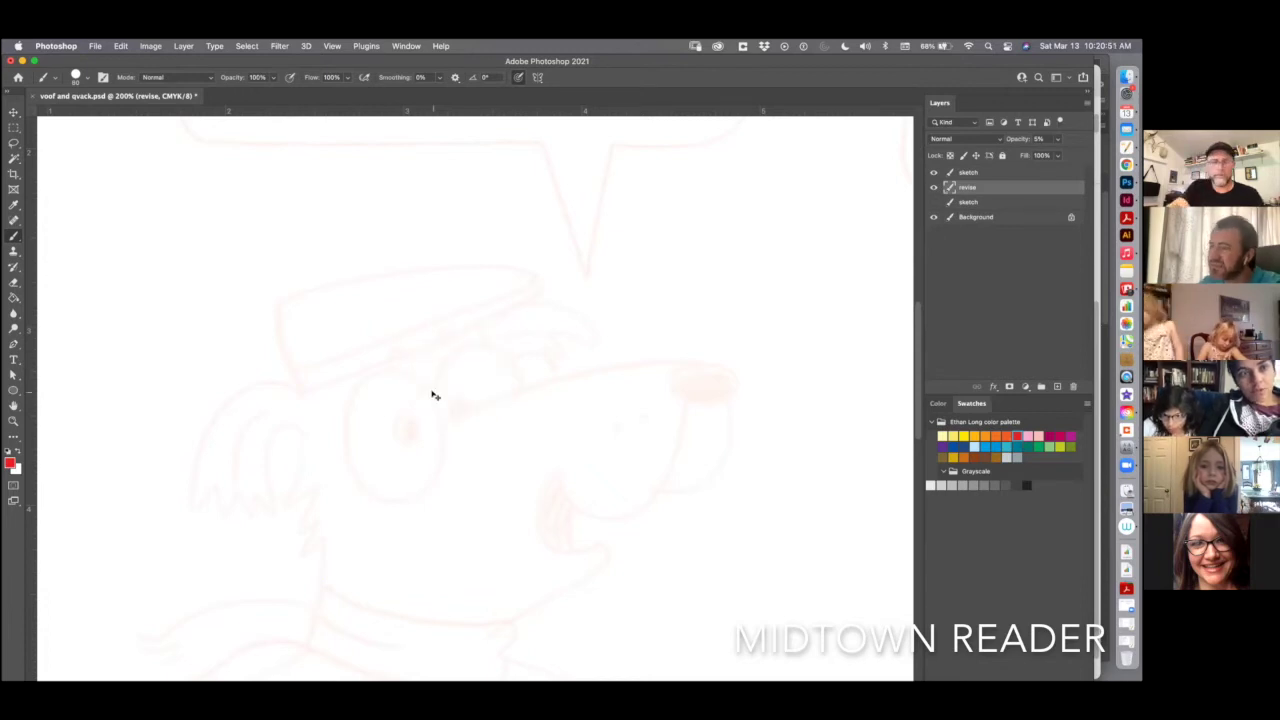
- Create a new layer named ink above the revise layer and return to the Brush tool
{"action": "key", "text": "k"}
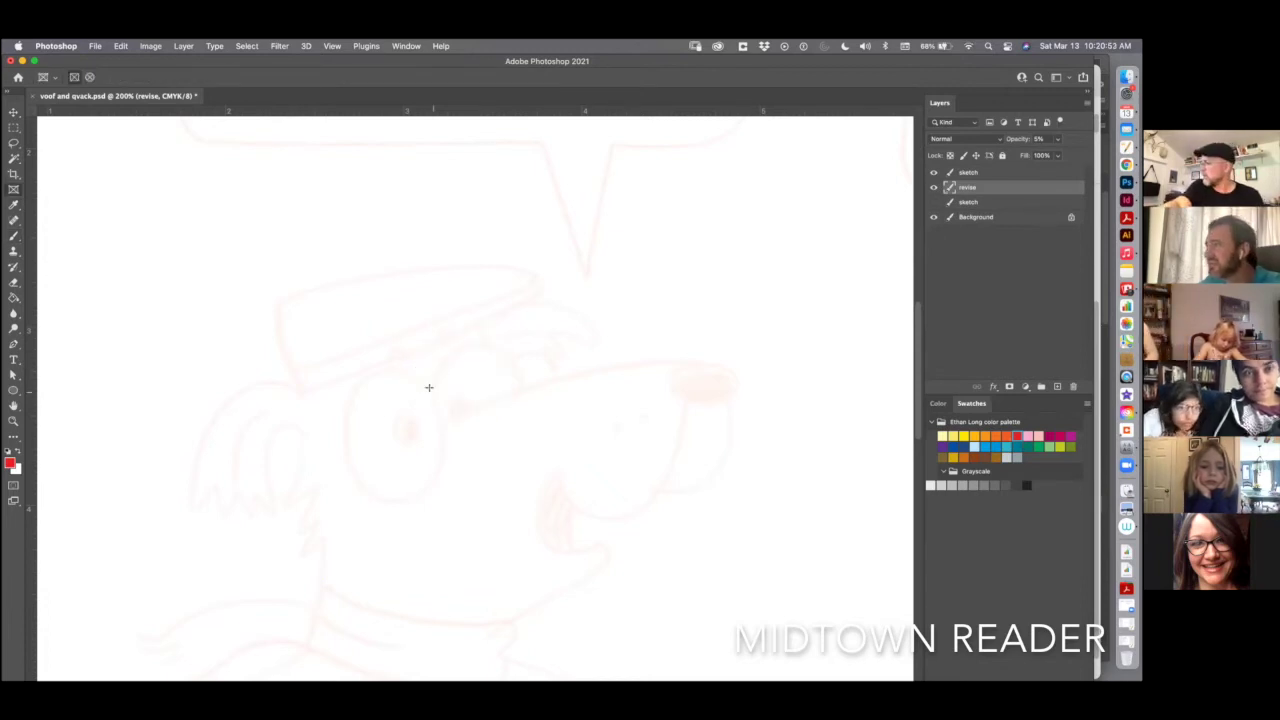
{"action": "key", "text": "super+shift+n"}
{"action": "type", "text": "ink"}
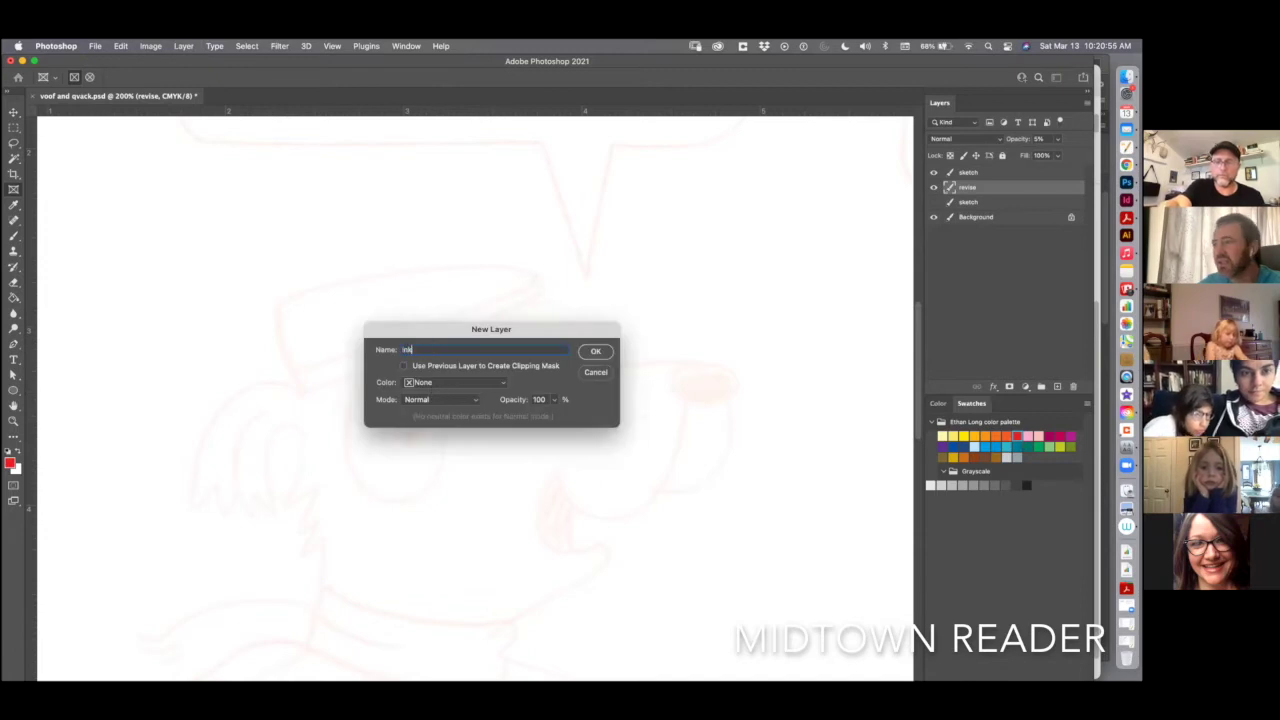
{"action": "key", "text": "Return"}
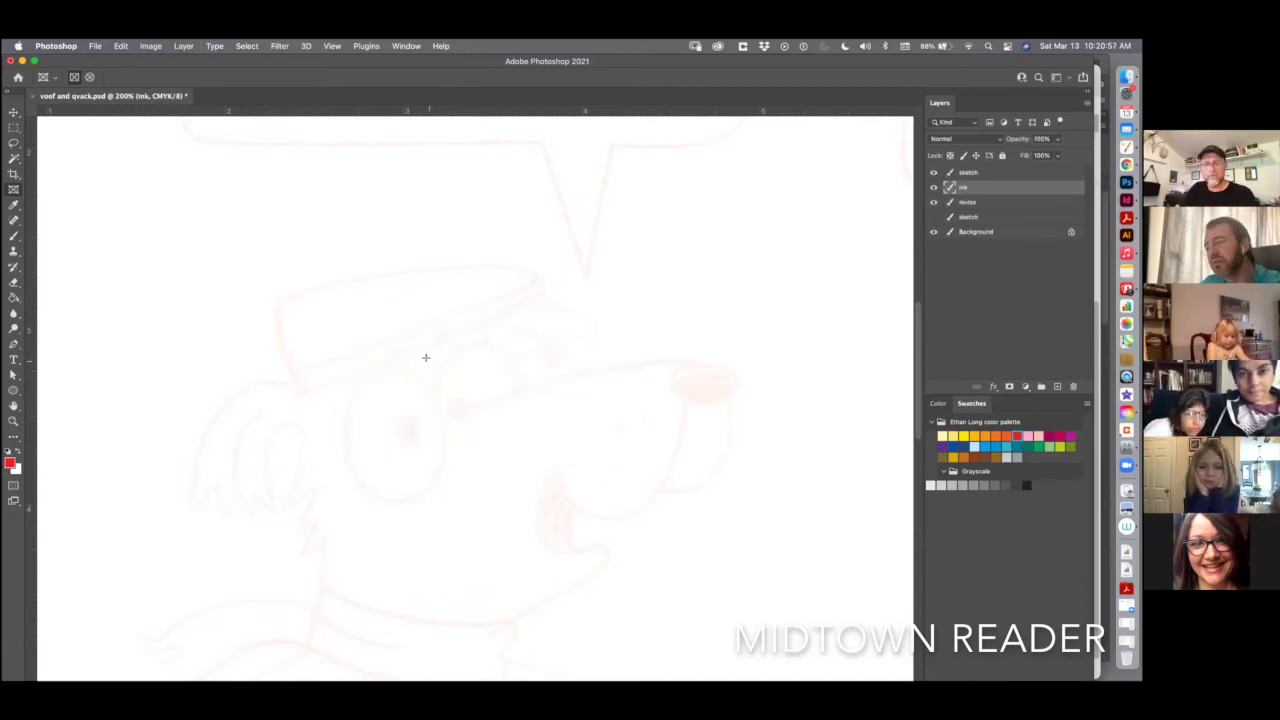
{"action": "key", "text": "b"}
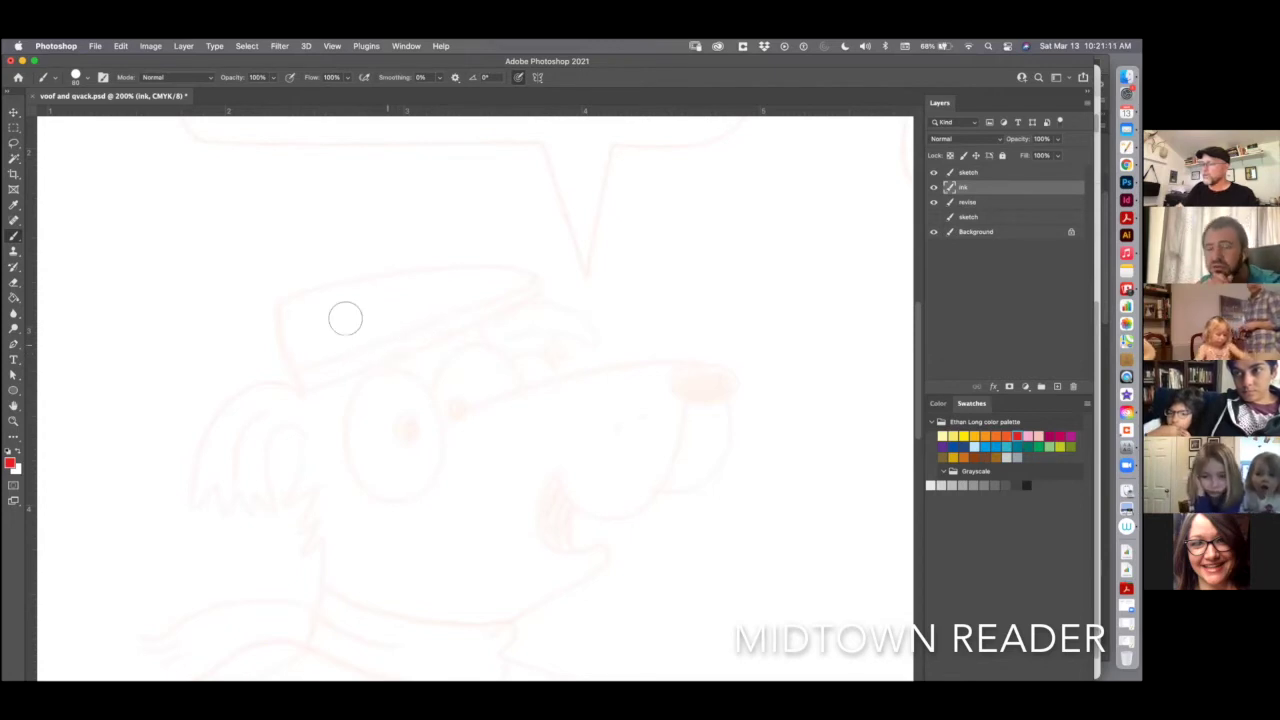
- Paint red test dots and curved lines in different brush sizes over the dog's head on the ink layer
{"action": "mouse_move", "coordinate": [343, 314]}
{"action": "left_mouse_down"}
{"action": "mouse_move", "coordinate": [356, 333]}
{"action": "mouse_move", "coordinate": [350, 310]}
{"action": "left_mouse_up"}
{"action": "key", "text": "bracketleft"}
{"action": "key", "text": "bracketleft"}
{"action": "key", "text": "bracketleft"}
{"action": "left_click", "coordinate": [492, 338]}
{"action": "left_click_drag", "start_coordinate": [613, 290], "coordinate": [552, 458]}
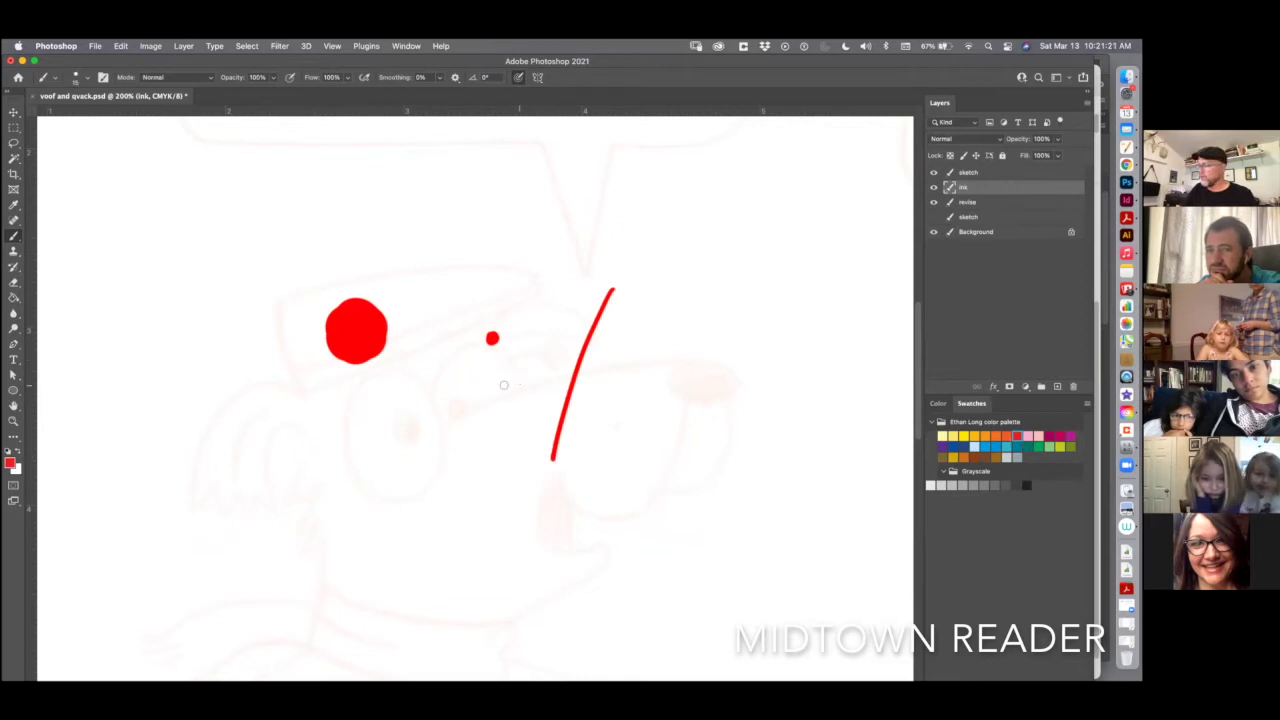
{"action": "left_click_drag", "start_coordinate": [160, 313], "coordinate": [337, 578]}
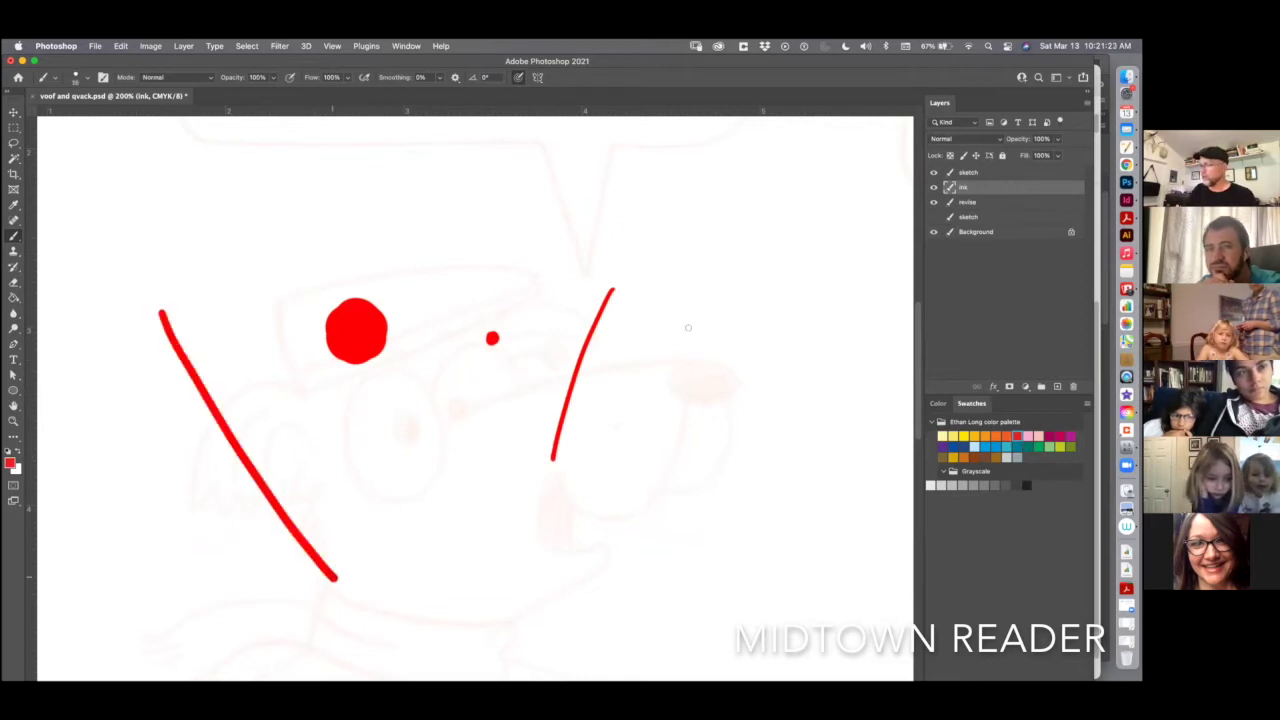
- Enlarge the brush enormously, paint a huge red test blob, and undo all the test marks on the ink layer
{"action": "key", "text": "bracketright"}
{"action": "key", "text": "bracketright"}
{"action": "key", "text": "bracketright"}
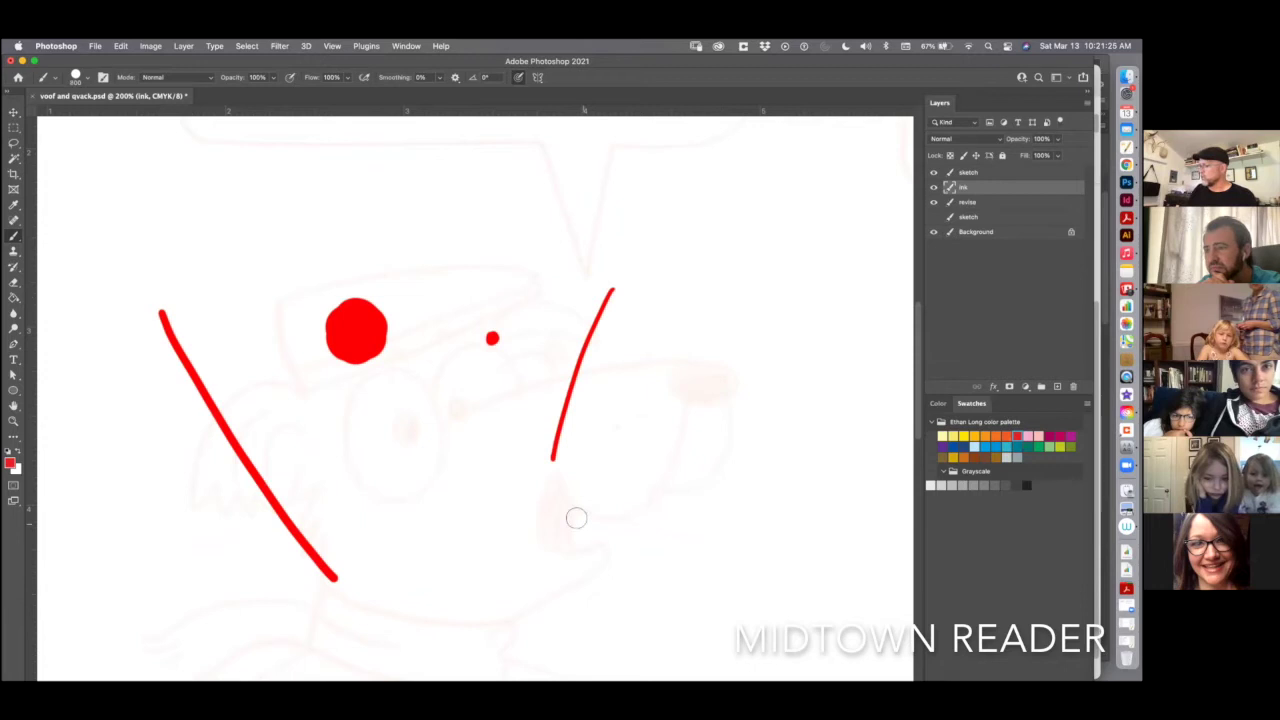
{"action": "key", "text": "bracketright"}
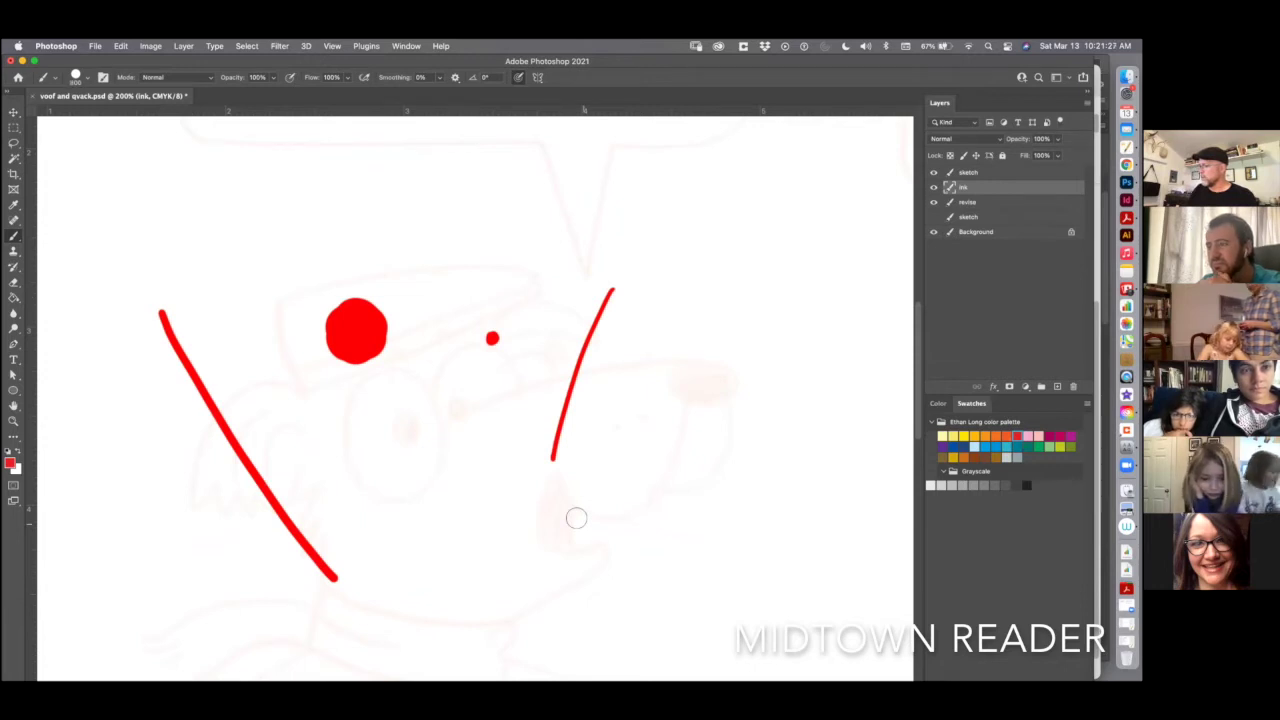
{"action": "left_click_drag", "start_coordinate": [576, 517], "coordinate": [576, 517]}
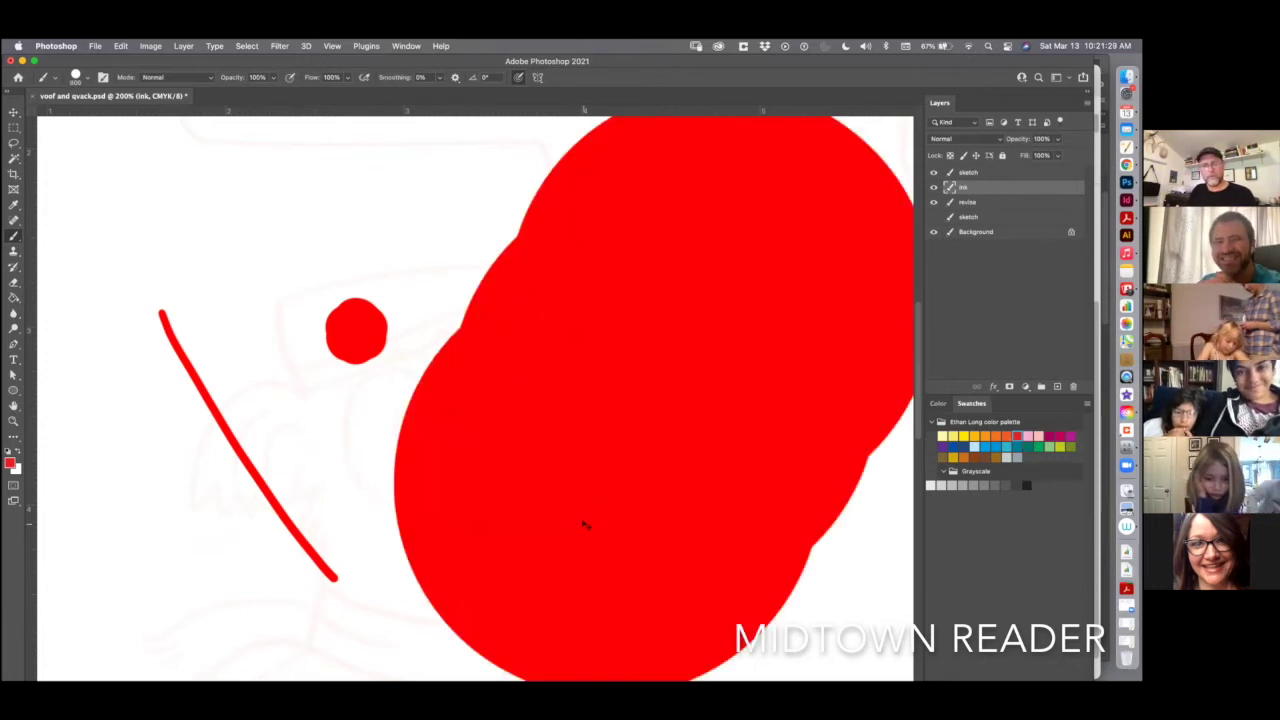
{"action": "key", "text": "super+z"}
{"action": "key", "text": "super+z"}
{"action": "key", "text": "super+z"}
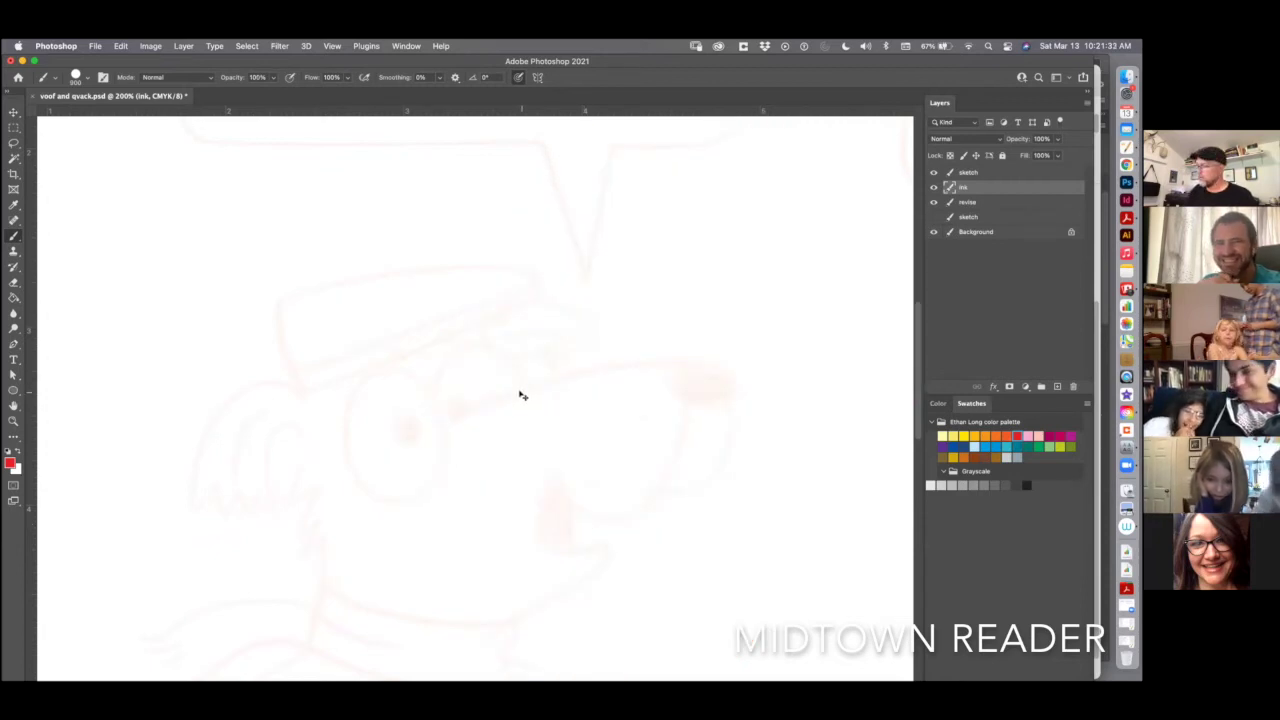
- Shrink the brush to a thin line, reset the colour to black, and ink the dog's hat with its lower band
{"action": "key", "text": "bracketleft"}
{"action": "key", "text": "bracketleft"}
{"action": "key", "text": "bracketleft"}
{"action": "key", "text": "bracketleft"}
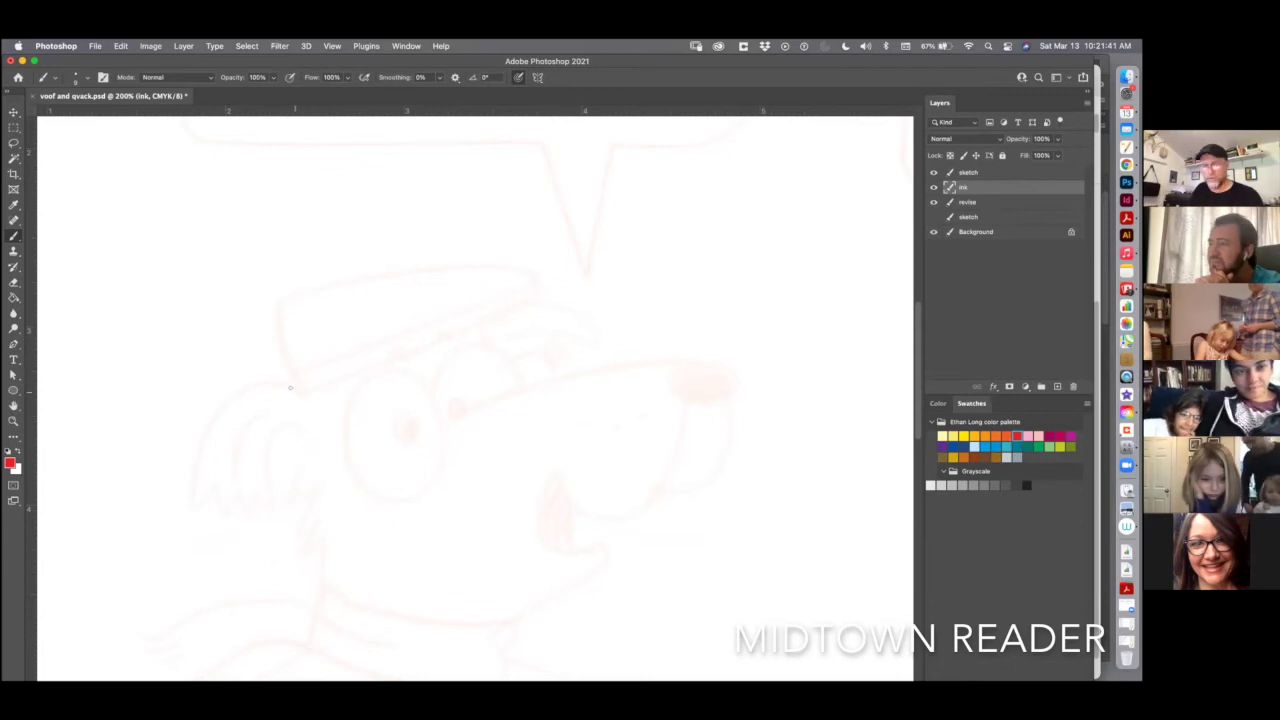
{"action": "key", "text": "d"}
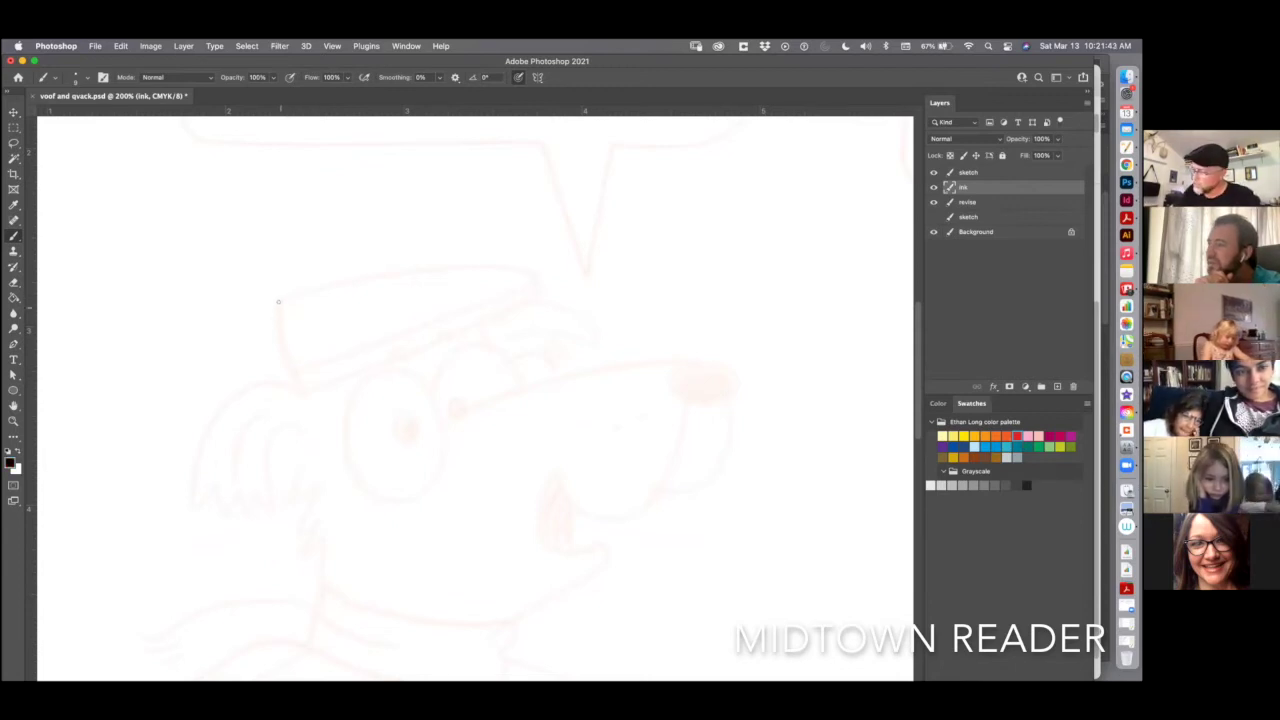
{"action": "left_click_drag", "start_coordinate": [275, 308], "coordinate": [305, 393]}
{"action": "mouse_move", "coordinate": [278, 299]}
{"action": "left_mouse_down"}
{"action": "mouse_move", "coordinate": [422, 268]}
{"action": "mouse_move", "coordinate": [510, 268]}
{"action": "mouse_move", "coordinate": [531, 277]}
{"action": "mouse_move", "coordinate": [533, 296]}
{"action": "left_mouse_up"}
{"action": "left_click_drag", "start_coordinate": [305, 393], "coordinate": [532, 297]}
{"action": "left_click_drag", "start_coordinate": [298, 372], "coordinate": [530, 285]}
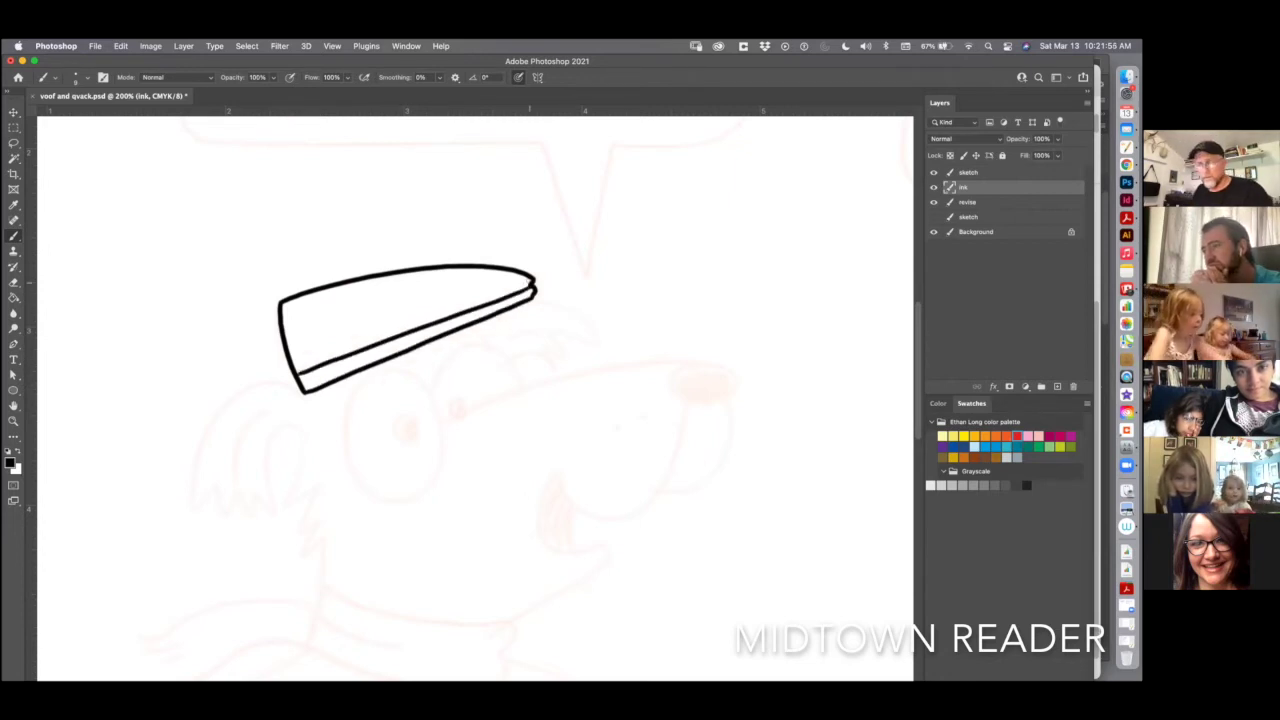
- Ink the dog's shaggy ear with its inner line and the jagged fur running down to the scarf
{"action": "scroll", "coordinate": [303, 405], "scroll_direction": "down", "scroll_amount": 3}
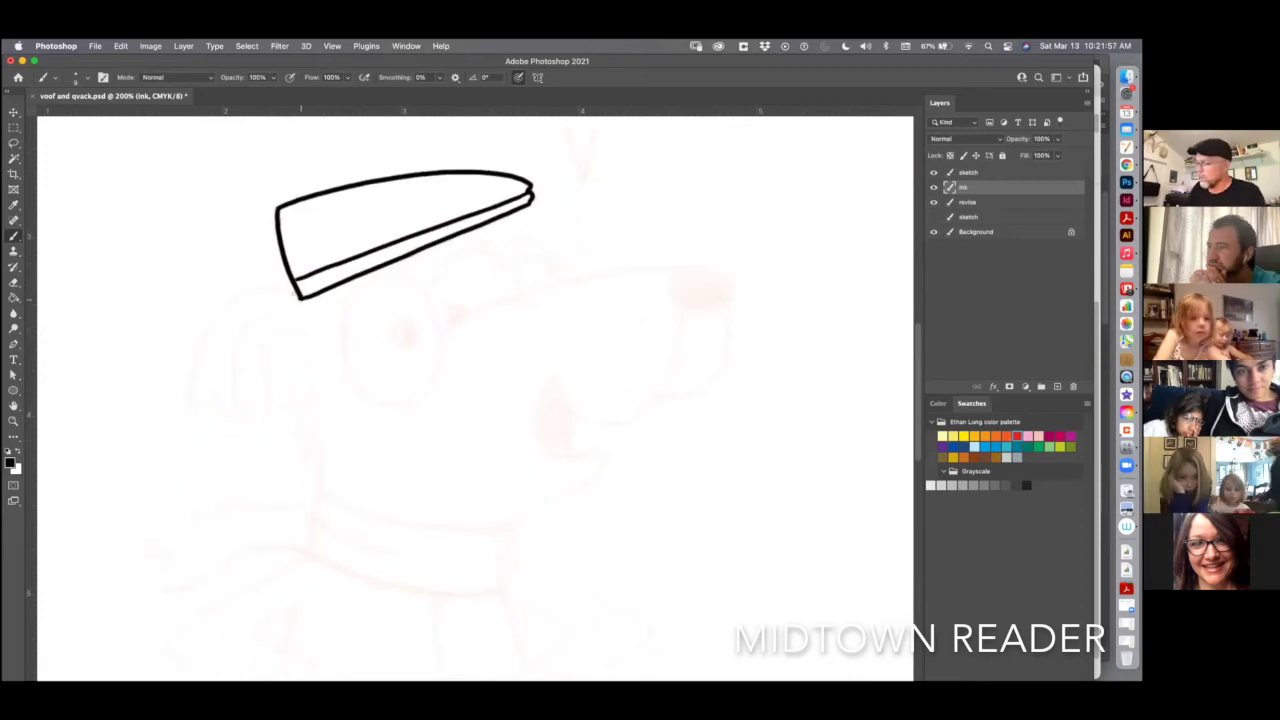
{"action": "mouse_move", "coordinate": [300, 296]}
{"action": "left_mouse_down"}
{"action": "mouse_move", "coordinate": [234, 297]}
{"action": "mouse_move", "coordinate": [190, 414]}
{"action": "mouse_move", "coordinate": [232, 398]}
{"action": "mouse_move", "coordinate": [270, 420]}
{"action": "mouse_move", "coordinate": [262, 350]}
{"action": "mouse_move", "coordinate": [297, 338]}
{"action": "mouse_move", "coordinate": [304, 350]}
{"action": "mouse_move", "coordinate": [226, 358]}
{"action": "mouse_move", "coordinate": [225, 376]}
{"action": "left_mouse_up"}
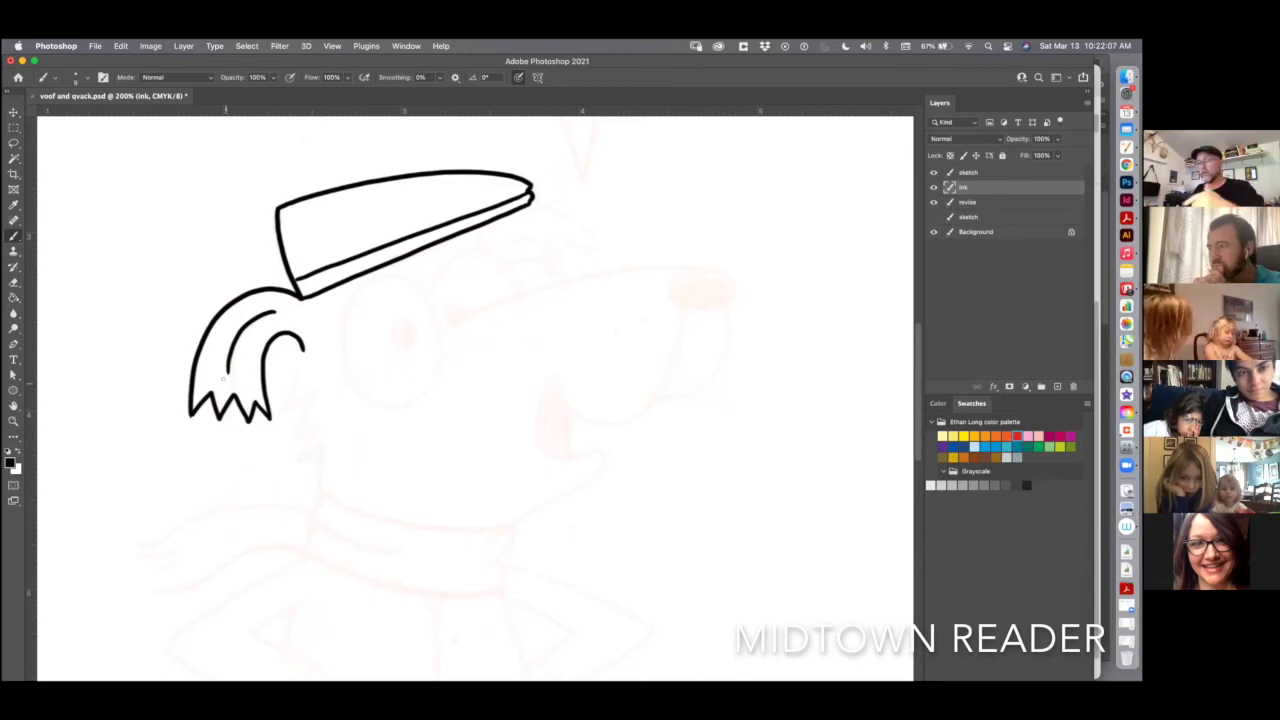
{"action": "mouse_move", "coordinate": [304, 348]}
{"action": "left_mouse_down"}
{"action": "mouse_move", "coordinate": [291, 403]}
{"action": "mouse_move", "coordinate": [316, 388]}
{"action": "mouse_move", "coordinate": [296, 434]}
{"action": "mouse_move", "coordinate": [320, 428]}
{"action": "mouse_move", "coordinate": [298, 452]}
{"action": "mouse_move", "coordinate": [322, 458]}
{"action": "mouse_move", "coordinate": [314, 500]}
{"action": "left_mouse_up"}
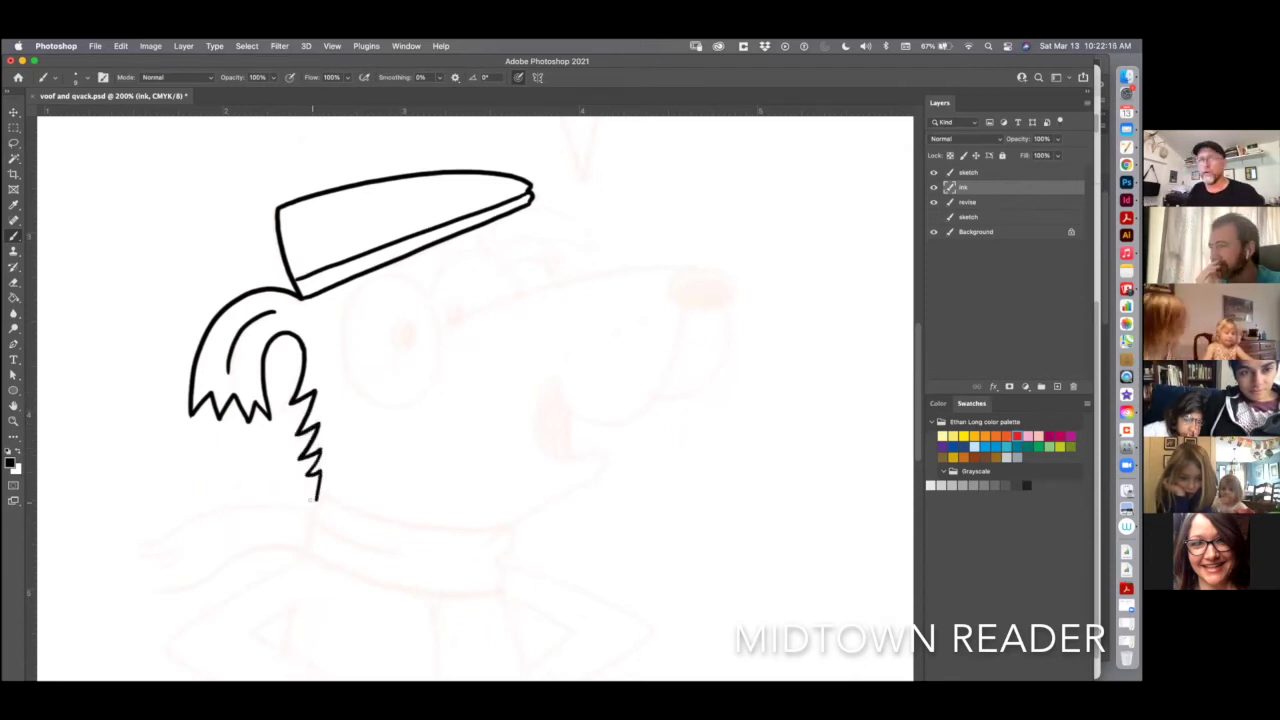
- Ink the oval outline of the dog's near eye, undoing and redrawing it, then try a small pupil and undo that
{"action": "mouse_move", "coordinate": [378, 276]}
{"action": "left_mouse_down"}
{"action": "mouse_move", "coordinate": [358, 287]}
{"action": "mouse_move", "coordinate": [385, 403]}
{"action": "mouse_move", "coordinate": [440, 342]}
{"action": "mouse_move", "coordinate": [415, 283]}
{"action": "mouse_move", "coordinate": [376, 277]}
{"action": "left_mouse_up"}
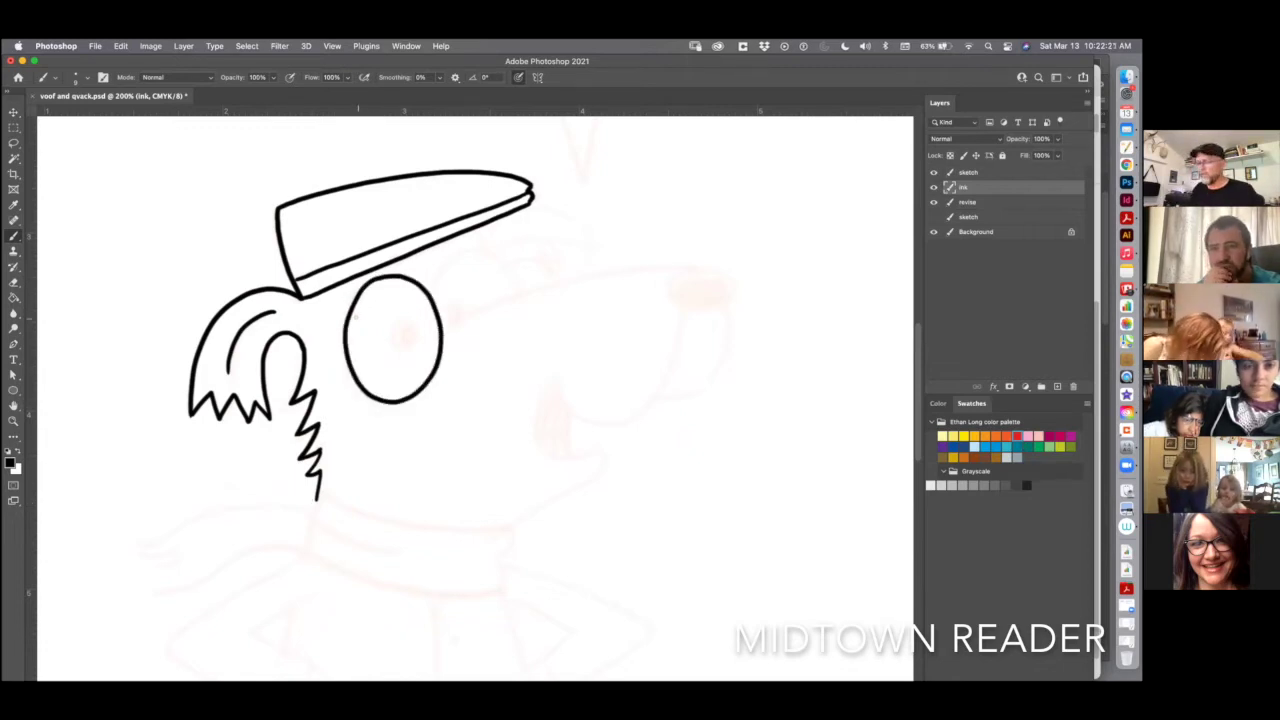
{"action": "key", "text": "super+z"}
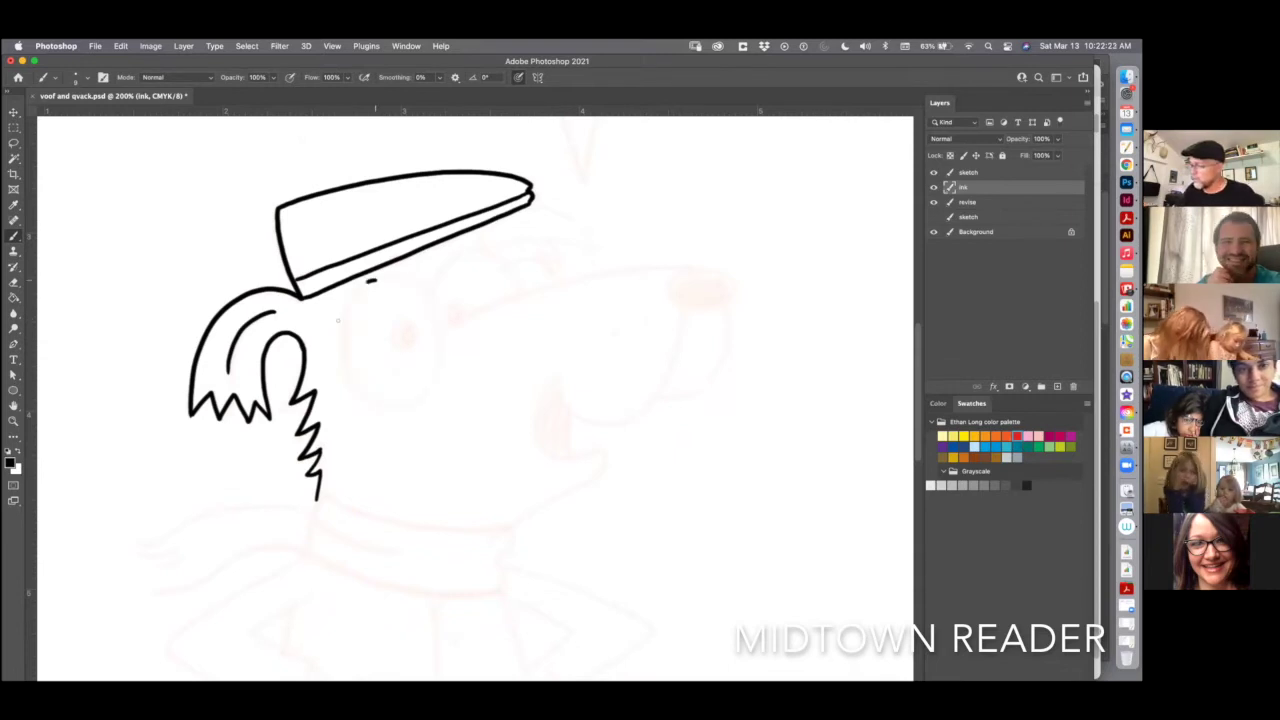
{"action": "mouse_move", "coordinate": [372, 281]}
{"action": "left_mouse_down"}
{"action": "mouse_move", "coordinate": [384, 405]}
{"action": "mouse_move", "coordinate": [434, 352]}
{"action": "mouse_move", "coordinate": [396, 280]}
{"action": "mouse_move", "coordinate": [346, 305]}
{"action": "mouse_move", "coordinate": [398, 398]}
{"action": "mouse_move", "coordinate": [418, 288]}
{"action": "mouse_move", "coordinate": [382, 277]}
{"action": "left_mouse_up"}
{"action": "key", "text": "super+z"}
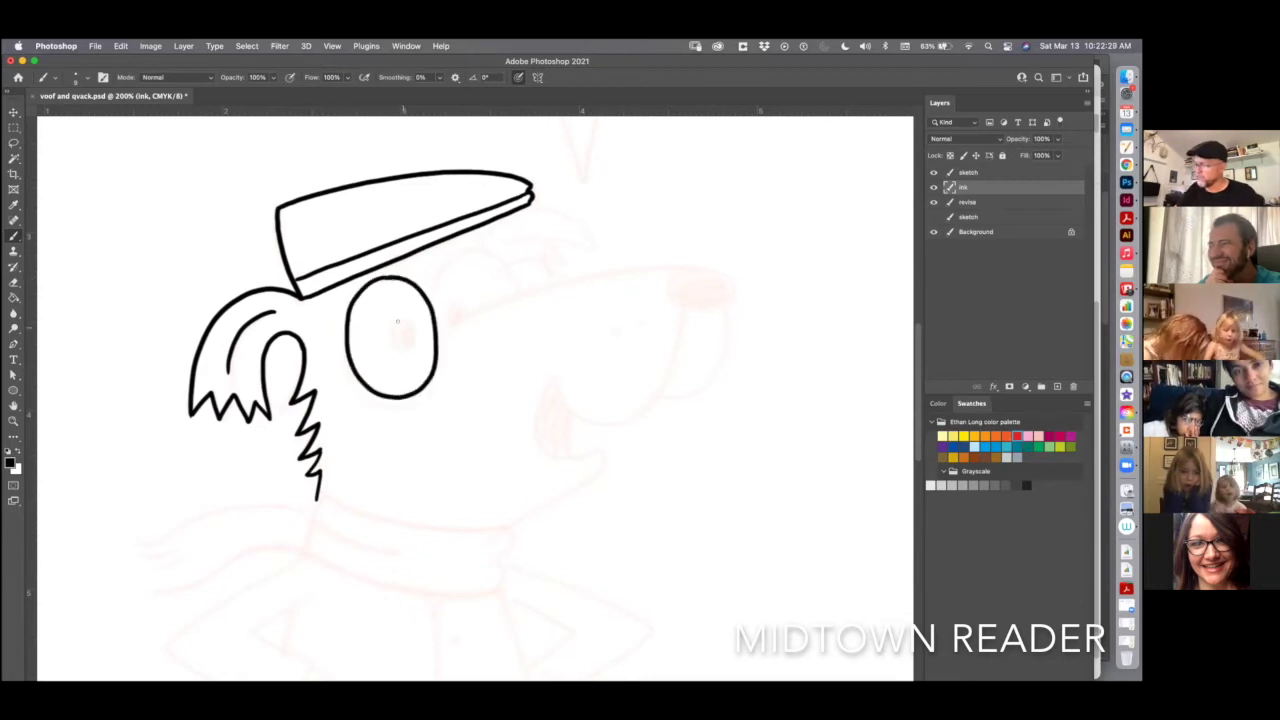
{"action": "mouse_move", "coordinate": [397, 321]}
{"action": "left_mouse_down"}
{"action": "mouse_move", "coordinate": [394, 342]}
{"action": "mouse_move", "coordinate": [416, 338]}
{"action": "mouse_move", "coordinate": [401, 320]}
{"action": "left_mouse_up"}
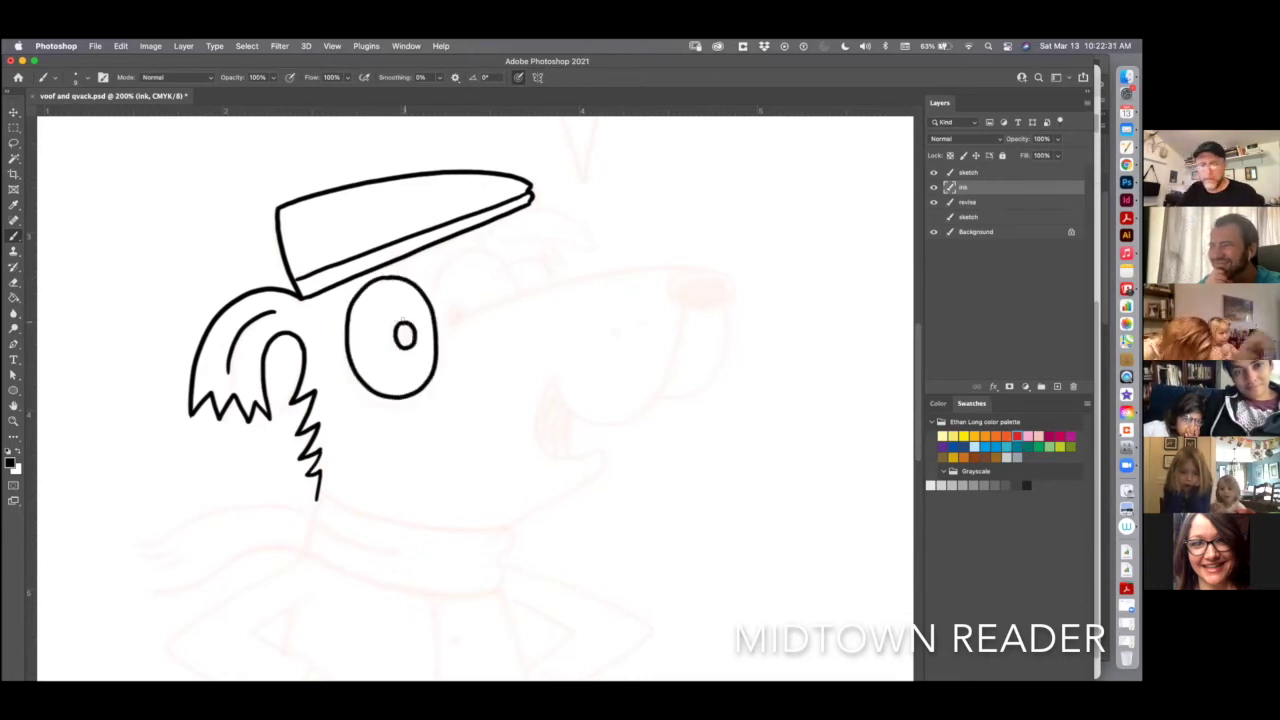
{"action": "key", "text": "super+z"}
- Smooth the uneven join at the top of the dog's eye outline with a small hard round eraser, then return to the Brush tool
{"action": "key", "text": "e"}
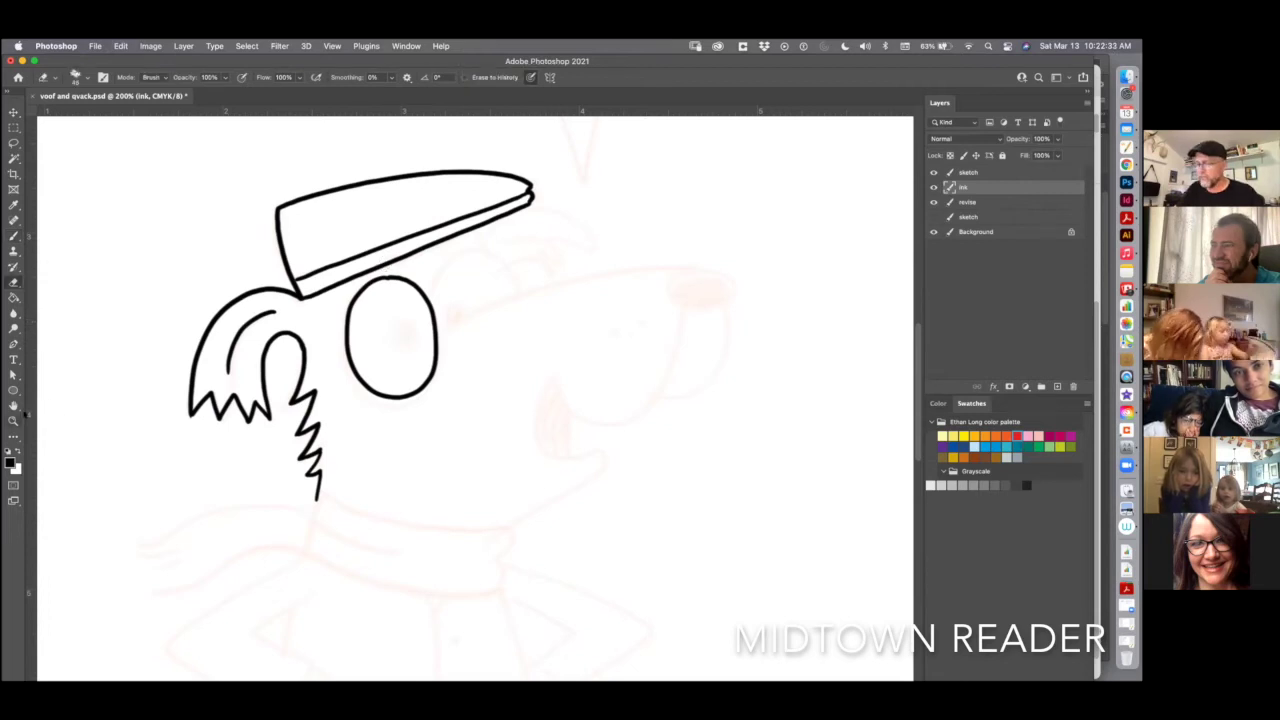
{"action": "key", "text": "z"}
{"action": "mouse_move", "coordinate": [427, 312]}
{"action": "left_mouse_down"}
{"action": "mouse_move", "coordinate": [451, 346]}
{"action": "mouse_move", "coordinate": [449, 306]}
{"action": "left_mouse_up"}
{"action": "key", "text": "e"}
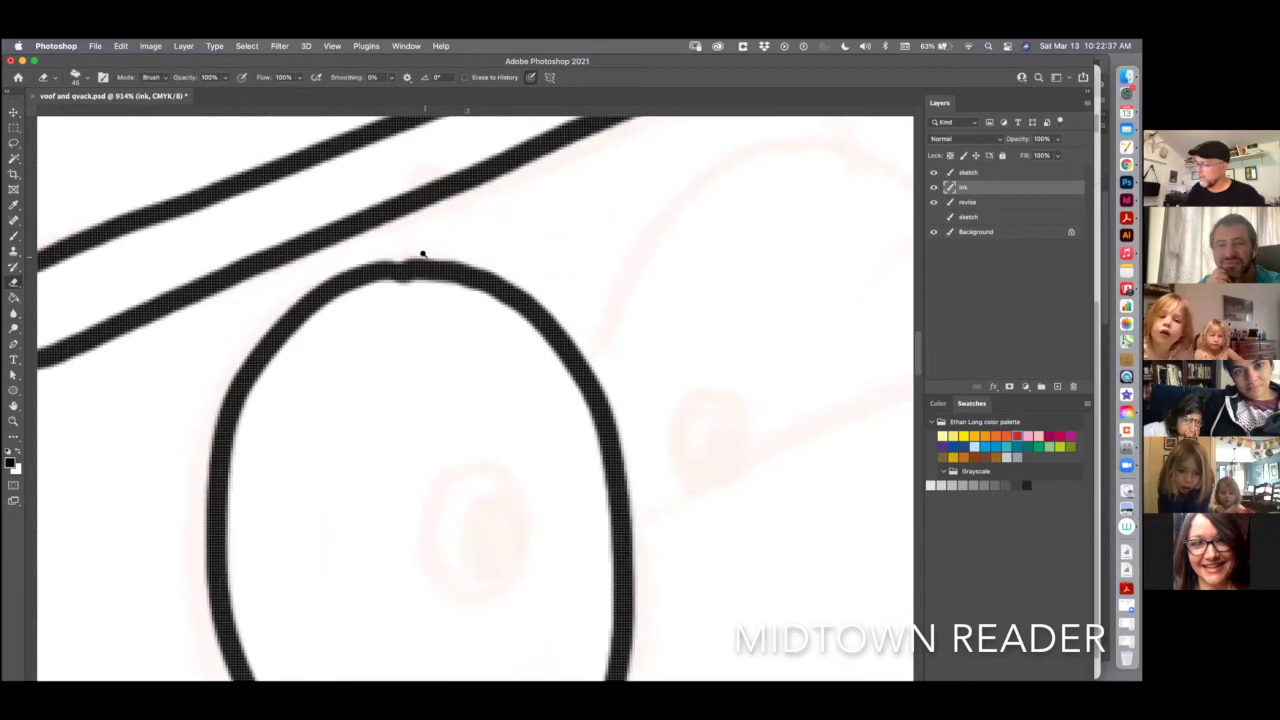
{"action": "right_click", "coordinate": [423, 258]}
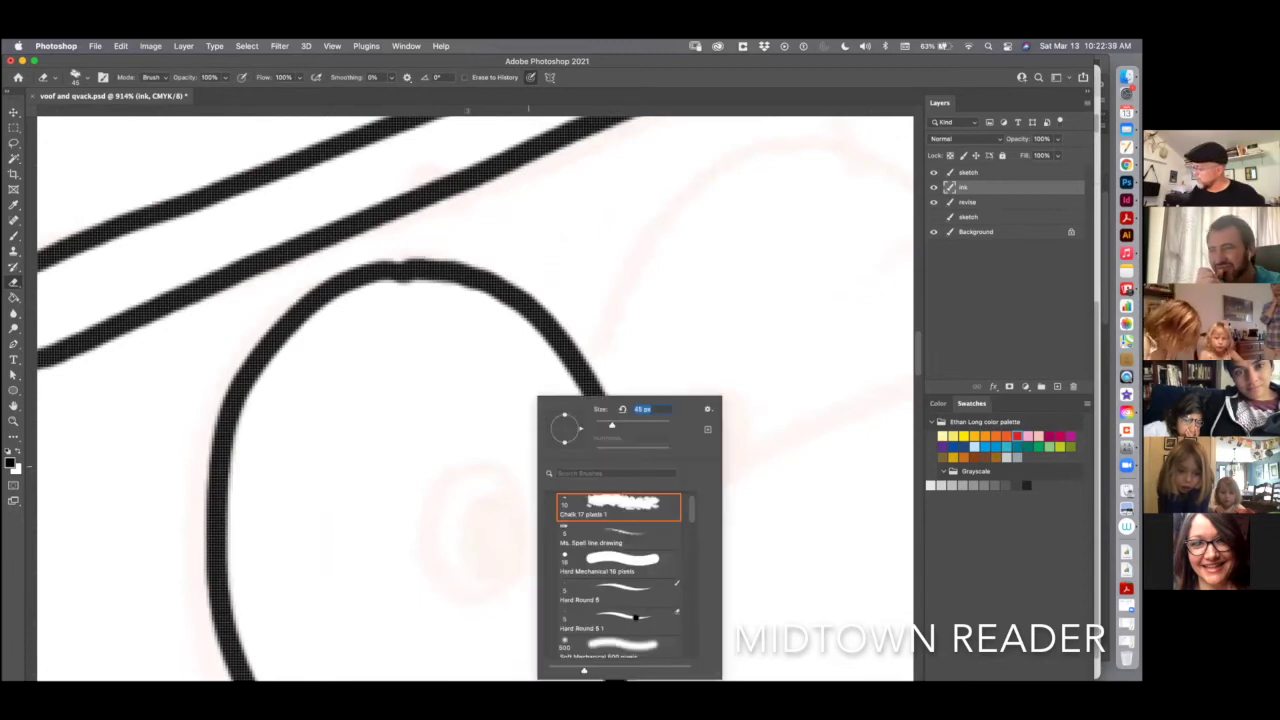
{"action": "key", "text": "Escape"}
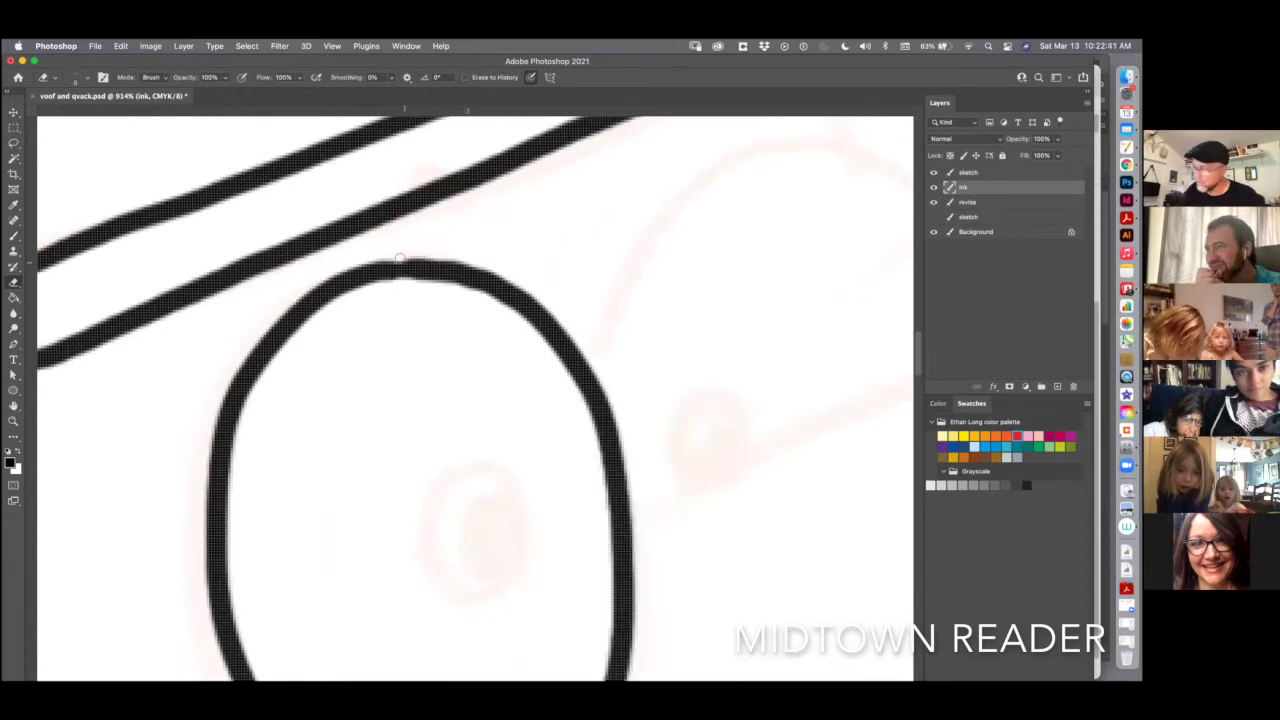
{"action": "key", "text": "b"}
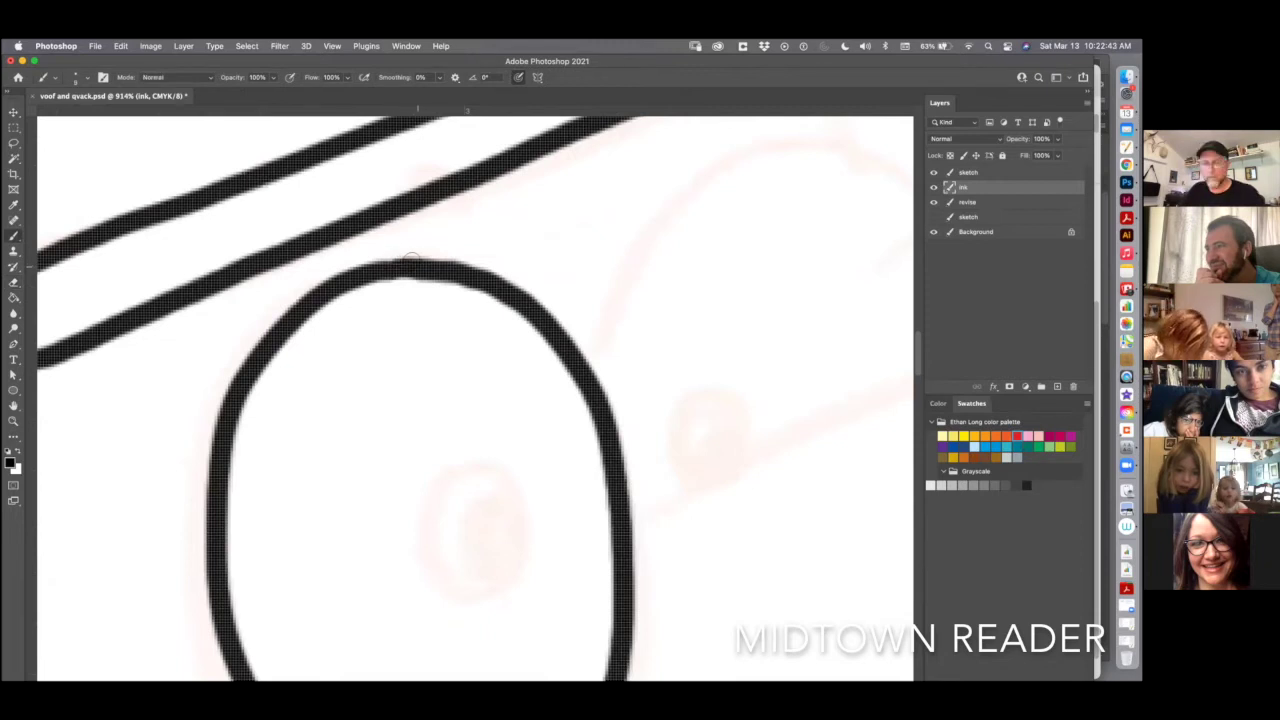
{"action": "scroll", "coordinate": [410, 258], "scroll_direction": "down", "scroll_amount": 5}
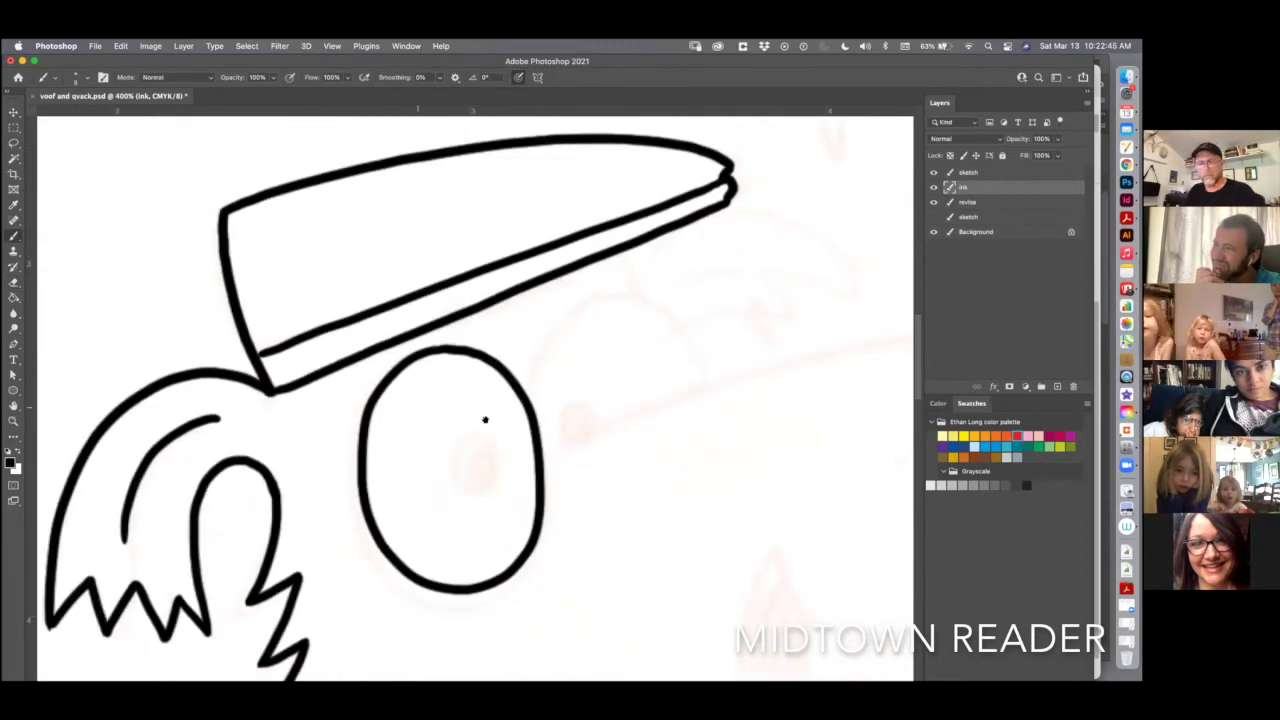
- Ink a solid oval pupil with a small white highlight inside the dog's near eye
{"action": "left_click_drag", "start_coordinate": [474, 414], "coordinate": [446, 371]}
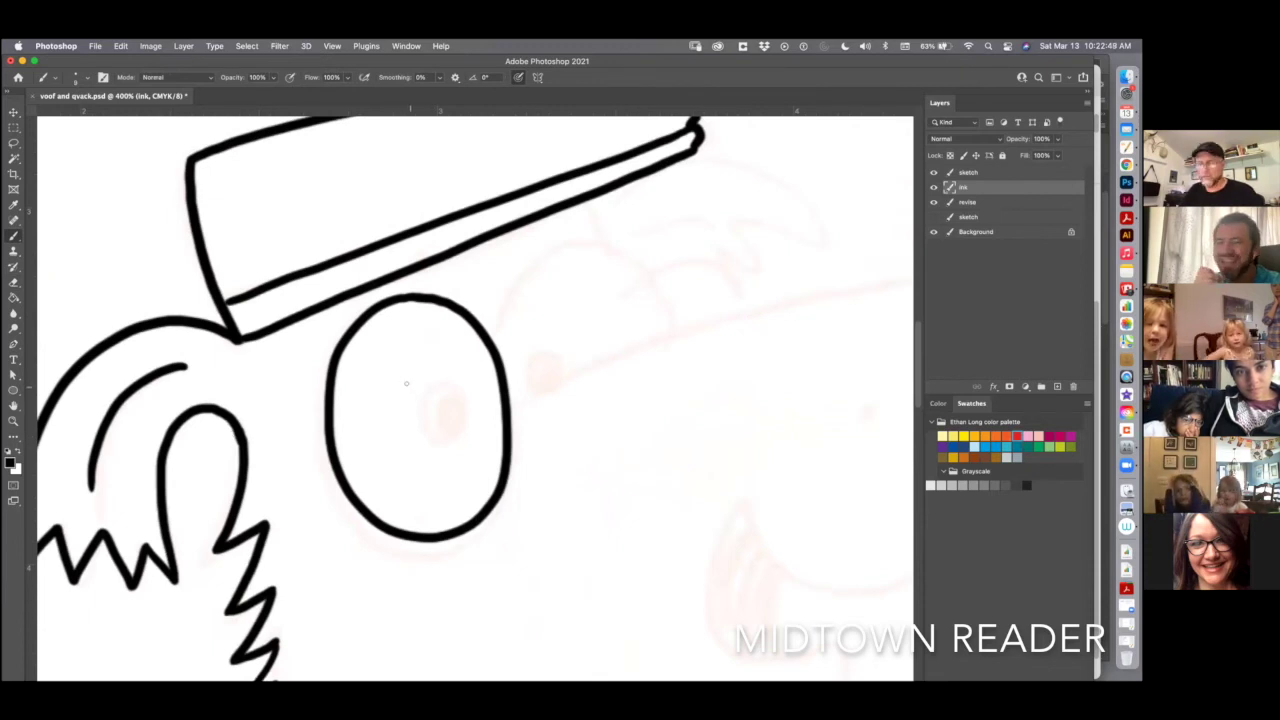
{"action": "key", "text": "e"}
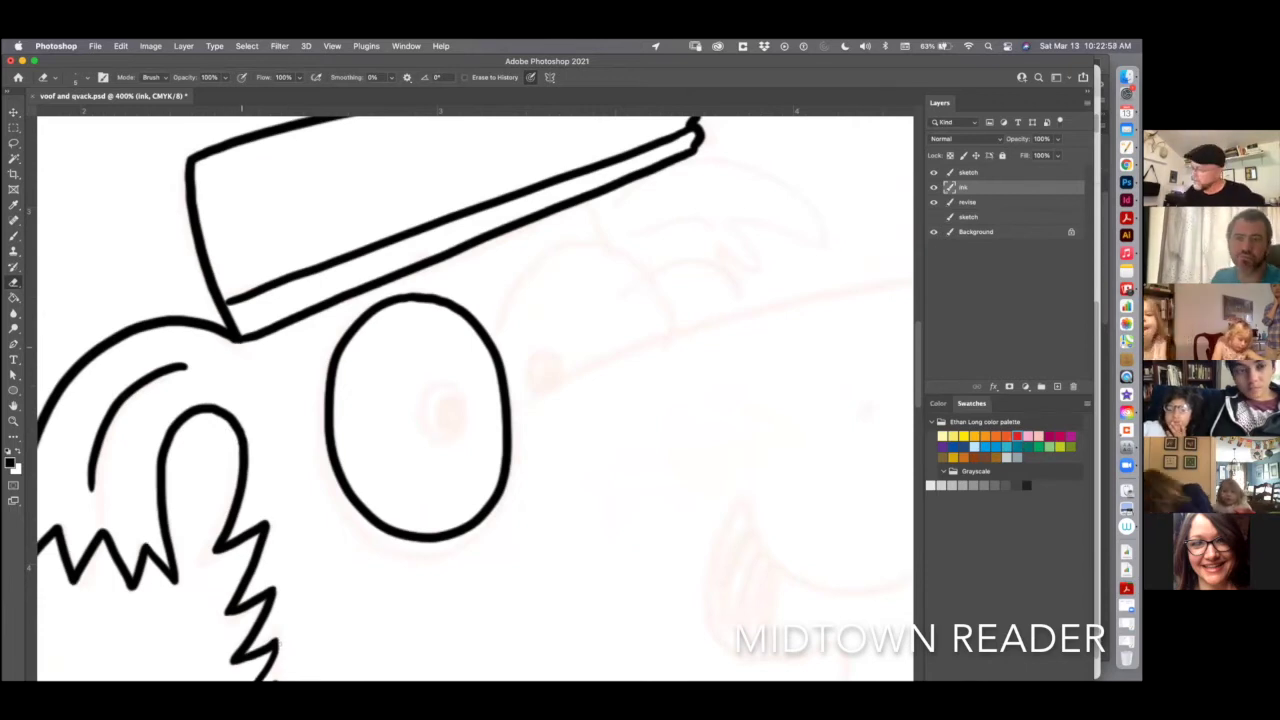
{"action": "key", "text": "b"}
{"action": "mouse_move", "coordinate": [444, 386]}
{"action": "left_mouse_down"}
{"action": "mouse_move", "coordinate": [436, 420]}
{"action": "mouse_move", "coordinate": [442, 386]}
{"action": "mouse_move", "coordinate": [449, 420]}
{"action": "left_mouse_up"}
{"action": "key", "text": "super+minus"}
{"action": "key", "text": "super+minus"}
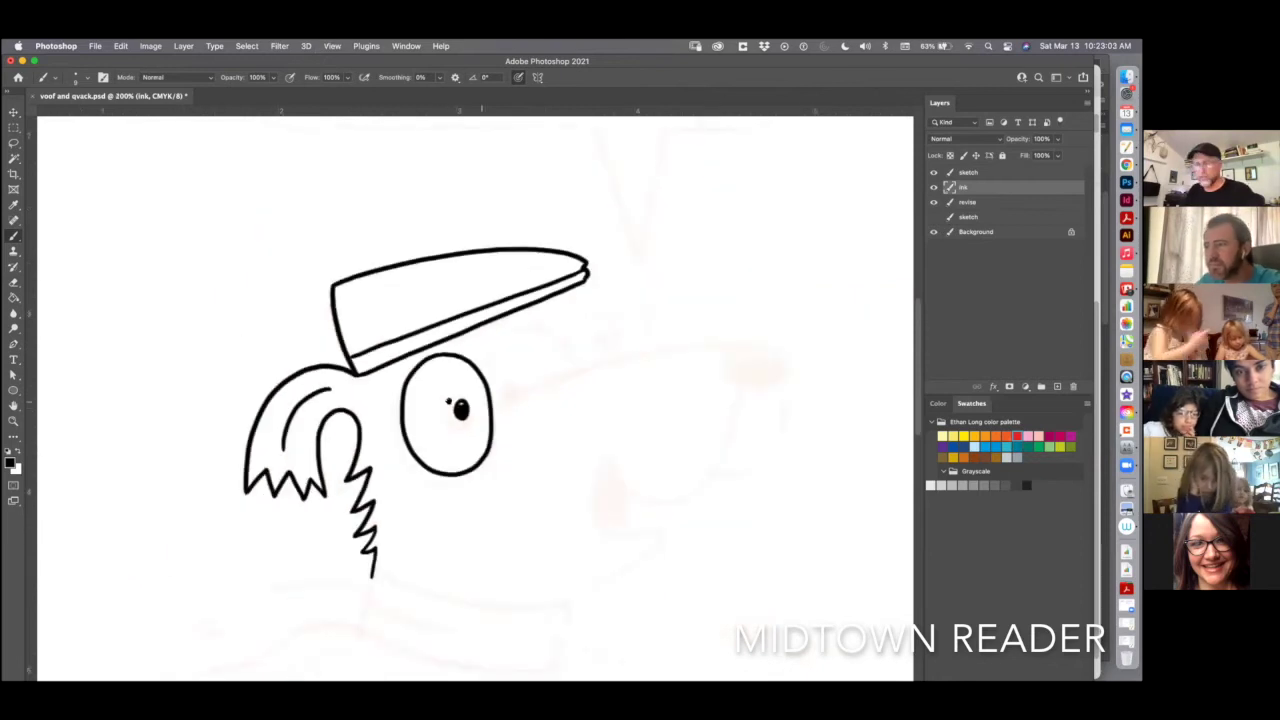
- Ink the dog's near eyebrow and rounded far eye, plus the long snout with a black nose and open mouth line
{"action": "scroll", "coordinate": [364, 436], "scroll_direction": "right", "scroll_amount": 5}
{"action": "scroll", "coordinate": [364, 436], "scroll_direction": "up", "scroll_amount": 2}
{"action": "left_click_drag", "start_coordinate": [309, 400], "coordinate": [322, 384]}
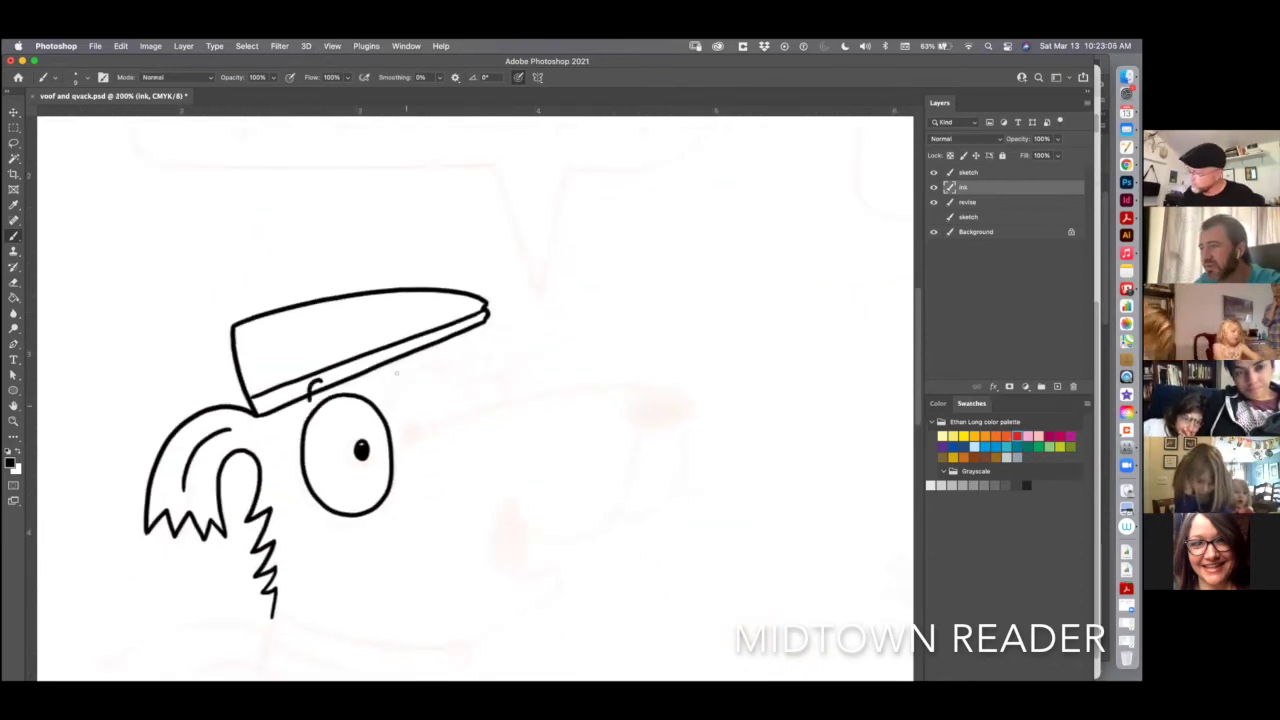
{"action": "mouse_move", "coordinate": [384, 416]}
{"action": "left_mouse_down"}
{"action": "mouse_move", "coordinate": [385, 398]}
{"action": "mouse_move", "coordinate": [428, 368]}
{"action": "mouse_move", "coordinate": [467, 414]}
{"action": "left_mouse_up"}
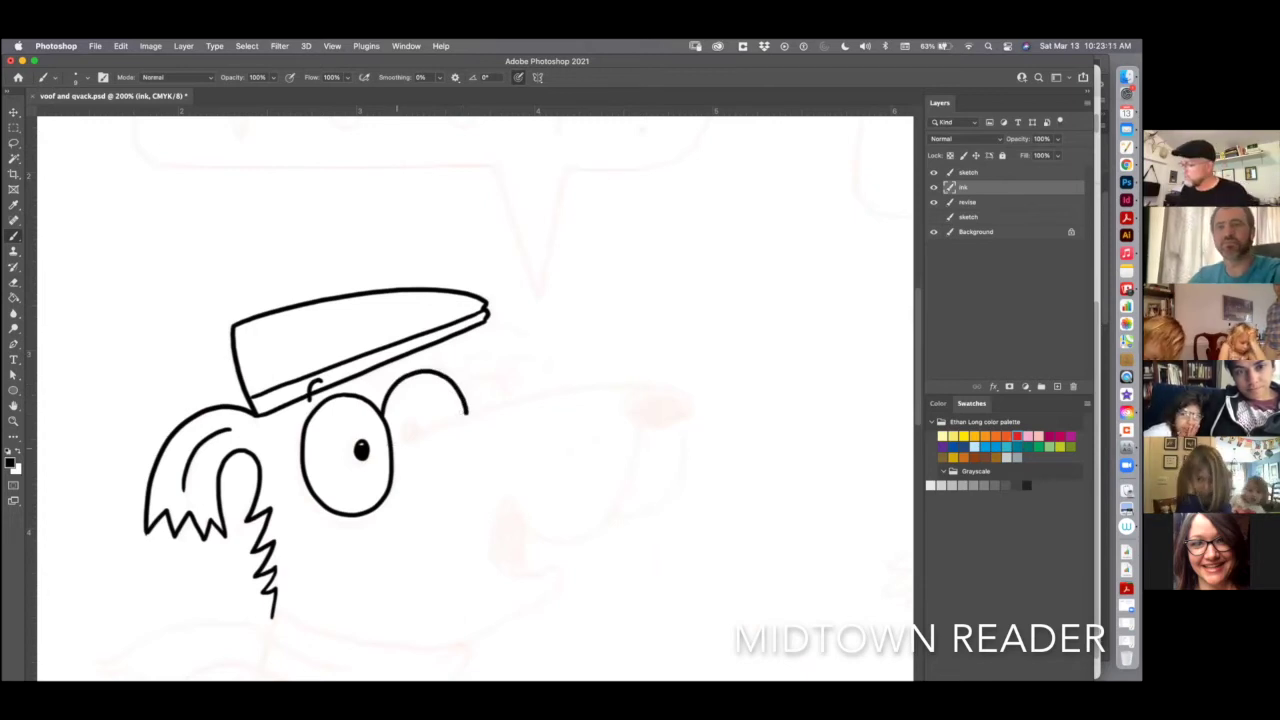
{"action": "mouse_move", "coordinate": [392, 445]}
{"action": "left_mouse_down"}
{"action": "mouse_move", "coordinate": [488, 406]}
{"action": "mouse_move", "coordinate": [652, 382]}
{"action": "mouse_move", "coordinate": [622, 392]}
{"action": "mouse_move", "coordinate": [675, 400]}
{"action": "mouse_move", "coordinate": [648, 383]}
{"action": "mouse_move", "coordinate": [632, 396]}
{"action": "mouse_move", "coordinate": [666, 404]}
{"action": "mouse_move", "coordinate": [612, 512]}
{"action": "mouse_move", "coordinate": [512, 510]}
{"action": "mouse_move", "coordinate": [504, 498]}
{"action": "mouse_move", "coordinate": [524, 560]}
{"action": "mouse_move", "coordinate": [550, 563]}
{"action": "left_mouse_up"}
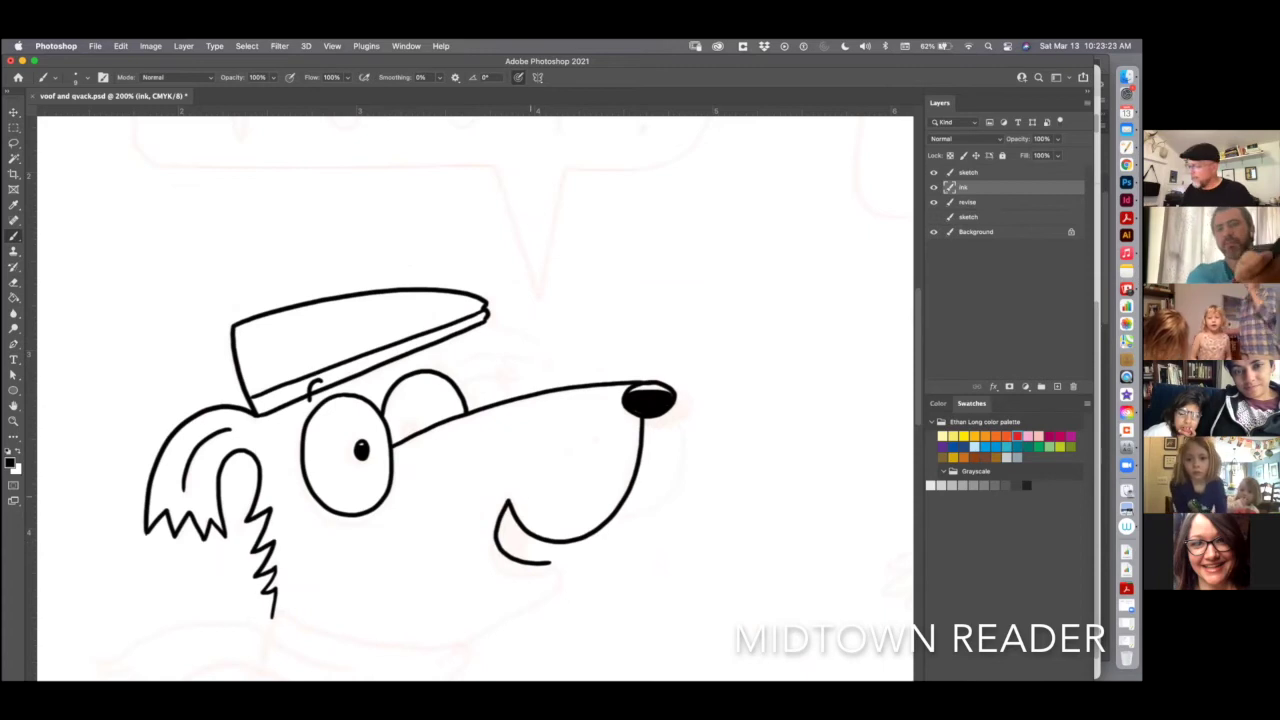
- Undo the lower lip stroke and redraw it with the jaw down to the neck, adding the muzzle's far edge and whisker dots
{"action": "key", "text": "ctrl+z"}
{"action": "mouse_move", "coordinate": [506, 501]}
{"action": "left_mouse_down"}
{"action": "mouse_move", "coordinate": [505, 568]}
{"action": "mouse_move", "coordinate": [563, 573]}
{"action": "mouse_move", "coordinate": [460, 642]}
{"action": "left_mouse_up"}
{"action": "mouse_move", "coordinate": [660, 418]}
{"action": "left_mouse_down"}
{"action": "mouse_move", "coordinate": [640, 504]}
{"action": "mouse_move", "coordinate": [612, 518]}
{"action": "left_mouse_up"}
{"action": "left_click", "coordinate": [605, 433]}
{"action": "left_click", "coordinate": [600, 461]}
- Fill the inside of the dog's open mouth with black, leaving a small white shape near the lower lip
{"action": "mouse_move", "coordinate": [518, 532]}
{"action": "left_mouse_down"}
{"action": "mouse_move", "coordinate": [523, 572]}
{"action": "mouse_move", "coordinate": [505, 532]}
{"action": "mouse_move", "coordinate": [508, 546]}
{"action": "mouse_move", "coordinate": [515, 520]}
{"action": "left_mouse_up"}
{"action": "key", "text": "e"}
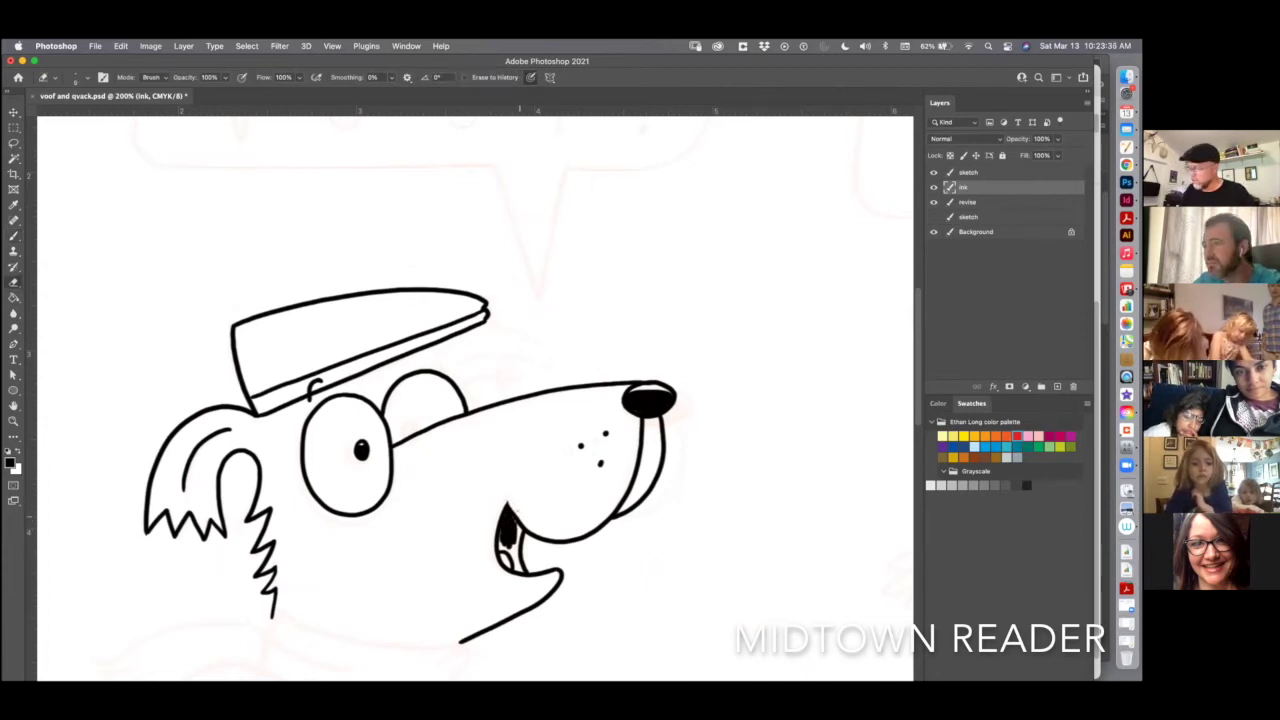
{"action": "key", "text": "b"}
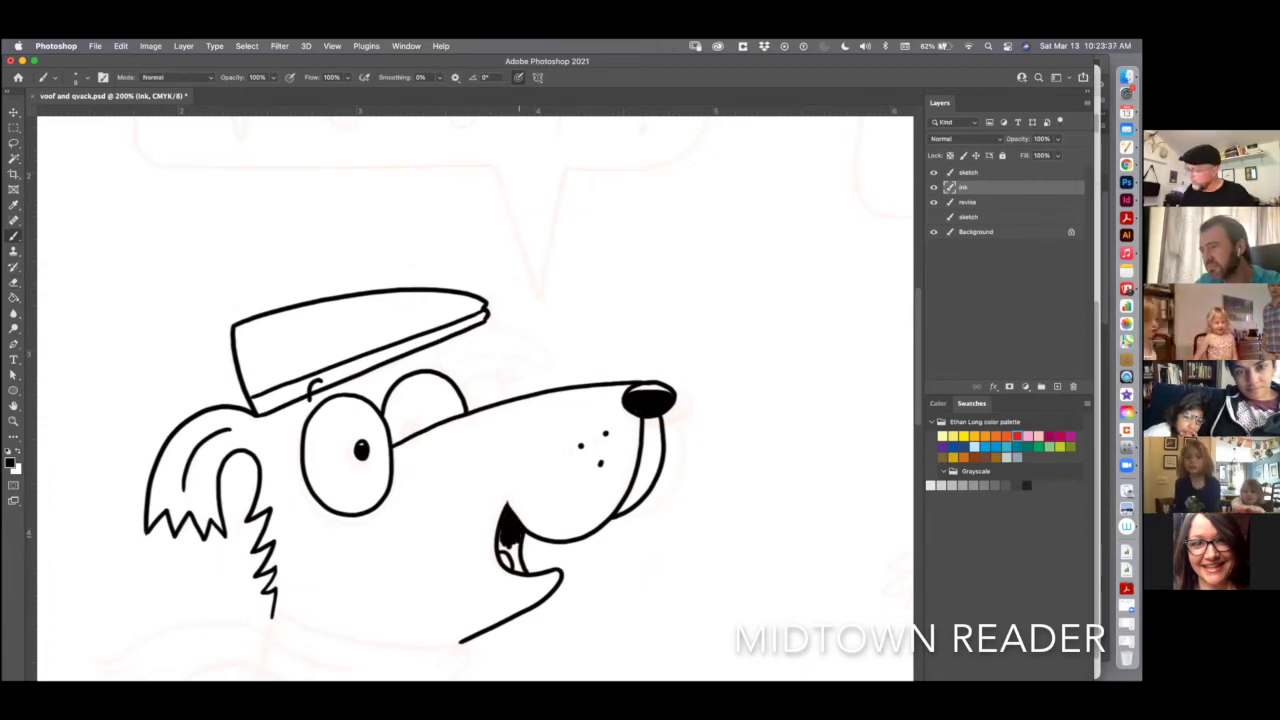
{"action": "left_click_drag", "start_coordinate": [502, 532], "coordinate": [516, 564]}
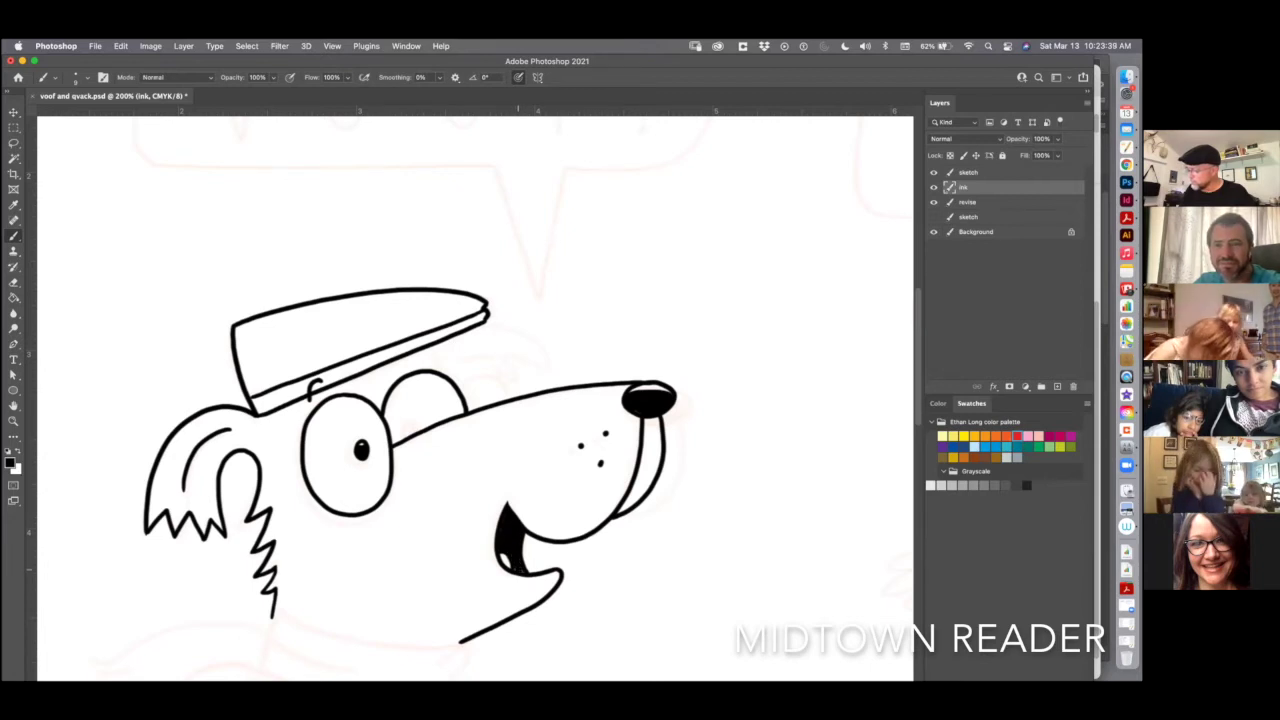
- Ink the far eye's pupil and eyebrow, and the shaggy far ear hanging below the hat brim
{"action": "left_click_drag", "start_coordinate": [398, 433], "coordinate": [409, 431]}
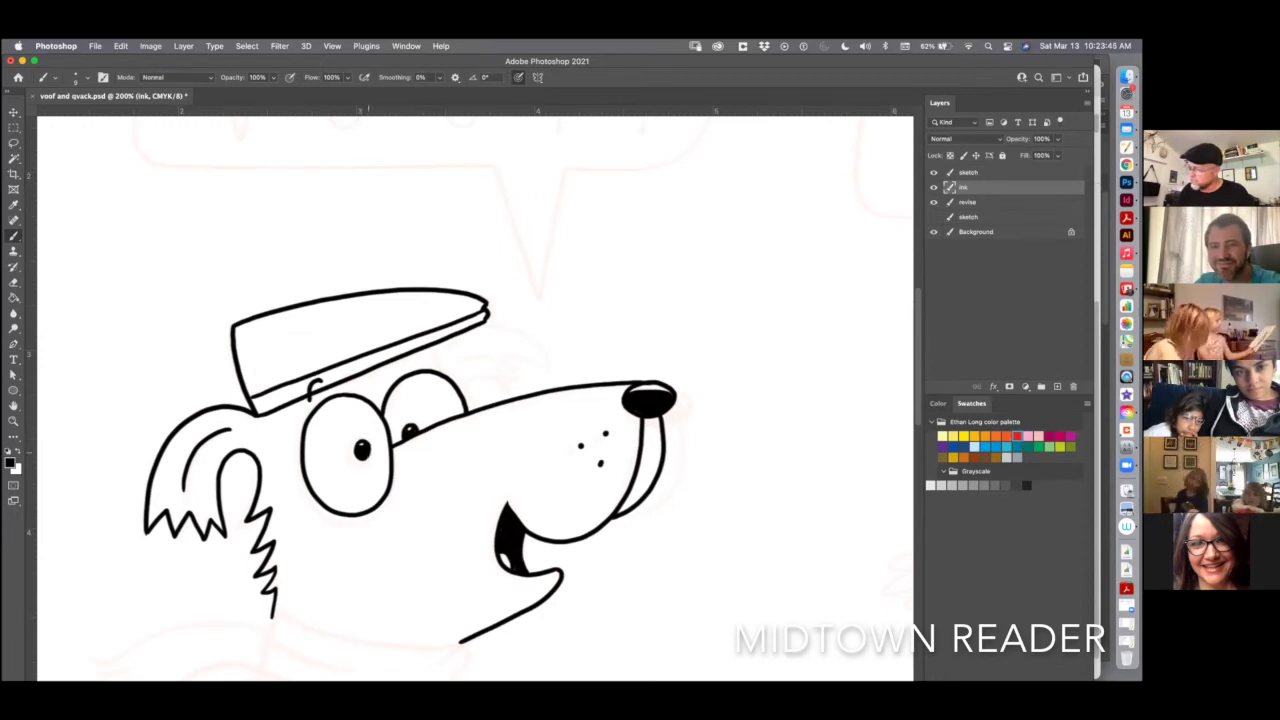
{"action": "left_click_drag", "start_coordinate": [395, 357], "coordinate": [411, 357]}
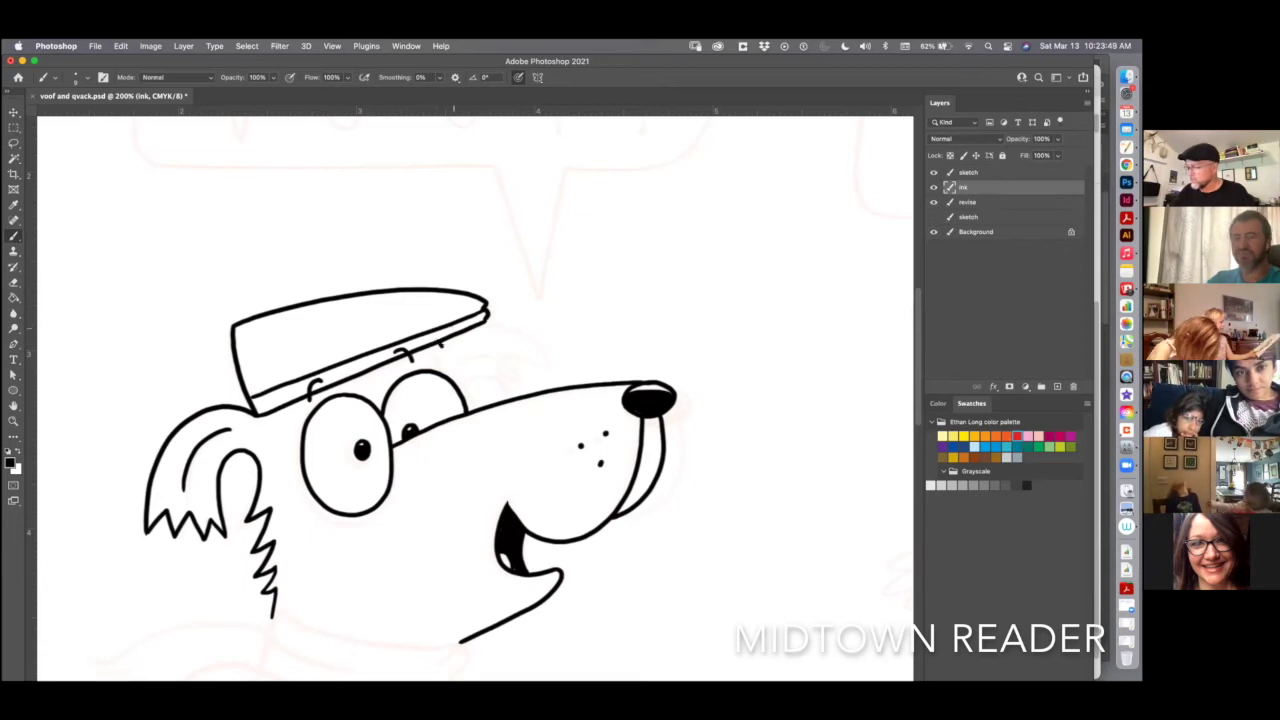
{"action": "mouse_move", "coordinate": [455, 333]}
{"action": "left_mouse_down"}
{"action": "mouse_move", "coordinate": [542, 375]}
{"action": "mouse_move", "coordinate": [510, 366]}
{"action": "mouse_move", "coordinate": [490, 386]}
{"action": "mouse_move", "coordinate": [456, 386]}
{"action": "mouse_move", "coordinate": [480, 352]}
{"action": "left_mouse_up"}
- Ink the scarf wrapped around the dog's neck with a fold line and a fringed end flowing out behind
{"action": "scroll", "coordinate": [529, 311], "scroll_direction": "down", "scroll_amount": 5}
{"action": "scroll", "coordinate": [529, 311], "scroll_direction": "left", "scroll_amount": 2}
{"action": "mouse_move", "coordinate": [338, 403]}
{"action": "left_mouse_down"}
{"action": "mouse_move", "coordinate": [332, 436]}
{"action": "mouse_move", "coordinate": [408, 466]}
{"action": "mouse_move", "coordinate": [526, 467]}
{"action": "mouse_move", "coordinate": [540, 408]}
{"action": "left_mouse_up"}
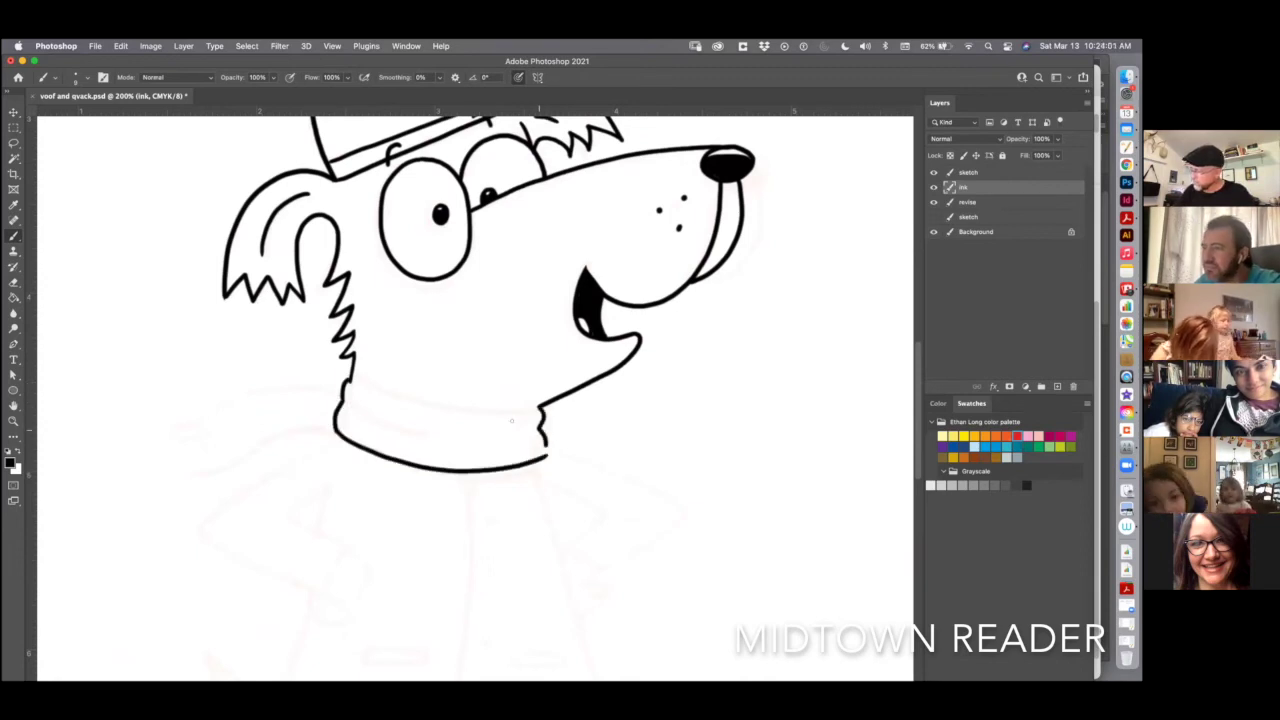
{"action": "mouse_move", "coordinate": [348, 380]}
{"action": "left_mouse_down"}
{"action": "mouse_move", "coordinate": [430, 402]}
{"action": "mouse_move", "coordinate": [542, 405]}
{"action": "mouse_move", "coordinate": [412, 438]}
{"action": "mouse_move", "coordinate": [484, 444]}
{"action": "left_mouse_up"}
{"action": "left_click_drag", "start_coordinate": [346, 378], "coordinate": [182, 413]}
{"action": "mouse_move", "coordinate": [218, 429]}
{"action": "left_mouse_down"}
{"action": "mouse_move", "coordinate": [184, 426]}
{"action": "mouse_move", "coordinate": [187, 440]}
{"action": "mouse_move", "coordinate": [262, 432]}
{"action": "left_mouse_up"}
{"action": "left_click_drag", "start_coordinate": [262, 432], "coordinate": [336, 410]}
{"action": "key", "text": "e"}
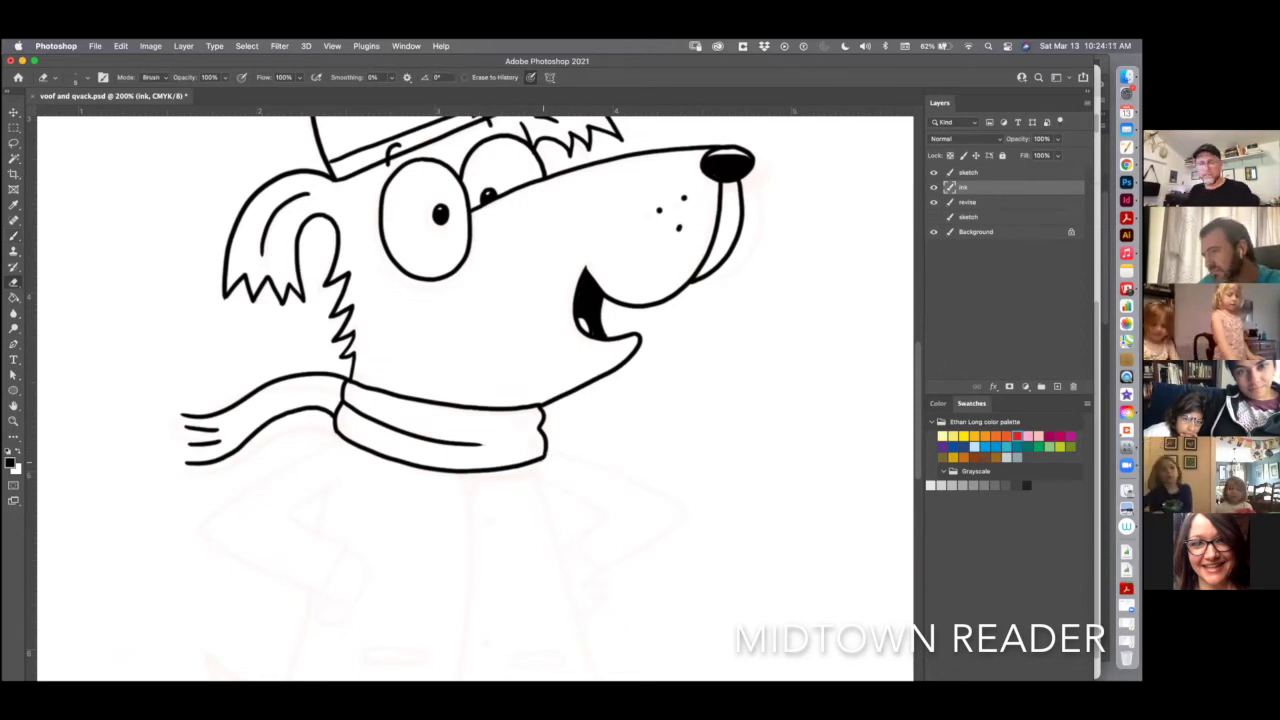
{"action": "key", "text": "b"}
- Ink the dog's near arm bent with its fist on the hip, and the coat's back edge below it
{"action": "scroll", "coordinate": [475, 400], "scroll_direction": "down", "scroll_amount": 3}
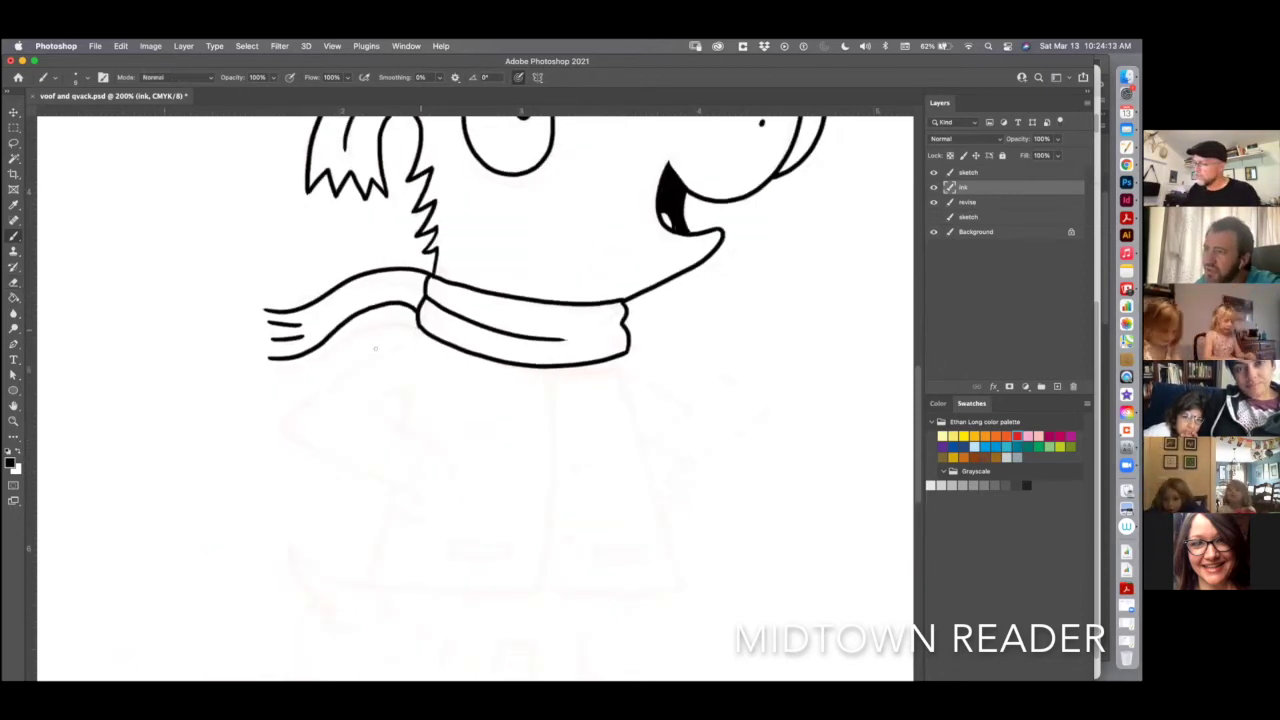
{"action": "mouse_move", "coordinate": [424, 330]}
{"action": "left_mouse_down"}
{"action": "mouse_move", "coordinate": [294, 406]}
{"action": "mouse_move", "coordinate": [360, 474]}
{"action": "mouse_move", "coordinate": [404, 496]}
{"action": "left_mouse_up"}
{"action": "mouse_move", "coordinate": [422, 376]}
{"action": "left_mouse_down"}
{"action": "mouse_move", "coordinate": [366, 410]}
{"action": "mouse_move", "coordinate": [428, 450]}
{"action": "mouse_move", "coordinate": [404, 498]}
{"action": "mouse_move", "coordinate": [420, 507]}
{"action": "mouse_move", "coordinate": [402, 514]}
{"action": "mouse_move", "coordinate": [434, 518]}
{"action": "mouse_move", "coordinate": [446, 460]}
{"action": "mouse_move", "coordinate": [424, 452]}
{"action": "mouse_move", "coordinate": [432, 503]}
{"action": "mouse_move", "coordinate": [441, 493]}
{"action": "left_mouse_up"}
{"action": "left_click_drag", "start_coordinate": [406, 389], "coordinate": [397, 431]}
{"action": "left_click_drag", "start_coordinate": [391, 497], "coordinate": [364, 585]}
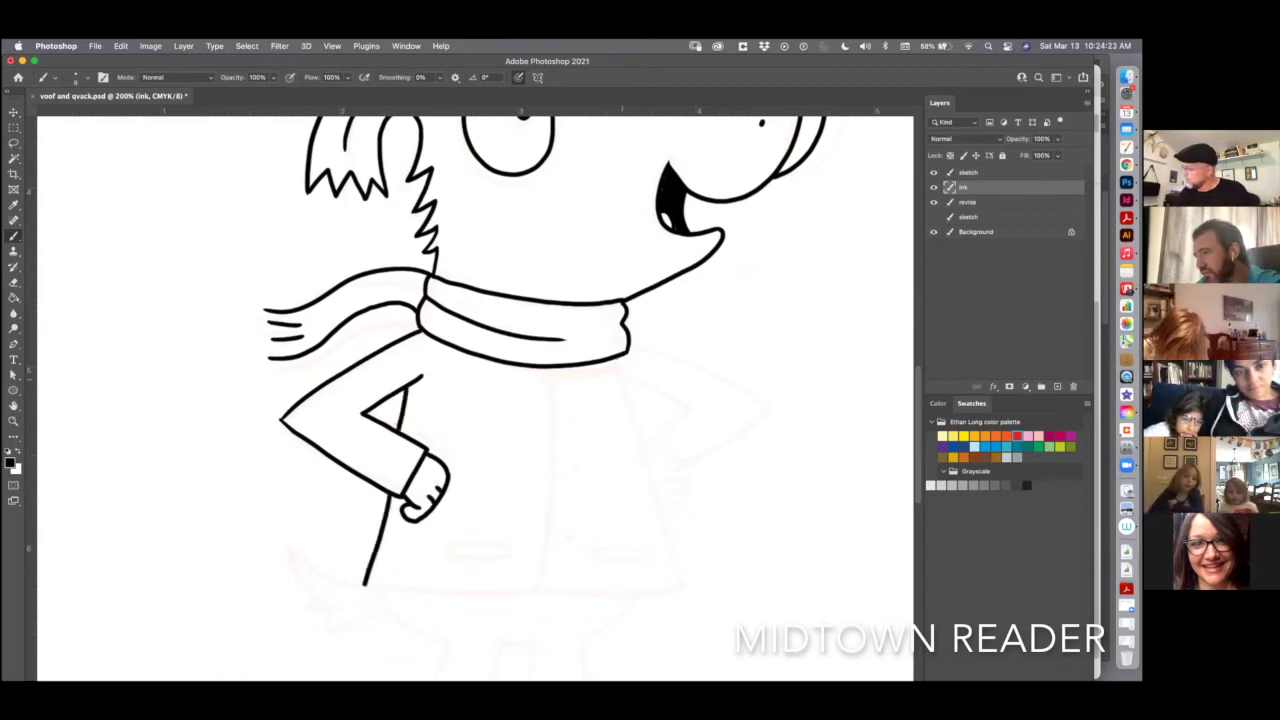
- Ink the coat's front edge and hem, with a small V collar and a centre opening
{"action": "left_click_drag", "start_coordinate": [621, 362], "coordinate": [687, 590]}
{"action": "left_click_drag", "start_coordinate": [364, 586], "coordinate": [530, 593]}
{"action": "mouse_move", "coordinate": [541, 370]}
{"action": "left_mouse_down"}
{"action": "mouse_move", "coordinate": [566, 368]}
{"action": "mouse_move", "coordinate": [529, 593]}
{"action": "mouse_move", "coordinate": [688, 591]}
{"action": "left_mouse_up"}
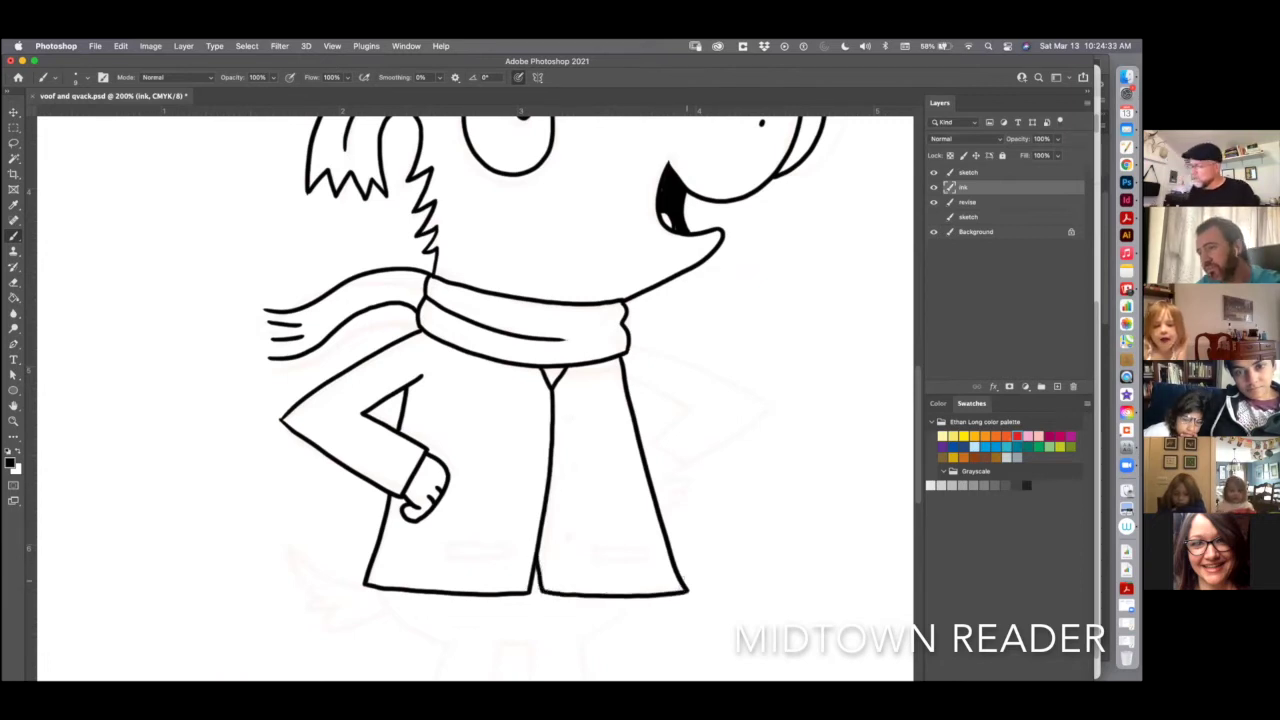
- Lasso a rabbit head with two long ears beside the dog, fill it black, and paint white eyes with pink pupils
{"action": "key", "text": "l"}
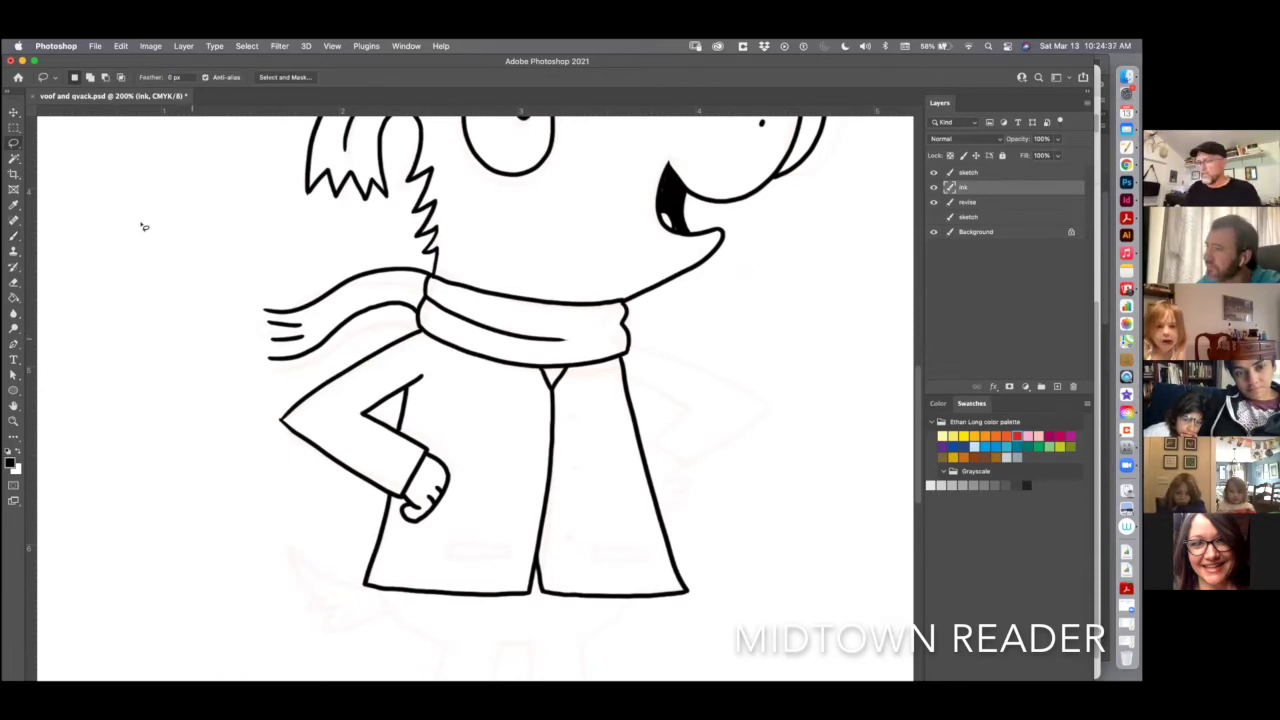
{"action": "mouse_move", "coordinate": [127, 328]}
{"action": "left_mouse_down"}
{"action": "mouse_move", "coordinate": [121, 245]}
{"action": "mouse_move", "coordinate": [177, 163]}
{"action": "mouse_move", "coordinate": [196, 310]}
{"action": "mouse_move", "coordinate": [129, 330]}
{"action": "left_mouse_up"}
{"action": "key", "text": "alt+BackSpace"}
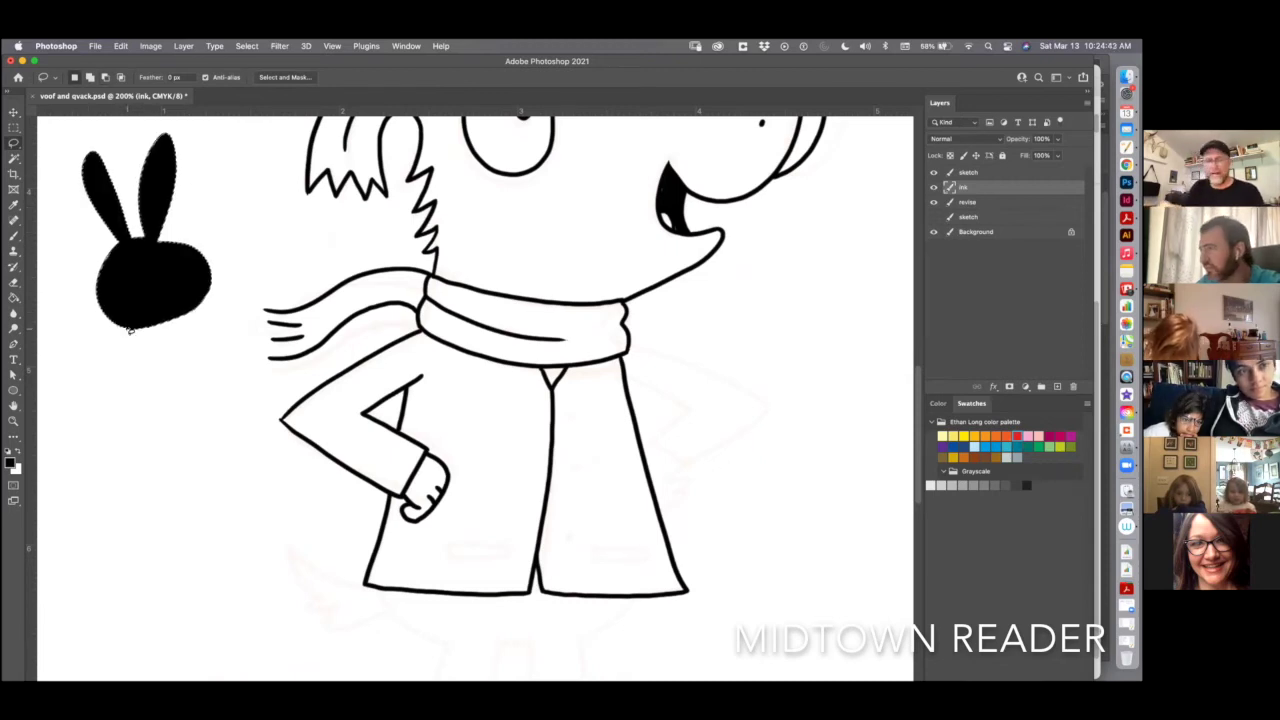
{"action": "key", "text": "b"}
{"action": "key", "text": "x"}
{"action": "key", "text": "x"}
{"action": "key", "text": "x"}
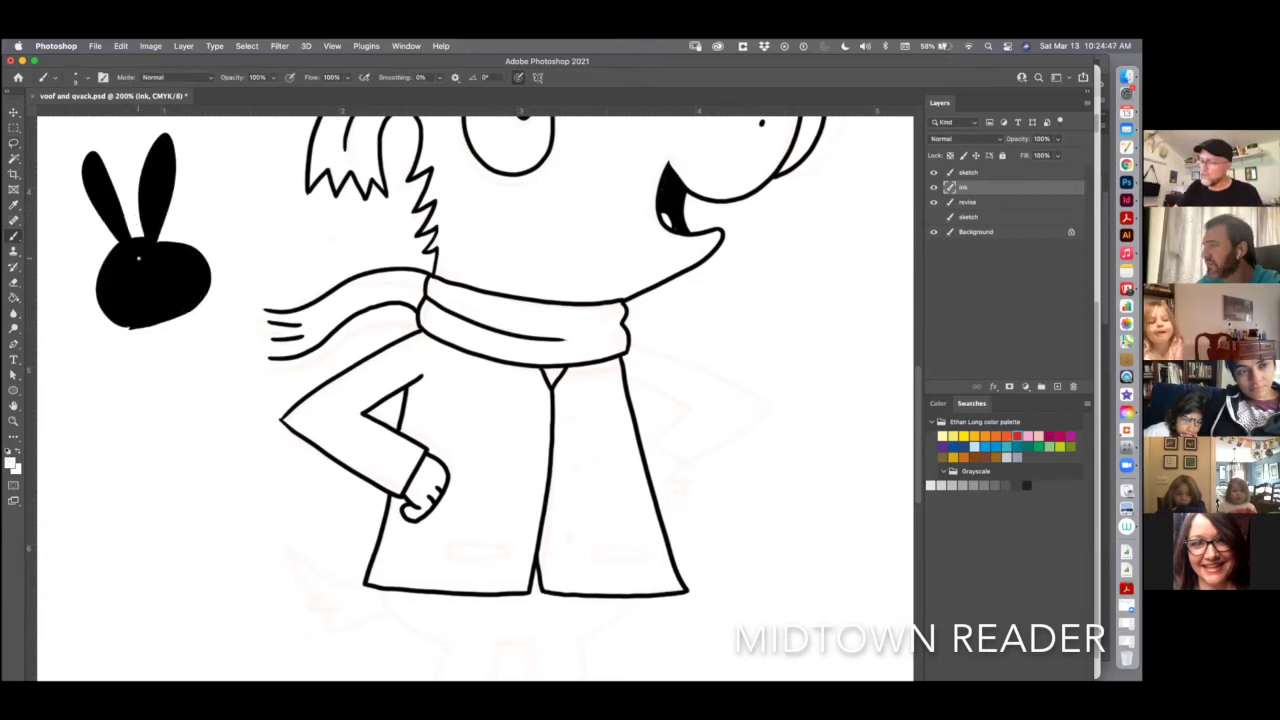
{"action": "mouse_move", "coordinate": [132, 262]}
{"action": "left_mouse_down"}
{"action": "mouse_move", "coordinate": [140, 278]}
{"action": "mouse_move", "coordinate": [168, 274]}
{"action": "mouse_move", "coordinate": [164, 262]}
{"action": "left_mouse_up"}
{"action": "left_click", "coordinate": [1036, 431]}
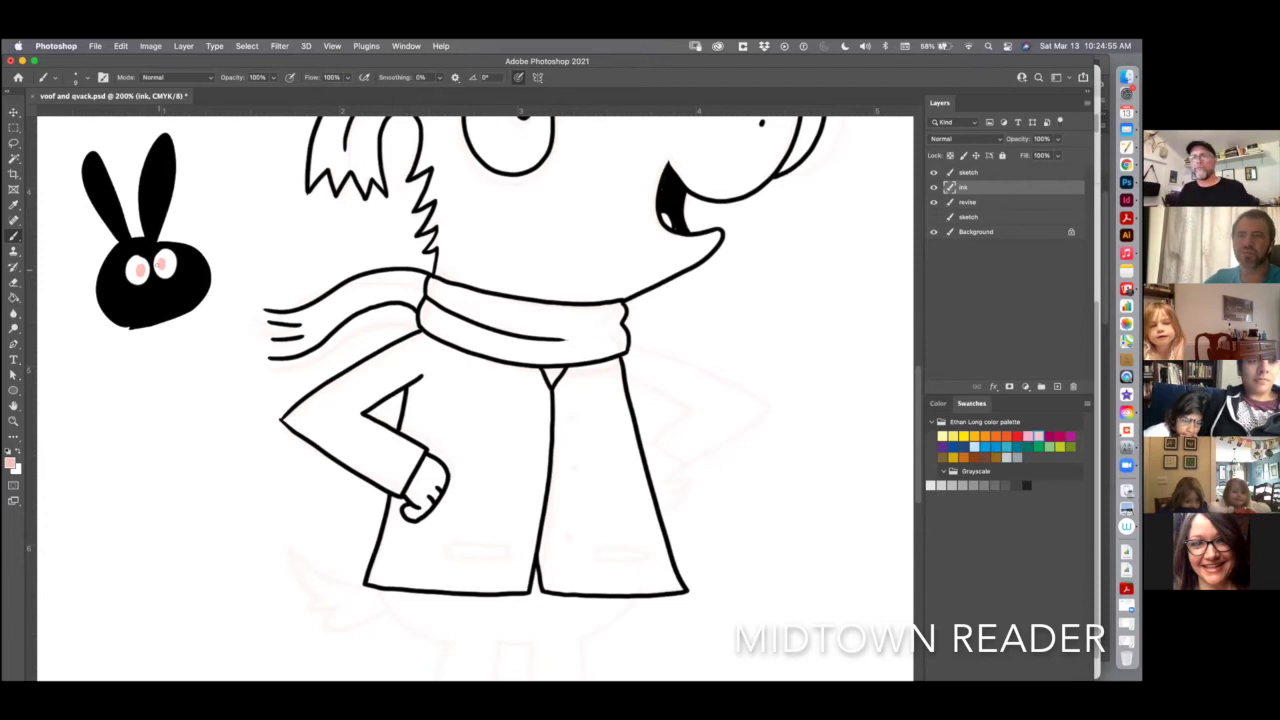
- Lasso the black rabbit head, delete it from the ink layer, and clear the selection
{"action": "key", "text": "l"}
{"action": "mouse_move", "coordinate": [190, 125]}
{"action": "left_mouse_down"}
{"action": "mouse_move", "coordinate": [154, 374]}
{"action": "mouse_move", "coordinate": [205, 157]}
{"action": "left_mouse_up"}
{"action": "key", "text": "Delete"}
{"action": "key", "text": "super+d"}
- Sample black from the line art and ink the dog's far arm bent with its hand on the hip
{"action": "key", "text": "b"}
{"action": "left_click_drag", "start_coordinate": [596, 377], "coordinate": [520, 383]}
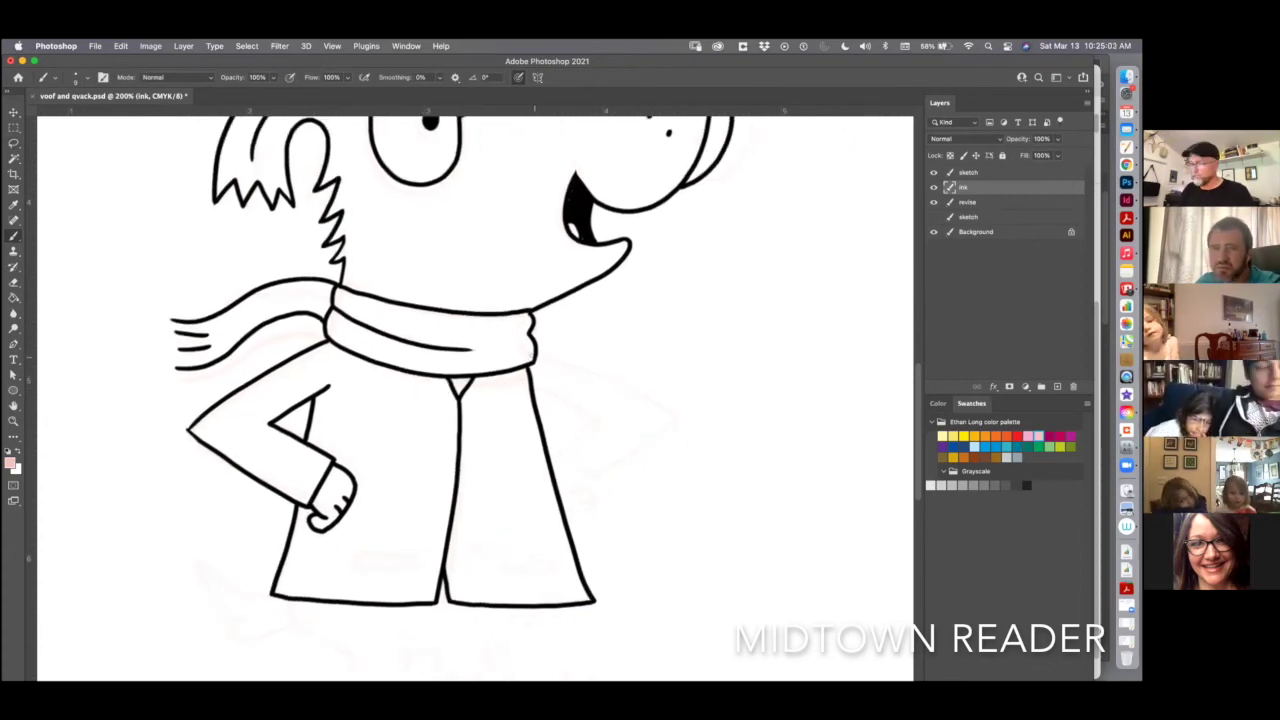
{"action": "left_click", "coordinate": [529, 357], "text": "alt"}
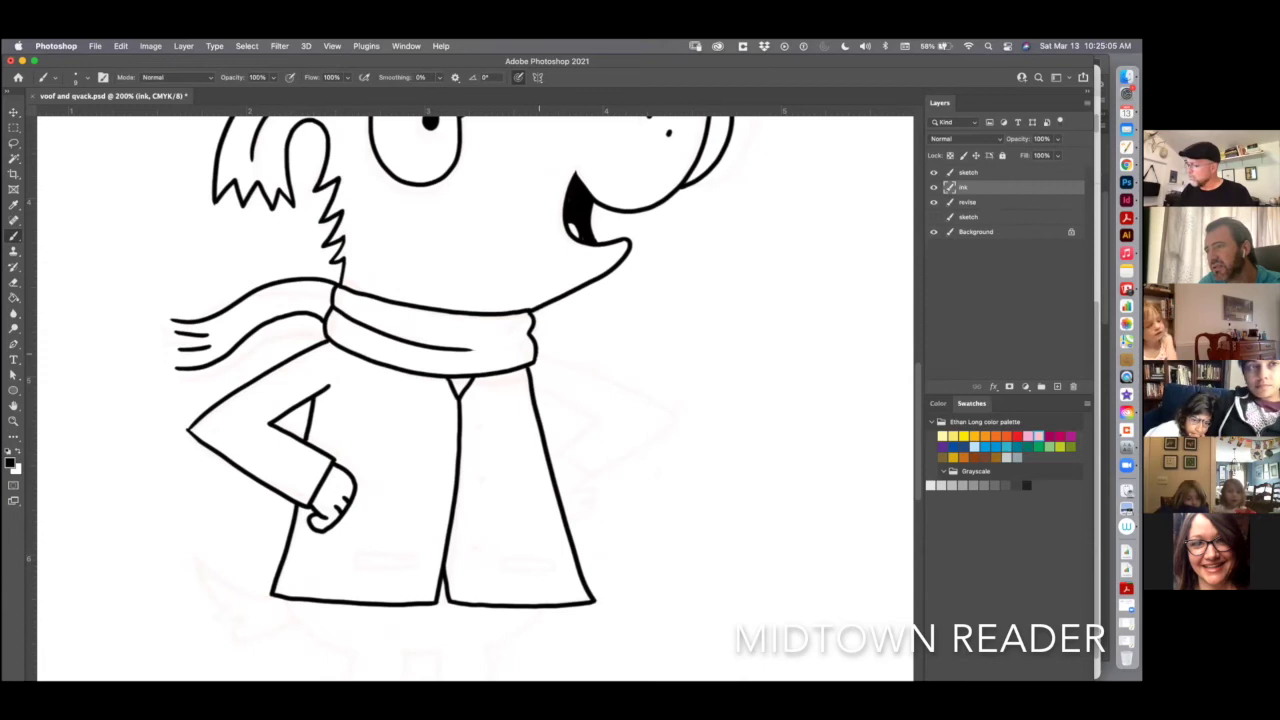
{"action": "mouse_move", "coordinate": [536, 347]}
{"action": "left_mouse_down"}
{"action": "mouse_move", "coordinate": [658, 424]}
{"action": "mouse_move", "coordinate": [592, 480]}
{"action": "mouse_move", "coordinate": [570, 460]}
{"action": "mouse_move", "coordinate": [594, 481]}
{"action": "mouse_move", "coordinate": [574, 410]}
{"action": "mouse_move", "coordinate": [534, 391]}
{"action": "left_mouse_up"}
{"action": "mouse_move", "coordinate": [552, 455]}
{"action": "left_mouse_down"}
{"action": "mouse_move", "coordinate": [590, 495]}
{"action": "mouse_move", "coordinate": [566, 516]}
{"action": "left_mouse_up"}
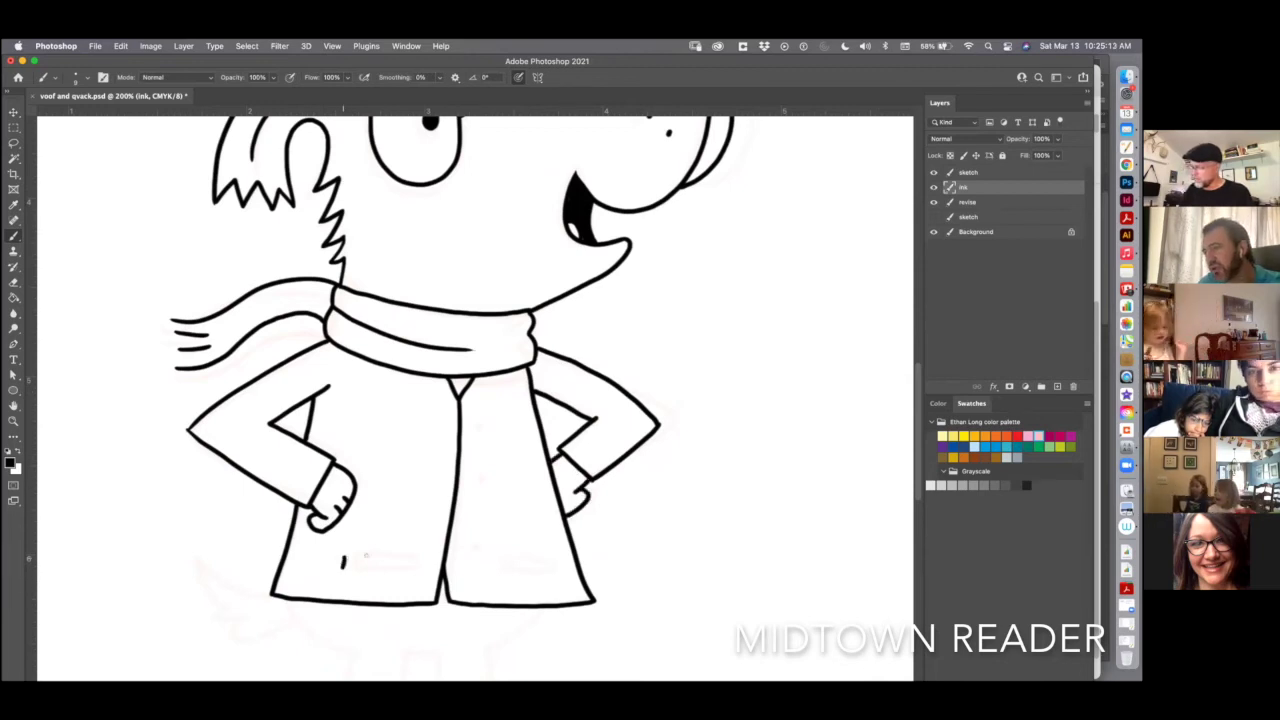
- Ink two narrow rectangular pockets near the coat's hem and three button dots beside the centre opening
{"action": "mouse_move", "coordinate": [344, 557]}
{"action": "left_mouse_down"}
{"action": "mouse_move", "coordinate": [405, 560]}
{"action": "mouse_move", "coordinate": [386, 573]}
{"action": "mouse_move", "coordinate": [405, 560]}
{"action": "mouse_move", "coordinate": [542, 566]}
{"action": "mouse_move", "coordinate": [542, 578]}
{"action": "left_mouse_up"}
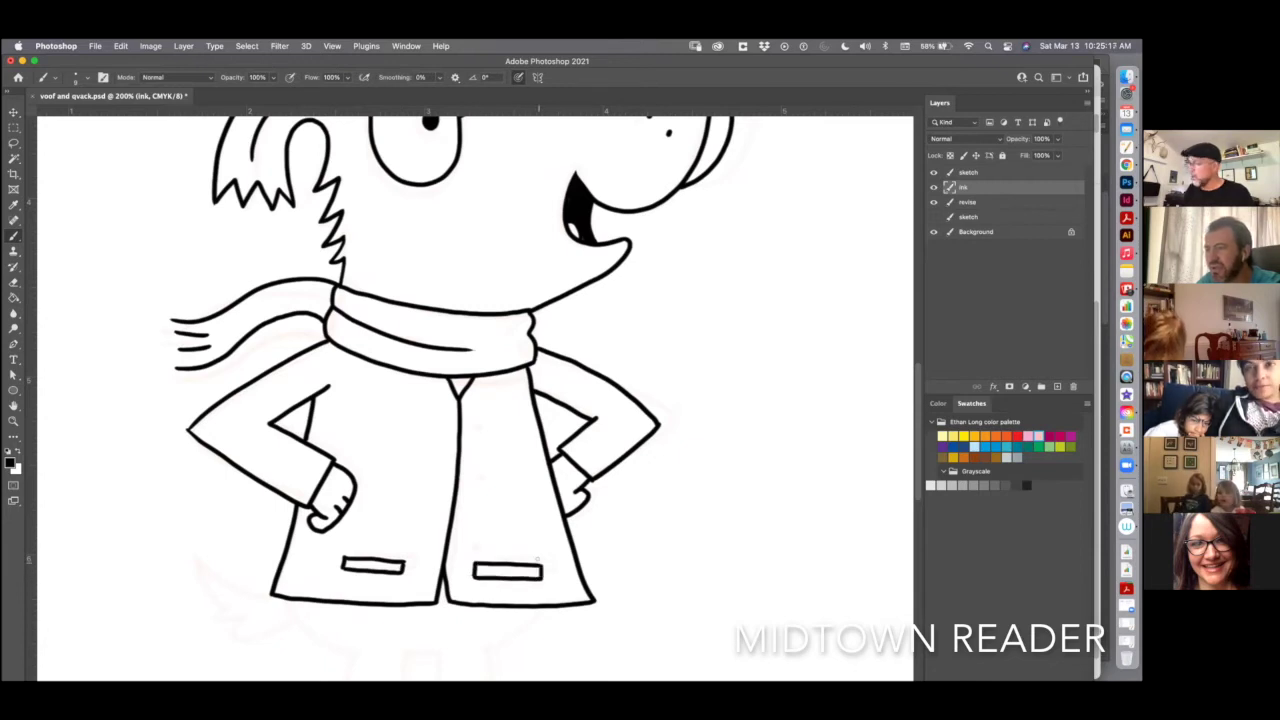
{"action": "left_click", "coordinate": [478, 417]}
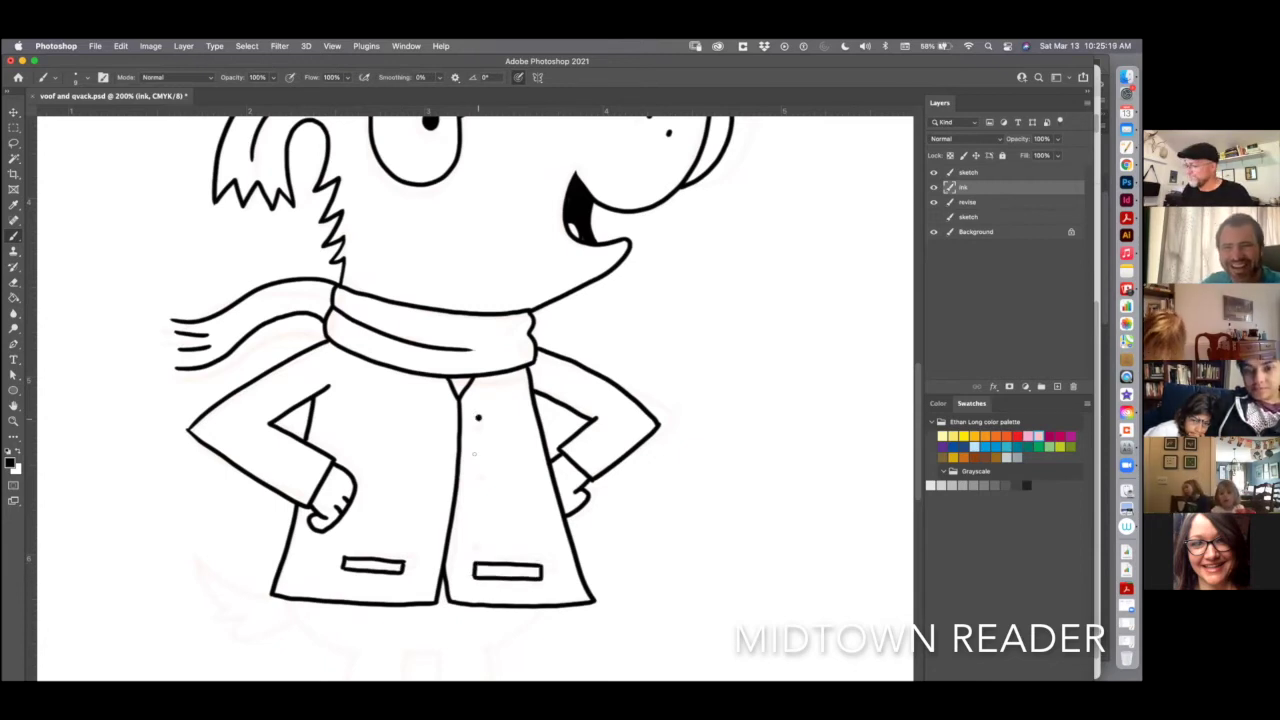
{"action": "left_click", "coordinate": [477, 460]}
{"action": "left_click", "coordinate": [468, 521]}
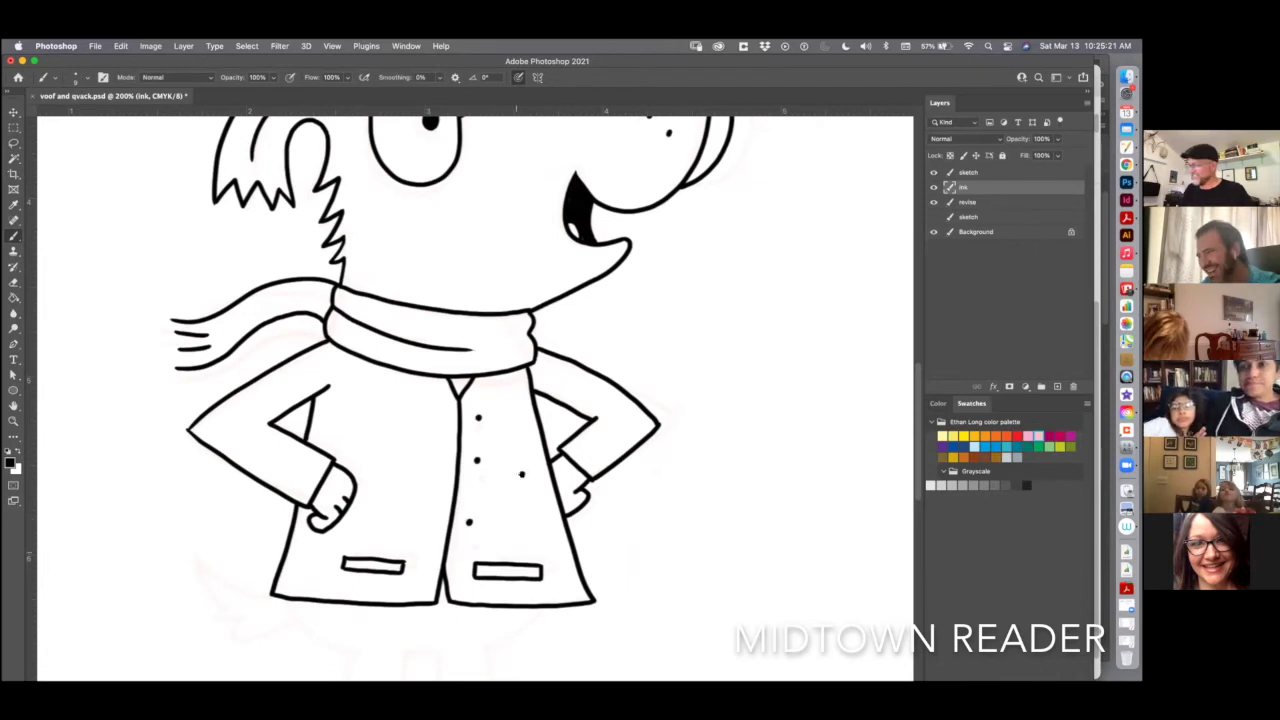
- Ink the dog's lower body beneath the coat, with baggy trouser legs, heeled boots and a shaggy tail
{"action": "scroll", "coordinate": [475, 400], "scroll_direction": "down", "scroll_amount": 5}
{"action": "mouse_move", "coordinate": [325, 420]}
{"action": "left_mouse_down"}
{"action": "mouse_move", "coordinate": [385, 470]}
{"action": "mouse_move", "coordinate": [432, 544]}
{"action": "mouse_move", "coordinate": [444, 468]}
{"action": "mouse_move", "coordinate": [476, 476]}
{"action": "mouse_move", "coordinate": [484, 542]}
{"action": "mouse_move", "coordinate": [534, 518]}
{"action": "mouse_move", "coordinate": [575, 428]}
{"action": "left_mouse_up"}
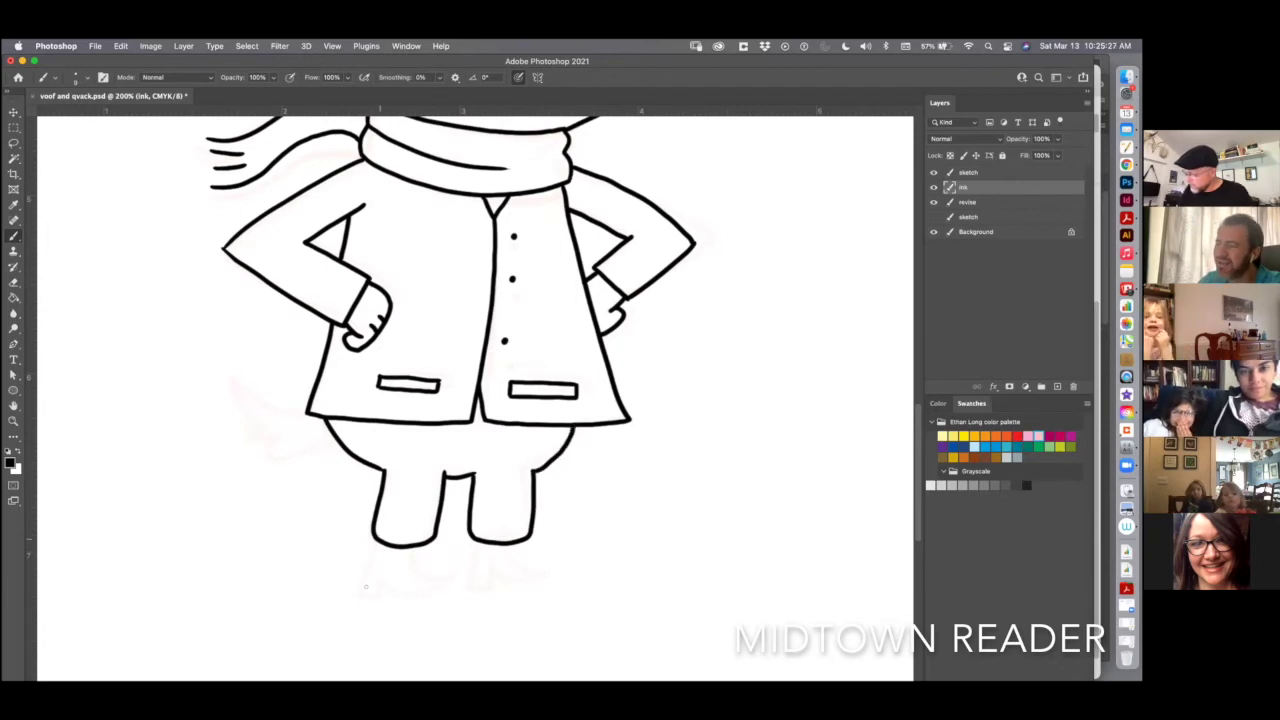
{"action": "mouse_move", "coordinate": [376, 545]}
{"action": "left_mouse_down"}
{"action": "mouse_move", "coordinate": [388, 590]}
{"action": "mouse_move", "coordinate": [455, 590]}
{"action": "left_mouse_up"}
{"action": "mouse_move", "coordinate": [420, 546]}
{"action": "left_mouse_down"}
{"action": "mouse_move", "coordinate": [420, 562]}
{"action": "mouse_move", "coordinate": [456, 588]}
{"action": "left_mouse_up"}
{"action": "mouse_move", "coordinate": [478, 545]}
{"action": "left_mouse_down"}
{"action": "mouse_move", "coordinate": [496, 588]}
{"action": "mouse_move", "coordinate": [565, 577]}
{"action": "left_mouse_up"}
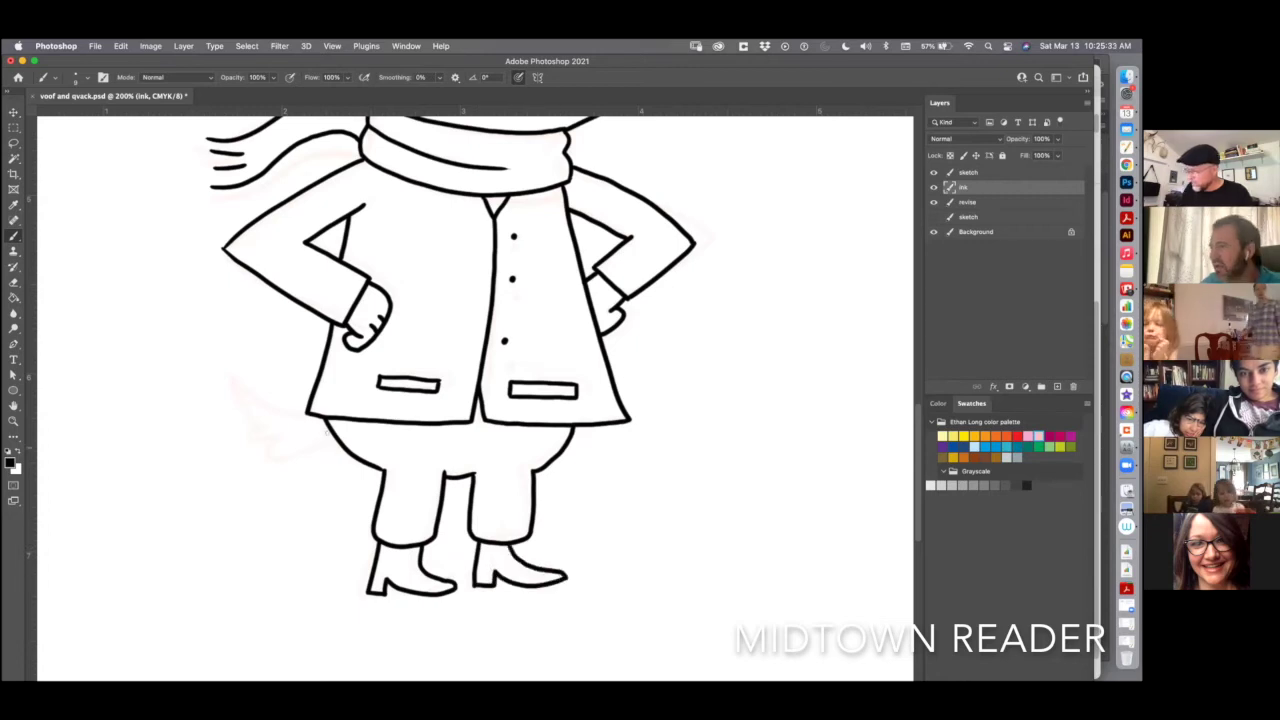
{"action": "mouse_move", "coordinate": [322, 432]}
{"action": "left_mouse_down"}
{"action": "mouse_move", "coordinate": [255, 407]}
{"action": "mouse_move", "coordinate": [286, 450]}
{"action": "mouse_move", "coordinate": [318, 464]}
{"action": "mouse_move", "coordinate": [342, 448]}
{"action": "left_mouse_up"}
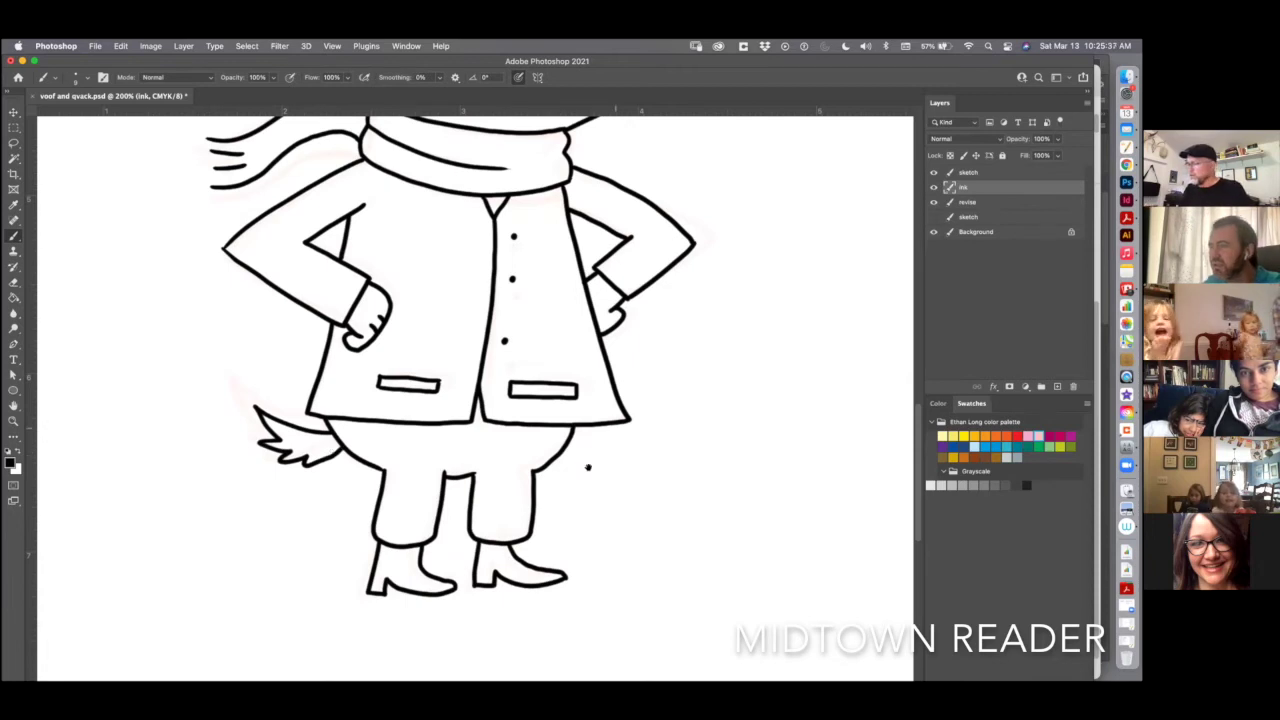
- Look over the inked dog from coat to hat, and magnify the duck's faint sketch beside it
{"action": "scroll", "coordinate": [588, 467], "scroll_direction": "up", "scroll_amount": 5}
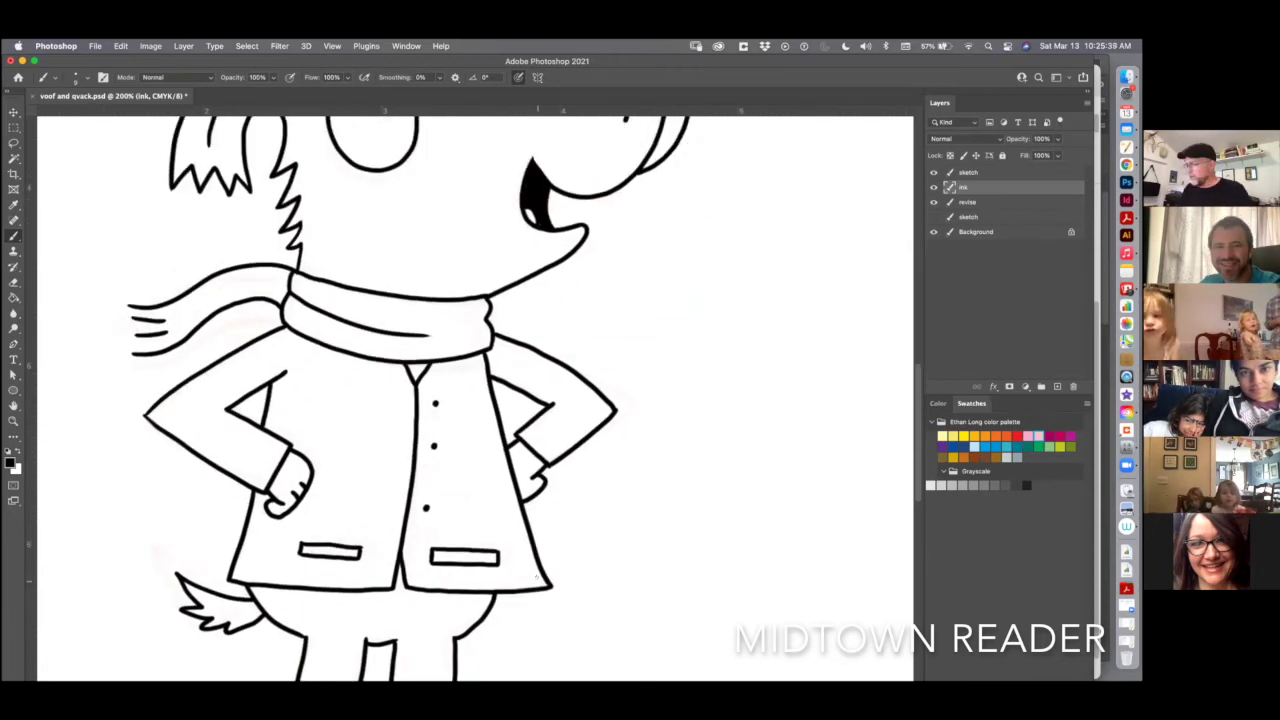
{"action": "scroll", "coordinate": [562, 505], "scroll_direction": "up", "scroll_amount": 4}
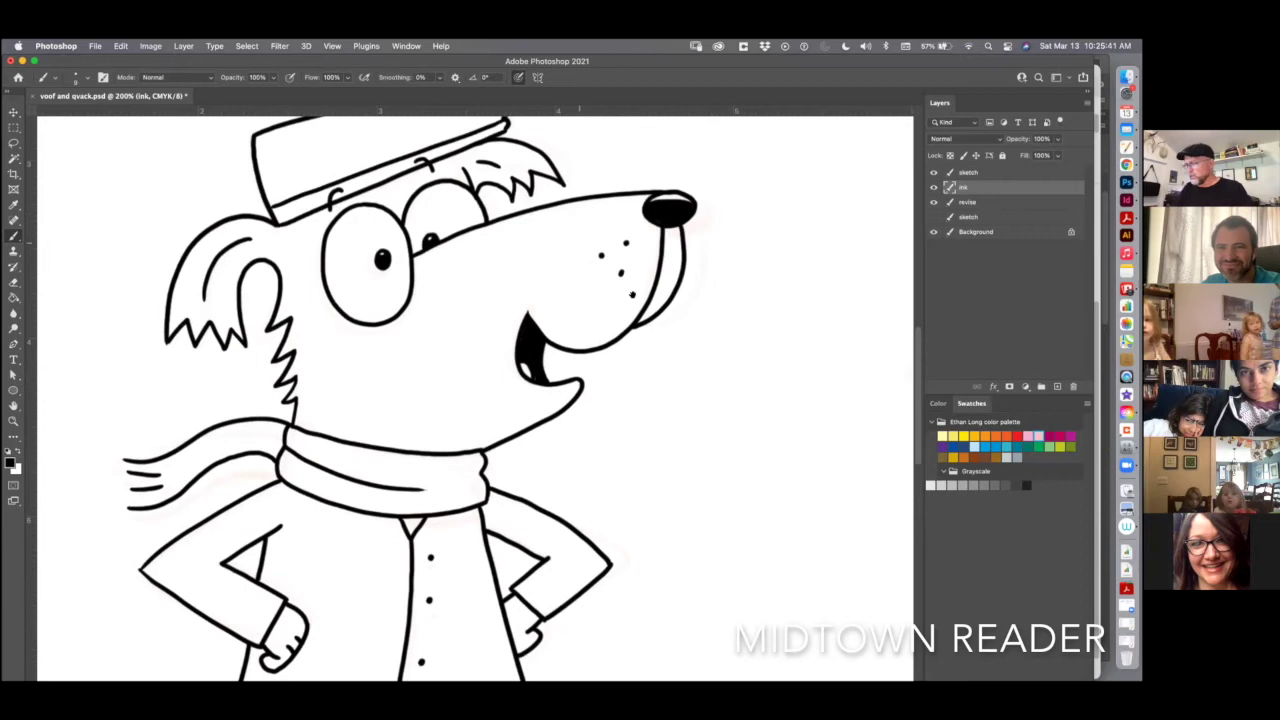
{"action": "scroll", "coordinate": [634, 415], "scroll_direction": "up", "scroll_amount": 3}
{"action": "key", "text": "e"}
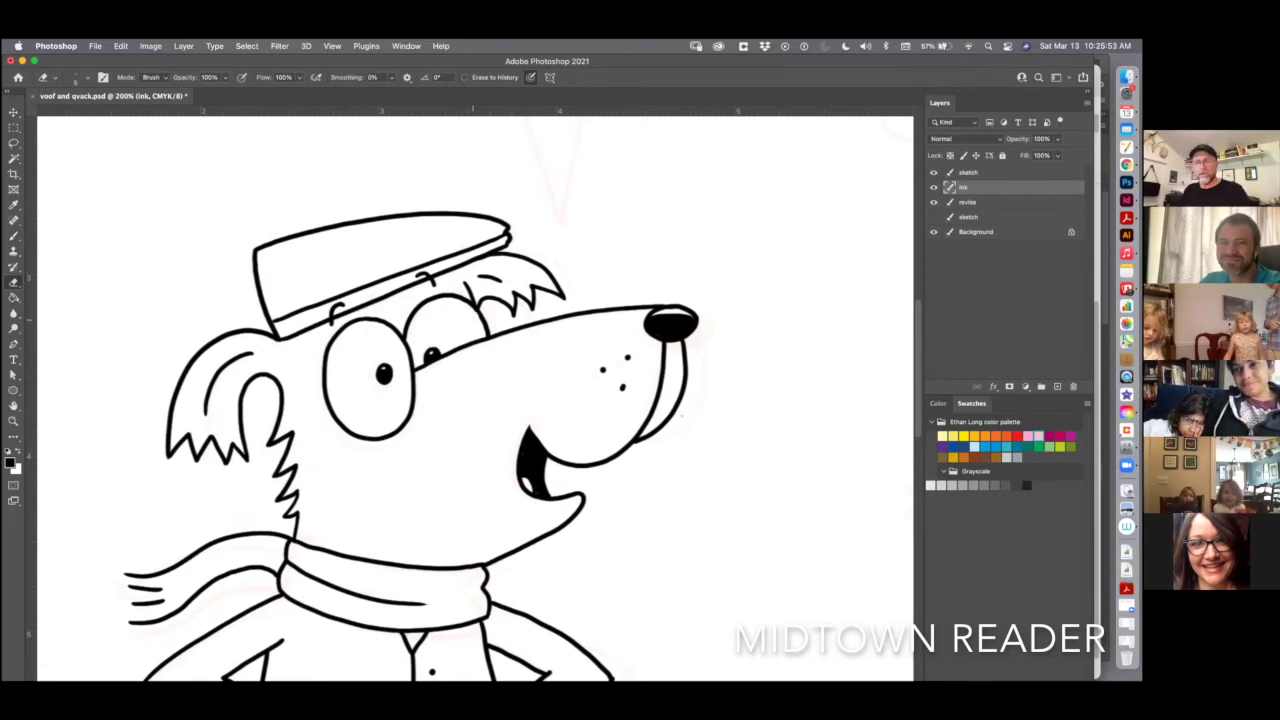
{"action": "key", "text": "super+minus"}
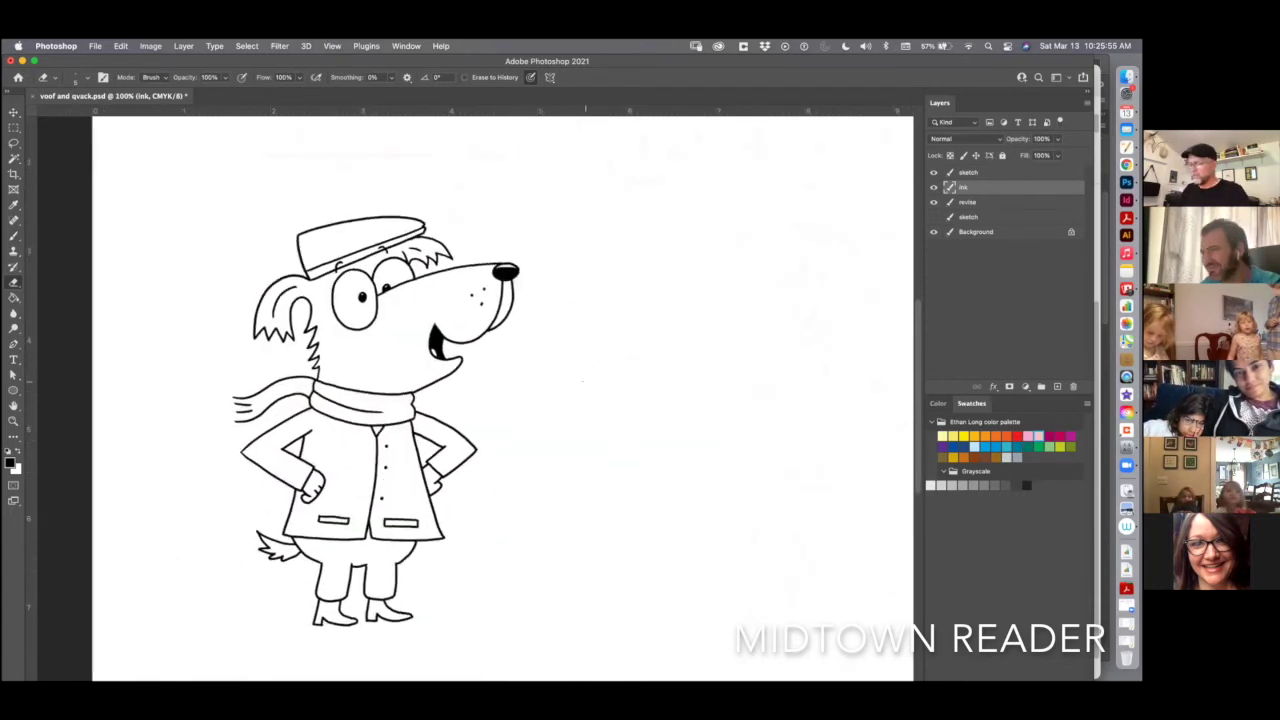
{"action": "left_click", "coordinate": [20, 419]}
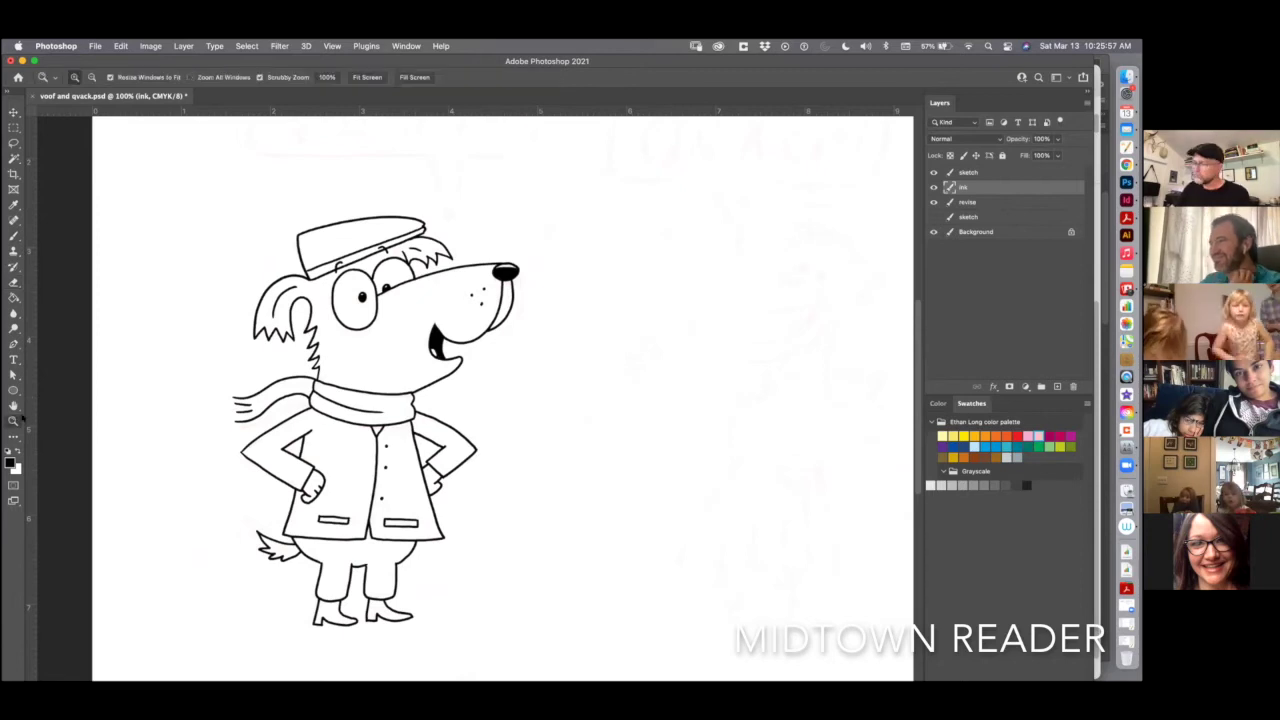
{"action": "left_click", "coordinate": [785, 363]}
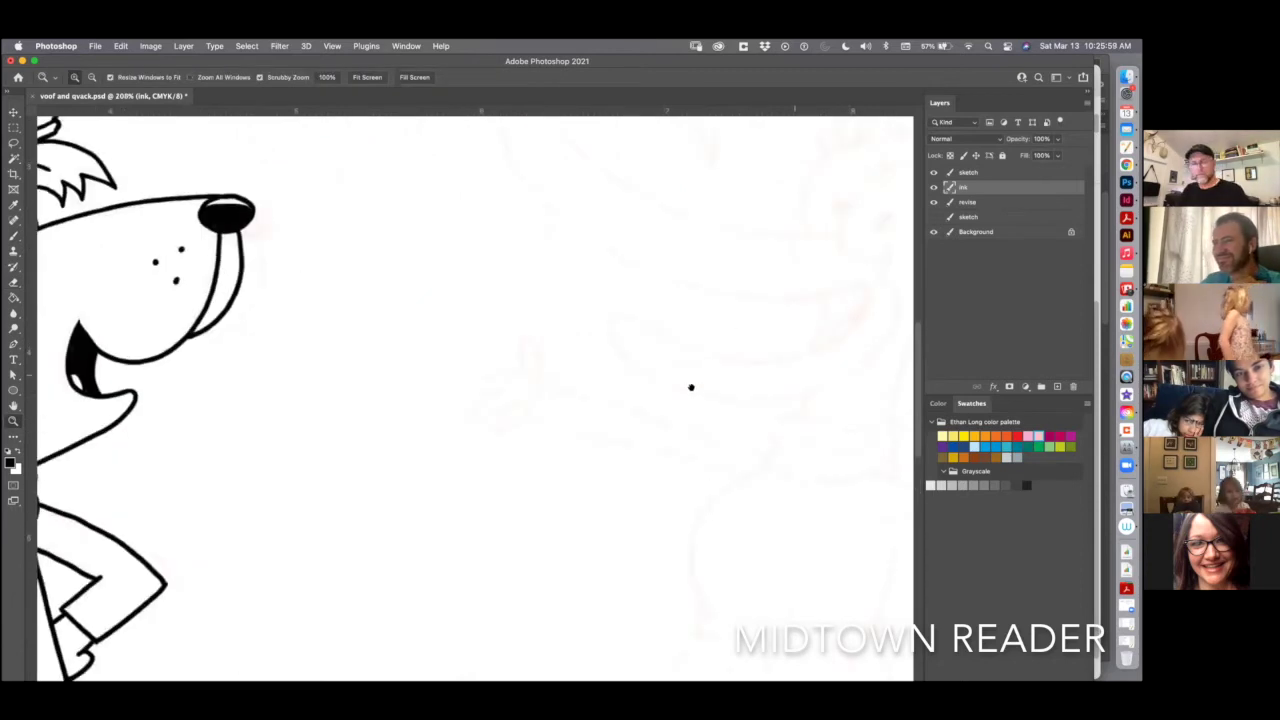
{"action": "scroll", "coordinate": [510, 528], "scroll_direction": "up", "scroll_amount": 2}
{"action": "key", "text": "b"}
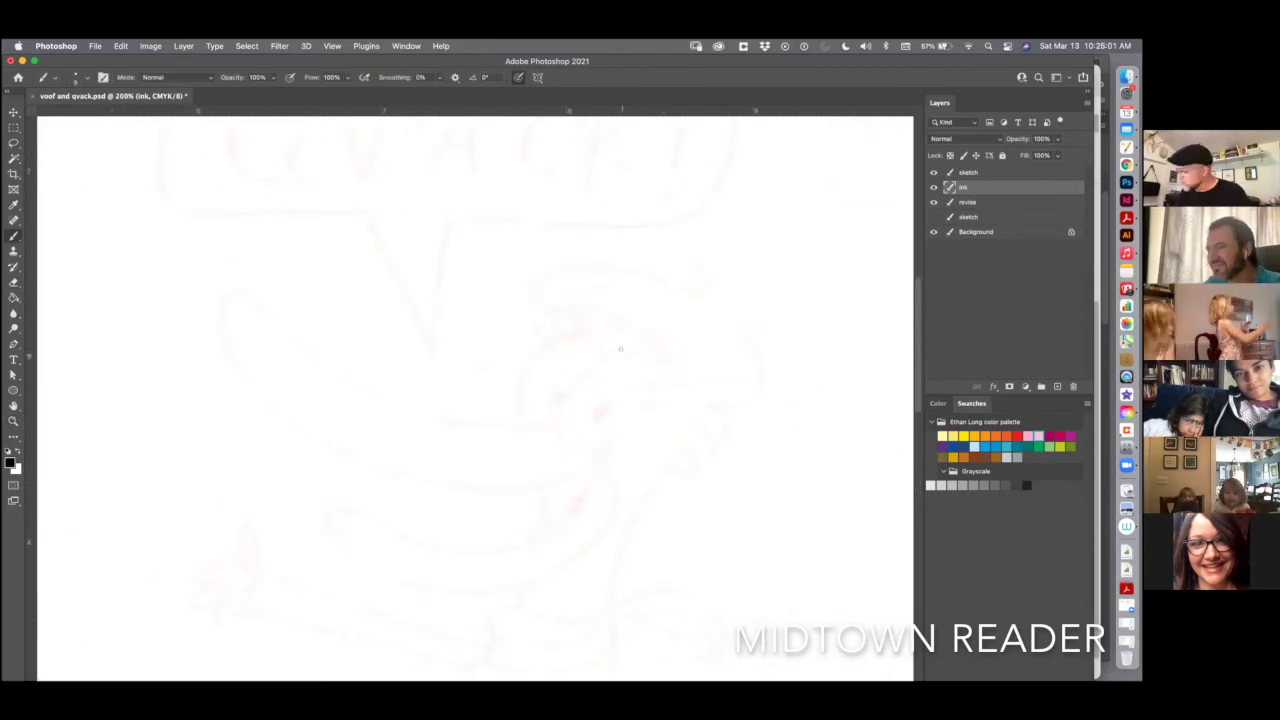
{"action": "mouse_move", "coordinate": [620, 349]}
{"action": "left_mouse_down"}
{"action": "mouse_move", "coordinate": [586, 363]}
{"action": "mouse_move", "coordinate": [610, 448]}
{"action": "mouse_move", "coordinate": [637, 358]}
{"action": "mouse_move", "coordinate": [558, 428]}
{"action": "mouse_move", "coordinate": [650, 383]}
{"action": "mouse_move", "coordinate": [616, 347]}
{"action": "mouse_move", "coordinate": [566, 446]}
{"action": "mouse_move", "coordinate": [638, 418]}
{"action": "mouse_move", "coordinate": [655, 366]}
{"action": "mouse_move", "coordinate": [636, 356]}
{"action": "mouse_move", "coordinate": [568, 440]}
{"action": "mouse_move", "coordinate": [638, 418]}
{"action": "mouse_move", "coordinate": [648, 362]}
{"action": "left_mouse_up"}
{"action": "key", "text": "super+z"}
{"action": "key", "text": "super+z"}
{"action": "key", "text": "super+z"}
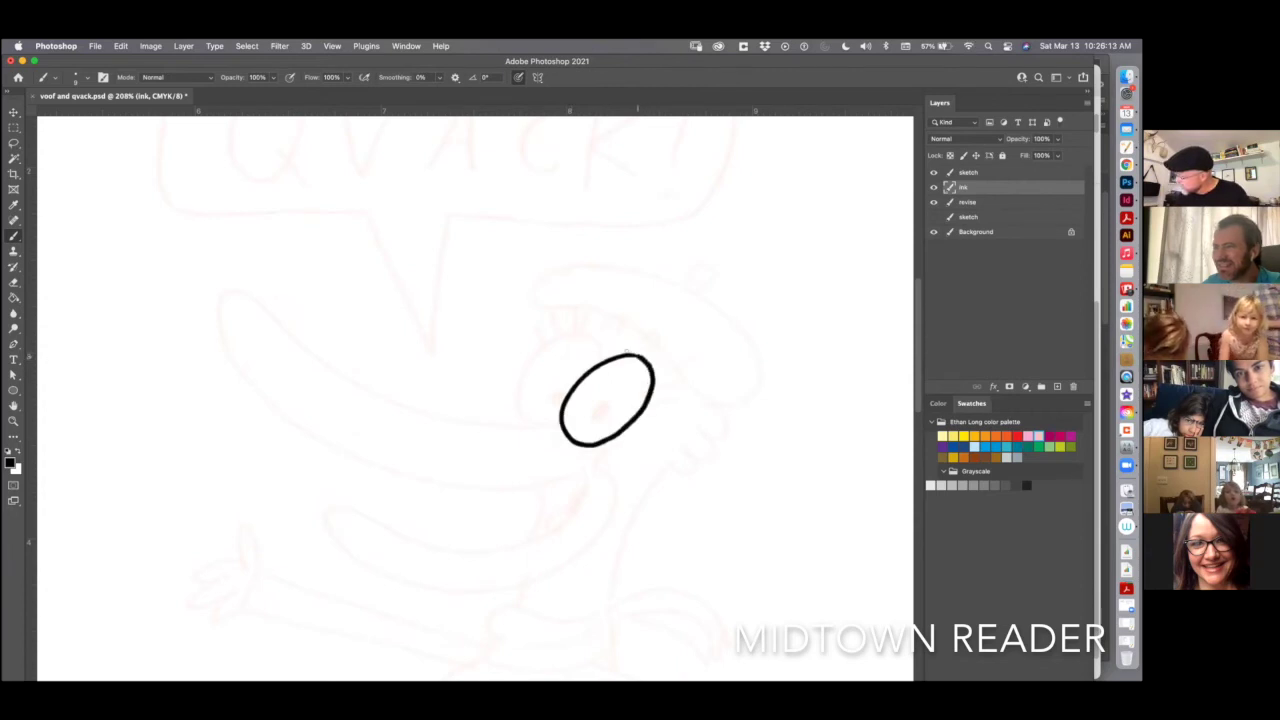
{"action": "key", "text": "super+z"}
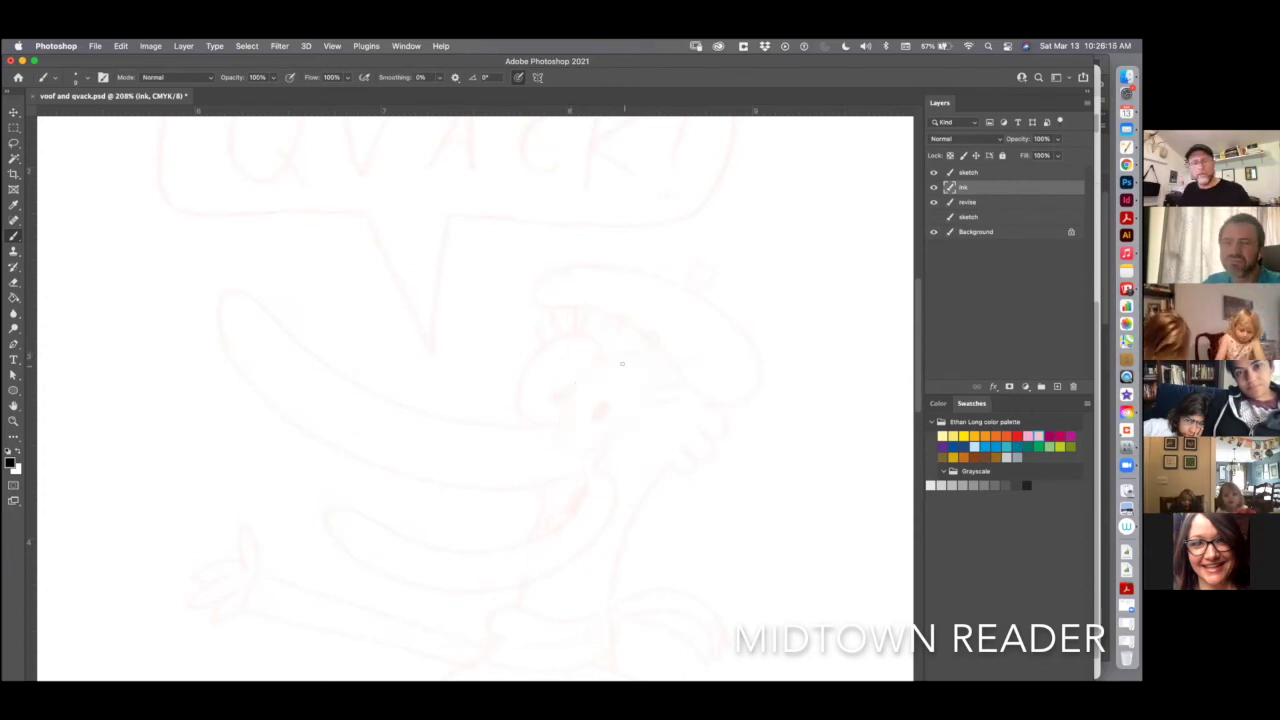
- Ink the duck's two overlapping oval eyes with a small black pupil in each over the faint sketch
{"action": "key", "text": "r"}
{"action": "mouse_move", "coordinate": [514, 229]}
{"action": "left_mouse_down"}
{"action": "mouse_move", "coordinate": [444, 246]}
{"action": "mouse_move", "coordinate": [537, 266]}
{"action": "left_mouse_up"}
{"action": "key", "text": "b"}
{"action": "mouse_move", "coordinate": [438, 407]}
{"action": "left_mouse_down"}
{"action": "mouse_move", "coordinate": [431, 456]}
{"action": "mouse_move", "coordinate": [474, 505]}
{"action": "mouse_move", "coordinate": [500, 440]}
{"action": "mouse_move", "coordinate": [485, 412]}
{"action": "mouse_move", "coordinate": [446, 403]}
{"action": "mouse_move", "coordinate": [502, 462]}
{"action": "mouse_move", "coordinate": [460, 398]}
{"action": "mouse_move", "coordinate": [445, 402]}
{"action": "left_mouse_up"}
{"action": "key", "text": "super+z"}
{"action": "mouse_move", "coordinate": [474, 467]}
{"action": "left_mouse_down"}
{"action": "mouse_move", "coordinate": [406, 433]}
{"action": "mouse_move", "coordinate": [400, 505]}
{"action": "mouse_move", "coordinate": [448, 528]}
{"action": "mouse_move", "coordinate": [462, 503]}
{"action": "mouse_move", "coordinate": [440, 492]}
{"action": "left_mouse_up"}
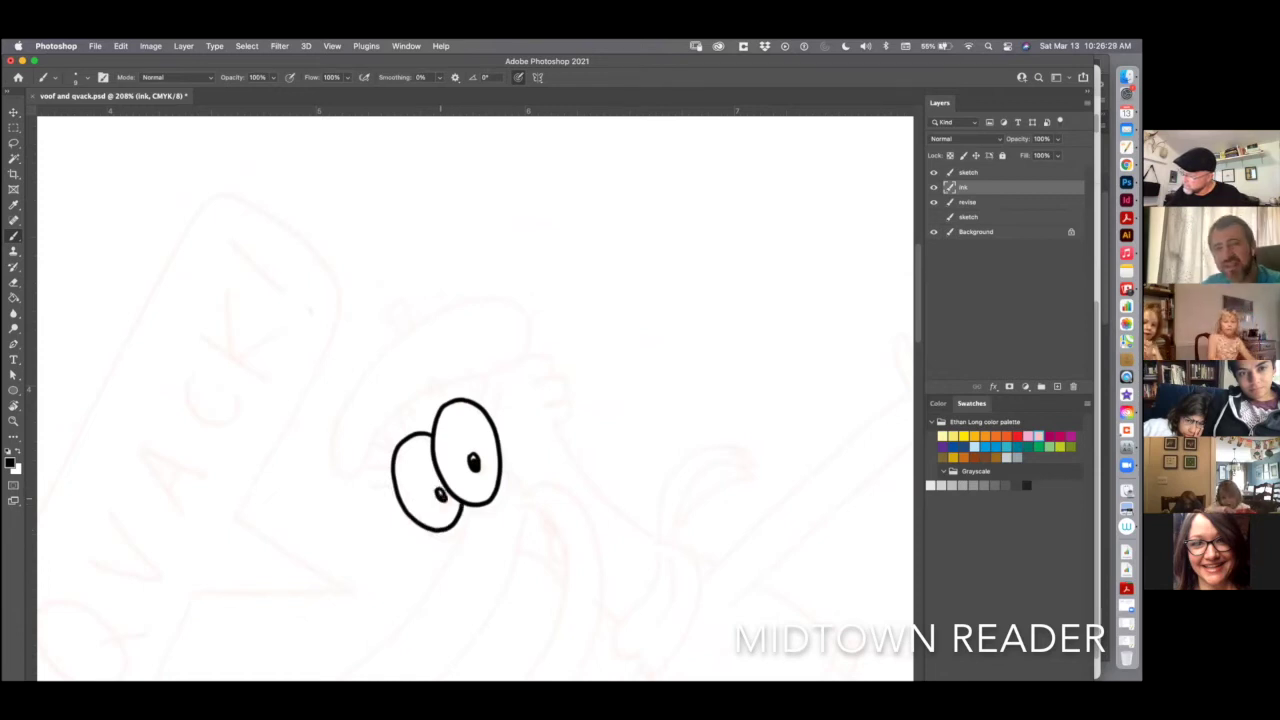
{"action": "left_click_drag", "start_coordinate": [560, 300], "coordinate": [600, 480]}
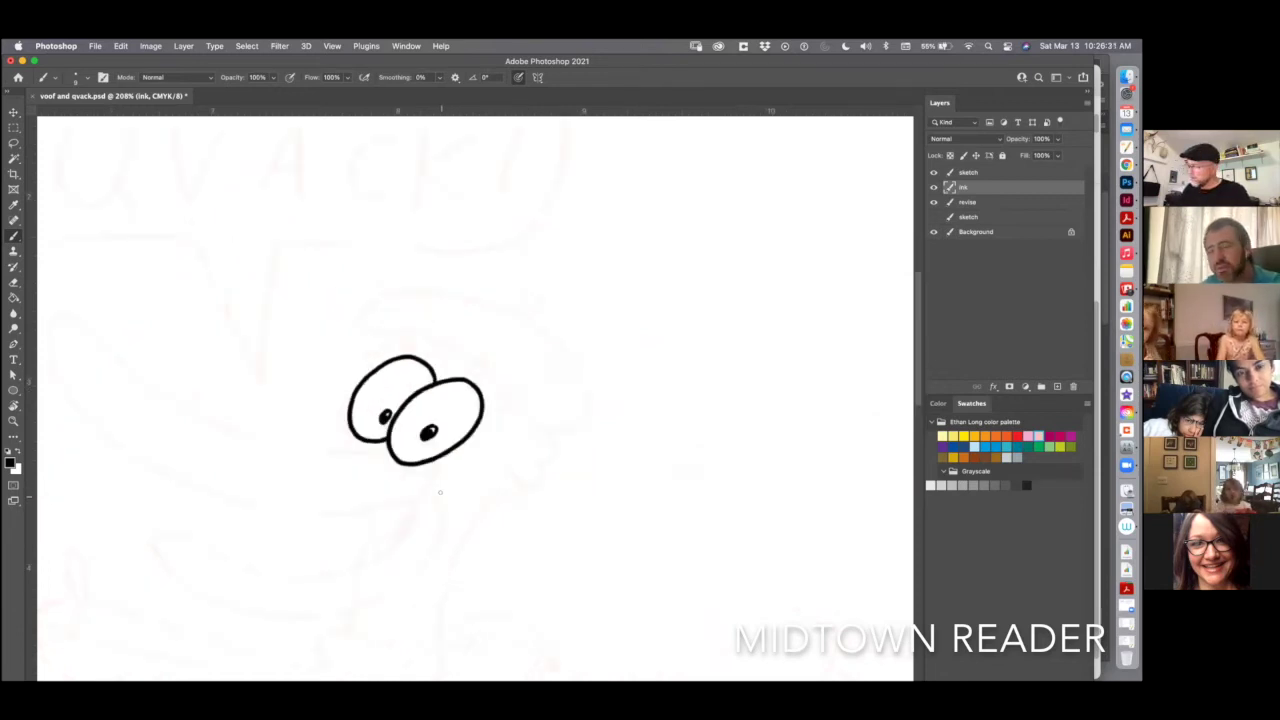
- Ink short eyelashes on the outer side of both of the duck's eyes
{"action": "mouse_move", "coordinate": [486, 401]}
{"action": "left_mouse_down"}
{"action": "mouse_move", "coordinate": [511, 396]}
{"action": "mouse_move", "coordinate": [510, 407]}
{"action": "left_mouse_up"}
{"action": "left_click_drag", "start_coordinate": [477, 430], "coordinate": [491, 426]}
{"action": "left_click_drag", "start_coordinate": [393, 328], "coordinate": [396, 356]}
{"action": "mouse_move", "coordinate": [381, 364]}
{"action": "left_mouse_down"}
{"action": "mouse_move", "coordinate": [377, 338]}
{"action": "mouse_move", "coordinate": [364, 347]}
{"action": "left_mouse_up"}
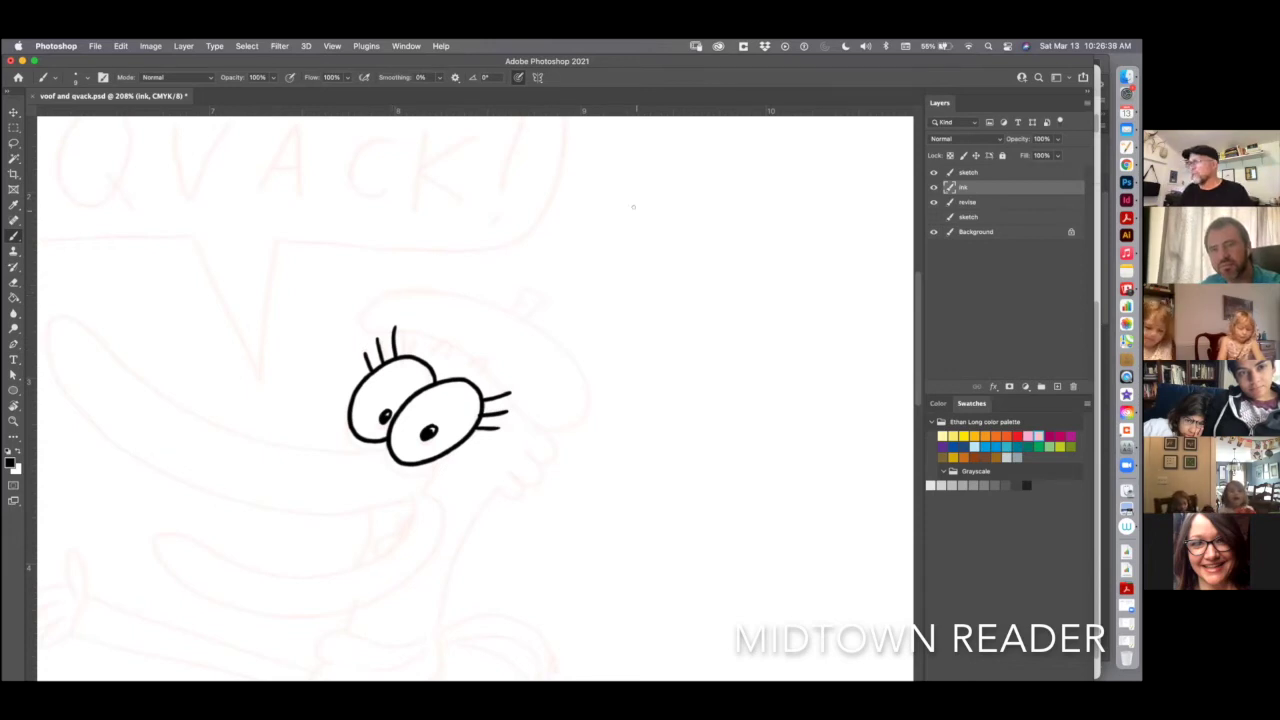
- Ink the duck's curved beret with a small stem on top and two short brow marks above the eyes
{"action": "mouse_move", "coordinate": [393, 293]}
{"action": "left_mouse_down"}
{"action": "mouse_move", "coordinate": [390, 337]}
{"action": "mouse_move", "coordinate": [472, 350]}
{"action": "mouse_move", "coordinate": [578, 428]}
{"action": "mouse_move", "coordinate": [584, 362]}
{"action": "mouse_move", "coordinate": [488, 304]}
{"action": "mouse_move", "coordinate": [394, 293]}
{"action": "left_mouse_up"}
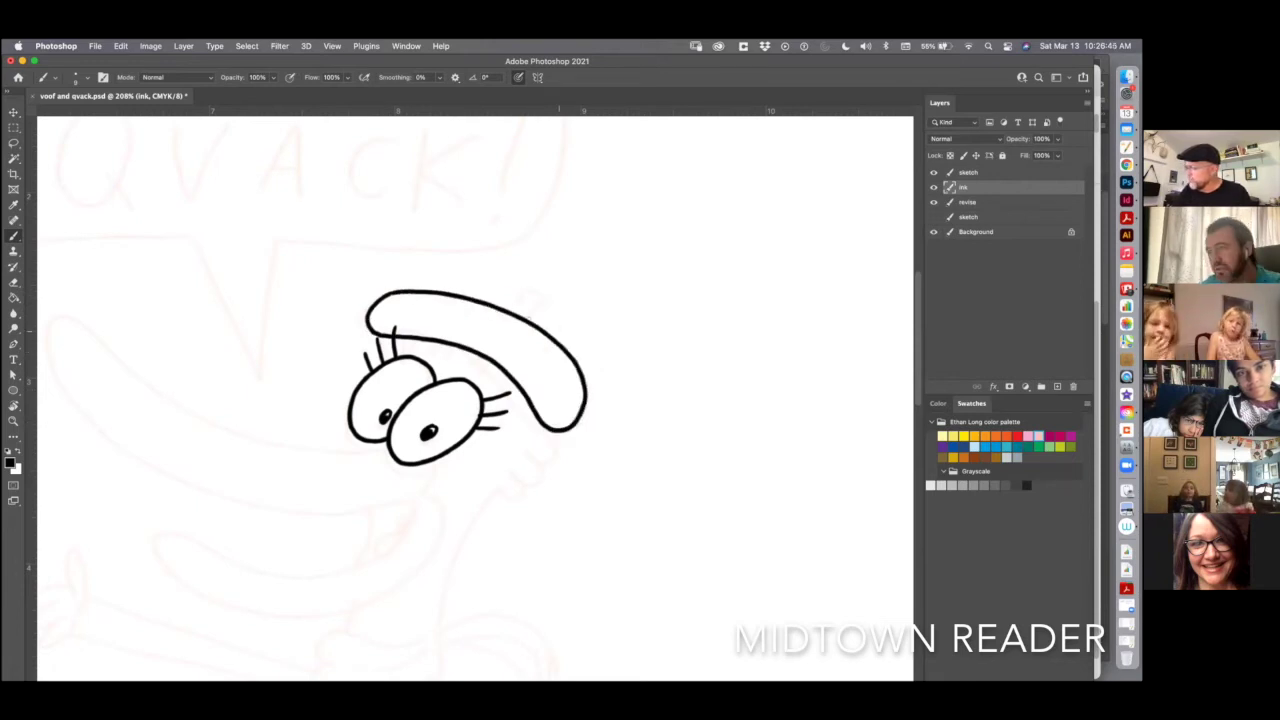
{"action": "left_click_drag", "start_coordinate": [527, 297], "coordinate": [533, 319]}
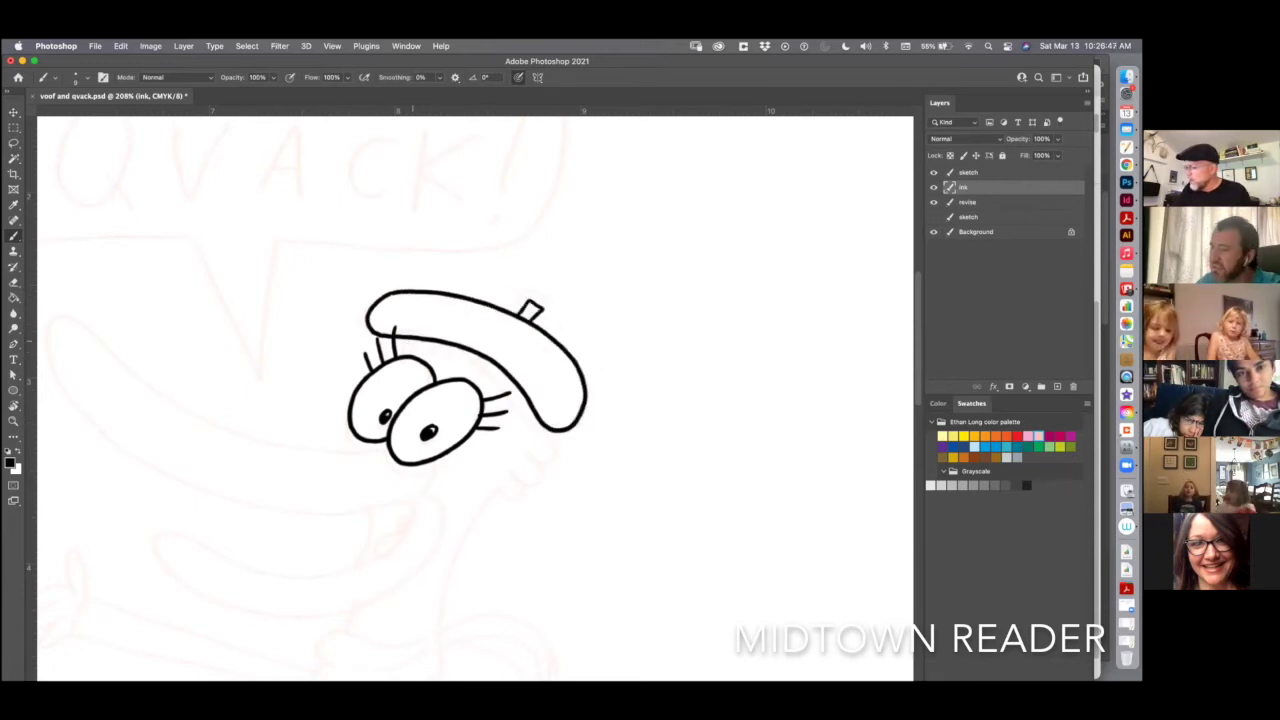
{"action": "mouse_move", "coordinate": [414, 340]}
{"action": "left_mouse_down"}
{"action": "mouse_move", "coordinate": [405, 355]}
{"action": "mouse_move", "coordinate": [486, 380]}
{"action": "left_mouse_up"}
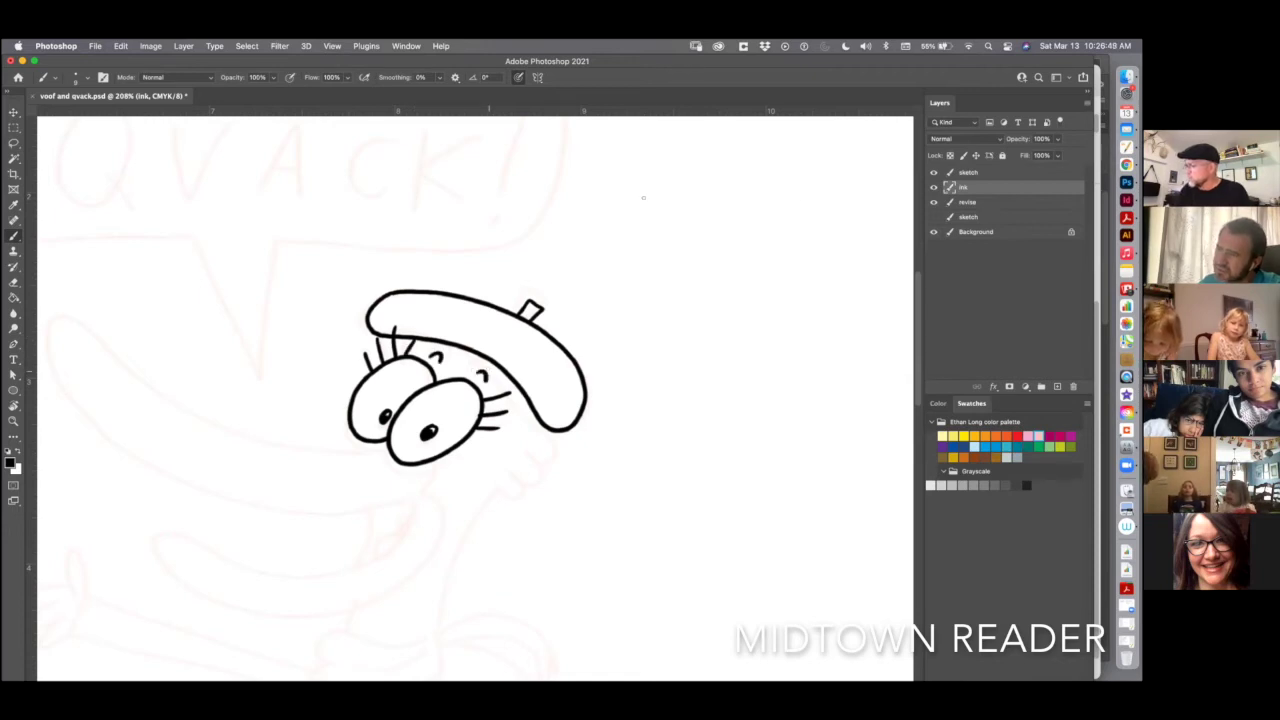
{"action": "mouse_move", "coordinate": [637, 202]}
{"action": "left_mouse_down"}
{"action": "mouse_move", "coordinate": [680, 394]}
{"action": "mouse_move", "coordinate": [855, 370]}
{"action": "left_mouse_up"}
{"action": "mouse_move", "coordinate": [638, 203]}
{"action": "left_mouse_down"}
{"action": "mouse_move", "coordinate": [684, 222]}
{"action": "mouse_move", "coordinate": [808, 386]}
{"action": "mouse_move", "coordinate": [840, 382]}
{"action": "left_mouse_up"}
{"action": "left_click_drag", "start_coordinate": [734, 212], "coordinate": [771, 211]}
{"action": "left_click_drag", "start_coordinate": [669, 200], "coordinate": [712, 180]}
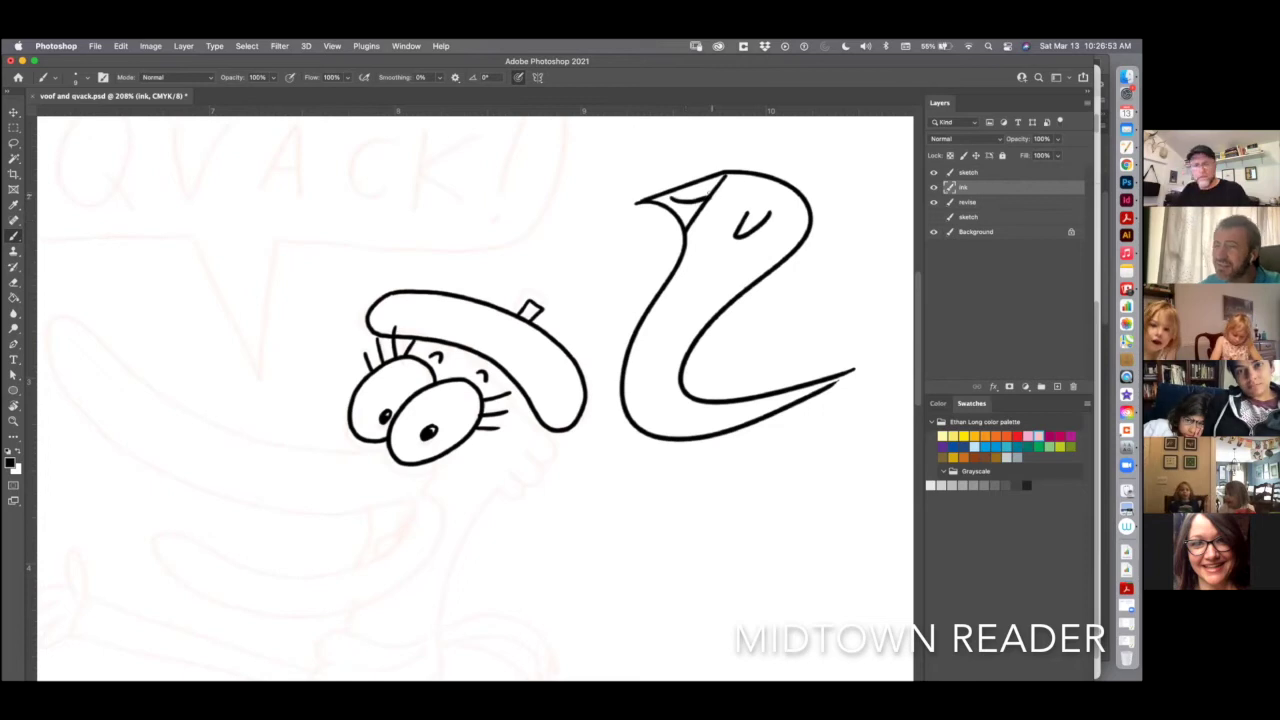
{"action": "key", "text": "super+z"}
{"action": "key", "text": "super+z"}
{"action": "key", "text": "super+z"}
{"action": "key", "text": "super+z"}
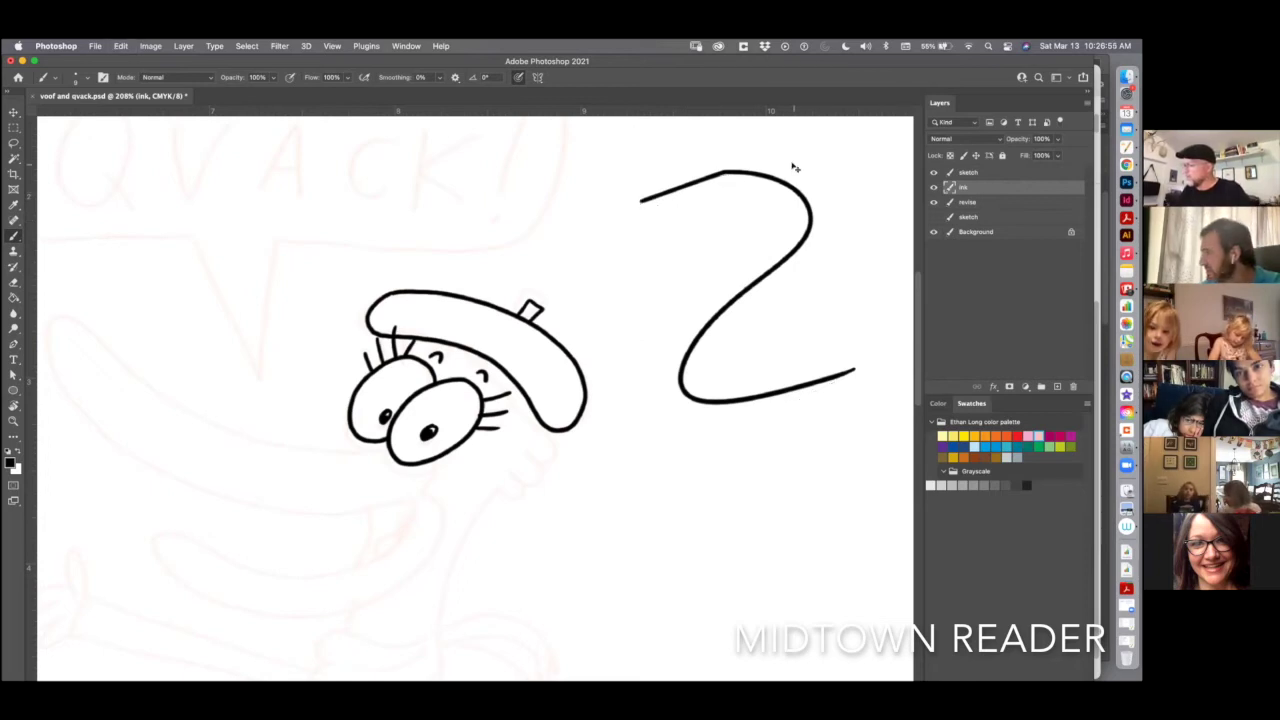
{"action": "key", "text": "super+z"}
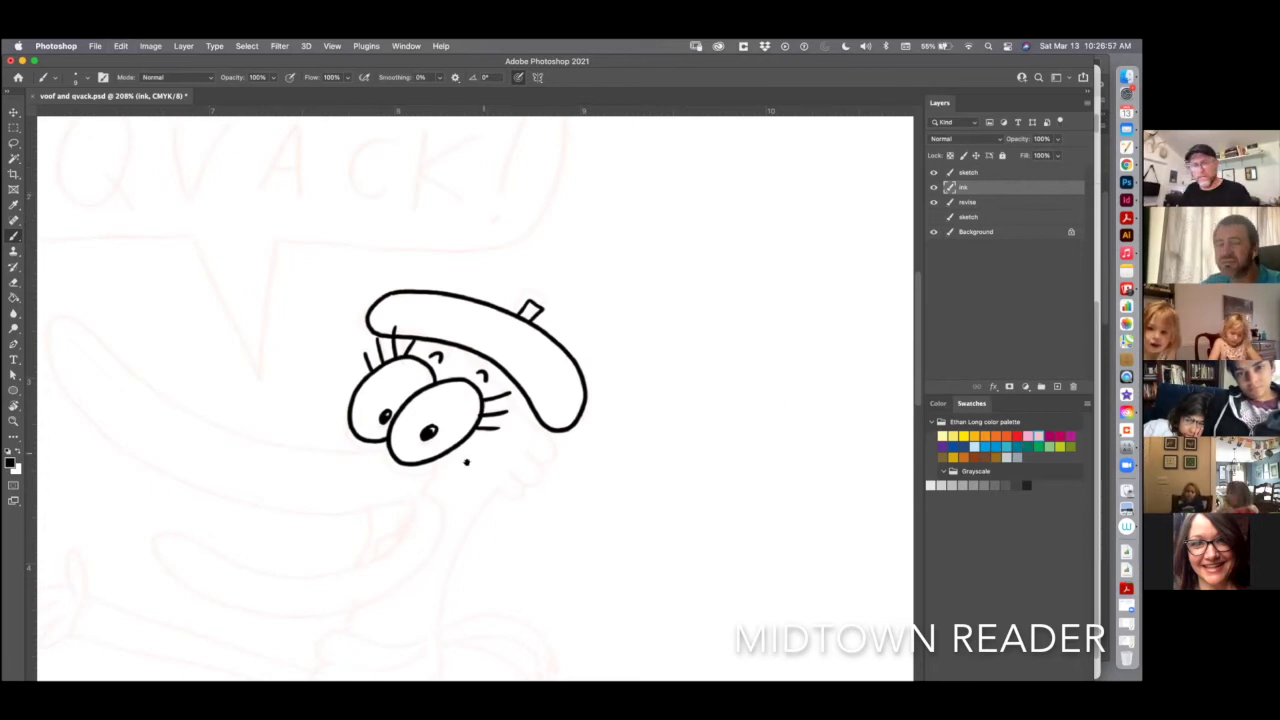
- Ink the duck's long open bill, with the upper and lower halves meeting in a black-filled mouth corner
{"action": "scroll", "coordinate": [570, 435], "scroll_direction": "left", "scroll_amount": 5}
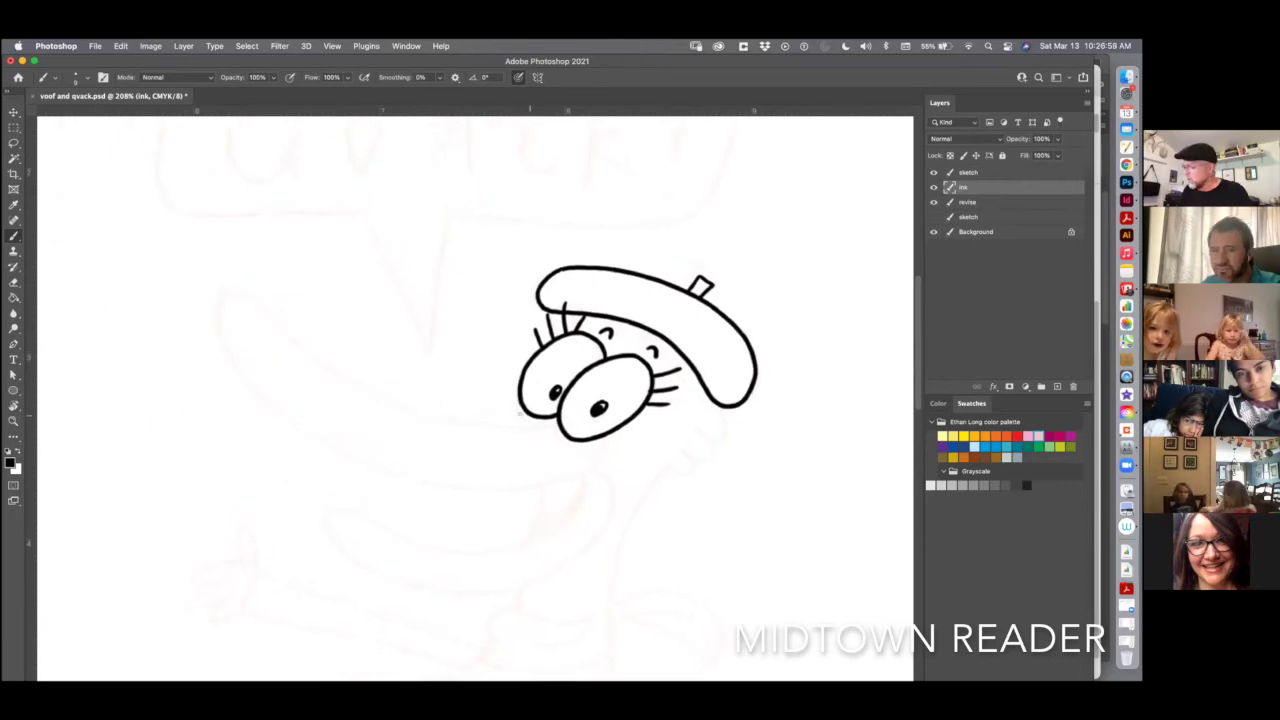
{"action": "mouse_move", "coordinate": [522, 415]}
{"action": "left_mouse_down"}
{"action": "mouse_move", "coordinate": [480, 417]}
{"action": "mouse_move", "coordinate": [248, 302]}
{"action": "mouse_move", "coordinate": [272, 404]}
{"action": "mouse_move", "coordinate": [438, 476]}
{"action": "left_mouse_up"}
{"action": "mouse_move", "coordinate": [526, 482]}
{"action": "left_mouse_down"}
{"action": "mouse_move", "coordinate": [588, 480]}
{"action": "mouse_move", "coordinate": [495, 540]}
{"action": "mouse_move", "coordinate": [320, 512]}
{"action": "mouse_move", "coordinate": [510, 578]}
{"action": "mouse_move", "coordinate": [614, 518]}
{"action": "mouse_move", "coordinate": [608, 438]}
{"action": "mouse_move", "coordinate": [520, 530]}
{"action": "mouse_move", "coordinate": [556, 508]}
{"action": "mouse_move", "coordinate": [534, 502]}
{"action": "mouse_move", "coordinate": [586, 474]}
{"action": "mouse_move", "coordinate": [526, 528]}
{"action": "left_mouse_up"}
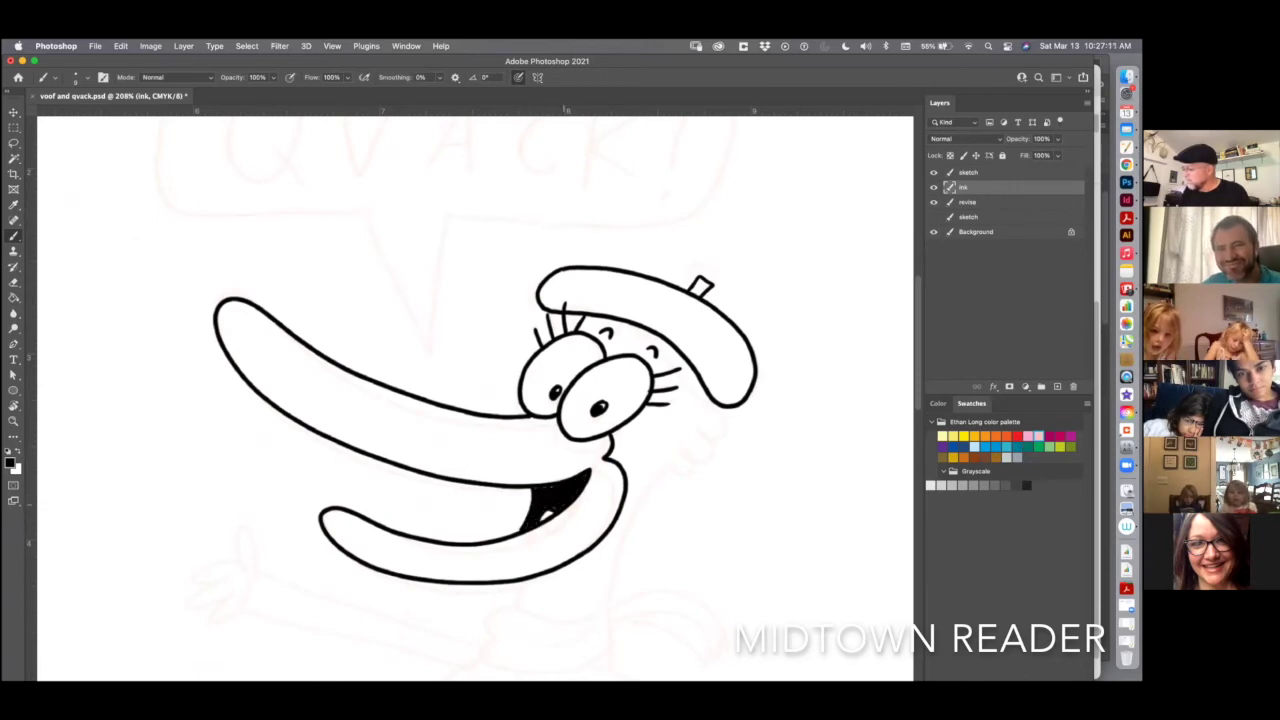
- Ink the ruffled feathers at the back of the duck's head and the two neck lines below the bill
{"action": "mouse_move", "coordinate": [706, 400]}
{"action": "left_mouse_down"}
{"action": "mouse_move", "coordinate": [688, 488]}
{"action": "mouse_move", "coordinate": [652, 512]}
{"action": "mouse_move", "coordinate": [598, 612]}
{"action": "left_mouse_up"}
{"action": "left_click_drag", "start_coordinate": [528, 578], "coordinate": [518, 604]}
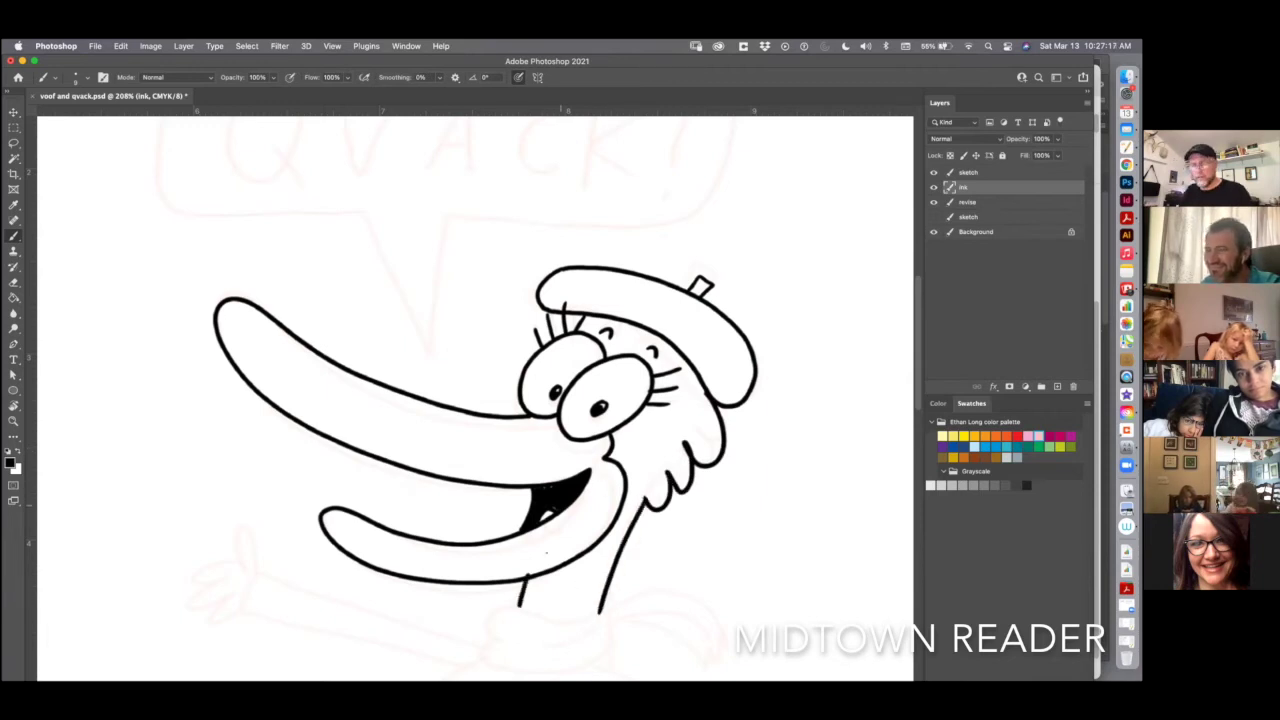
{"action": "key", "text": "e"}
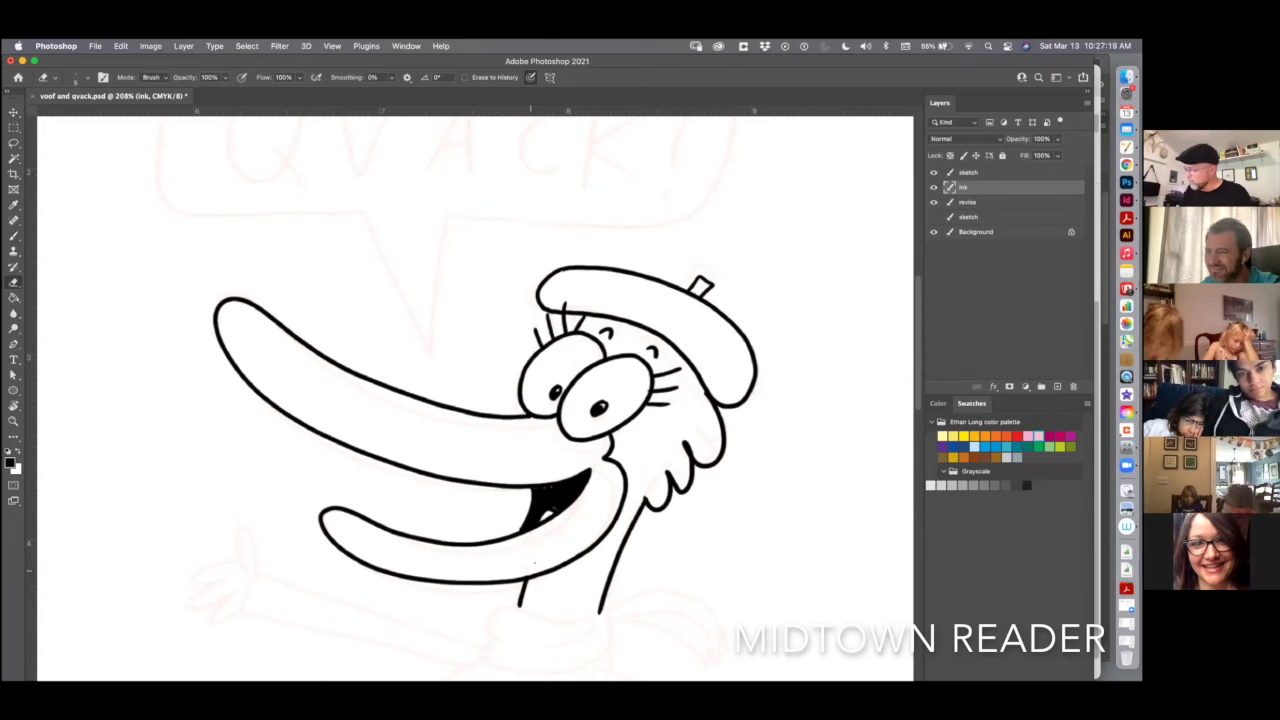
{"action": "key", "text": "b"}
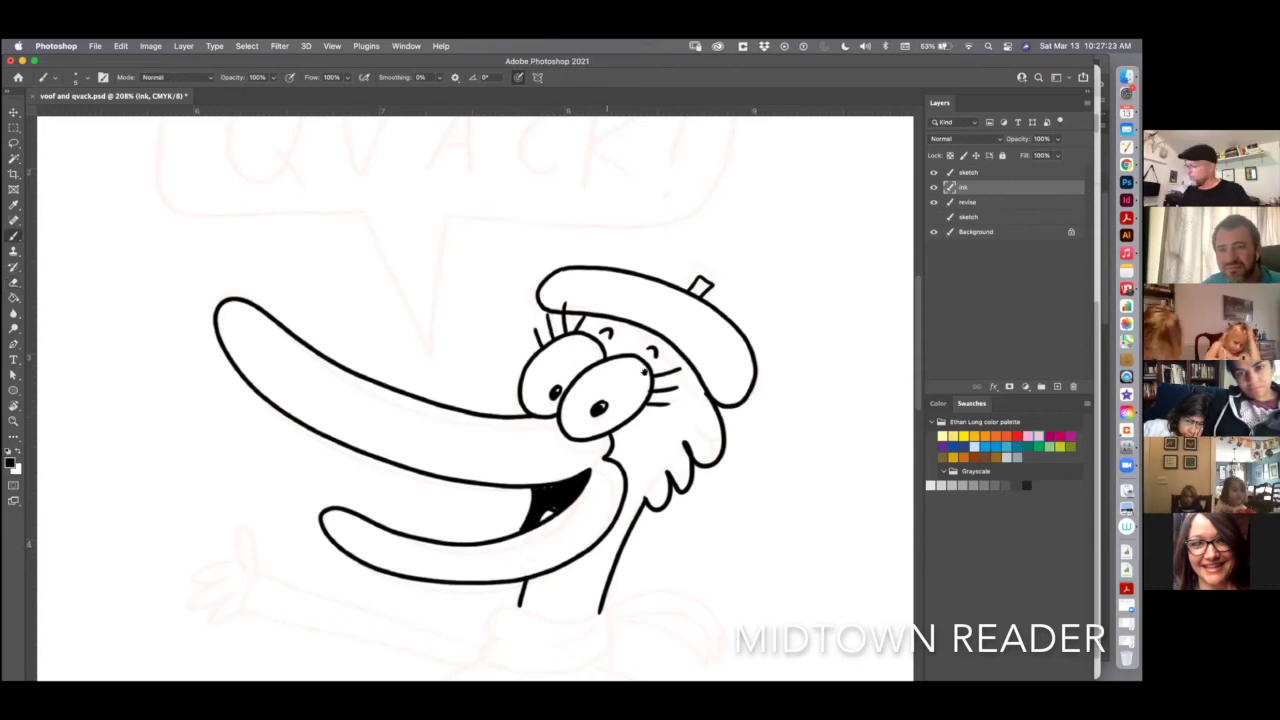
- Ink a scarf wrapped around the duck's neck with a fringed end flowing out behind it
{"action": "scroll", "coordinate": [640, 372], "scroll_direction": "down", "scroll_amount": 5}
{"action": "mouse_move", "coordinate": [568, 378]}
{"action": "left_mouse_down"}
{"action": "mouse_move", "coordinate": [541, 407]}
{"action": "mouse_move", "coordinate": [570, 446]}
{"action": "mouse_move", "coordinate": [655, 435]}
{"action": "mouse_move", "coordinate": [608, 385]}
{"action": "mouse_move", "coordinate": [648, 382]}
{"action": "mouse_move", "coordinate": [654, 434]}
{"action": "left_mouse_up"}
{"action": "left_click_drag", "start_coordinate": [548, 405], "coordinate": [770, 405]}
{"action": "mouse_move", "coordinate": [648, 404]}
{"action": "left_mouse_down"}
{"action": "mouse_move", "coordinate": [734, 446]}
{"action": "mouse_move", "coordinate": [746, 438]}
{"action": "left_mouse_up"}
{"action": "left_click_drag", "start_coordinate": [766, 403], "coordinate": [754, 424]}
- Ink the duck's arm stretched out beneath the bill, ending in a cuff and an open feathered hand
{"action": "mouse_move", "coordinate": [533, 413]}
{"action": "left_mouse_down"}
{"action": "mouse_move", "coordinate": [298, 344]}
{"action": "mouse_move", "coordinate": [310, 391]}
{"action": "mouse_move", "coordinate": [490, 447]}
{"action": "left_mouse_up"}
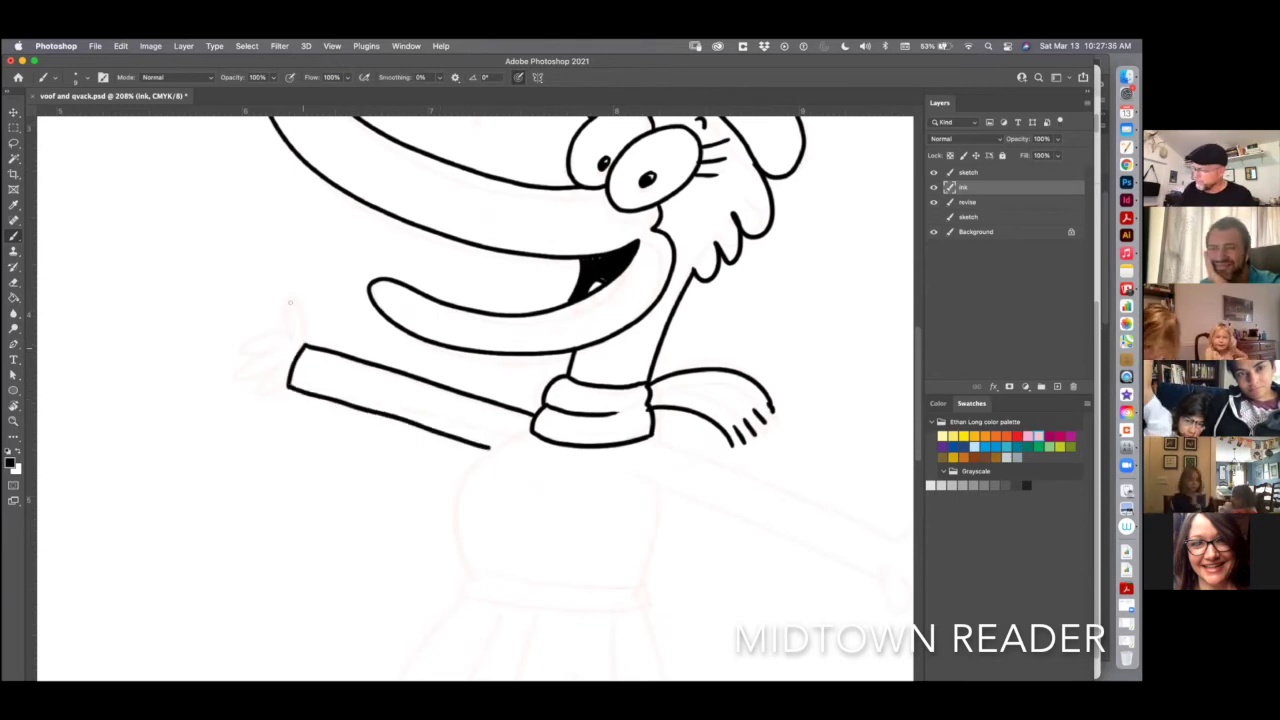
{"action": "mouse_move", "coordinate": [287, 347]}
{"action": "left_mouse_down"}
{"action": "mouse_move", "coordinate": [302, 346]}
{"action": "mouse_move", "coordinate": [228, 356]}
{"action": "mouse_move", "coordinate": [262, 372]}
{"action": "left_mouse_up"}
{"action": "left_click_drag", "start_coordinate": [268, 372], "coordinate": [242, 396]}
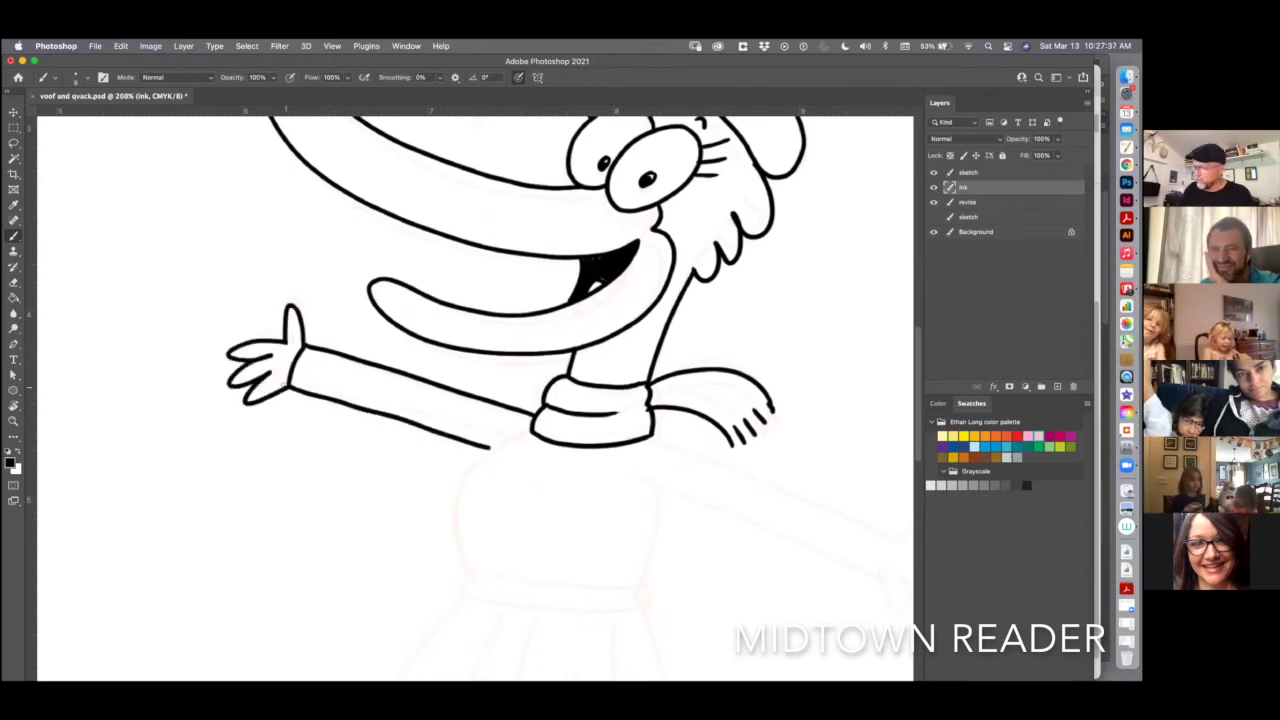
- Ink the duck's other arm stretched out below the scarf's tail, with a cuff and spread feather fingers
{"action": "scroll", "coordinate": [612, 318], "scroll_direction": "down", "scroll_amount": 5}
{"action": "left_click_drag", "start_coordinate": [612, 318], "coordinate": [836, 408]}
{"action": "left_click_drag", "start_coordinate": [580, 340], "coordinate": [828, 460]}
{"action": "left_click_drag", "start_coordinate": [836, 408], "coordinate": [826, 458]}
{"action": "scroll", "coordinate": [654, 448], "scroll_direction": "right", "scroll_amount": 3}
{"action": "mouse_move", "coordinate": [740, 405]}
{"action": "left_mouse_down"}
{"action": "mouse_move", "coordinate": [762, 388]}
{"action": "mouse_move", "coordinate": [795, 392]}
{"action": "mouse_move", "coordinate": [814, 434]}
{"action": "mouse_move", "coordinate": [747, 473]}
{"action": "left_mouse_up"}
{"action": "scroll", "coordinate": [643, 437], "scroll_direction": "left", "scroll_amount": 3}
- Ink the duck's rounded sweater torso from scarf to waist, closed by a narrow waistband
{"action": "scroll", "coordinate": [640, 428], "scroll_direction": "down", "scroll_amount": 2}
{"action": "mouse_move", "coordinate": [470, 253]}
{"action": "left_mouse_down"}
{"action": "mouse_move", "coordinate": [440, 279]}
{"action": "mouse_move", "coordinate": [418, 392]}
{"action": "left_mouse_up"}
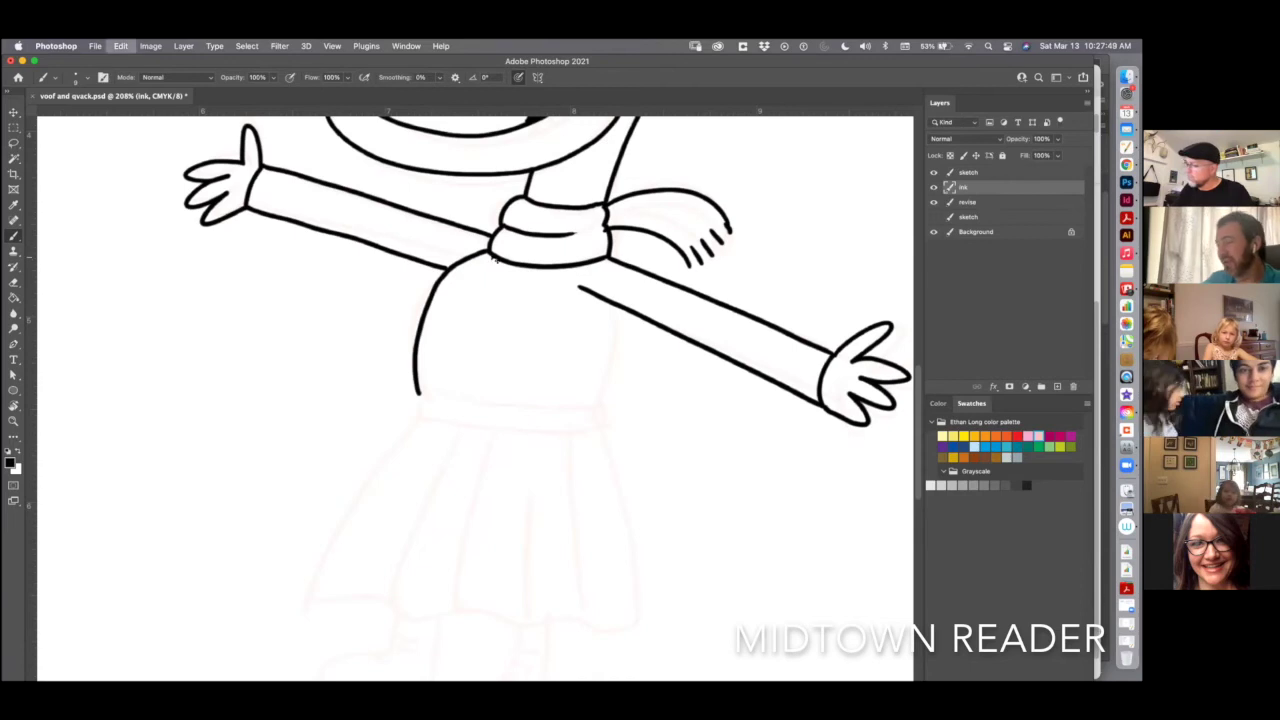
{"action": "key", "text": "super+z"}
{"action": "mouse_move", "coordinate": [480, 253]}
{"action": "left_mouse_down"}
{"action": "mouse_move", "coordinate": [412, 348]}
{"action": "mouse_move", "coordinate": [426, 398]}
{"action": "left_mouse_up"}
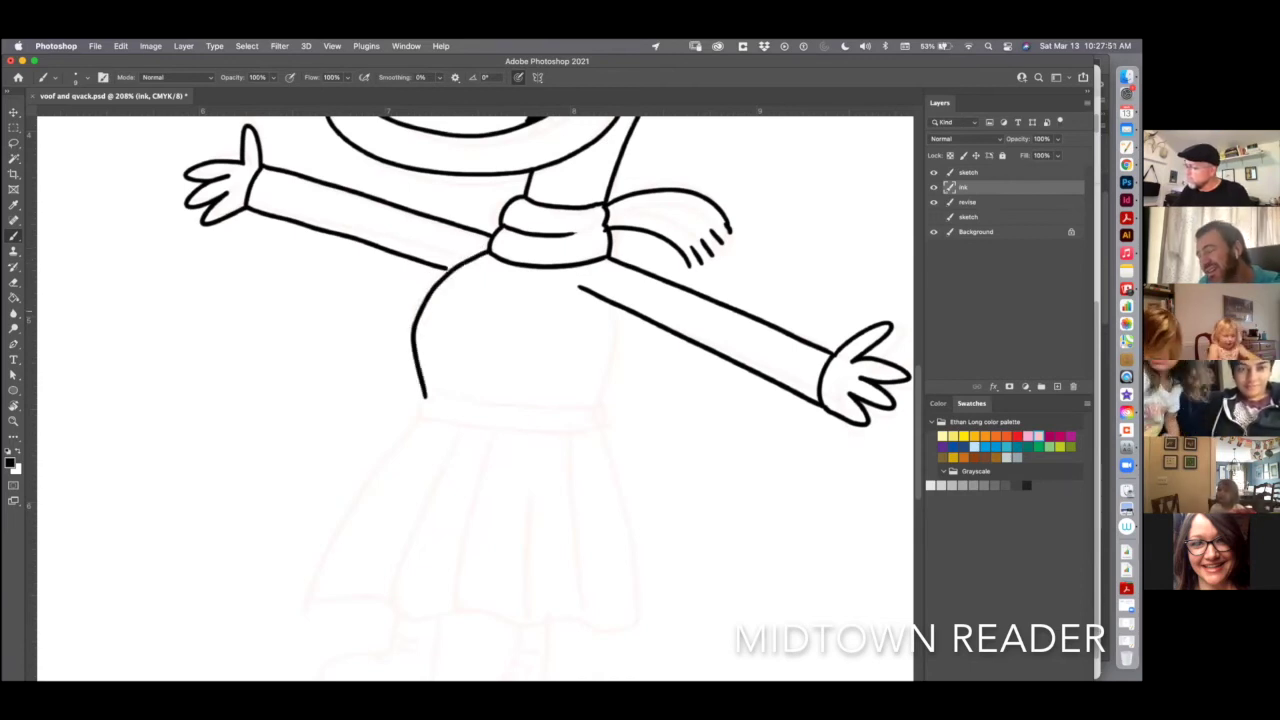
{"action": "left_click_drag", "start_coordinate": [615, 308], "coordinate": [598, 399]}
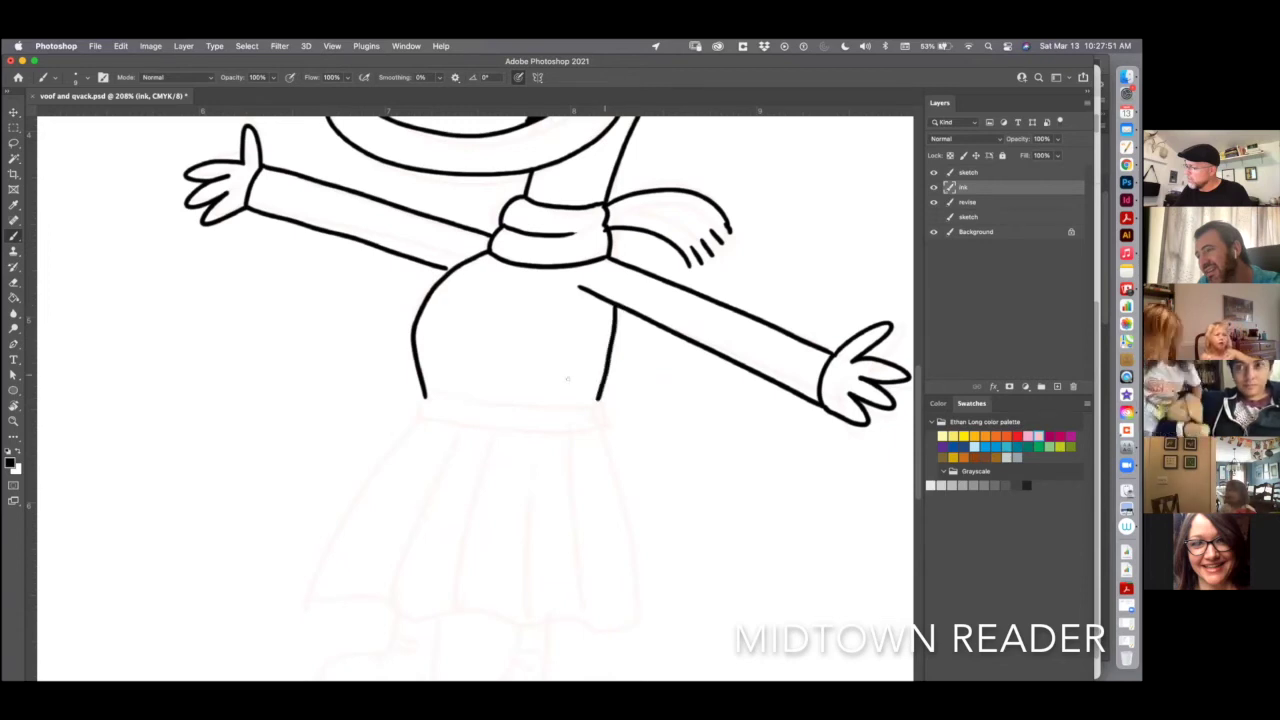
{"action": "left_click_drag", "start_coordinate": [426, 398], "coordinate": [597, 412]}
{"action": "left_click_drag", "start_coordinate": [420, 400], "coordinate": [601, 436]}
{"action": "key", "text": "e"}
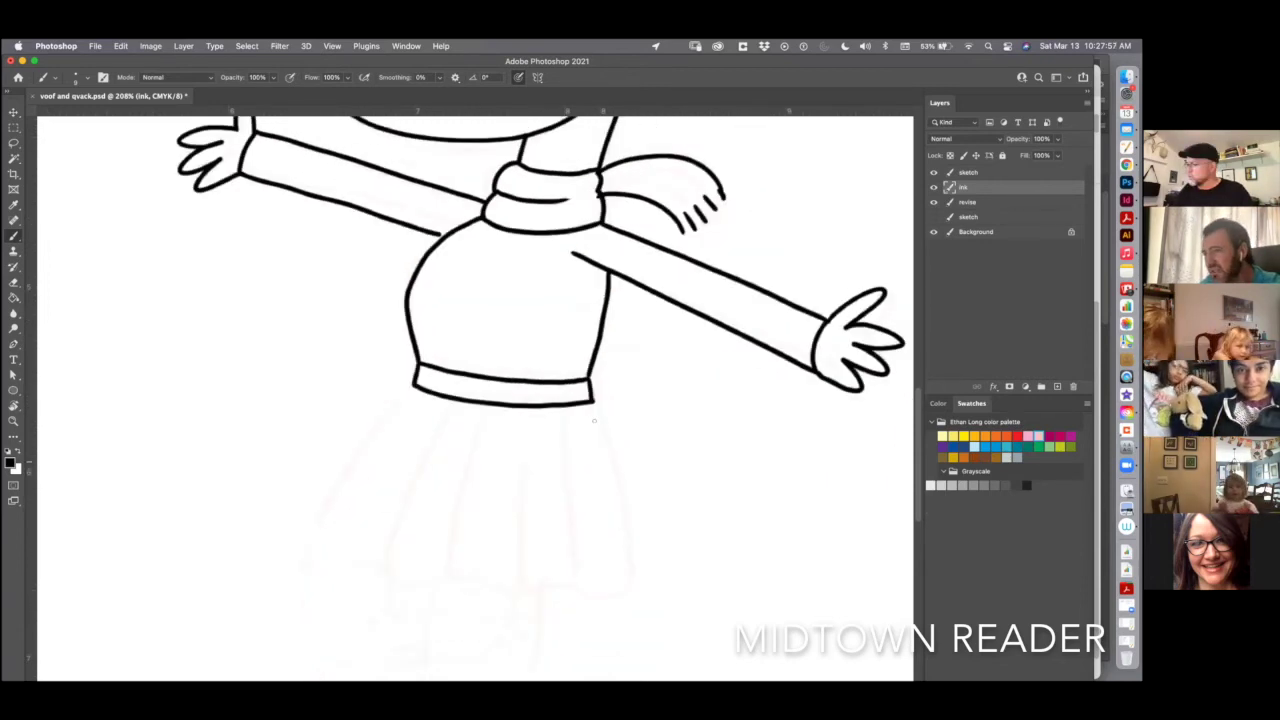
{"action": "scroll", "coordinate": [557, 389], "scroll_direction": "up", "scroll_amount": 2}
{"action": "scroll", "coordinate": [557, 389], "scroll_direction": "right", "scroll_amount": 1}
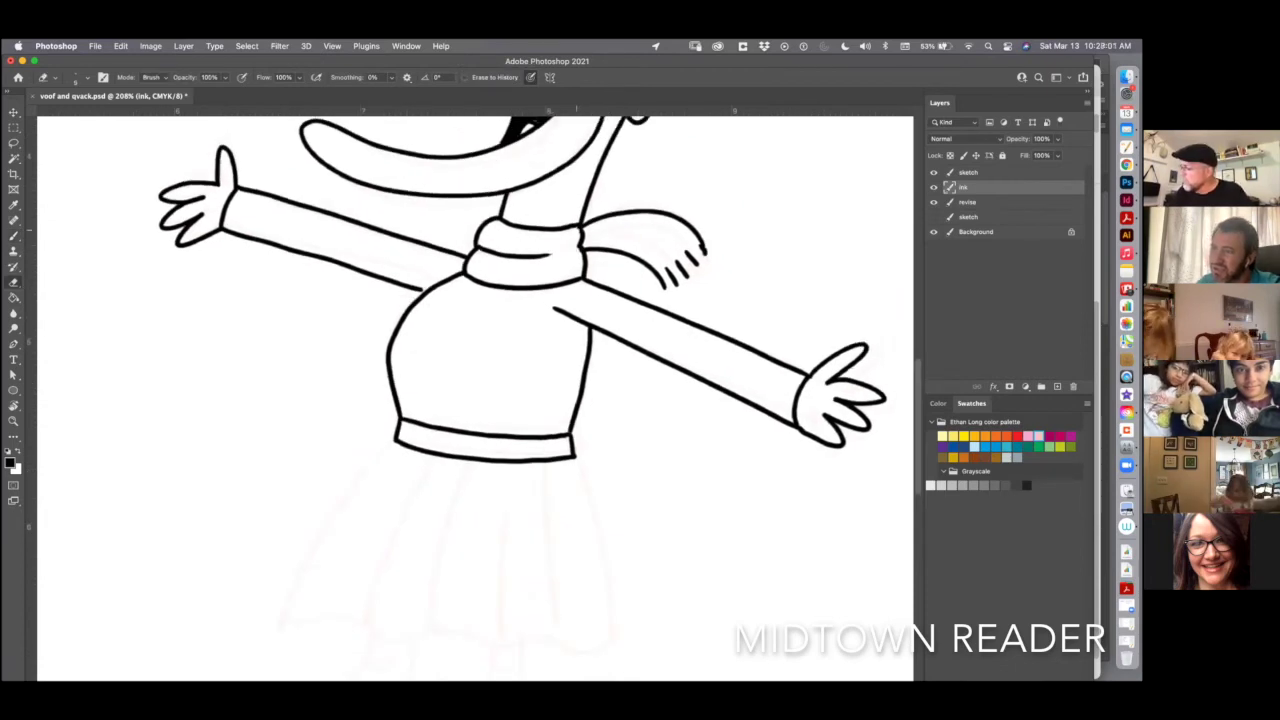
- Ink the duck's flared skirt below the waistband with a wavy hem and three long pleat lines
{"action": "key", "text": "b"}
{"action": "scroll", "coordinate": [475, 400], "scroll_direction": "down", "scroll_amount": 3}
{"action": "scroll", "coordinate": [475, 400], "scroll_direction": "left", "scroll_amount": 1}
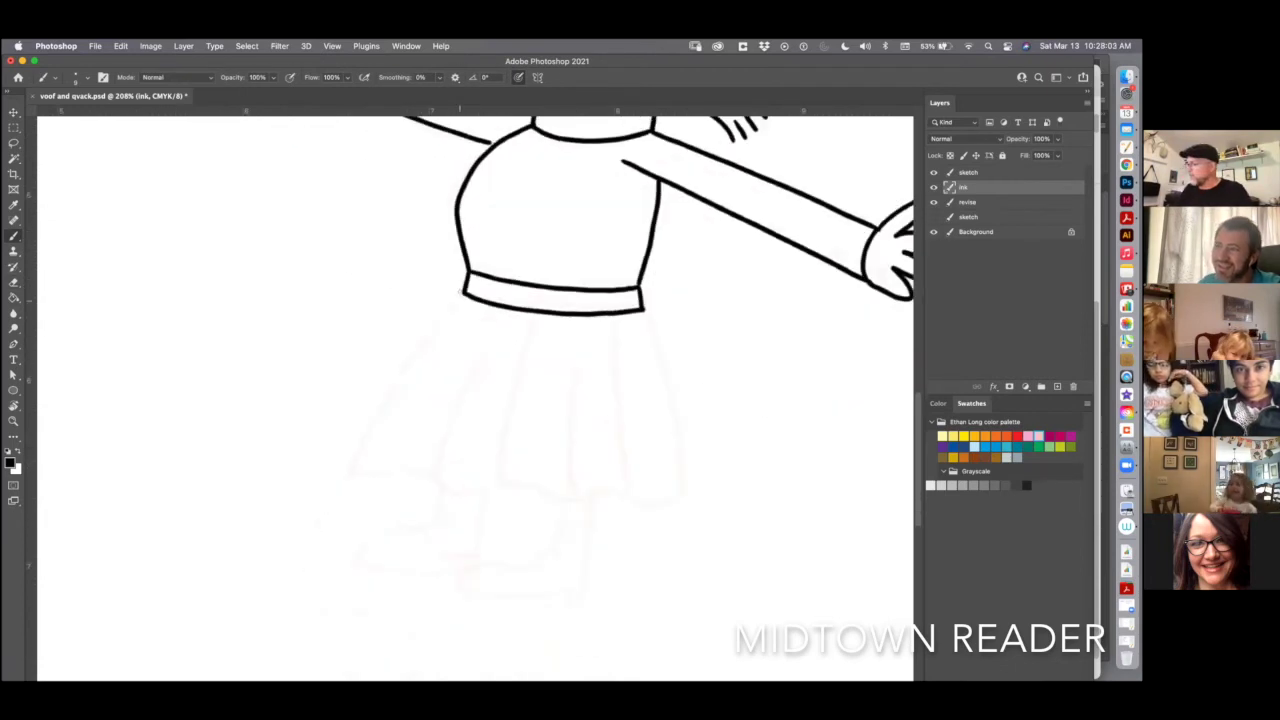
{"action": "mouse_move", "coordinate": [466, 292]}
{"action": "left_mouse_down"}
{"action": "mouse_move", "coordinate": [366, 458]}
{"action": "mouse_move", "coordinate": [524, 494]}
{"action": "mouse_move", "coordinate": [672, 498]}
{"action": "left_mouse_up"}
{"action": "mouse_move", "coordinate": [644, 314]}
{"action": "left_mouse_down"}
{"action": "mouse_move", "coordinate": [671, 406]}
{"action": "mouse_move", "coordinate": [674, 498]}
{"action": "left_mouse_up"}
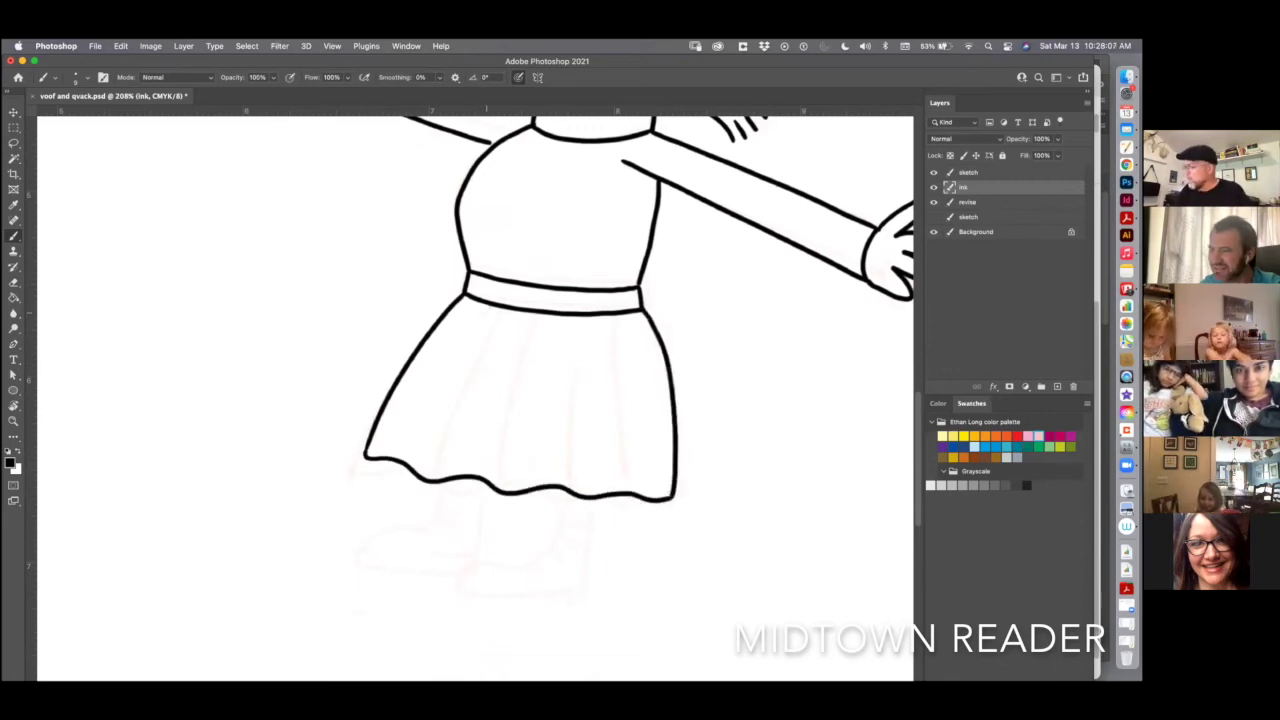
{"action": "left_click_drag", "start_coordinate": [496, 308], "coordinate": [426, 476]}
{"action": "left_click_drag", "start_coordinate": [540, 314], "coordinate": [508, 492]}
{"action": "left_click_drag", "start_coordinate": [597, 318], "coordinate": [594, 496]}
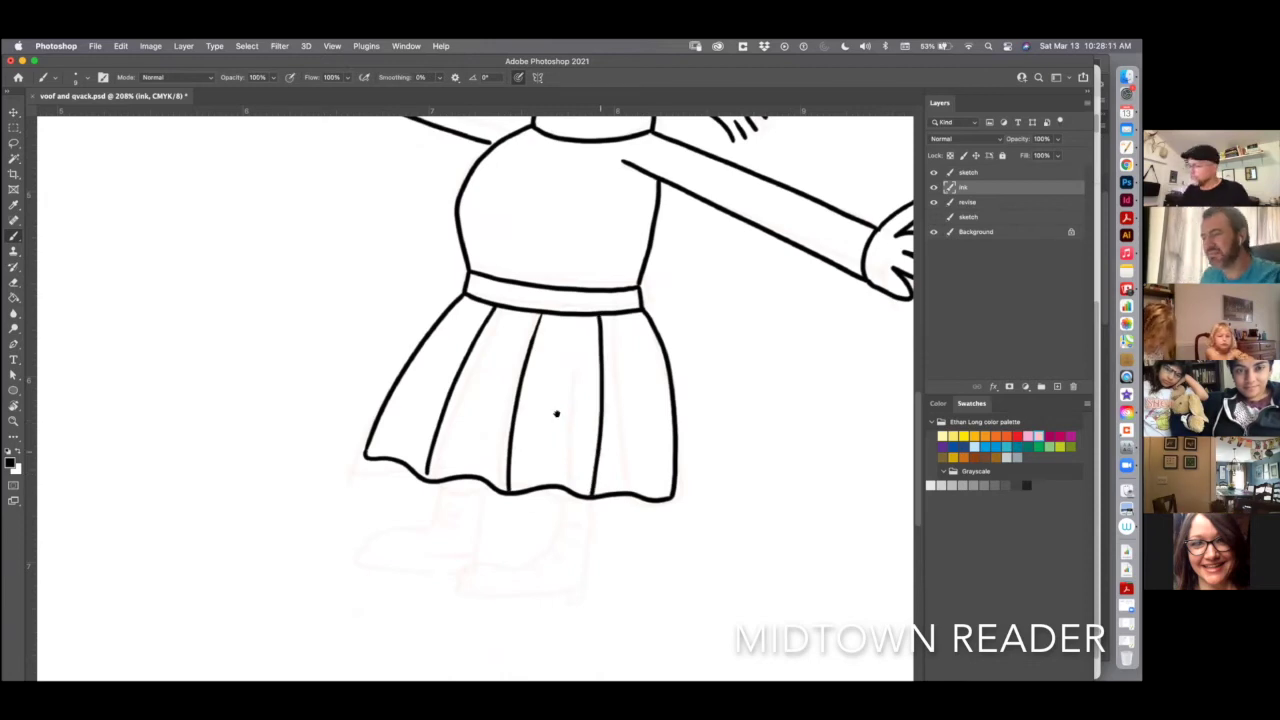
{"action": "scroll", "coordinate": [556, 413], "scroll_direction": "down", "scroll_amount": 3}
{"action": "mouse_move", "coordinate": [592, 404]}
{"action": "left_mouse_down"}
{"action": "mouse_move", "coordinate": [546, 476]}
{"action": "mouse_move", "coordinate": [494, 503]}
{"action": "mouse_move", "coordinate": [623, 518]}
{"action": "mouse_move", "coordinate": [643, 416]}
{"action": "left_mouse_up"}
{"action": "key", "text": "super+z"}
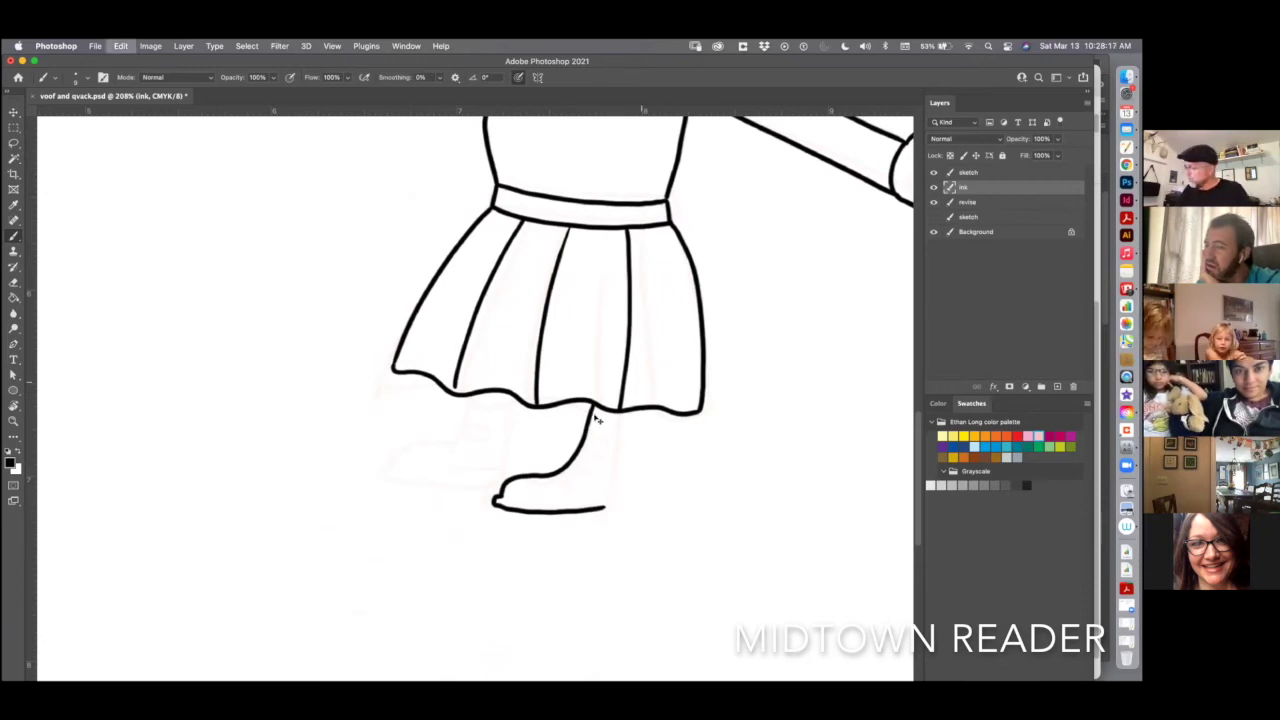
{"action": "key", "text": "super+z"}
{"action": "key", "text": "super+z"}
{"action": "mouse_move", "coordinate": [593, 404]}
{"action": "left_mouse_down"}
{"action": "mouse_move", "coordinate": [590, 436]}
{"action": "mouse_move", "coordinate": [503, 496]}
{"action": "mouse_move", "coordinate": [628, 515]}
{"action": "mouse_move", "coordinate": [635, 411]}
{"action": "left_mouse_up"}
{"action": "left_click_drag", "start_coordinate": [575, 471], "coordinate": [586, 467]}
{"action": "left_click_drag", "start_coordinate": [583, 458], "coordinate": [600, 441]}
{"action": "left_click_drag", "start_coordinate": [592, 434], "coordinate": [605, 421]}
{"action": "left_click_drag", "start_coordinate": [595, 416], "coordinate": [606, 413]}
{"action": "mouse_move", "coordinate": [563, 481]}
{"action": "left_mouse_down"}
{"action": "mouse_move", "coordinate": [578, 499]}
{"action": "mouse_move", "coordinate": [627, 495]}
{"action": "left_mouse_up"}
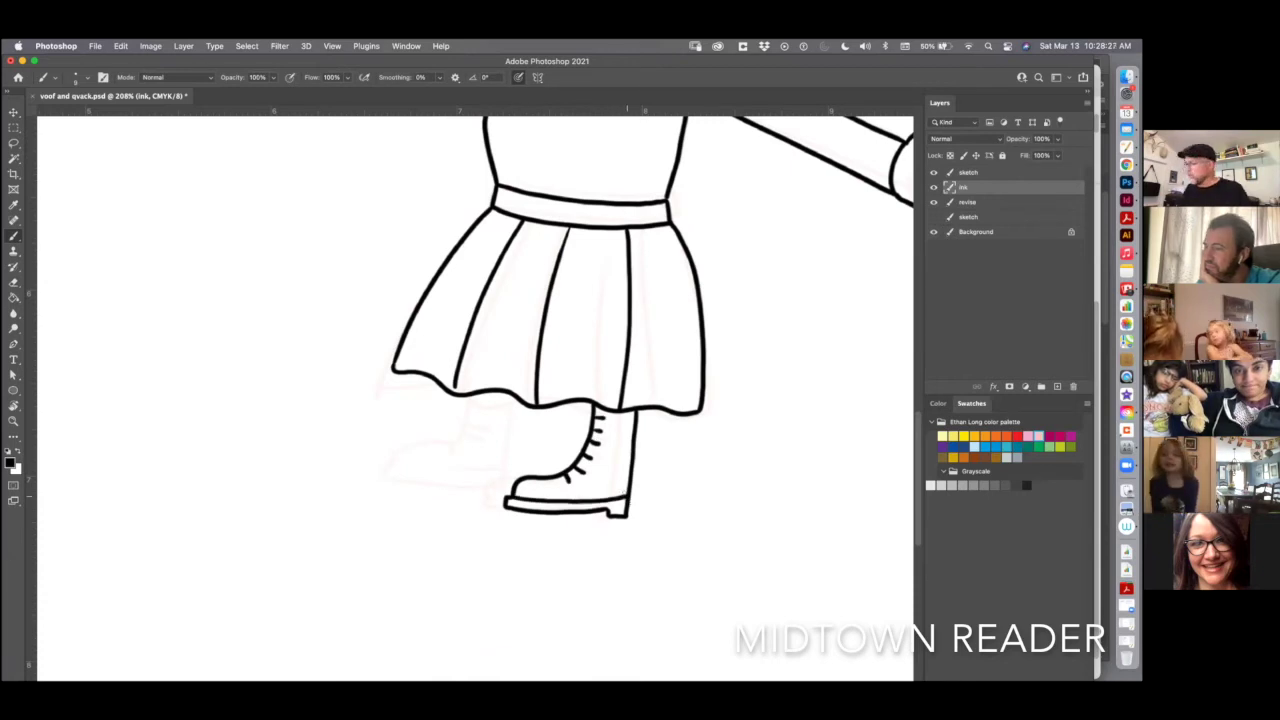
{"action": "scroll", "coordinate": [557, 623], "scroll_direction": "up", "scroll_amount": 5}
{"action": "scroll", "coordinate": [600, 457], "scroll_direction": "down", "scroll_amount": 5}
{"action": "key", "text": "super+z"}
{"action": "key", "text": "super+z"}
{"action": "key", "text": "super+z"}
{"action": "key", "text": "super+z"}
{"action": "key", "text": "super+z"}
{"action": "key", "text": "super+z"}
{"action": "key", "text": "super+z"}
{"action": "key", "text": "super+z"}
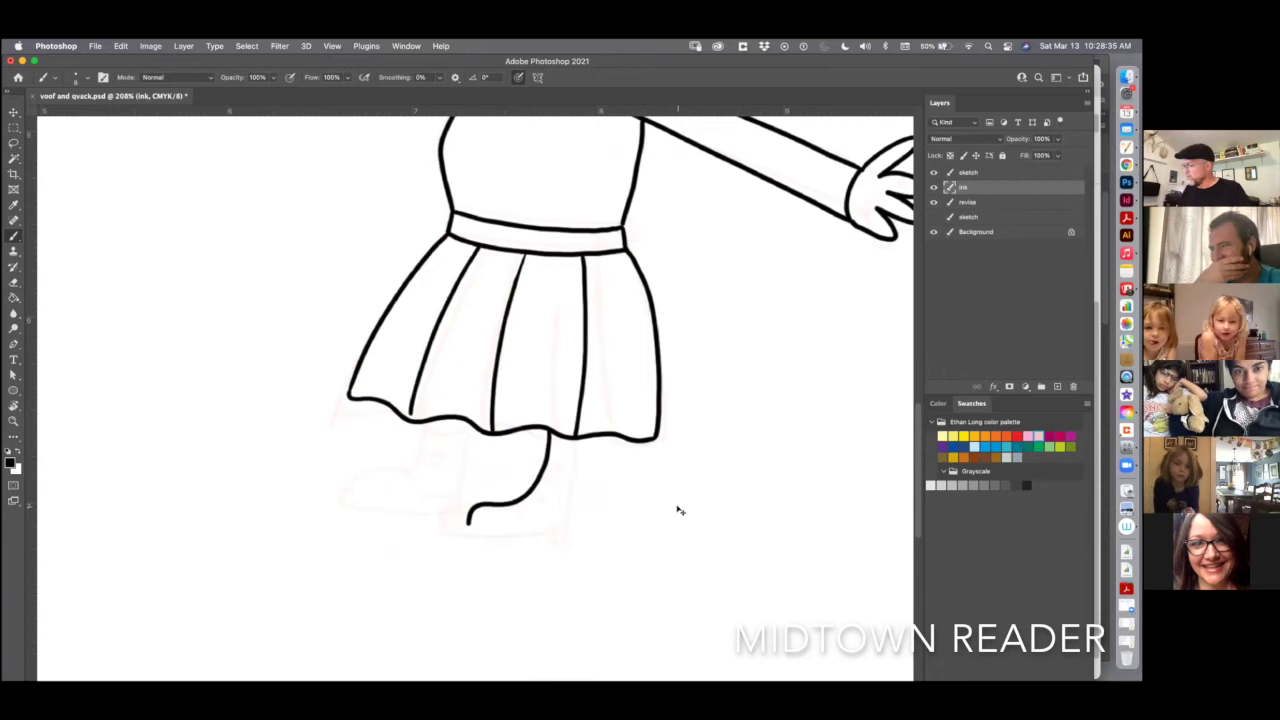
{"action": "key", "text": "super+z"}
- Ink the duck's near boot beneath the skirt with short lace marks, a sole line and a heel
{"action": "mouse_move", "coordinate": [518, 430]}
{"action": "left_mouse_down"}
{"action": "mouse_move", "coordinate": [511, 486]}
{"action": "mouse_move", "coordinate": [426, 534]}
{"action": "mouse_move", "coordinate": [540, 548]}
{"action": "mouse_move", "coordinate": [547, 478]}
{"action": "mouse_move", "coordinate": [541, 546]}
{"action": "left_mouse_up"}
{"action": "left_click_drag", "start_coordinate": [486, 512], "coordinate": [508, 518]}
{"action": "left_click_drag", "start_coordinate": [506, 508], "coordinate": [528, 480]}
{"action": "left_click_drag", "start_coordinate": [516, 474], "coordinate": [526, 470]}
{"action": "left_click_drag", "start_coordinate": [518, 460], "coordinate": [528, 456]}
{"action": "left_click_drag", "start_coordinate": [440, 528], "coordinate": [542, 534]}
- Ink the duck's far boot partly behind the near one, with a sole and matching lace marks
{"action": "mouse_move", "coordinate": [446, 420]}
{"action": "left_mouse_down"}
{"action": "mouse_move", "coordinate": [438, 484]}
{"action": "mouse_move", "coordinate": [386, 490]}
{"action": "mouse_move", "coordinate": [378, 510]}
{"action": "mouse_move", "coordinate": [440, 514]}
{"action": "left_mouse_up"}
{"action": "mouse_move", "coordinate": [468, 423]}
{"action": "left_mouse_down"}
{"action": "mouse_move", "coordinate": [462, 504]}
{"action": "mouse_move", "coordinate": [438, 494]}
{"action": "mouse_move", "coordinate": [448, 472]}
{"action": "left_mouse_up"}
{"action": "left_click_drag", "start_coordinate": [442, 468], "coordinate": [456, 440]}
{"action": "left_click_drag", "start_coordinate": [446, 436], "coordinate": [456, 430]}
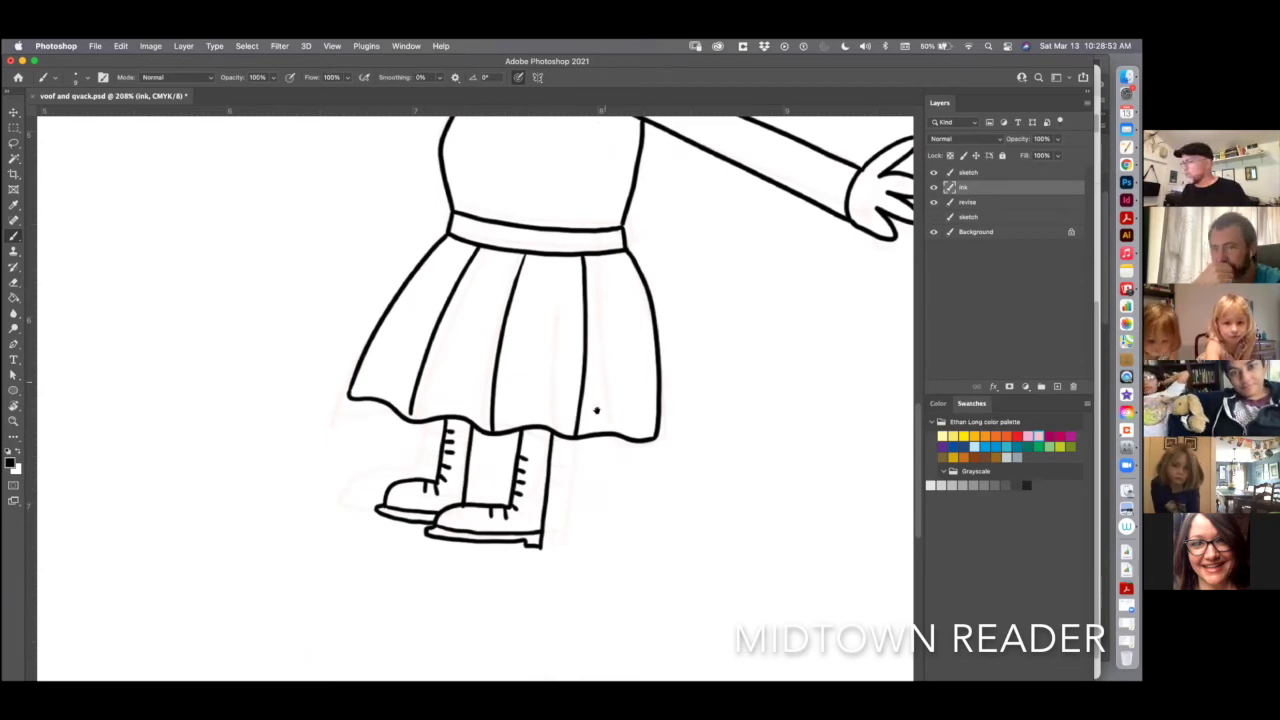
- Ink small nostril dots on the duck's upper bill just in front of the eyes
{"action": "scroll", "coordinate": [603, 546], "scroll_direction": "up", "scroll_amount": 5}
{"action": "scroll", "coordinate": [482, 420], "scroll_direction": "up", "scroll_amount": 3}
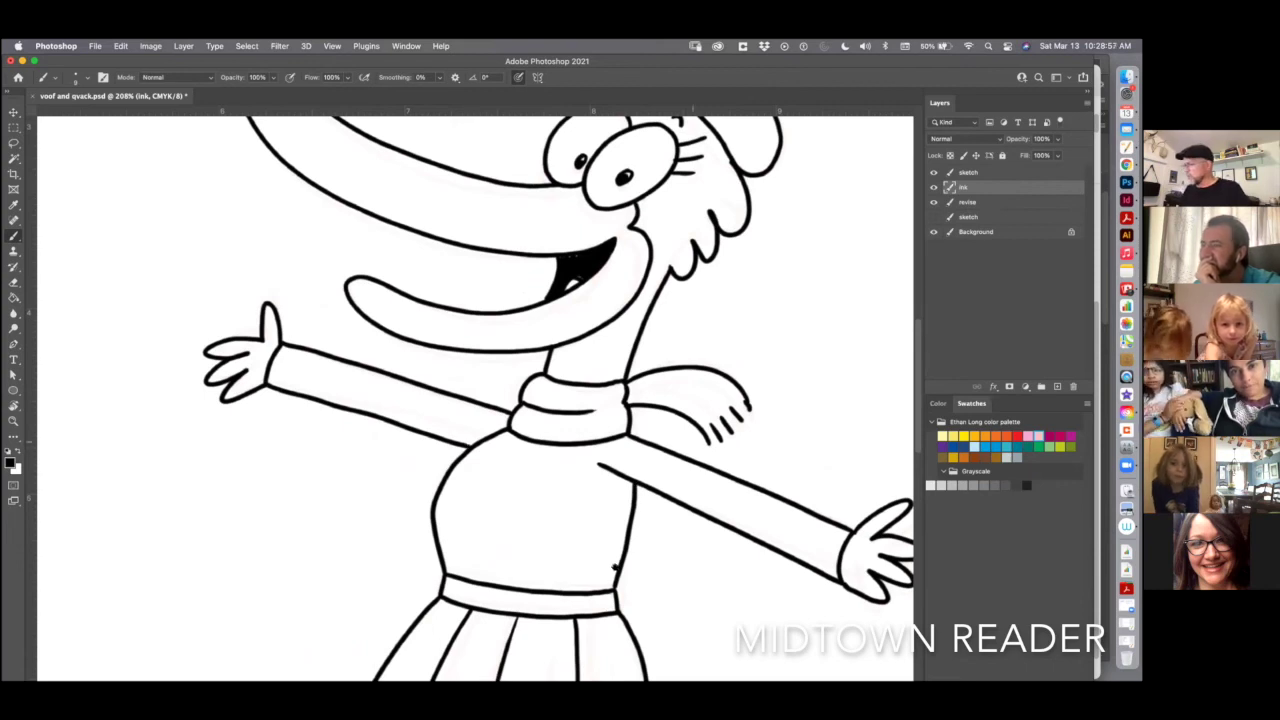
{"action": "scroll", "coordinate": [615, 560], "scroll_direction": "up", "scroll_amount": 4}
{"action": "scroll", "coordinate": [615, 560], "scroll_direction": "right", "scroll_amount": 2}
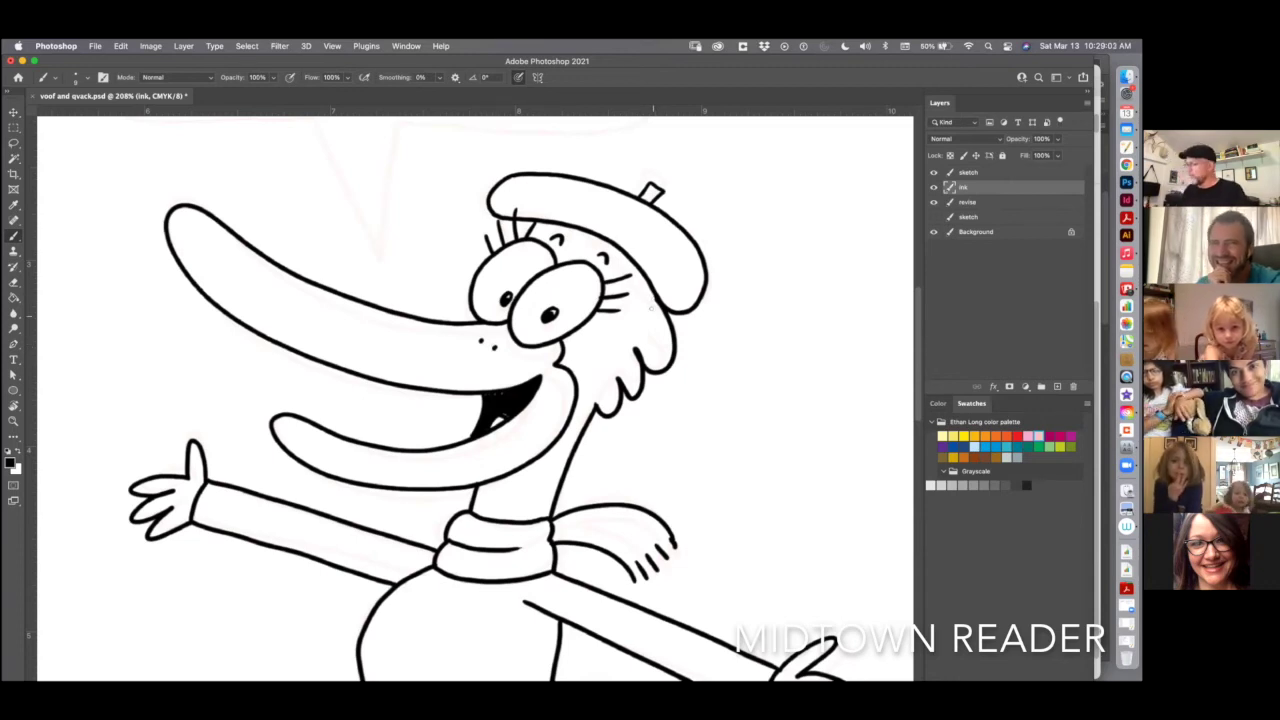
{"action": "key", "text": "super+minus"}
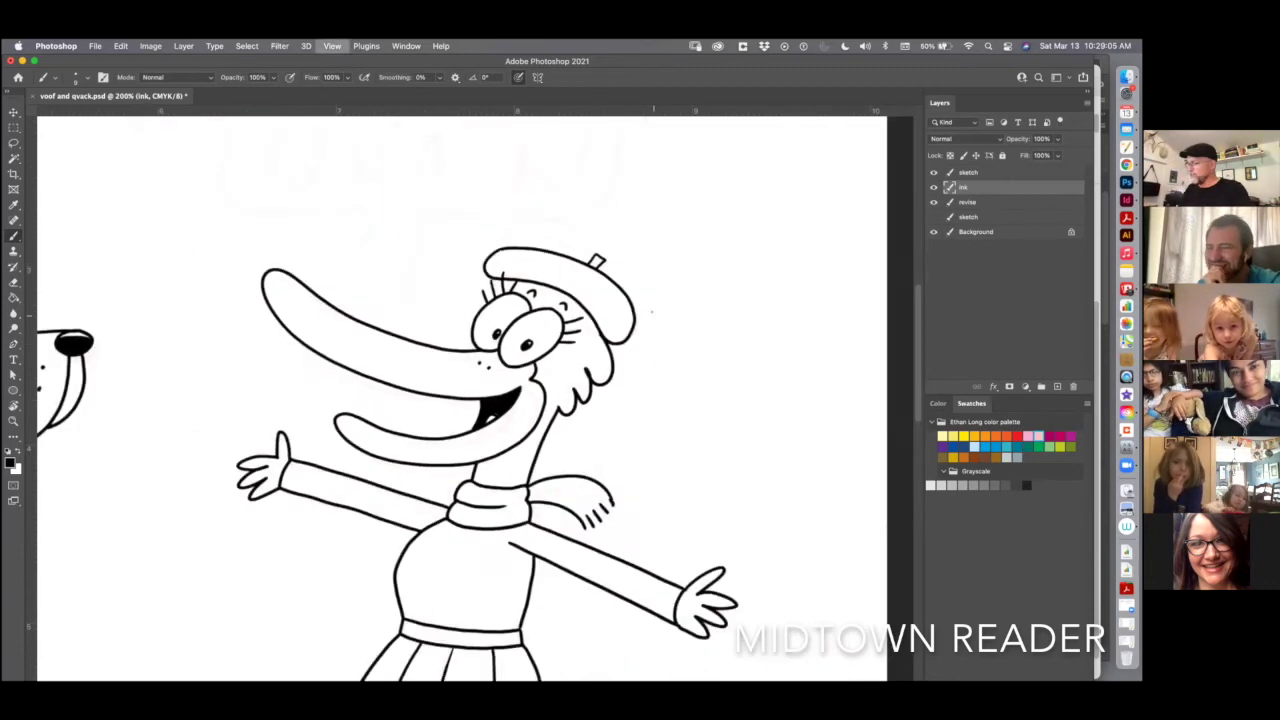
{"action": "key", "text": "super+minus"}
{"action": "key", "text": "super+plus"}
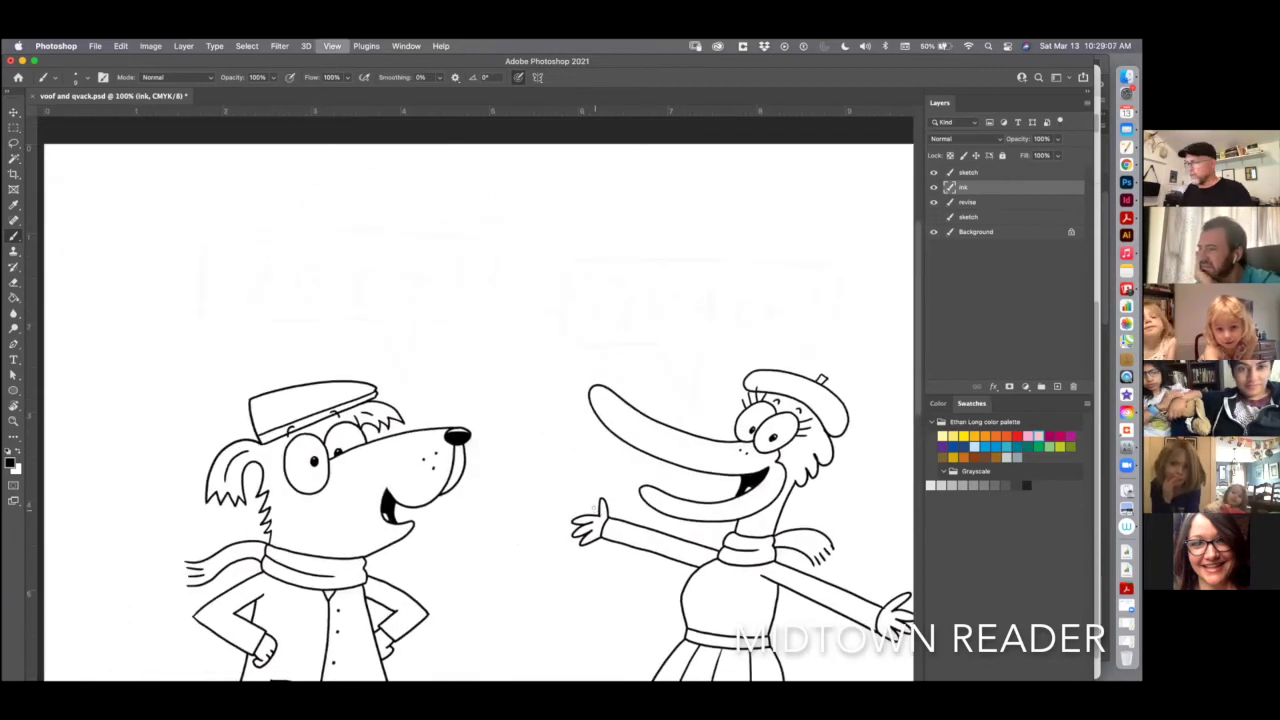
- Ink a wide rounded speech bubble above the dog's hat with a pointed tail aimed at its snout
{"action": "key", "text": "super+plus"}
{"action": "scroll", "coordinate": [415, 380], "scroll_direction": "up", "scroll_amount": 5}
{"action": "scroll", "coordinate": [415, 380], "scroll_direction": "left", "scroll_amount": 5}
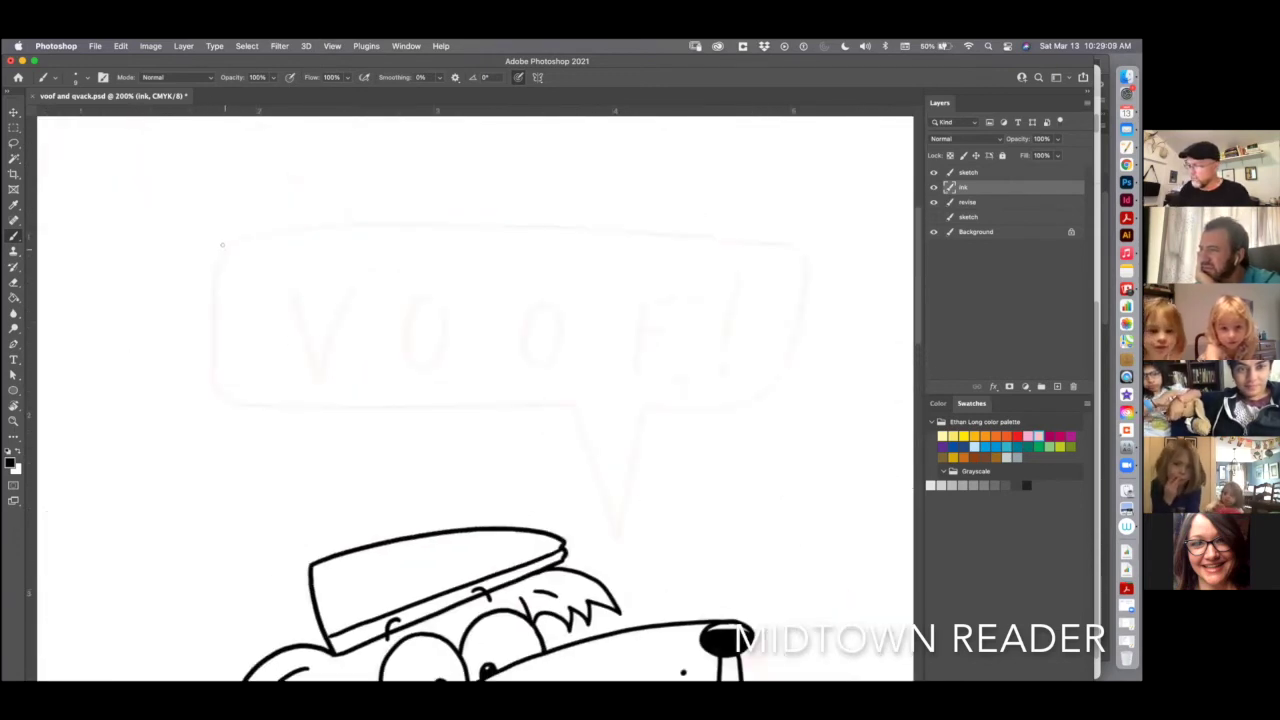
{"action": "mouse_move", "coordinate": [222, 244]}
{"action": "left_mouse_down"}
{"action": "mouse_move", "coordinate": [212, 384]}
{"action": "mouse_move", "coordinate": [398, 414]}
{"action": "mouse_move", "coordinate": [595, 415]}
{"action": "mouse_move", "coordinate": [628, 540]}
{"action": "mouse_move", "coordinate": [654, 418]}
{"action": "left_mouse_up"}
{"action": "mouse_move", "coordinate": [224, 244]}
{"action": "left_mouse_down"}
{"action": "mouse_move", "coordinate": [378, 222]}
{"action": "mouse_move", "coordinate": [597, 228]}
{"action": "mouse_move", "coordinate": [793, 305]}
{"action": "mouse_move", "coordinate": [750, 398]}
{"action": "mouse_move", "coordinate": [654, 418]}
{"action": "left_mouse_up"}
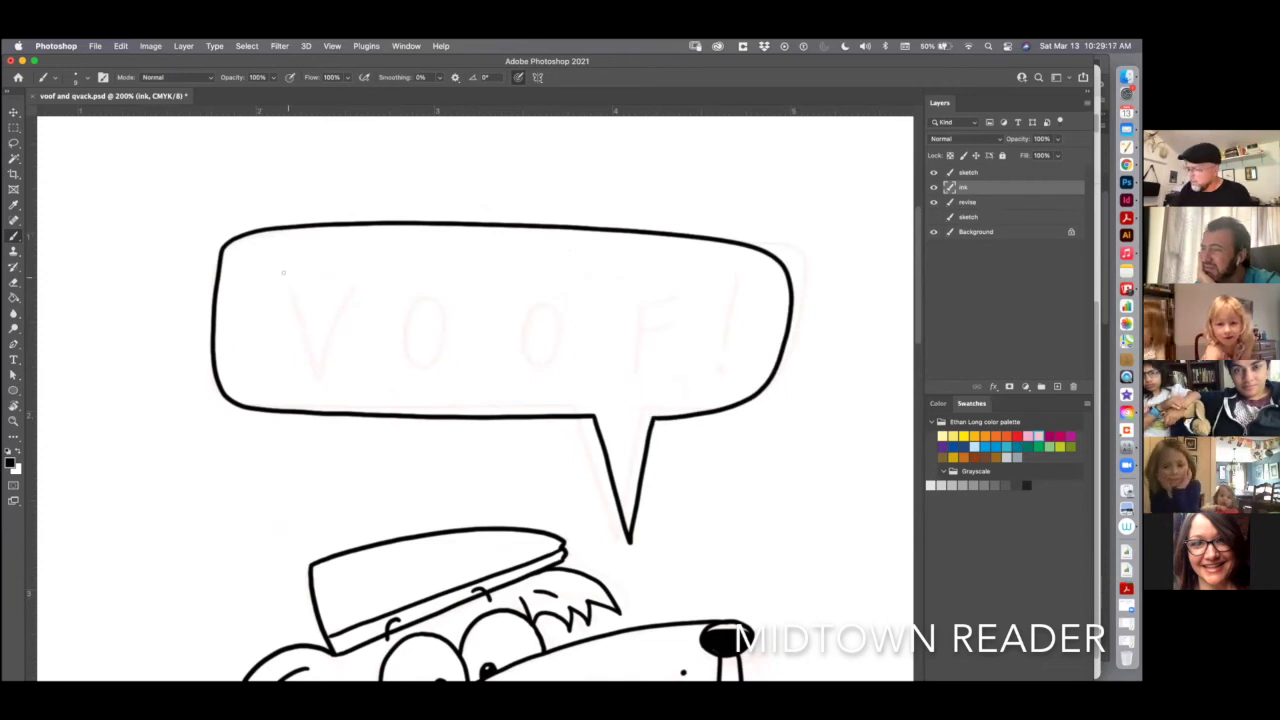
- Ink the word "VOOF!" in widely spaced capitals inside the dog's speech bubble
{"action": "mouse_move", "coordinate": [284, 281]}
{"action": "left_mouse_down"}
{"action": "mouse_move", "coordinate": [318, 368]}
{"action": "mouse_move", "coordinate": [368, 280]}
{"action": "mouse_move", "coordinate": [446, 313]}
{"action": "mouse_move", "coordinate": [436, 290]}
{"action": "left_mouse_up"}
{"action": "mouse_move", "coordinate": [546, 298]}
{"action": "left_mouse_down"}
{"action": "mouse_move", "coordinate": [528, 302]}
{"action": "mouse_move", "coordinate": [558, 311]}
{"action": "mouse_move", "coordinate": [545, 298]}
{"action": "left_mouse_up"}
{"action": "mouse_move", "coordinate": [638, 288]}
{"action": "left_mouse_down"}
{"action": "mouse_move", "coordinate": [617, 378]}
{"action": "mouse_move", "coordinate": [680, 290]}
{"action": "left_mouse_up"}
{"action": "left_click_drag", "start_coordinate": [630, 332], "coordinate": [660, 331]}
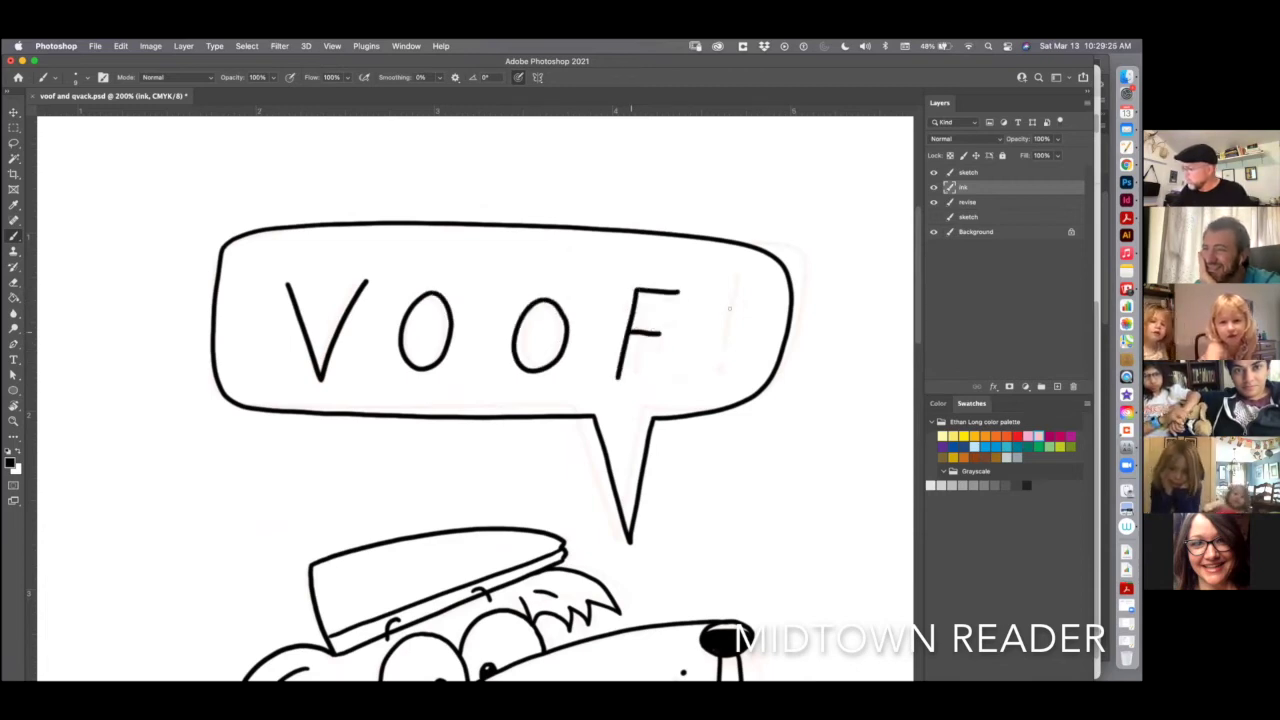
{"action": "left_click_drag", "start_coordinate": [738, 276], "coordinate": [705, 370]}
{"action": "left_click", "coordinate": [703, 386]}
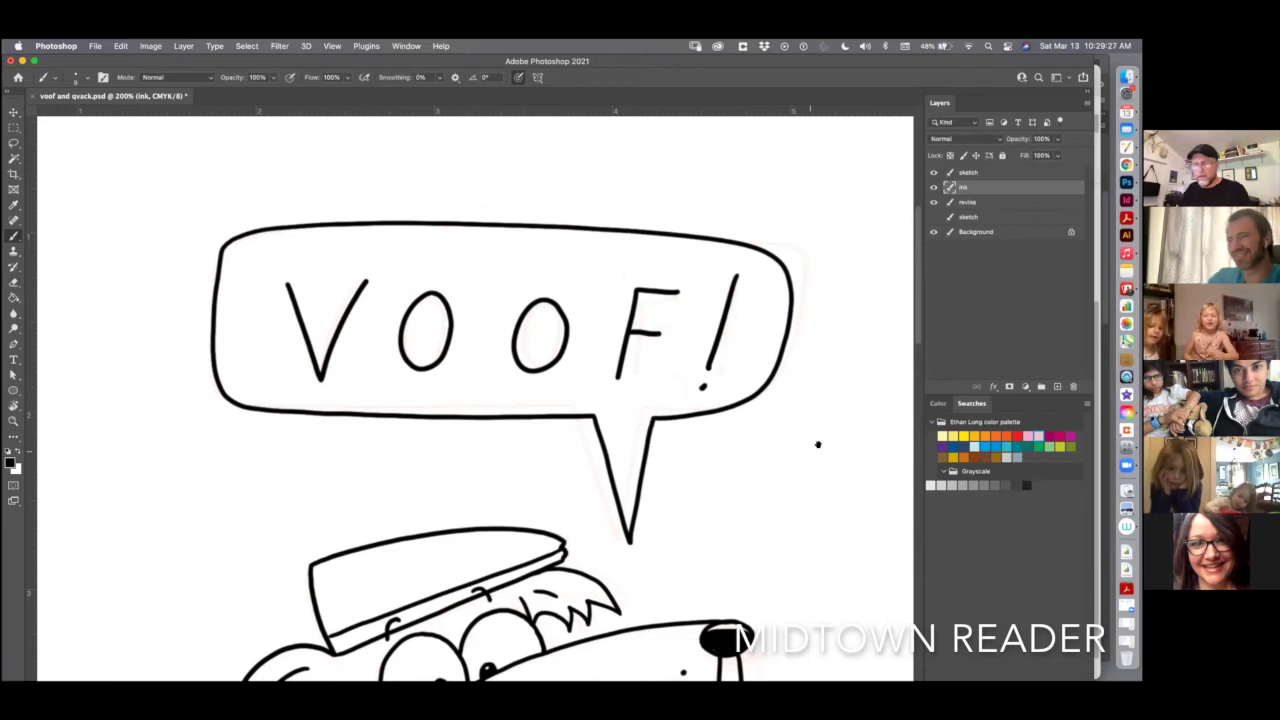
- Ink a rounded speech bubble above the duck's bill with a pointed tail slanting toward its face
{"action": "left_click_drag", "start_coordinate": [817, 444], "coordinate": [86, 411]}
{"action": "left_click_drag", "start_coordinate": [215, 255], "coordinate": [203, 322]}
{"action": "mouse_move", "coordinate": [212, 405]}
{"action": "left_mouse_down"}
{"action": "mouse_move", "coordinate": [258, 430]}
{"action": "mouse_move", "coordinate": [405, 430]}
{"action": "mouse_move", "coordinate": [502, 558]}
{"action": "mouse_move", "coordinate": [490, 432]}
{"action": "mouse_move", "coordinate": [692, 438]}
{"action": "mouse_move", "coordinate": [745, 272]}
{"action": "mouse_move", "coordinate": [514, 245]}
{"action": "left_mouse_up"}
{"action": "left_click_drag", "start_coordinate": [393, 237], "coordinate": [214, 250]}
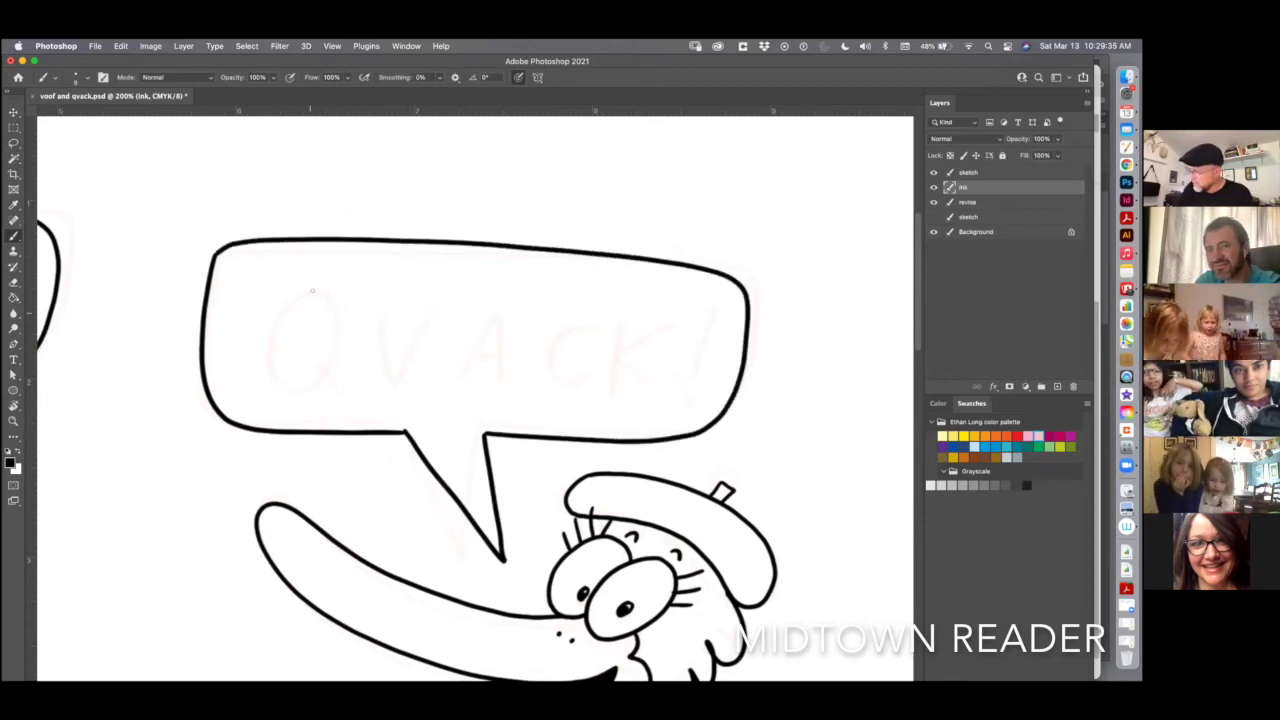
{"action": "mouse_move", "coordinate": [312, 290]}
{"action": "left_mouse_down"}
{"action": "mouse_move", "coordinate": [300, 390]}
{"action": "mouse_move", "coordinate": [338, 305]}
{"action": "mouse_move", "coordinate": [318, 291]}
{"action": "left_mouse_up"}
{"action": "left_click_drag", "start_coordinate": [310, 358], "coordinate": [338, 398]}
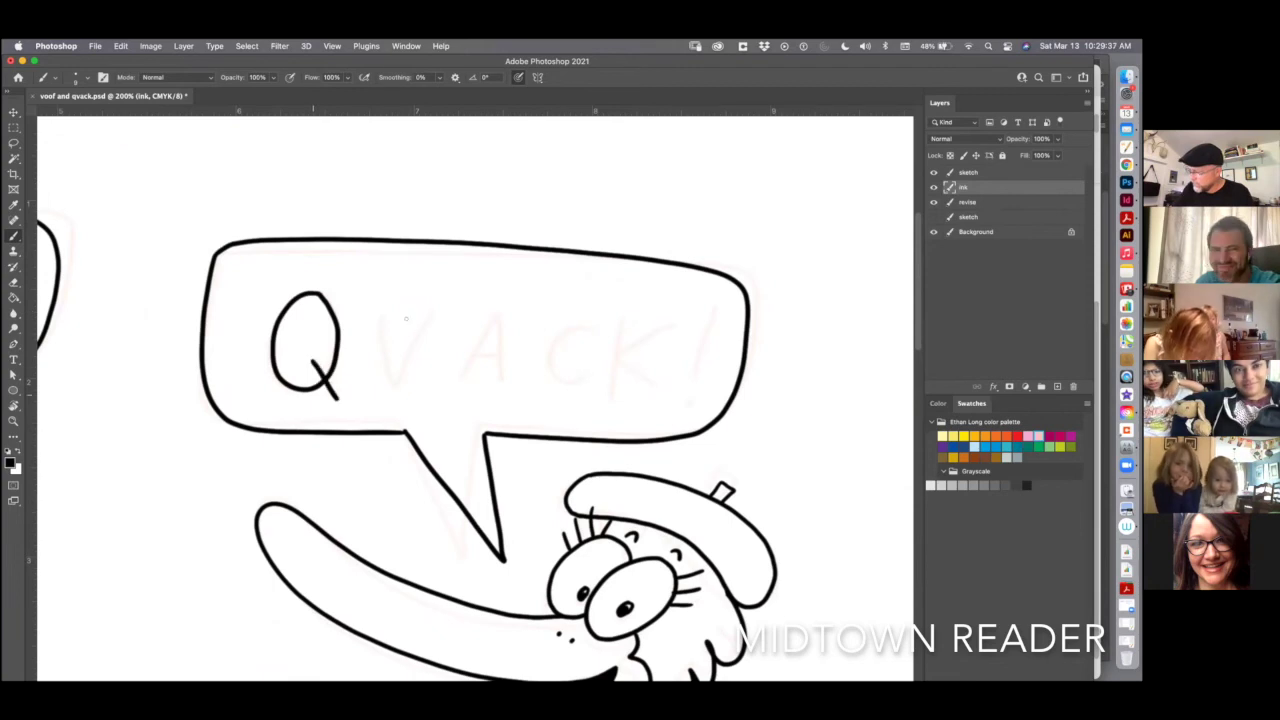
{"action": "key", "text": "super+z"}
{"action": "key", "text": "super+z"}
- Ink the word "QVACK!" in capitals inside the duck's speech bubble
{"action": "mouse_move", "coordinate": [315, 293]}
{"action": "left_mouse_down"}
{"action": "mouse_move", "coordinate": [300, 292]}
{"action": "mouse_move", "coordinate": [332, 371]}
{"action": "left_mouse_up"}
{"action": "left_click_drag", "start_coordinate": [337, 311], "coordinate": [317, 296]}
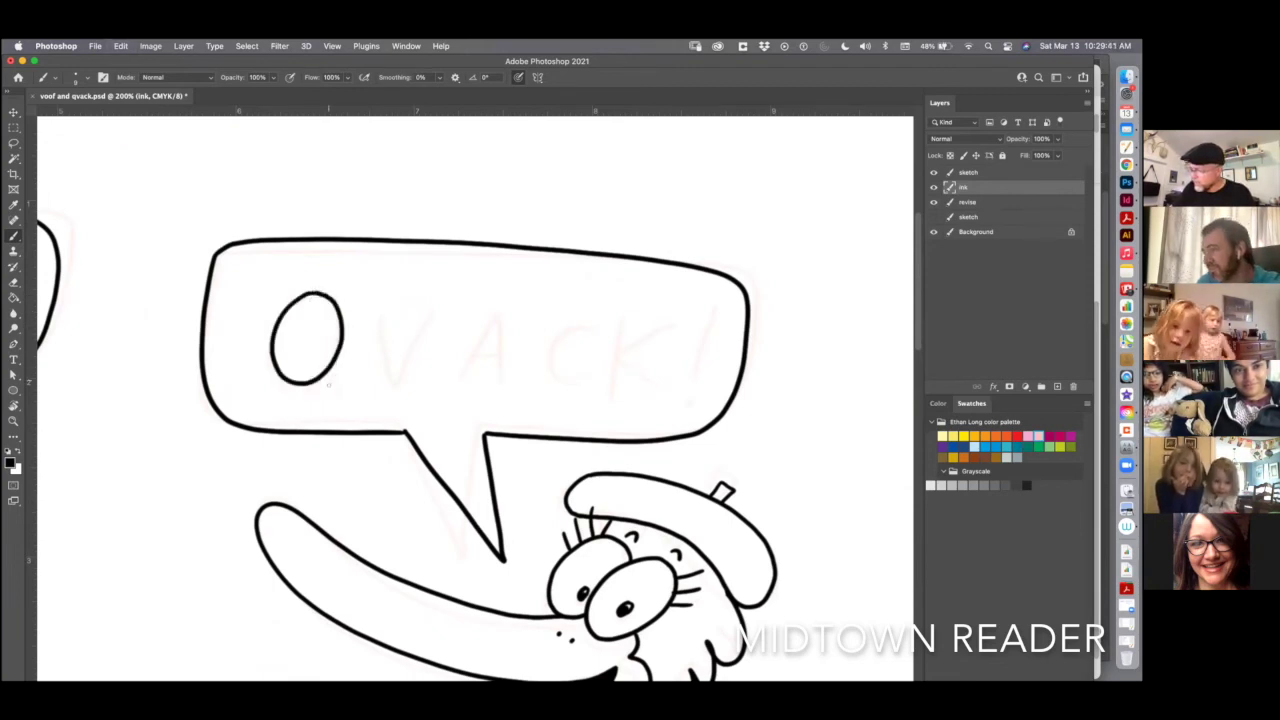
{"action": "left_click_drag", "start_coordinate": [316, 362], "coordinate": [336, 392]}
{"action": "mouse_move", "coordinate": [378, 310]}
{"action": "left_mouse_down"}
{"action": "mouse_move", "coordinate": [392, 354]}
{"action": "mouse_move", "coordinate": [440, 302]}
{"action": "mouse_move", "coordinate": [470, 362]}
{"action": "mouse_move", "coordinate": [458, 384]}
{"action": "left_mouse_up"}
{"action": "left_click_drag", "start_coordinate": [500, 312], "coordinate": [508, 388]}
{"action": "left_click_drag", "start_coordinate": [477, 358], "coordinate": [502, 355]}
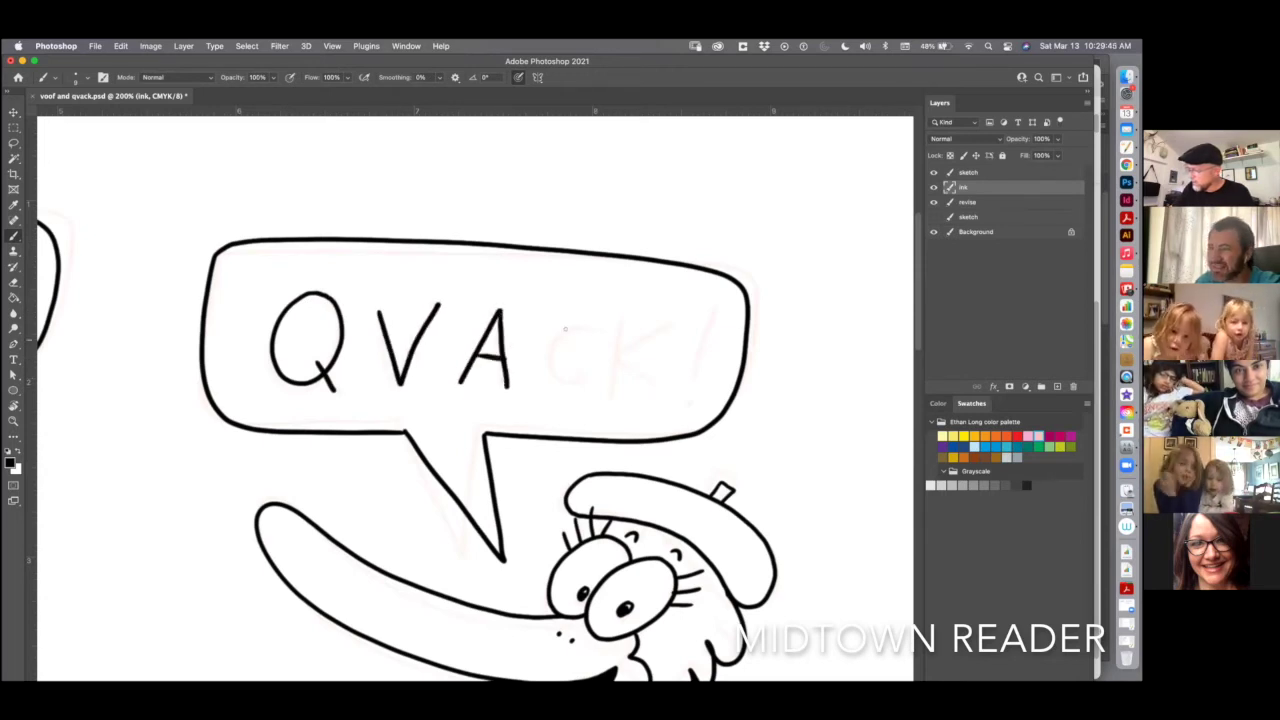
{"action": "mouse_move", "coordinate": [588, 322]}
{"action": "left_mouse_down"}
{"action": "mouse_move", "coordinate": [550, 328]}
{"action": "mouse_move", "coordinate": [576, 382]}
{"action": "left_mouse_up"}
{"action": "left_click_drag", "start_coordinate": [624, 314], "coordinate": [608, 402]}
{"action": "mouse_move", "coordinate": [666, 326]}
{"action": "left_mouse_down"}
{"action": "mouse_move", "coordinate": [610, 360]}
{"action": "mouse_move", "coordinate": [656, 392]}
{"action": "left_mouse_up"}
{"action": "left_click_drag", "start_coordinate": [708, 303], "coordinate": [695, 370]}
{"action": "left_click", "coordinate": [684, 392]}
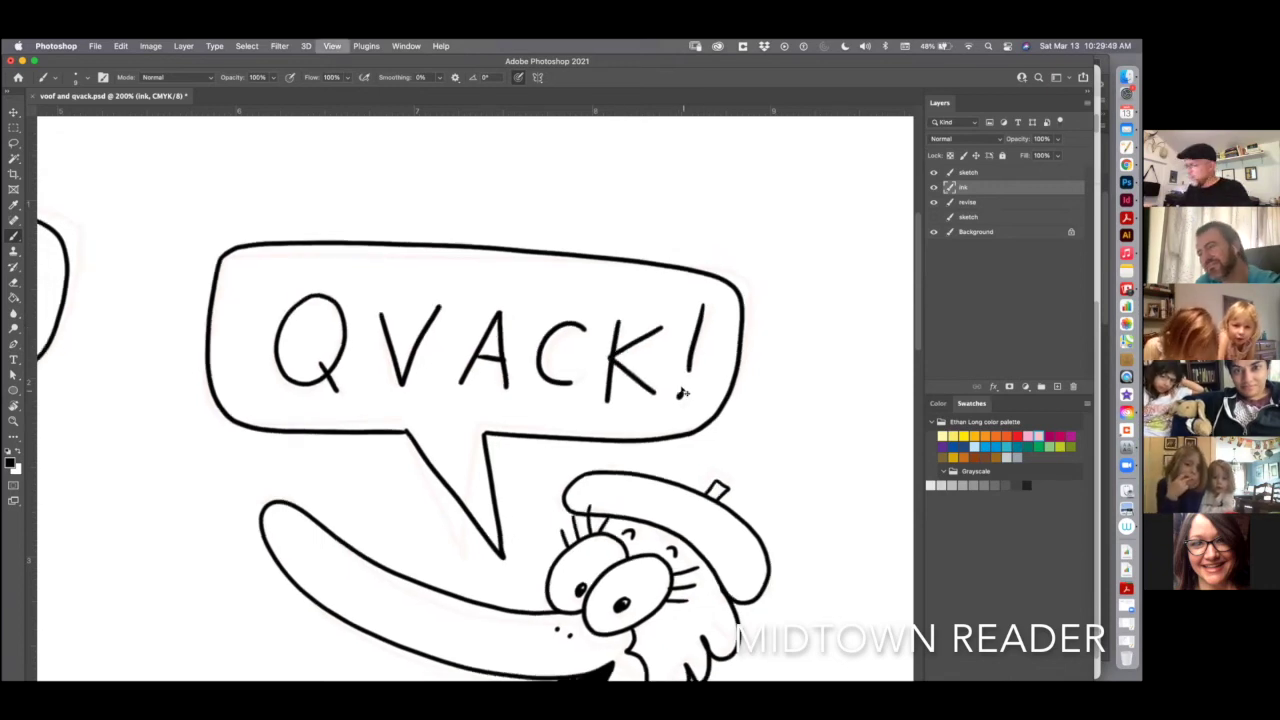
- Hide the revise layer and the upper sketch layer, leaving the ink layer over the white background
{"action": "key", "text": "super+minus"}
{"action": "key", "text": "super+minus"}
{"action": "key", "text": "super+minus"}
{"action": "key", "text": "super+plus"}
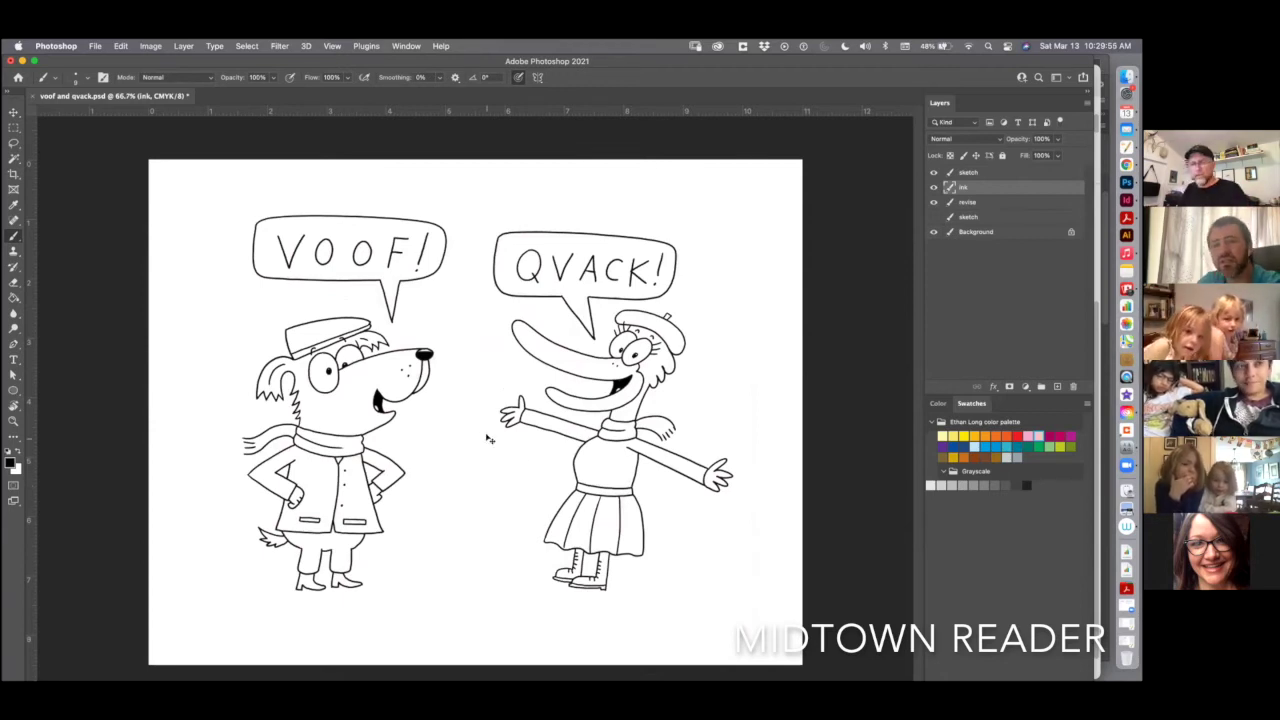
{"action": "key", "text": "super+plus"}
{"action": "scroll", "coordinate": [443, 400], "scroll_direction": "down", "scroll_amount": 2}
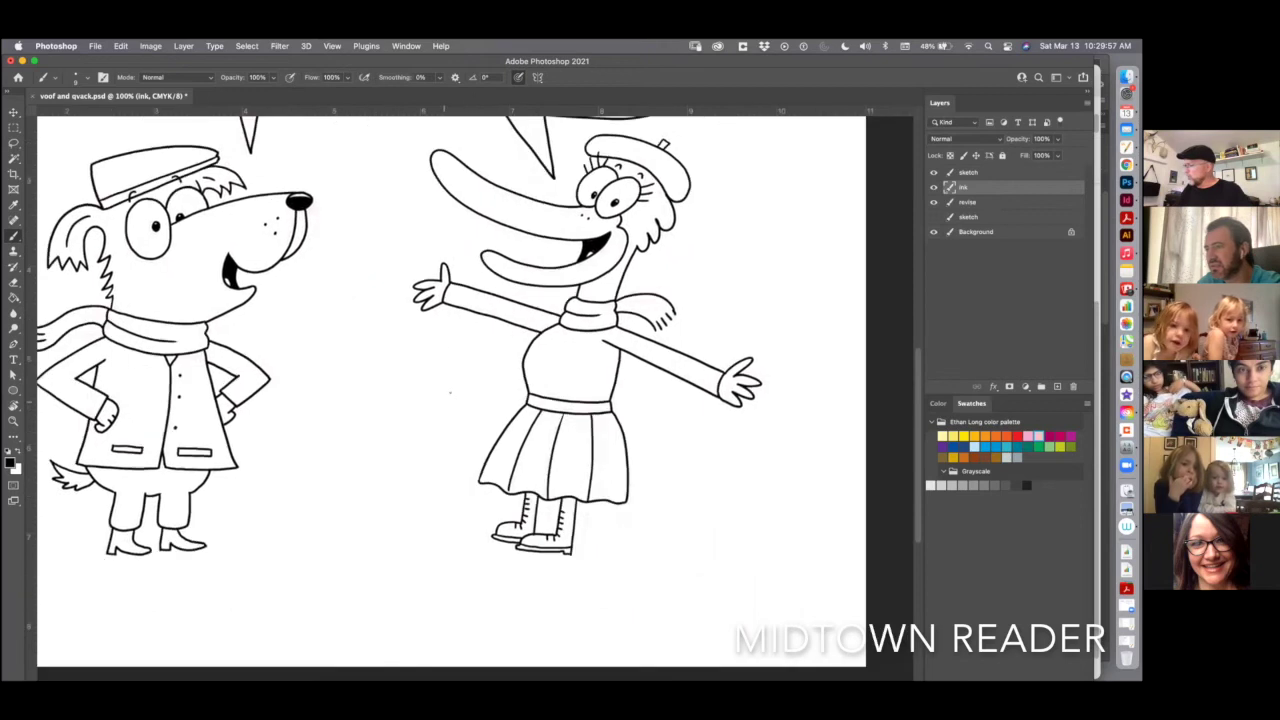
{"action": "scroll", "coordinate": [450, 392], "scroll_direction": "right", "scroll_amount": 1}
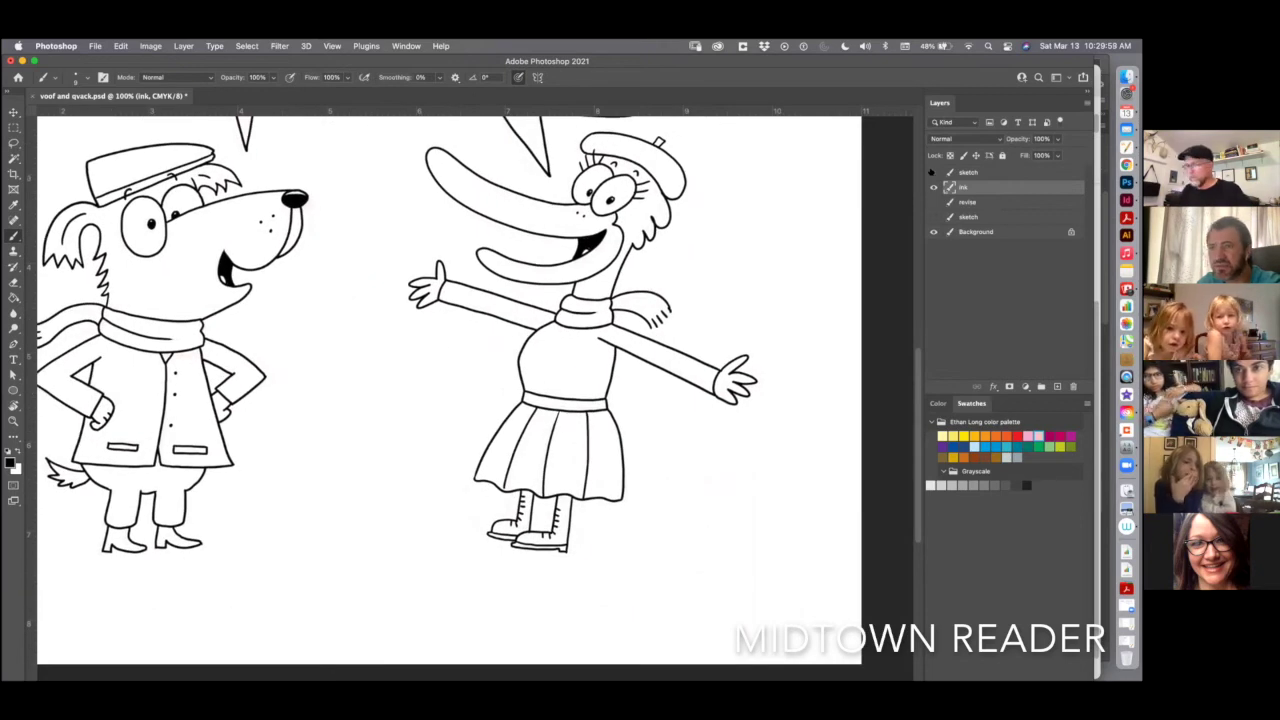
- Sign the drawing below the duck's boots with the artist's handwritten signature followed by '21
{"action": "scroll", "coordinate": [490, 425], "scroll_direction": "down", "scroll_amount": 3}
{"action": "scroll", "coordinate": [490, 425], "scroll_direction": "right", "scroll_amount": 2}
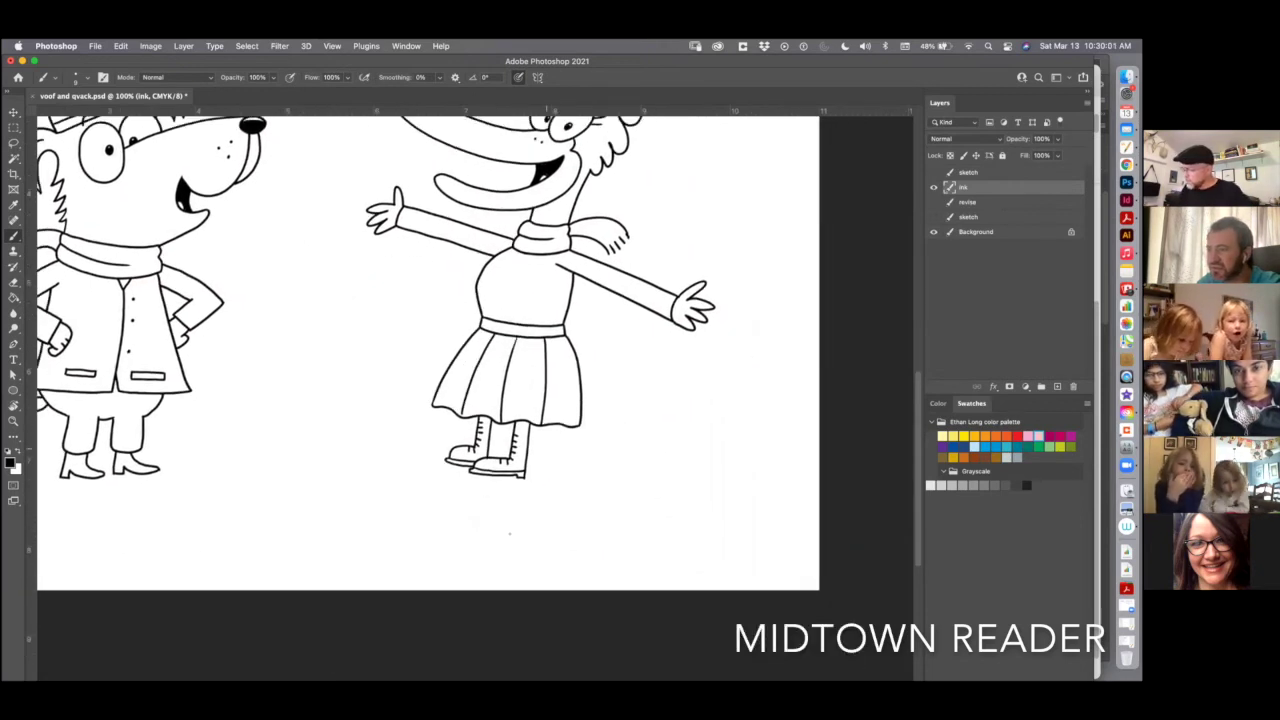
{"action": "mouse_move", "coordinate": [521, 516]}
{"action": "left_mouse_down"}
{"action": "mouse_move", "coordinate": [520, 556]}
{"action": "mouse_move", "coordinate": [518, 534]}
{"action": "mouse_move", "coordinate": [536, 556]}
{"action": "left_mouse_up"}
{"action": "mouse_move", "coordinate": [522, 530]}
{"action": "left_mouse_down"}
{"action": "mouse_move", "coordinate": [548, 524]}
{"action": "mouse_move", "coordinate": [565, 542]}
{"action": "left_mouse_up"}
{"action": "mouse_move", "coordinate": [578, 530]}
{"action": "left_mouse_down"}
{"action": "mouse_move", "coordinate": [582, 544]}
{"action": "mouse_move", "coordinate": [630, 534]}
{"action": "left_mouse_up"}
{"action": "left_click_drag", "start_coordinate": [632, 522], "coordinate": [686, 528]}
{"action": "left_click_drag", "start_coordinate": [684, 524], "coordinate": [672, 570]}
{"action": "left_click_drag", "start_coordinate": [716, 509], "coordinate": [731, 524]}
{"action": "left_click_drag", "start_coordinate": [736, 507], "coordinate": [737, 527]}
{"action": "key", "text": "super+minus"}
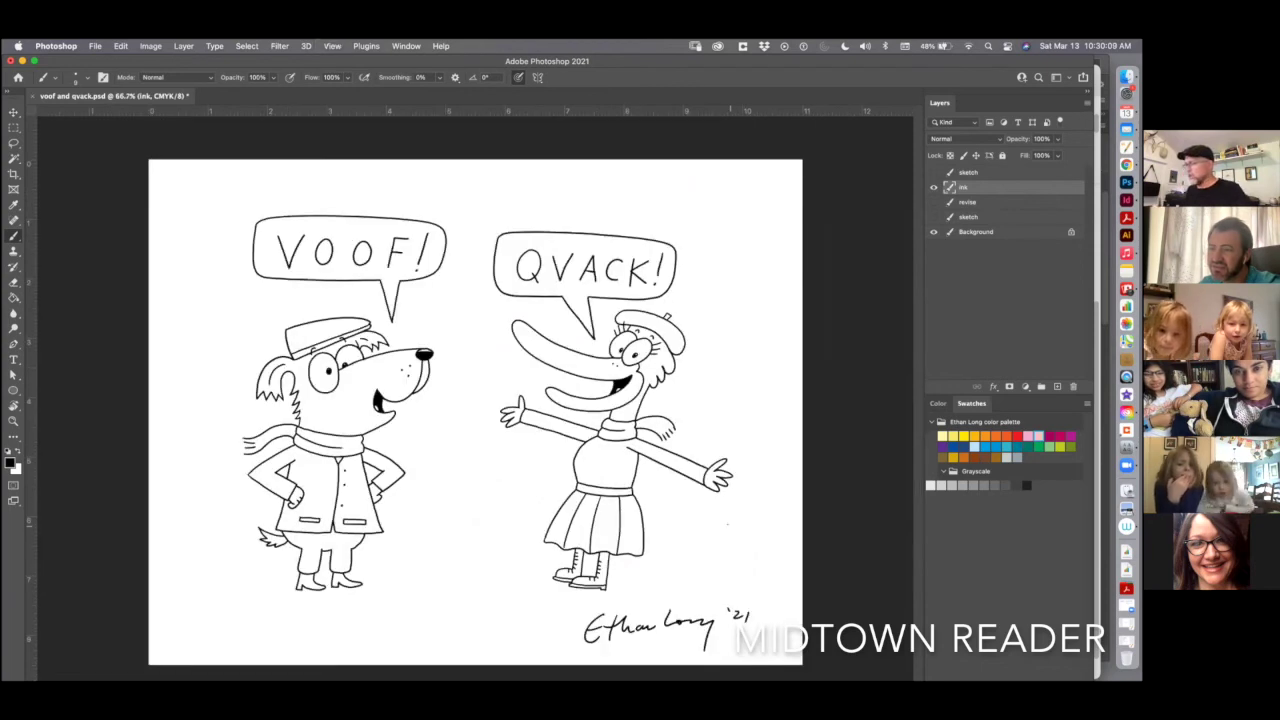